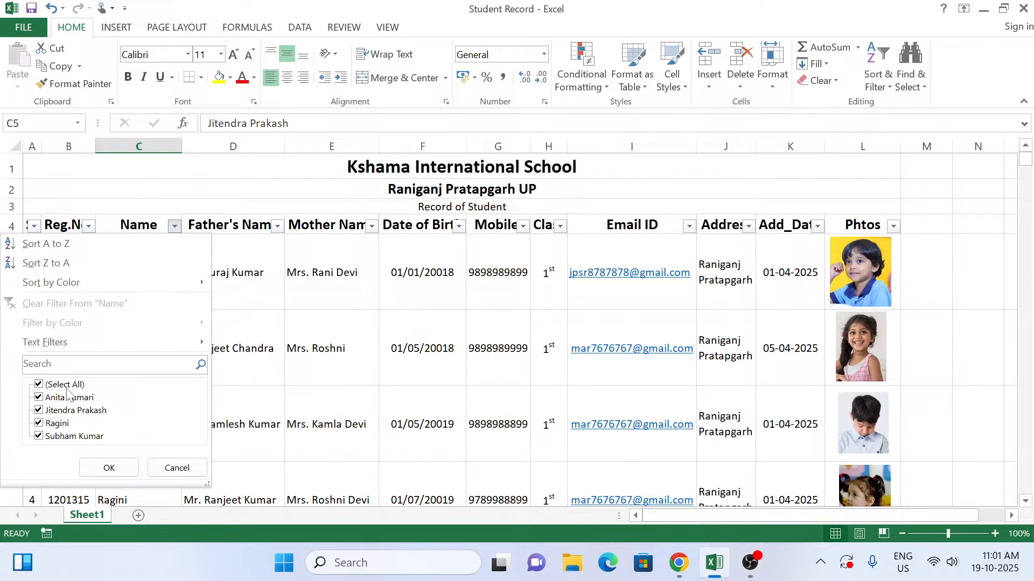
Step: Filter the Name column to show only the student with serial number 4
click(74, 384)
click(56, 425)
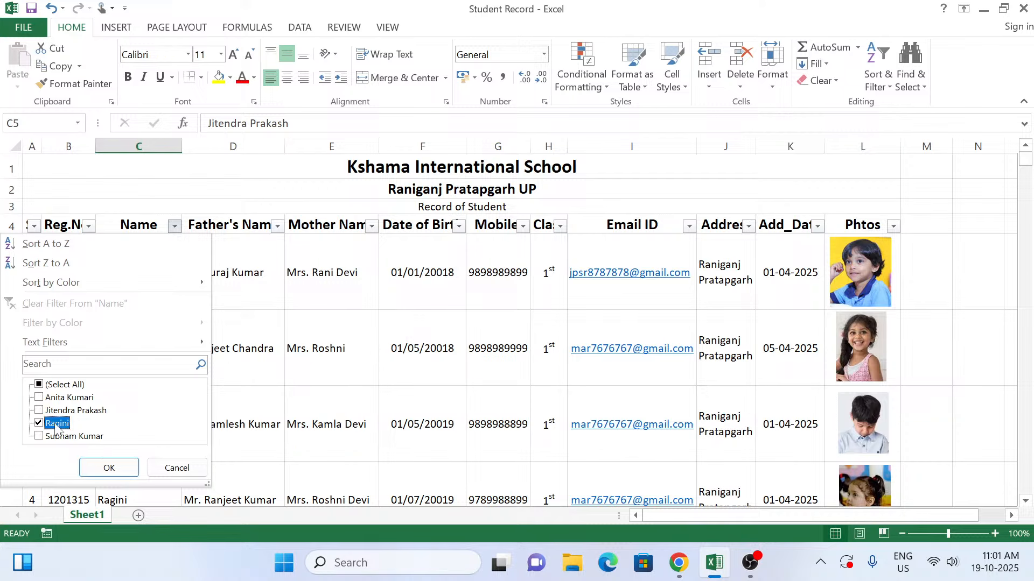
click(107, 468)
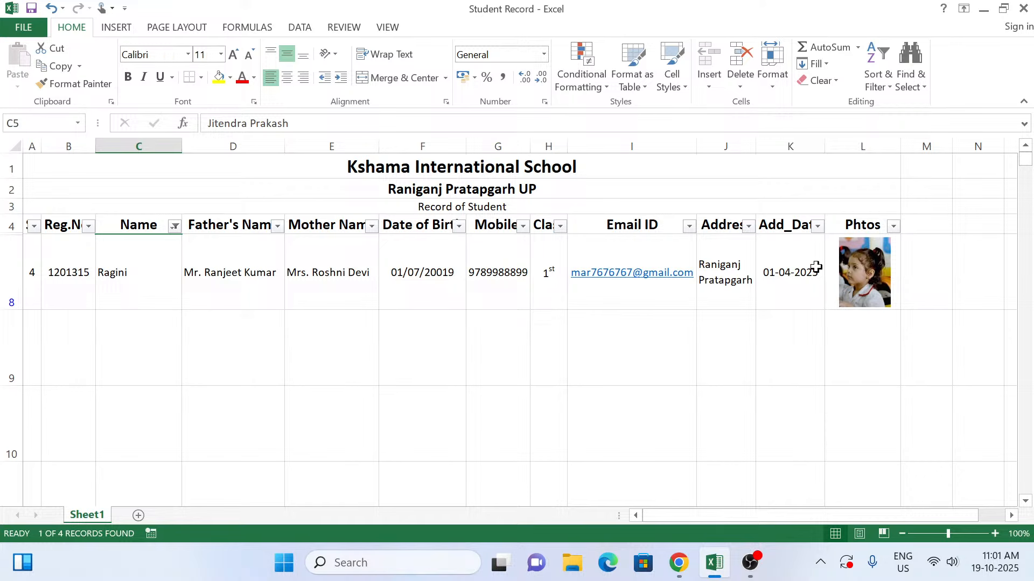
Step: Reset the Name column filter so that all students are included again
click(175, 226)
click(40, 385)
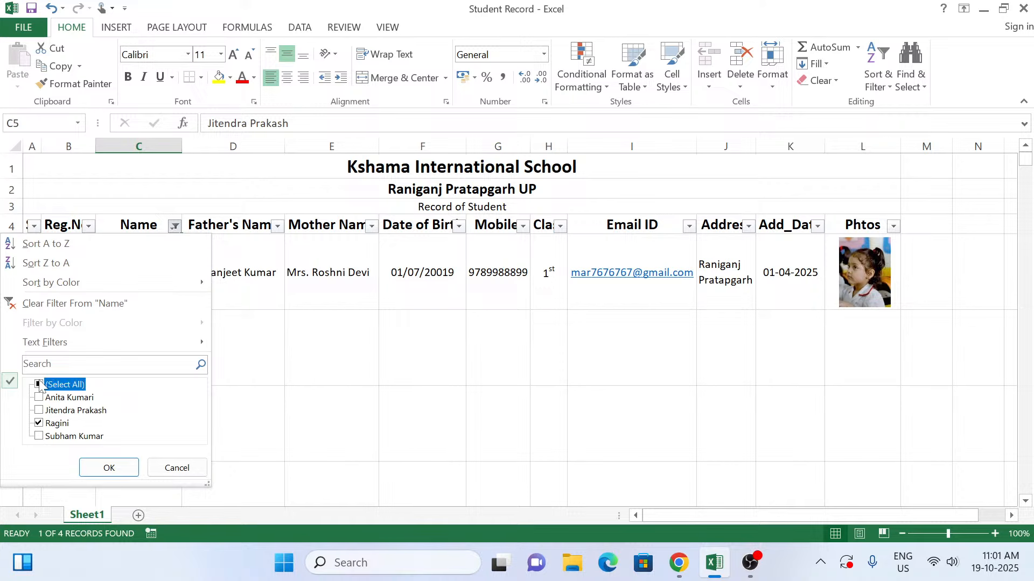
click(94, 465)
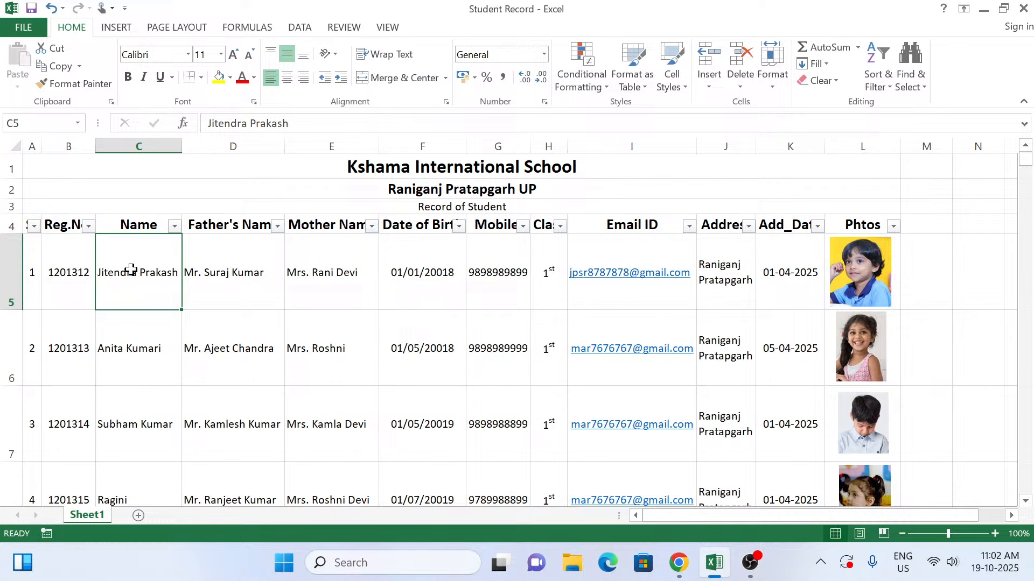
click(136, 358)
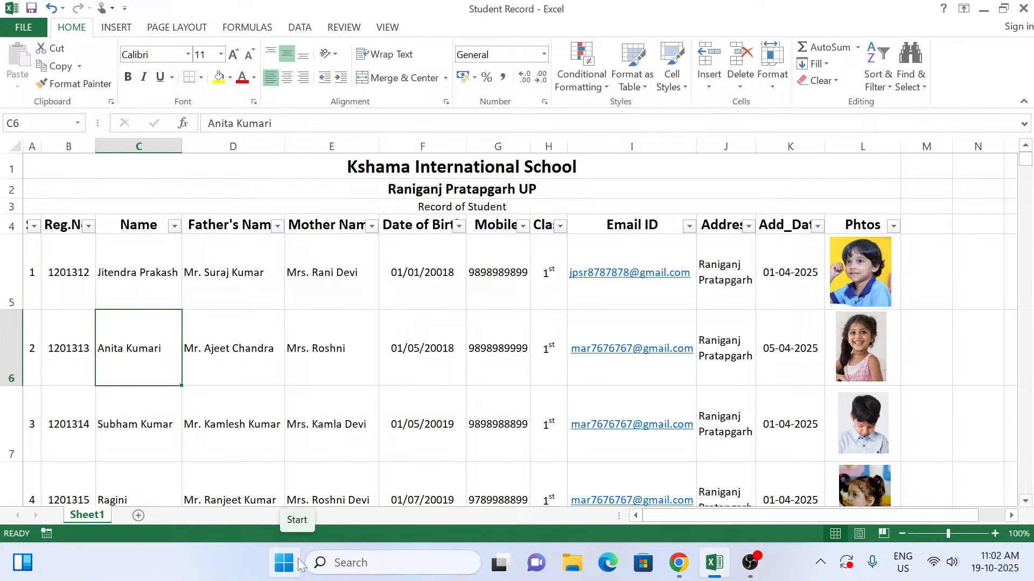
click(147, 270)
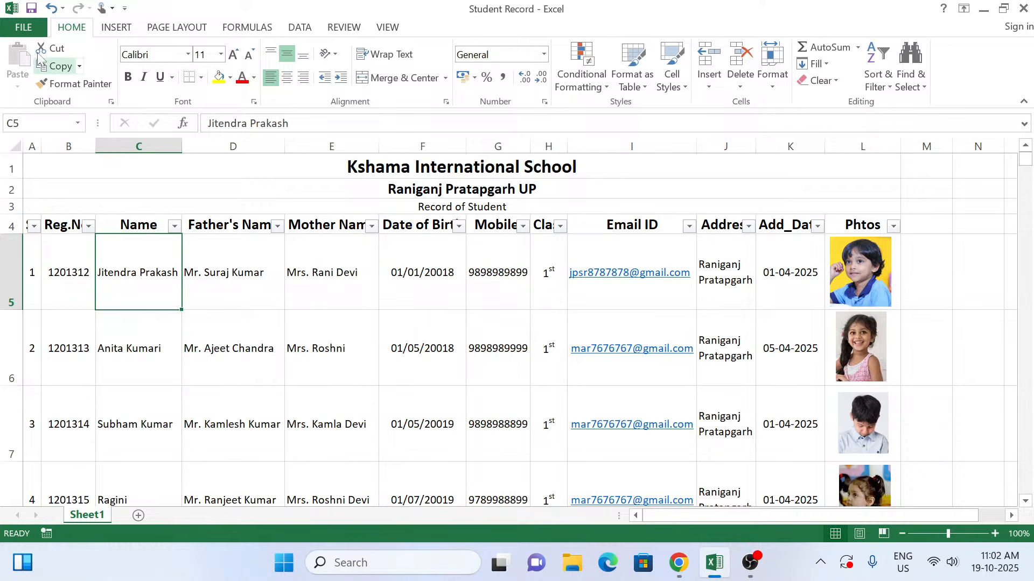
Step: Create a new blank workbook
click(28, 29)
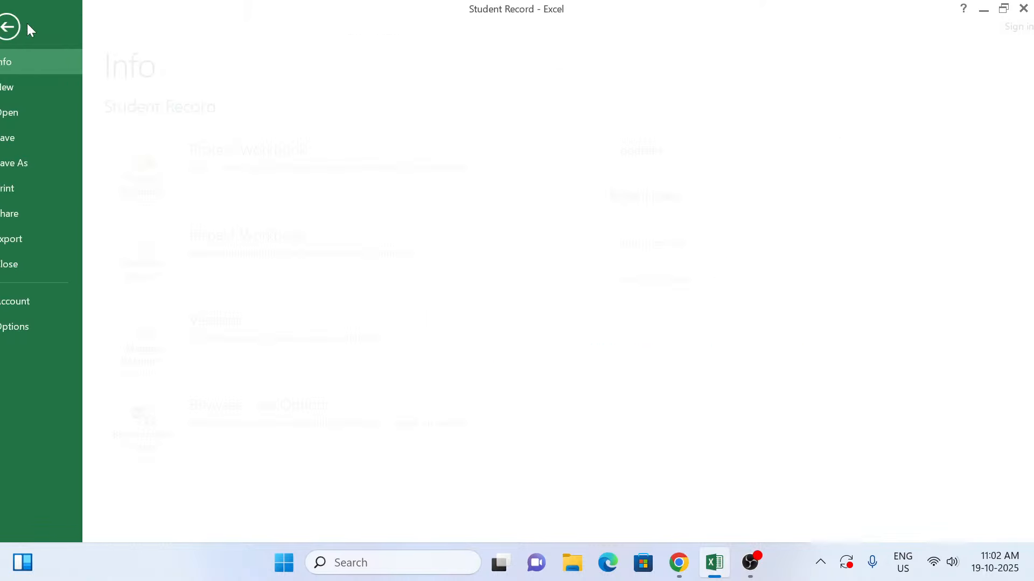
click(34, 92)
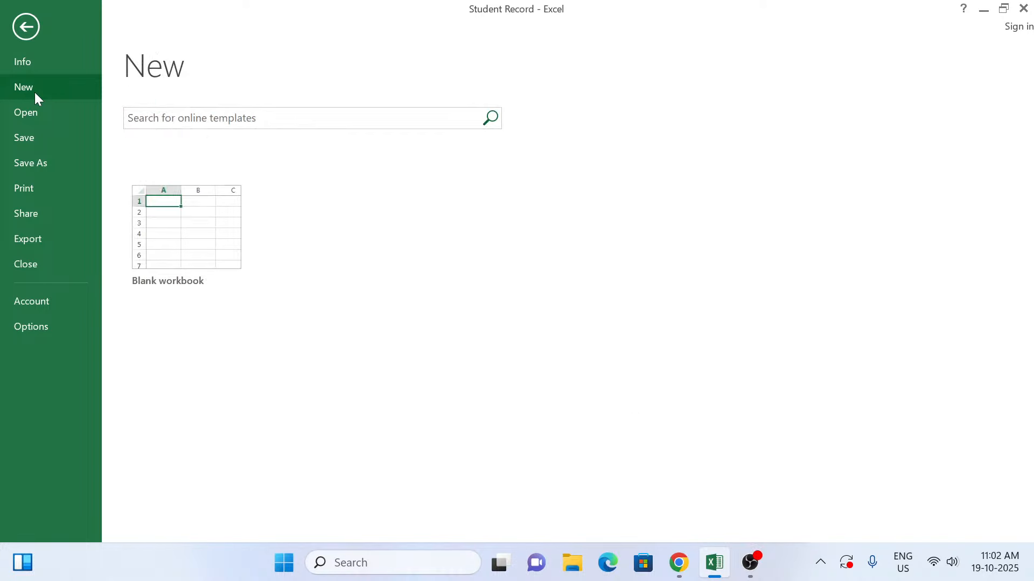
click(218, 246)
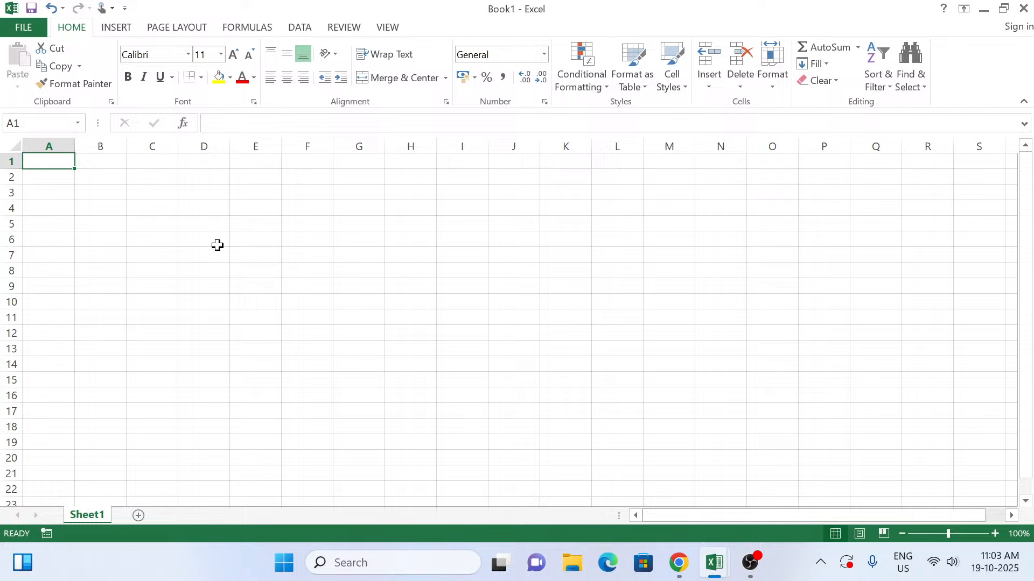
Step: Enter the heading "Kshama Information Technology" in cell A1, running a spelling check that ignores "Kshama" once
text(Kshama)
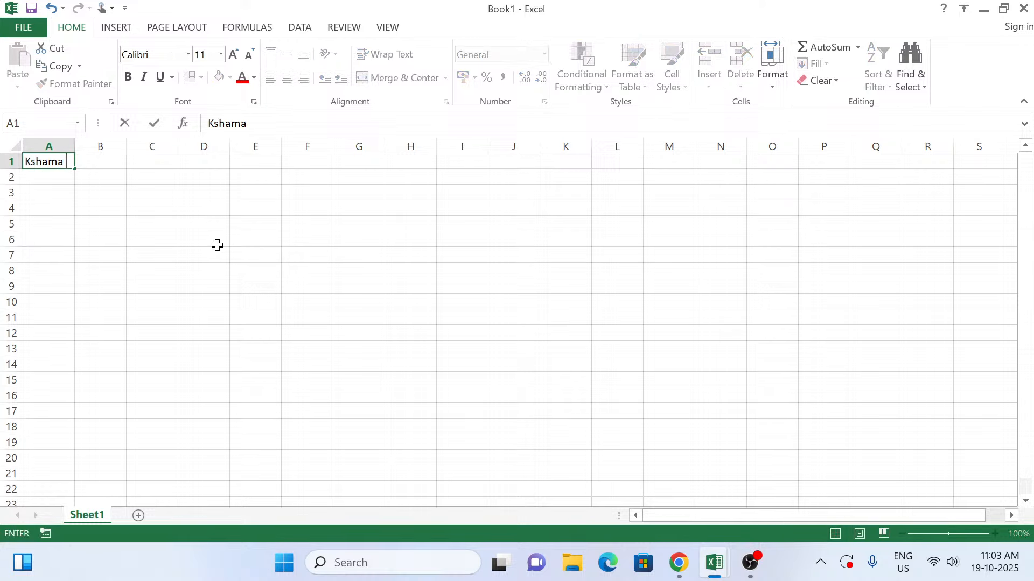
text( Informati)
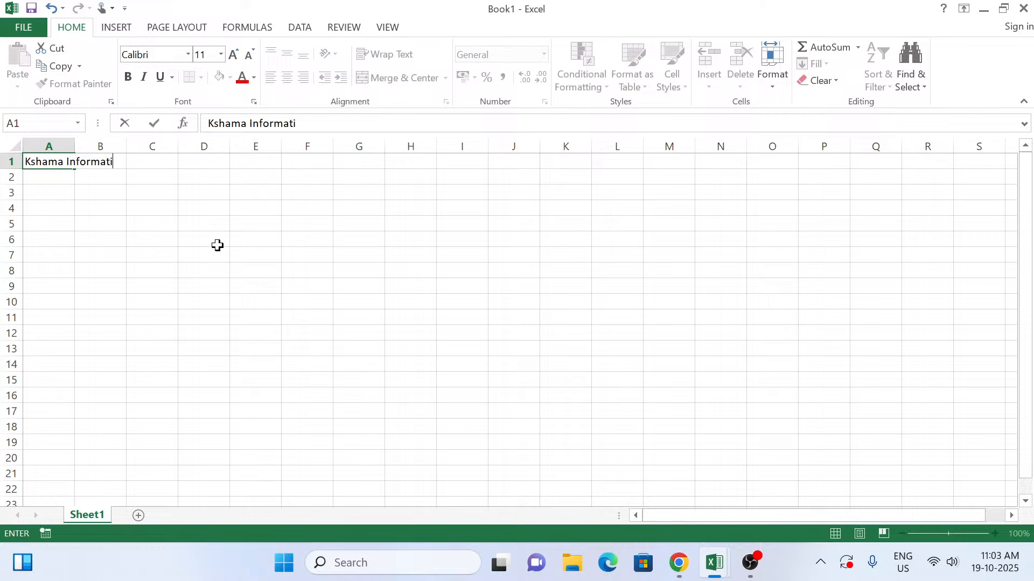
text(on Technology)
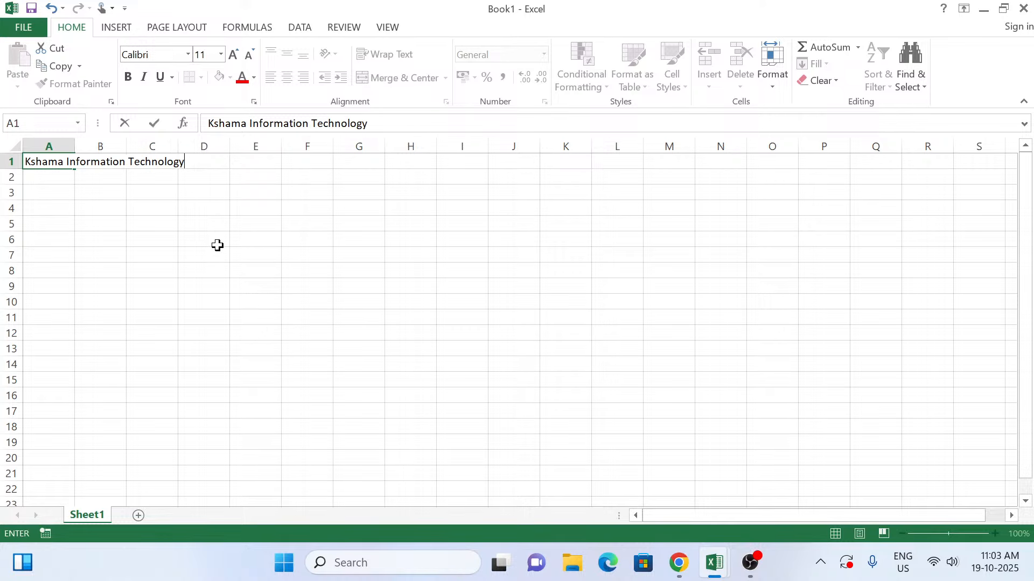
key(F7)
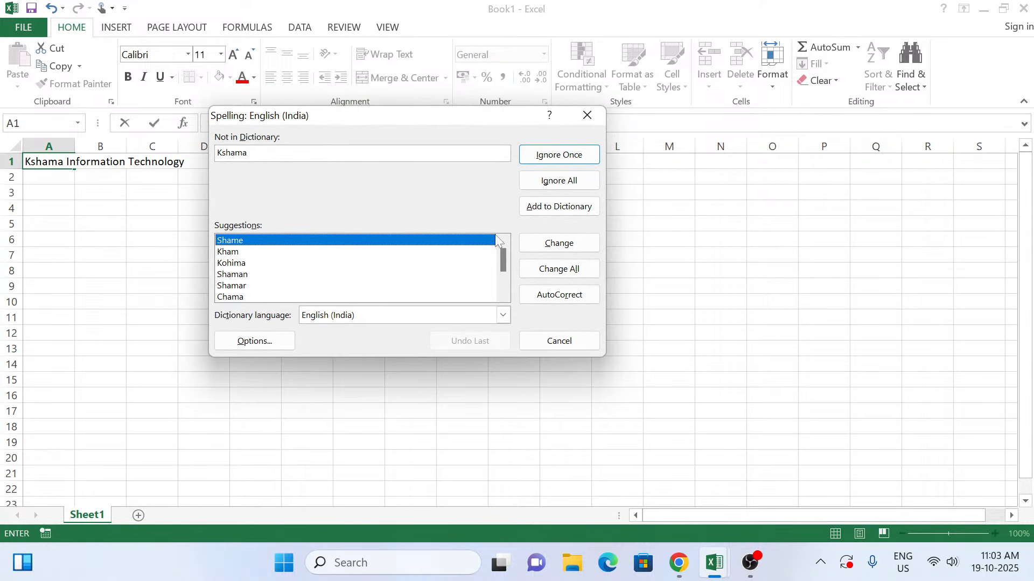
click(580, 157)
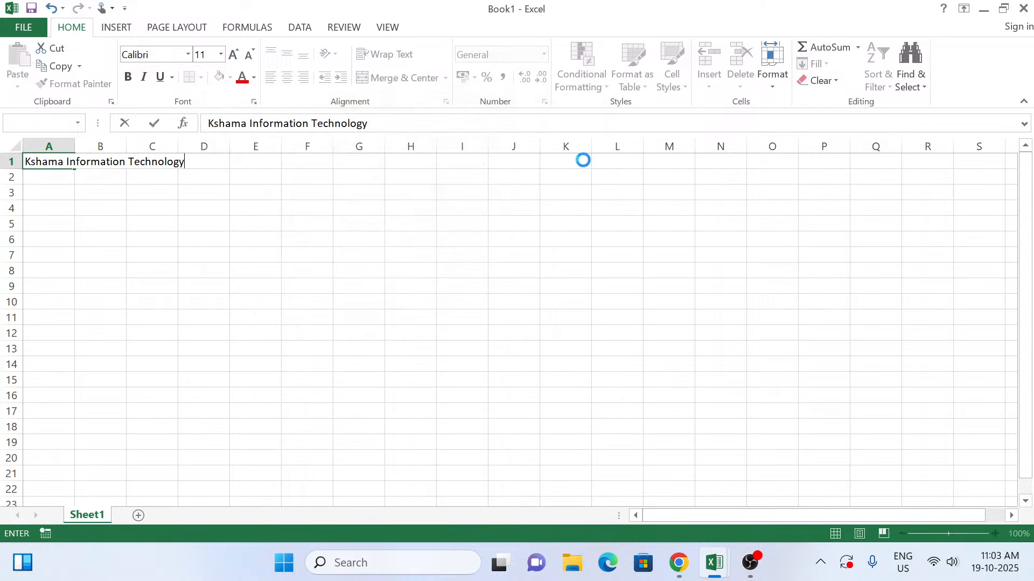
click(539, 321)
key(Return)
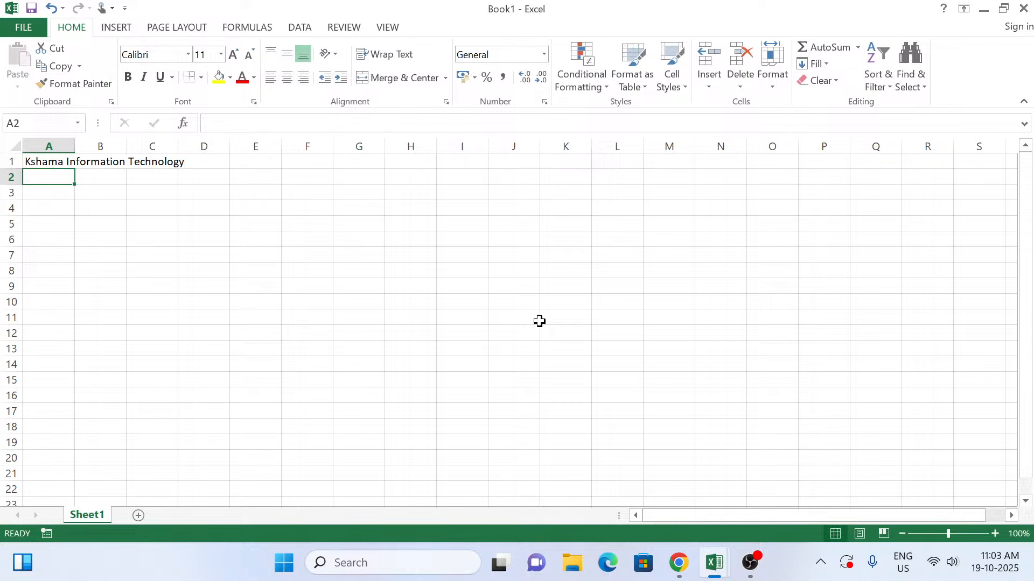
Step: Enter the location line "Raniganj Pratapgarh UP" in cell A2
text(Ranig)
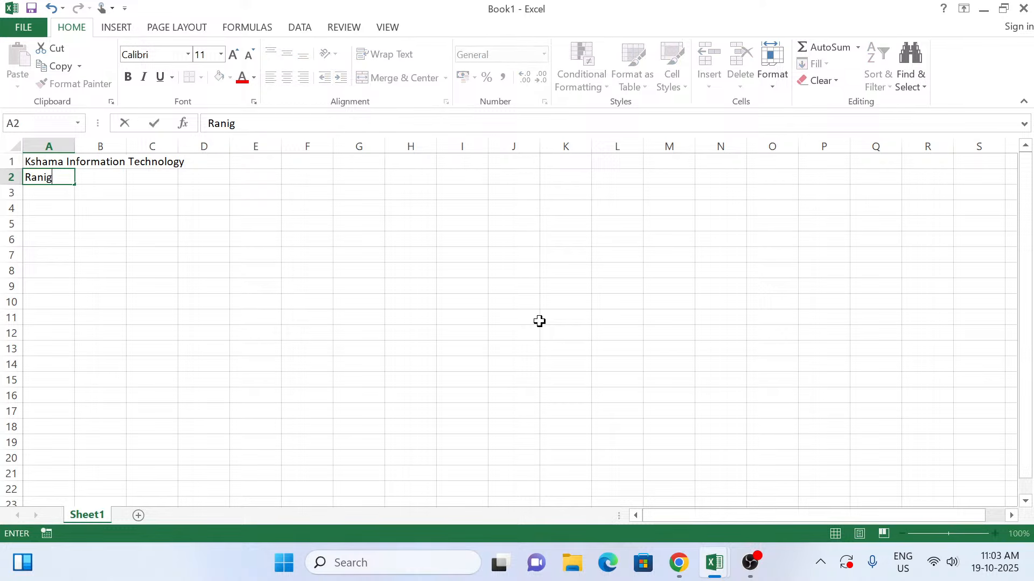
text(anj Pratapgarh UP)
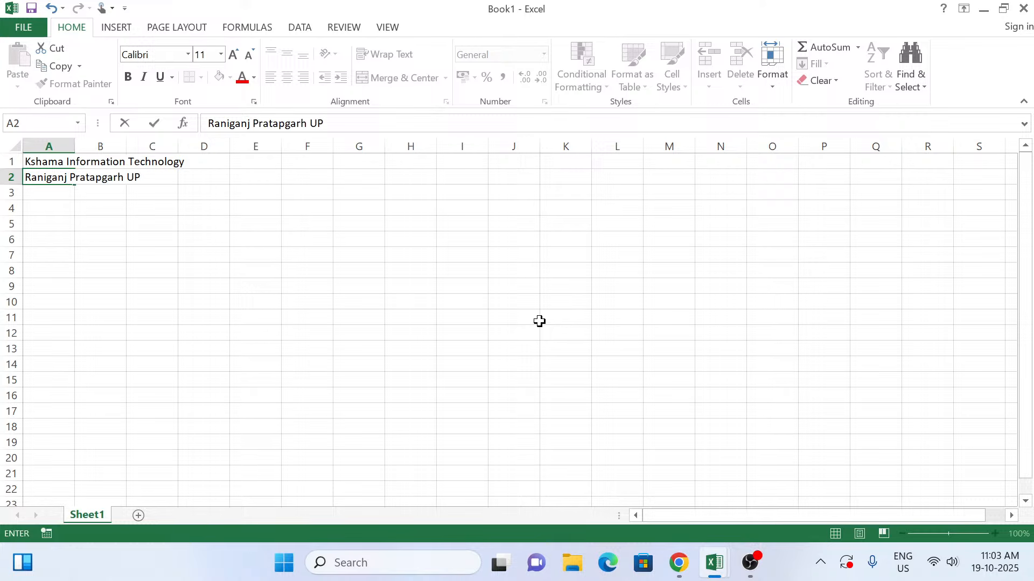
key(Return)
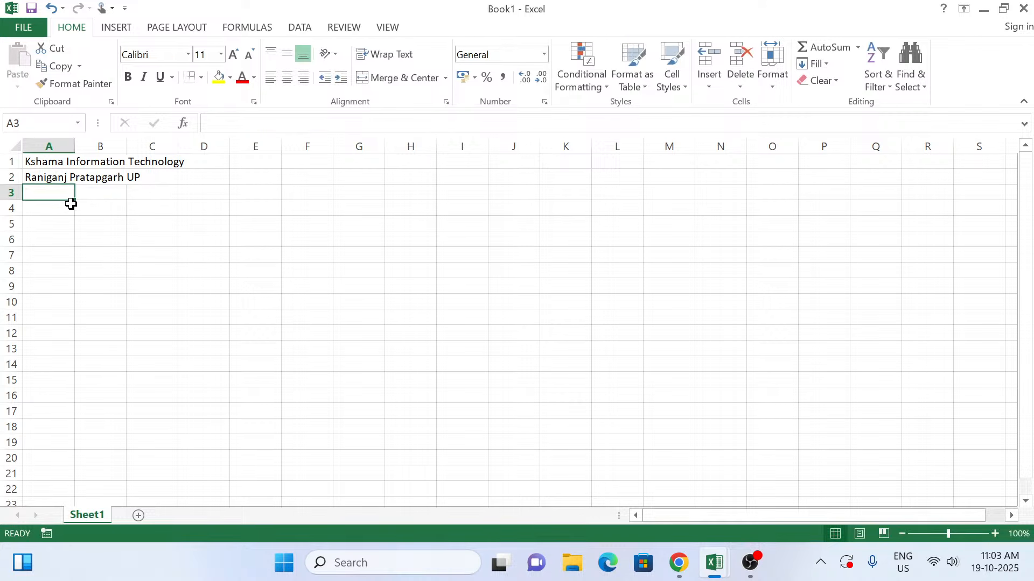
Step: Enter the sheet title "Record of Student" in cell A3
text(Re)
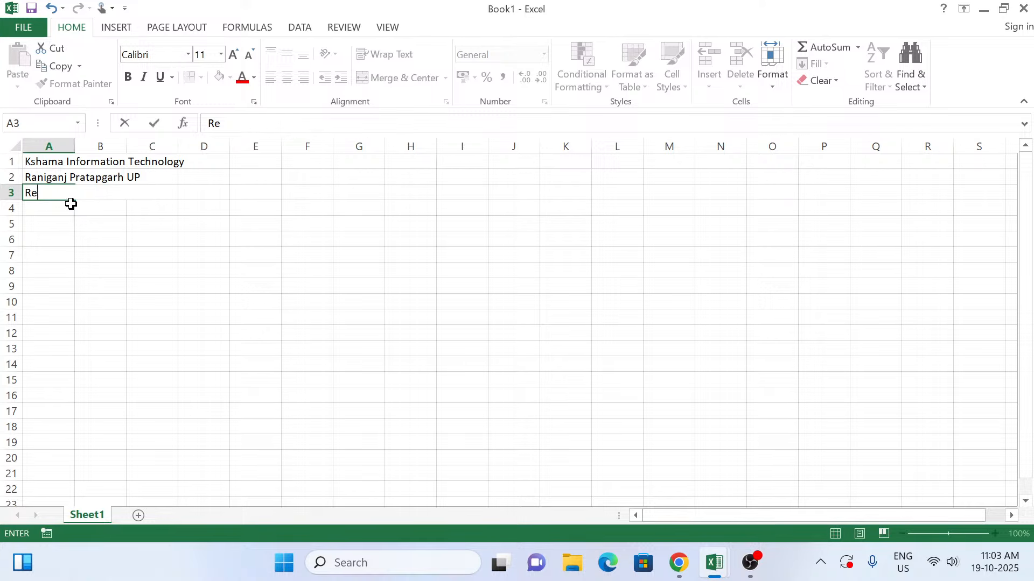
text(cord of Sti)
key(BackSpace)
text(udent)
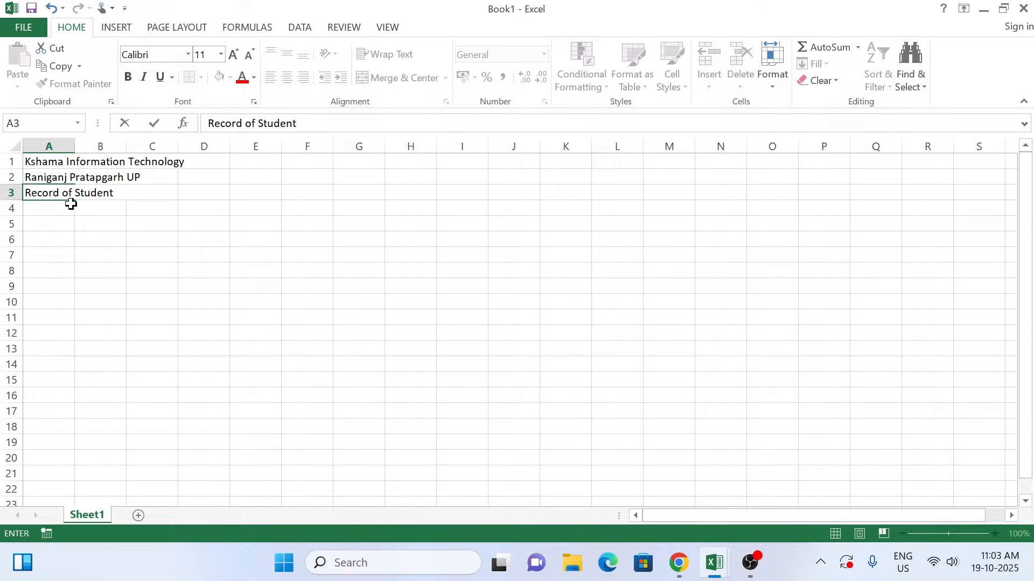
key(Return)
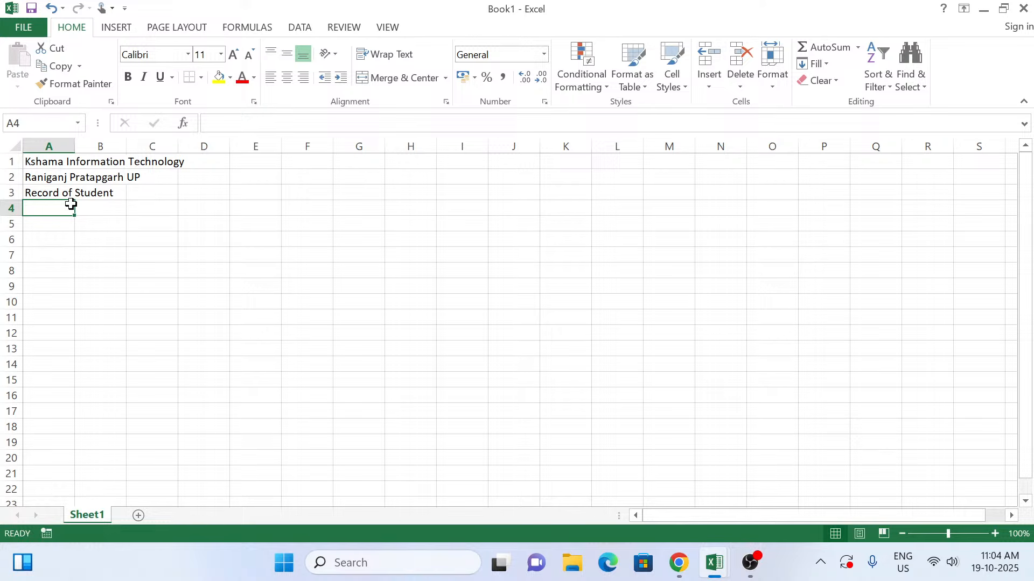
Step: Enter the column headers "Sr" in cell A4 and "Roll No" in cell B4
text(Sr)
key(Tab)
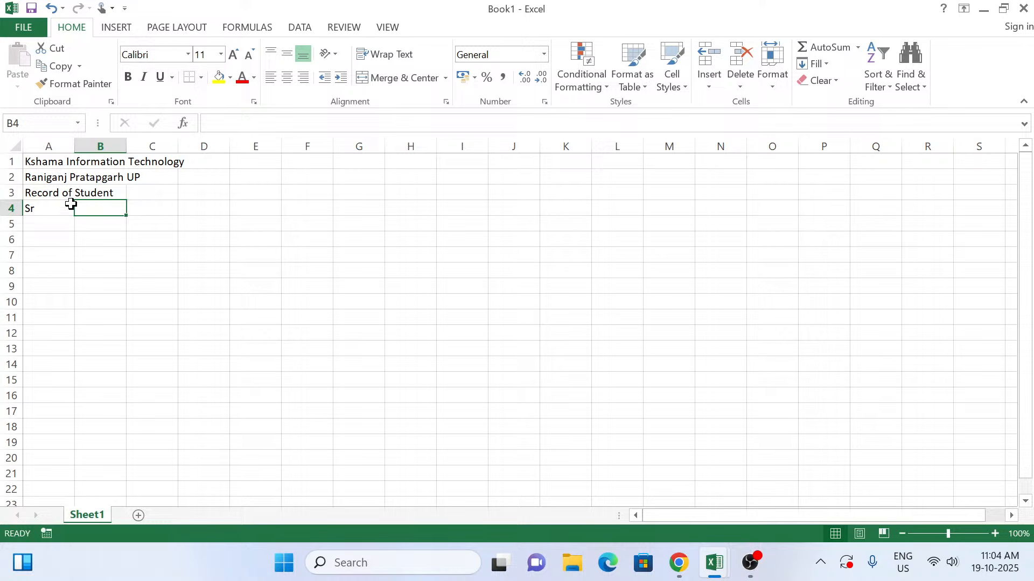
text(Na)
key(BackSpace)
key(BackSpace)
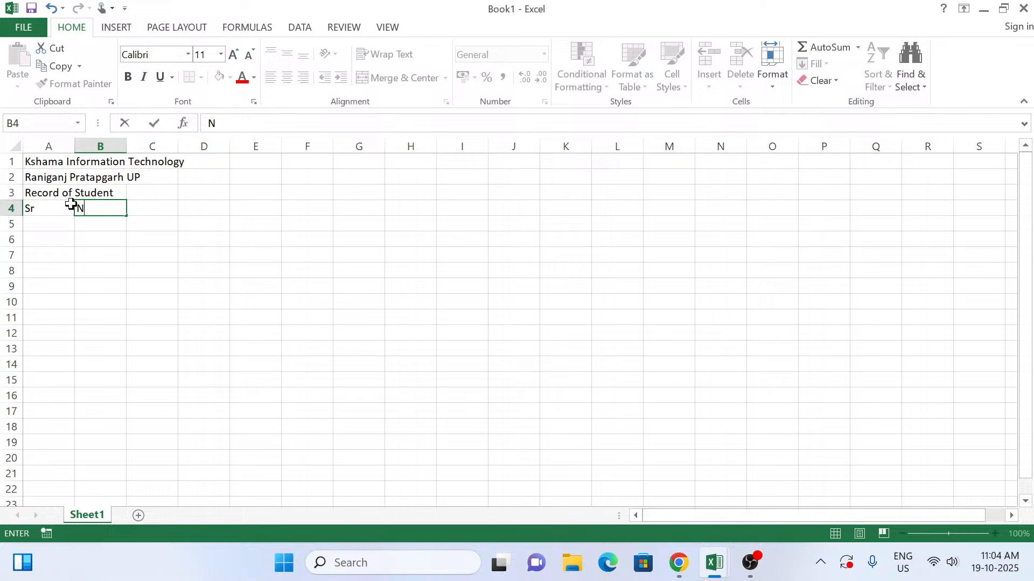
text(Roll No)
key(Tab)
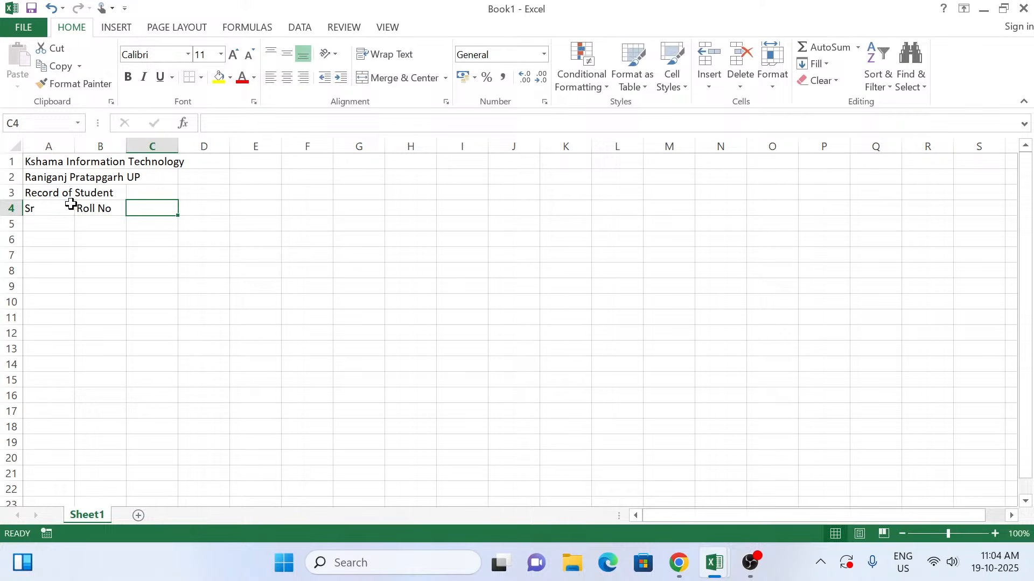
Step: Enter the column headers "Name of Student" in cell C4 and "Father's Name" in cell D4
text(Name o)
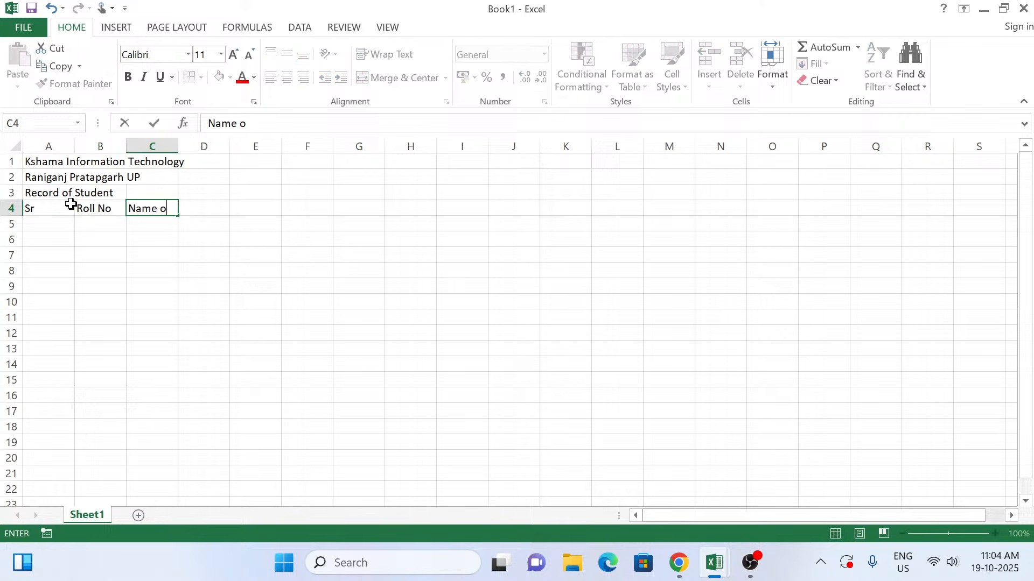
text(f Student)
key(Tab)
text(Fat)
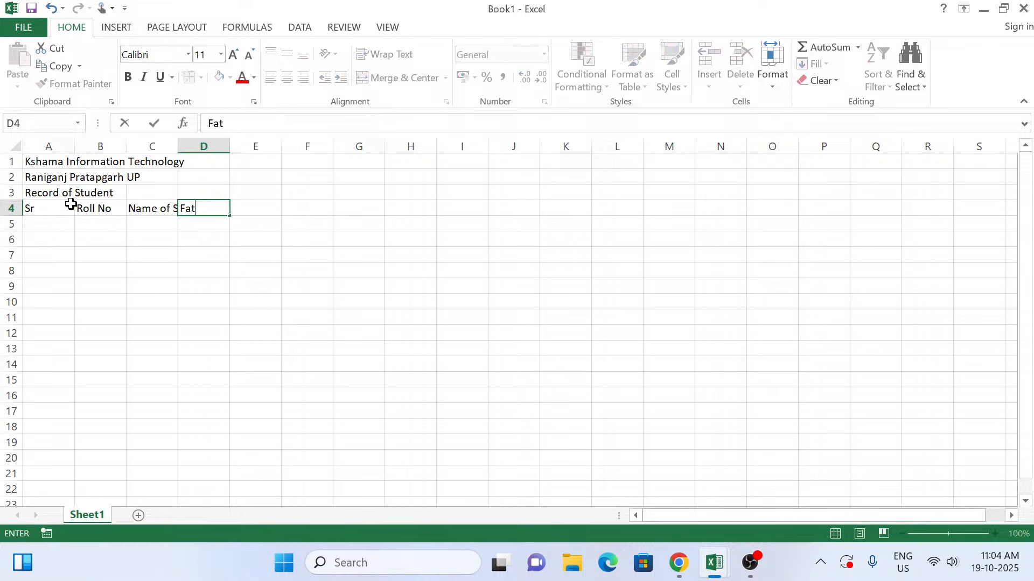
text(her 's Name)
key(Tab)
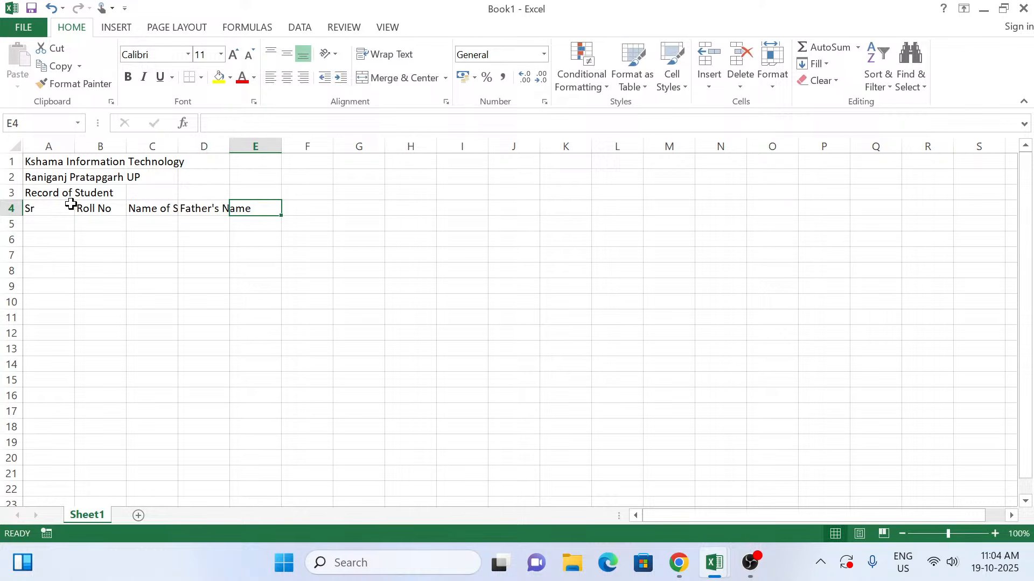
Step: Enter the column headers "Gender" in cell E4 and "Mobile No." in cell F4
text(Gender)
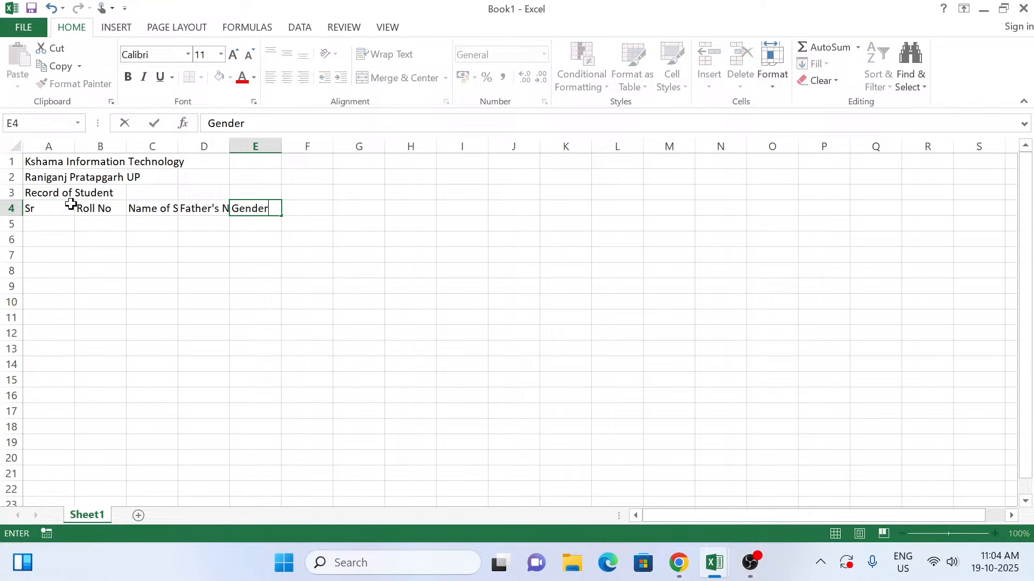
key(Tab)
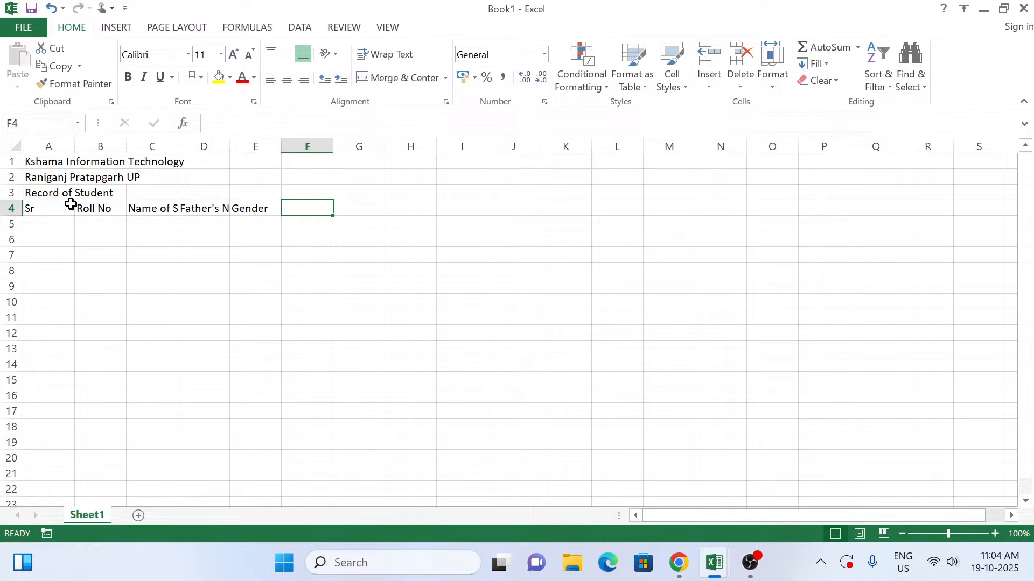
text(Mobile)
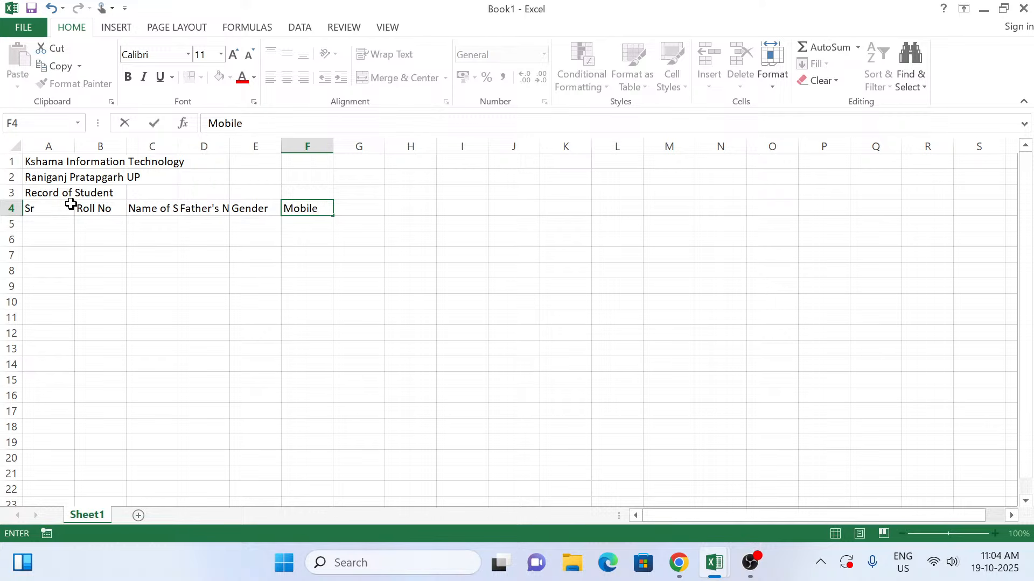
text( No.)
key(Tab)
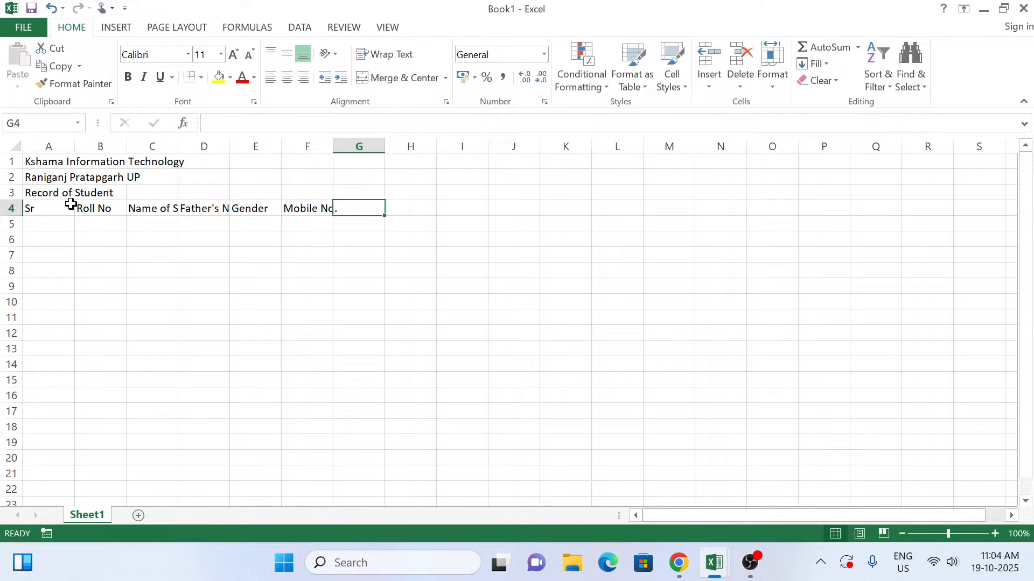
Step: Enter the column headers "Email ID" in cell G4 and "Class" in cell H4
text(Email ID)
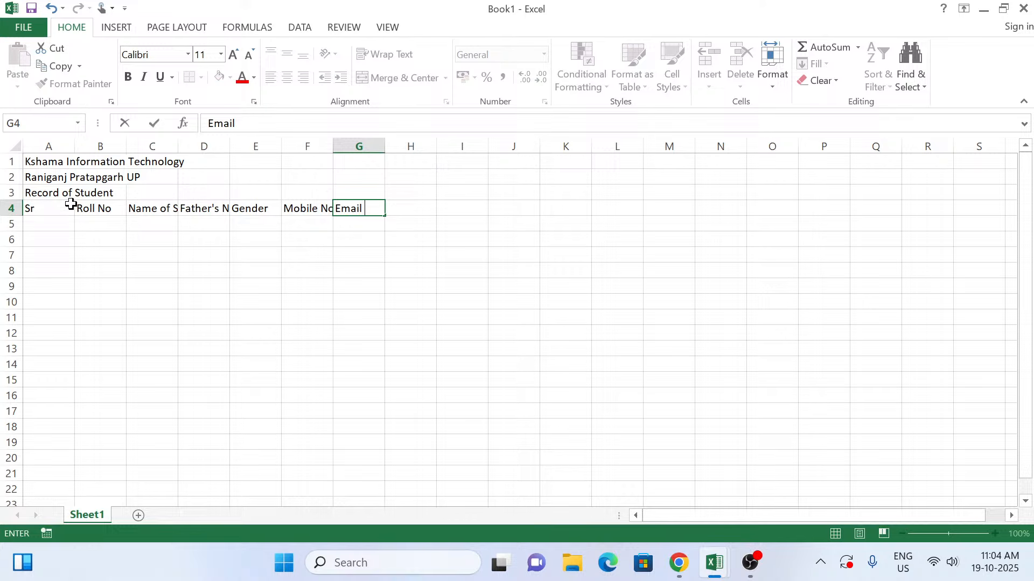
key(ctrl+Return)
key(Tab)
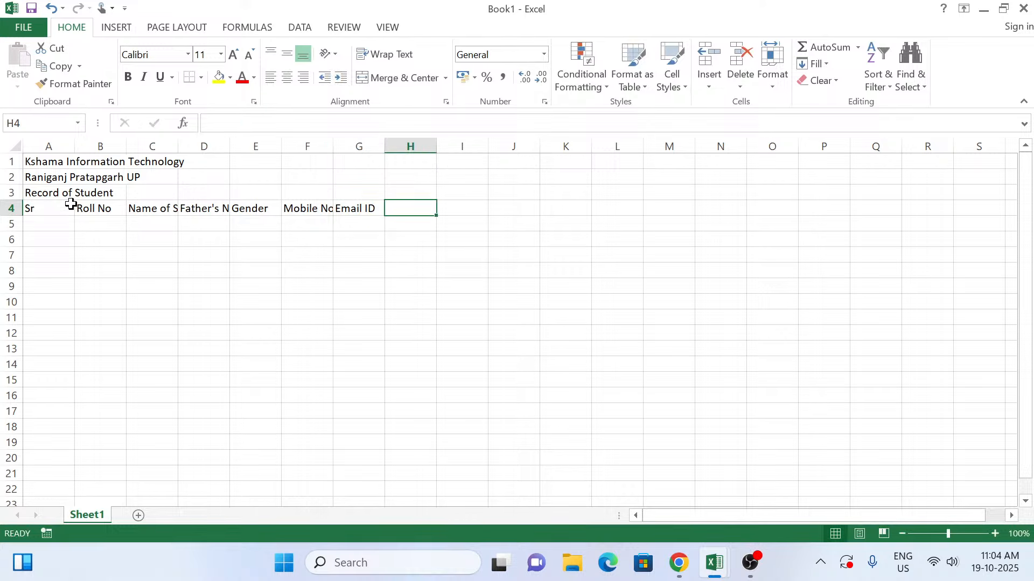
text(Class)
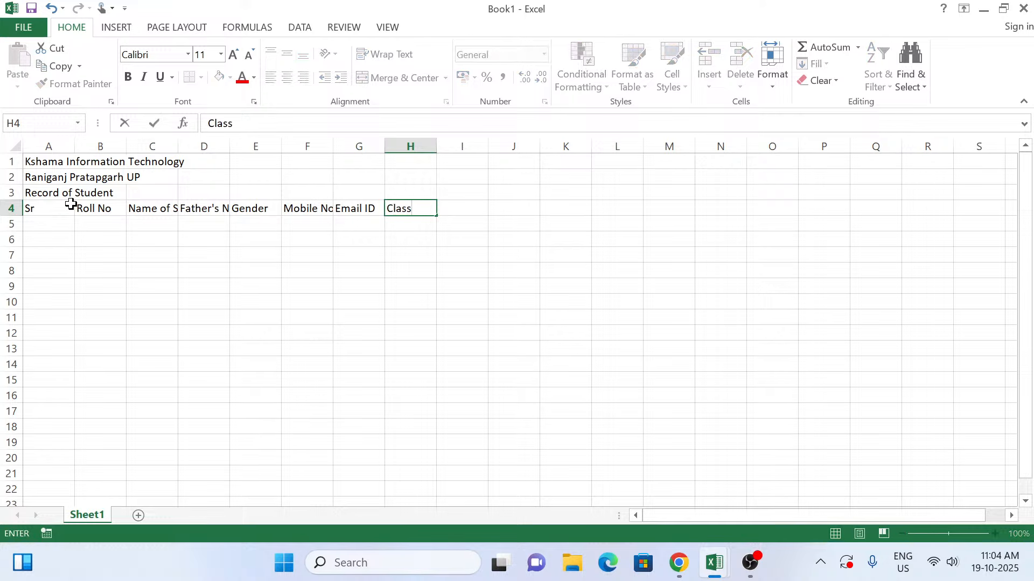
key(Tab)
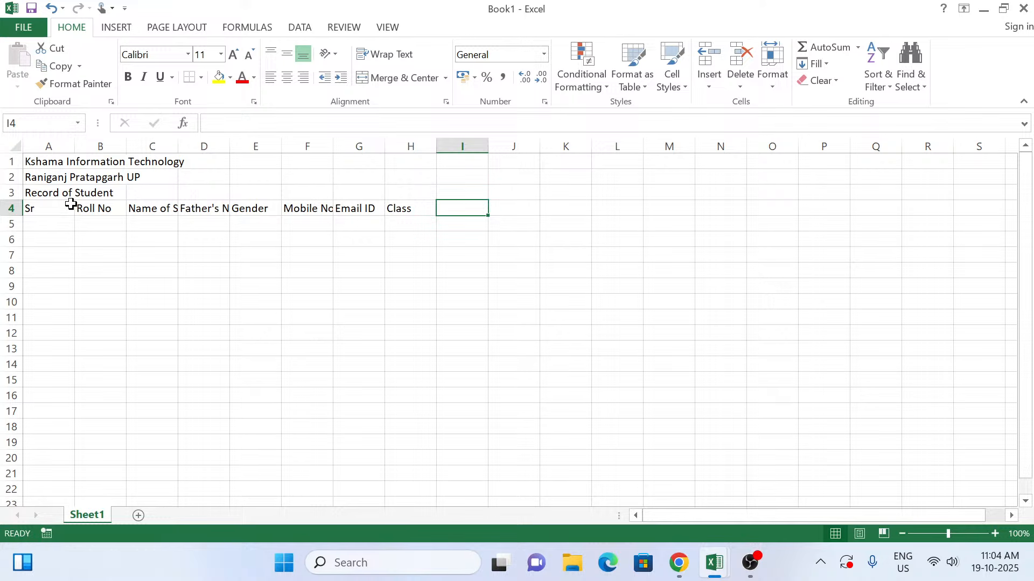
Step: Enter the column headers "Room No" in cell I4 and "Aadhar Card" in cell J4
text(Ro)
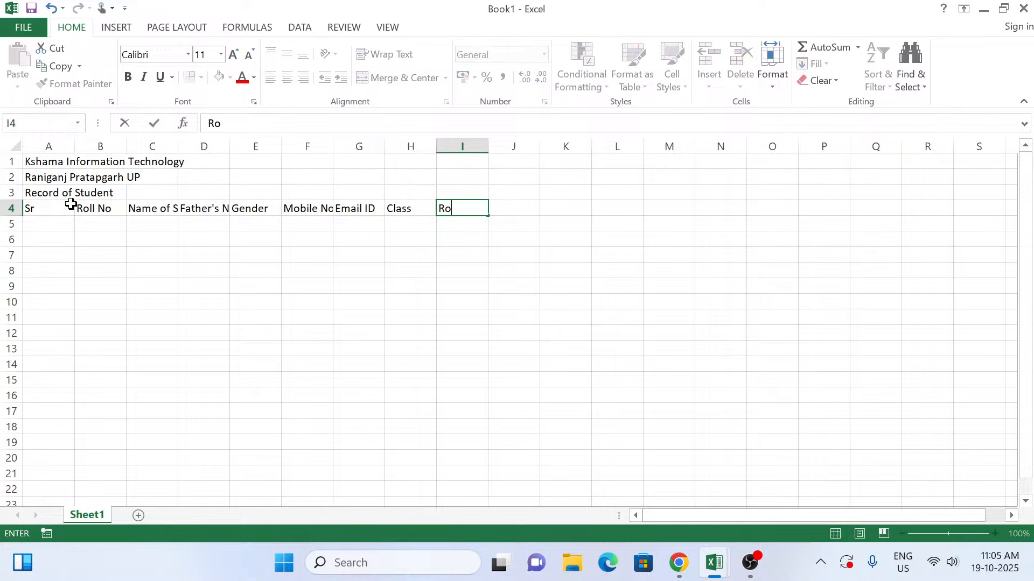
text(om No)
key(Tab)
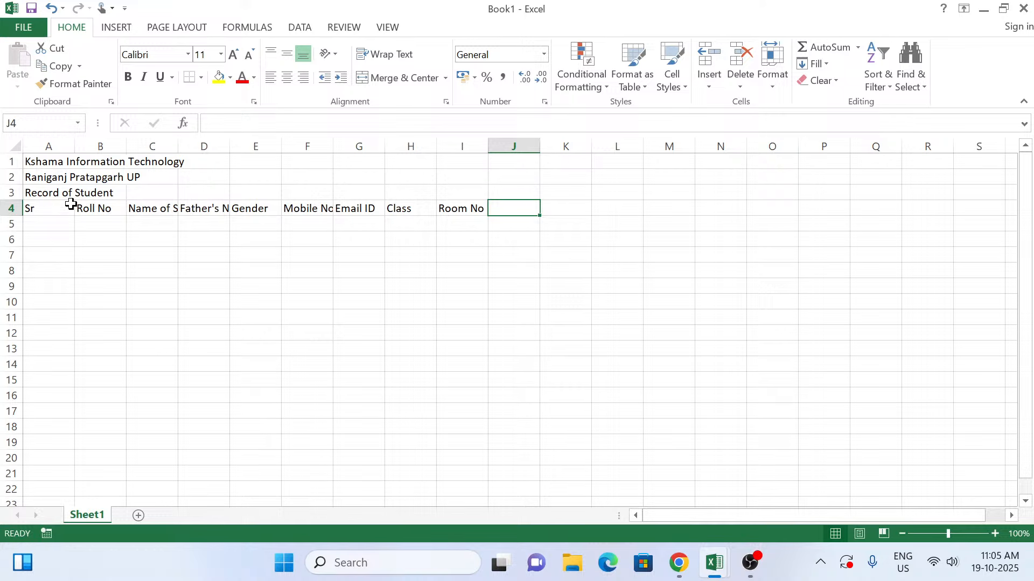
text(Aadhar)
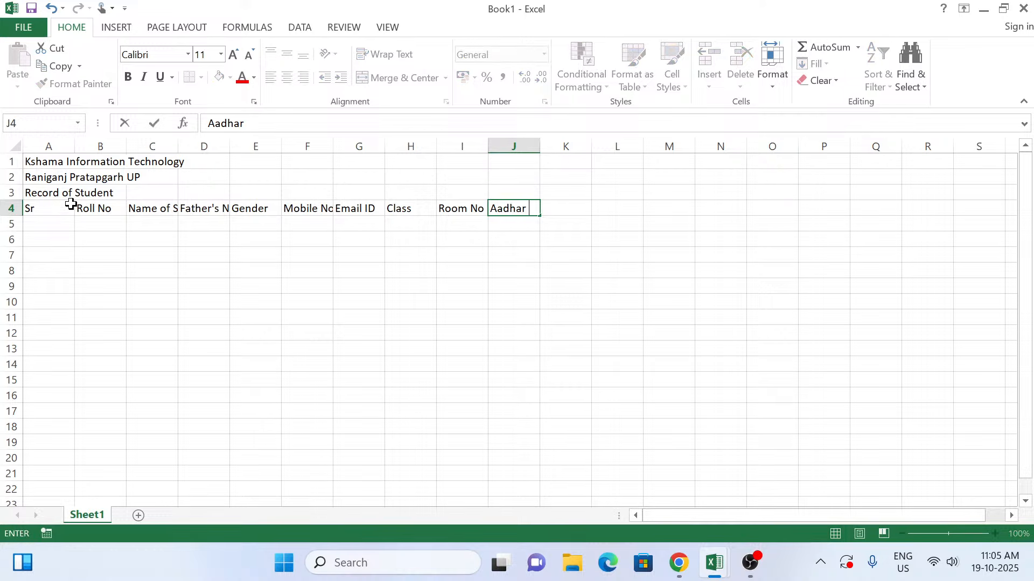
text( Card)
key(Tab)
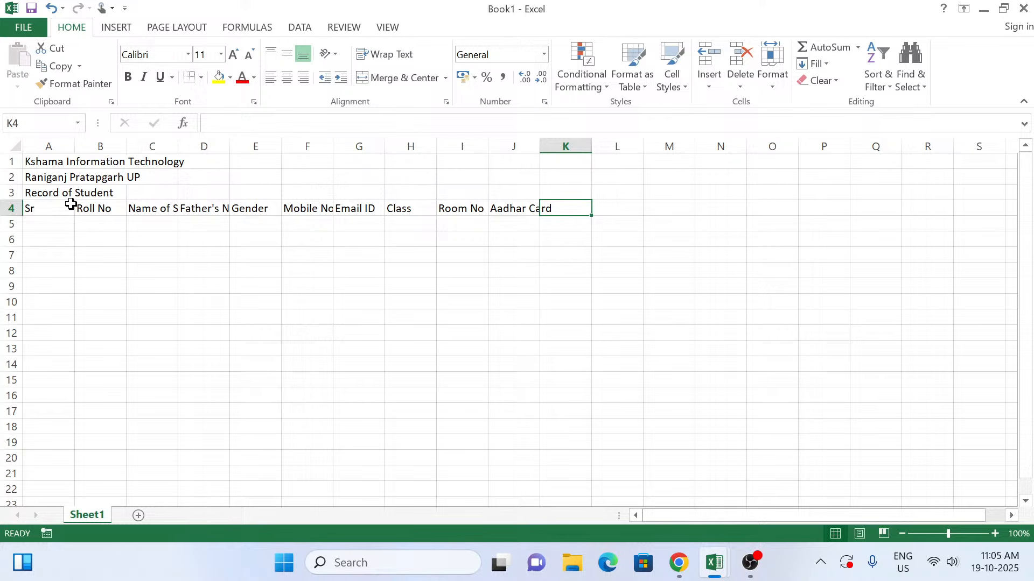
Step: Enter the column header "Father Occupation" in cell K4
text(Em)
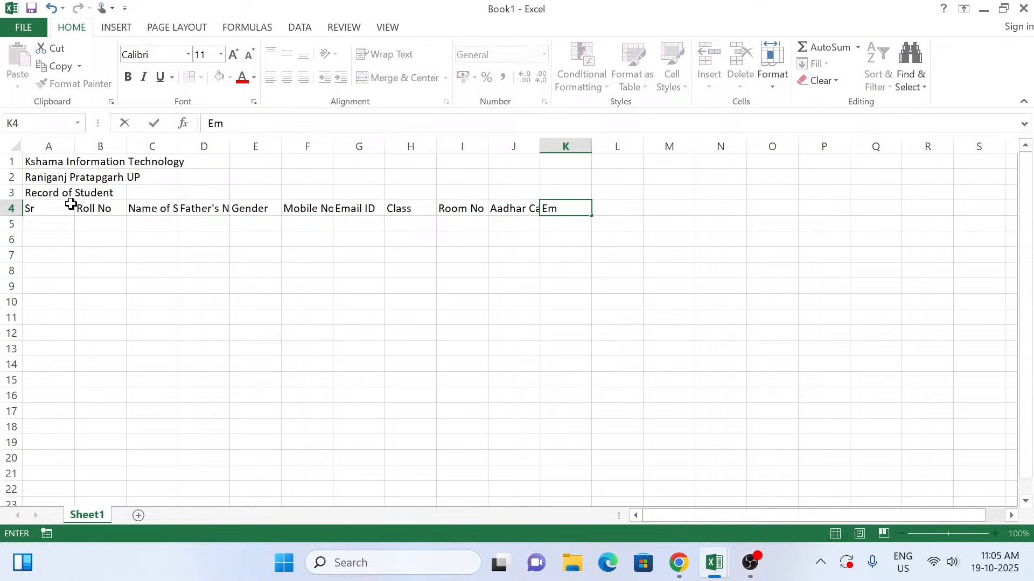
key(BackSpace)
key(BackSpace)
text(Father Occu)
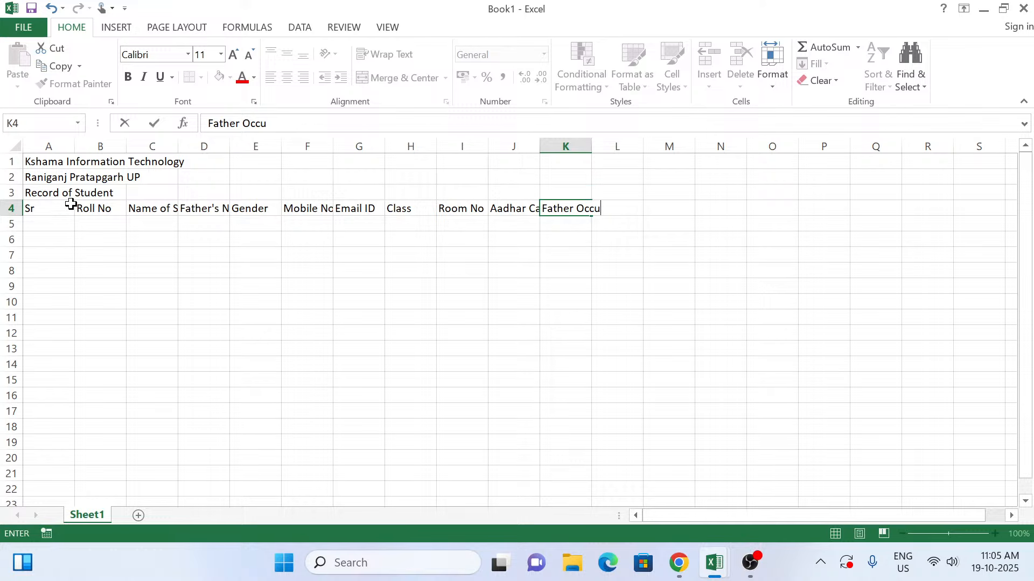
text(pation)
key(Tab)
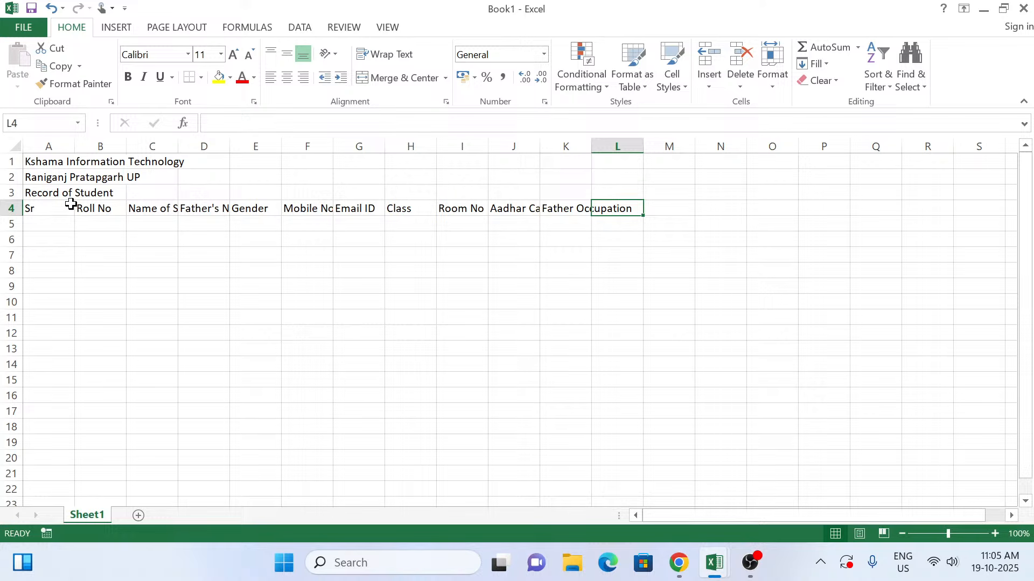
Step: Enter the column headers "Yearly" in cell L4 and "Other" in cell M4
text(Fa)
key(BackSpace)
key(BackSpace)
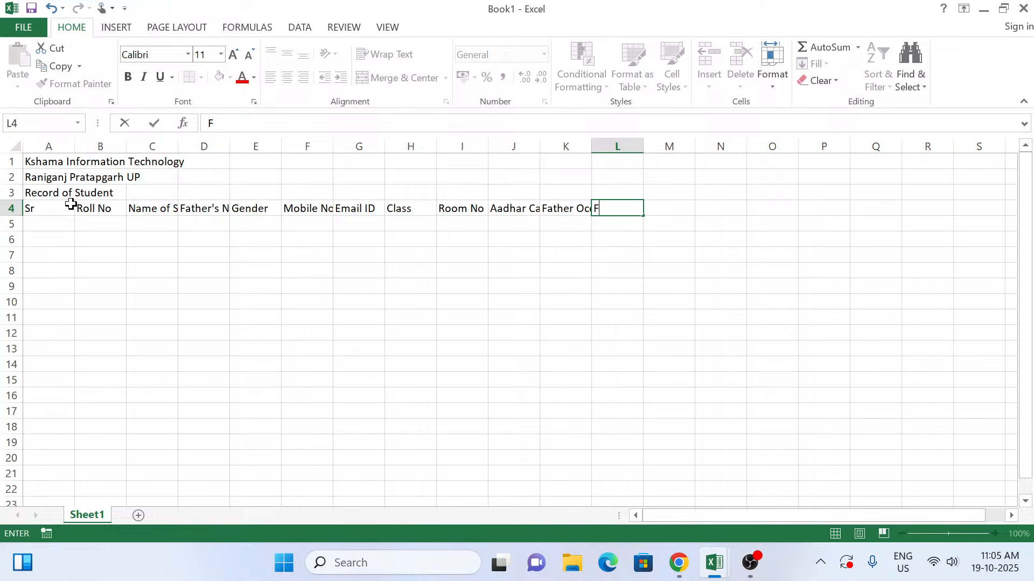
text(Y)
key(BackSpace)
text(Yearly)
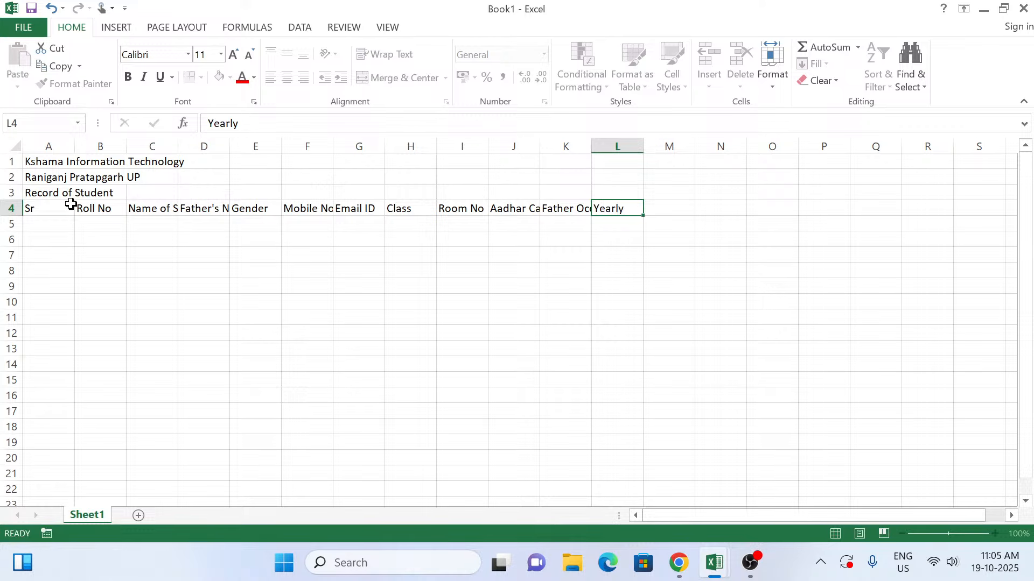
key(Tab)
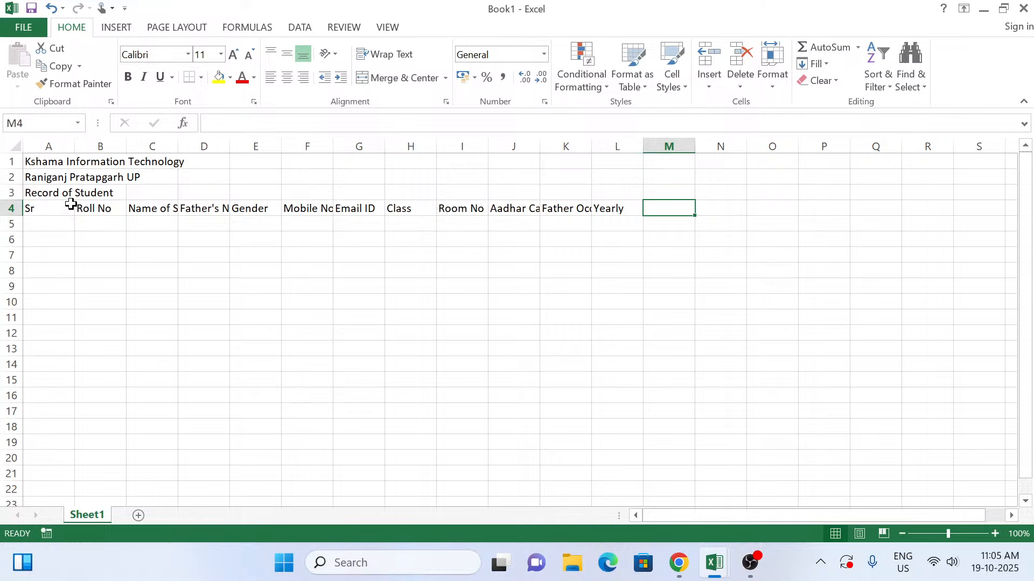
text(Other)
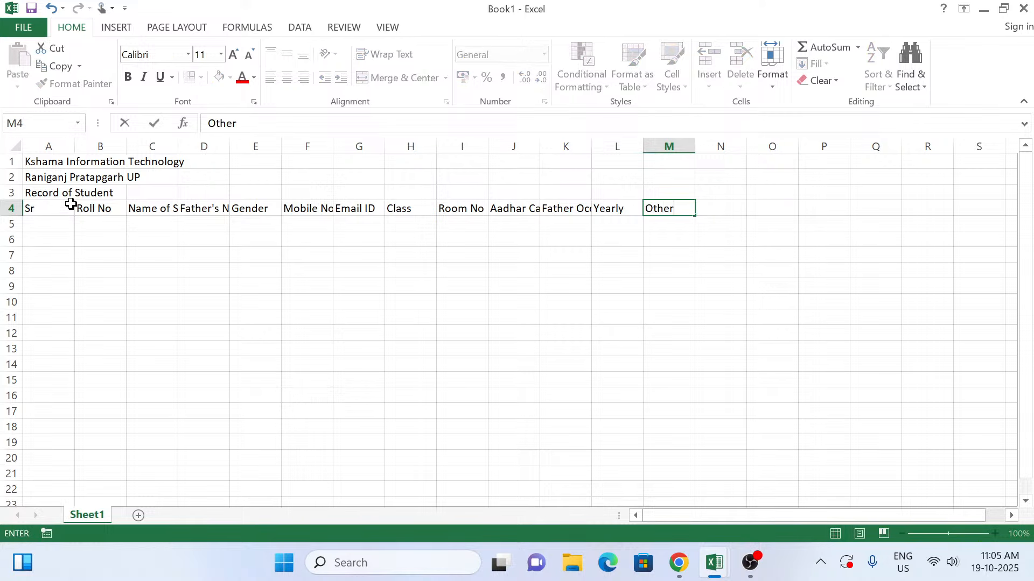
key(Tab)
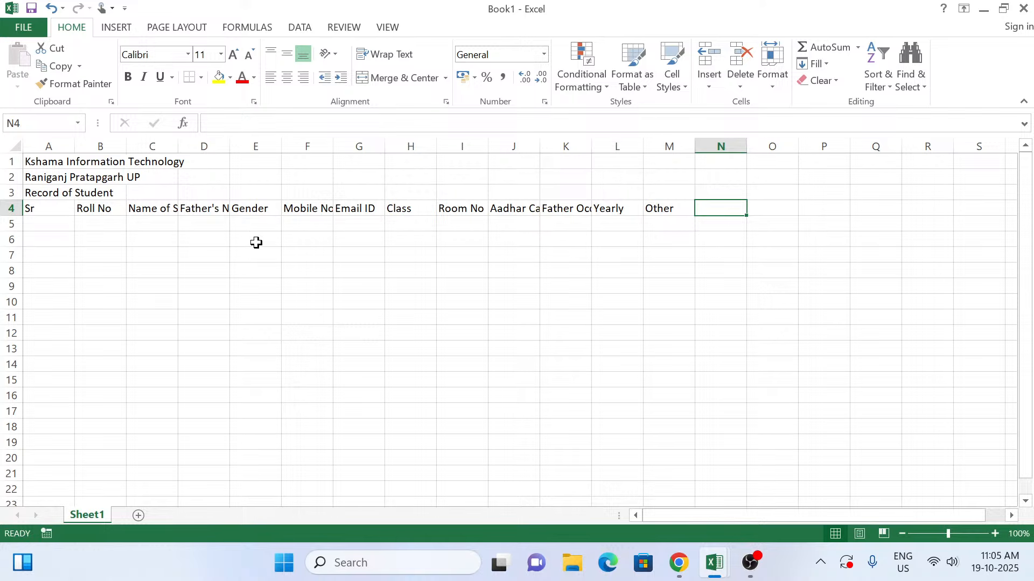
Step: Merge and center the institute name in row 1 across cells A1 to M1
click(30, 160)
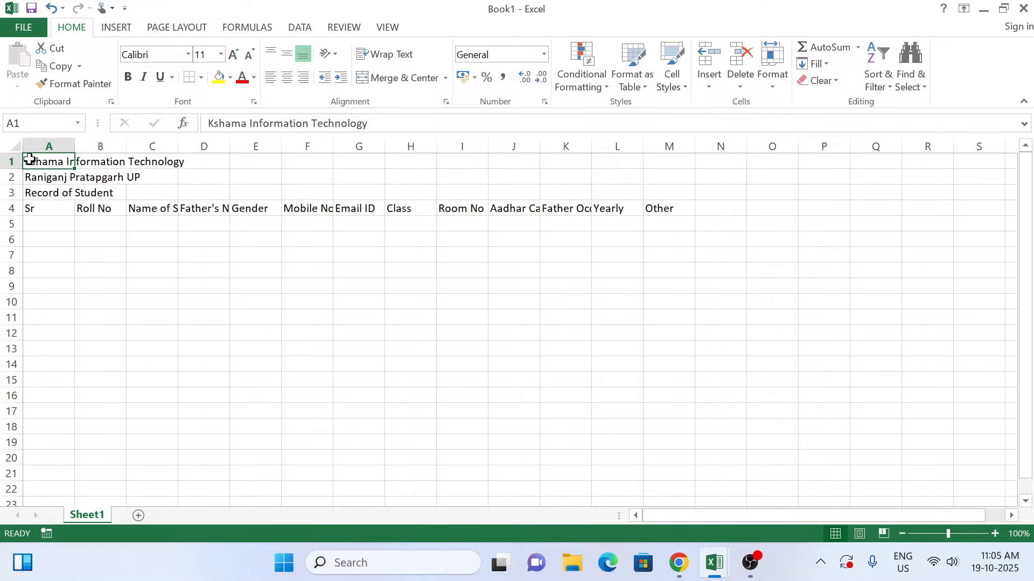
drag(30, 159, 664, 145)
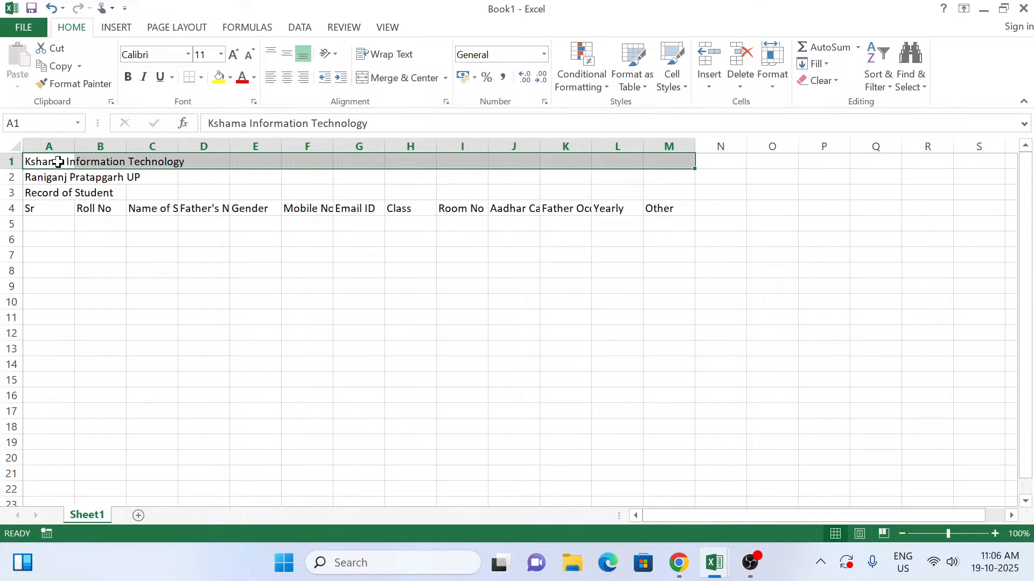
drag(58, 162, 655, 161)
click(29, 163)
key(shift+Right)
key(shift+Right)
key(shift+Right)
key(shift+Right)
key(shift+Right)
key(shift+Right)
key(shift+Right)
key(shift+Right)
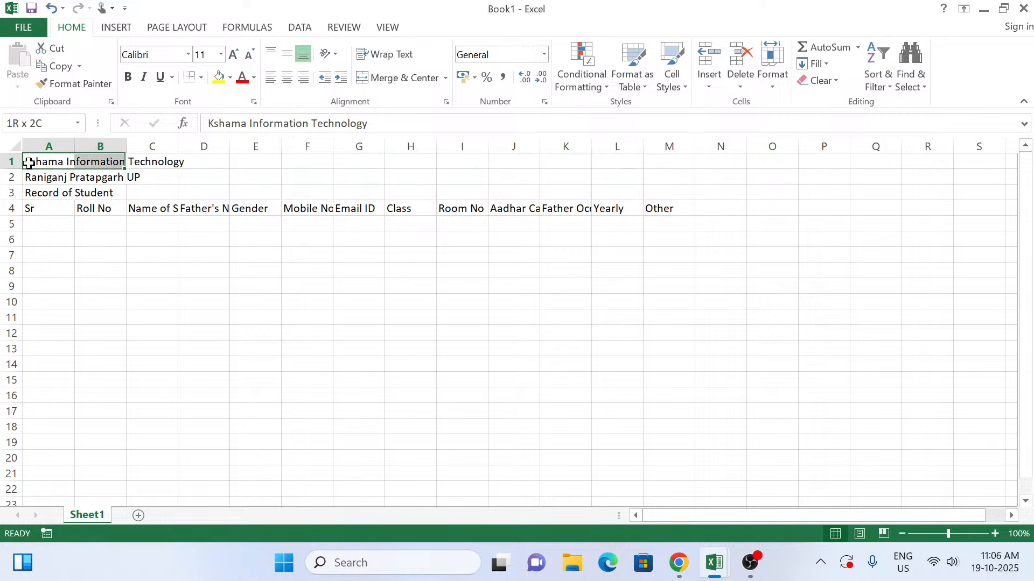
key(shift+Right)
key(shift+Right)
key(shift+Right)
key(shift+Right)
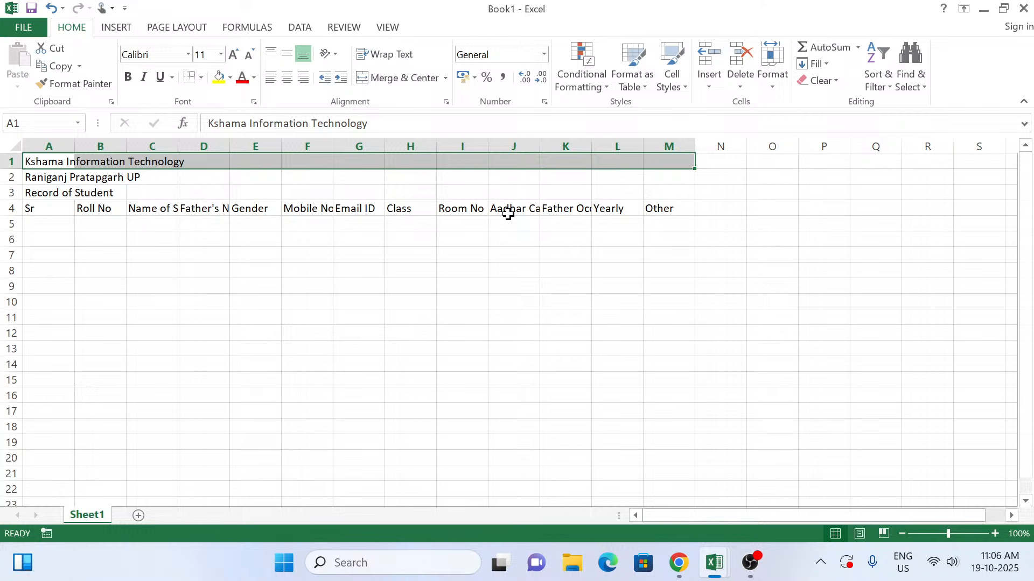
key(alt)
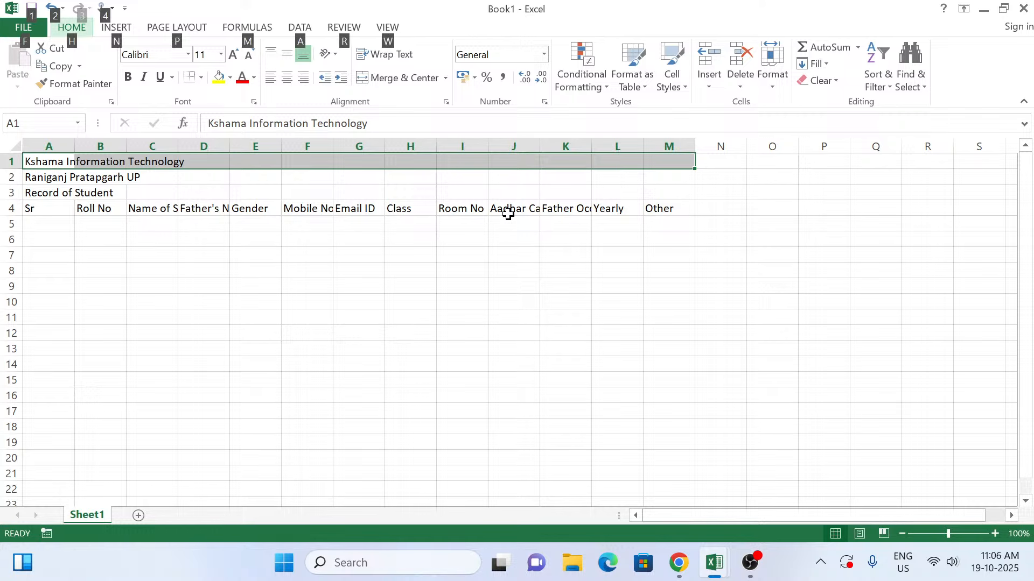
key(h)
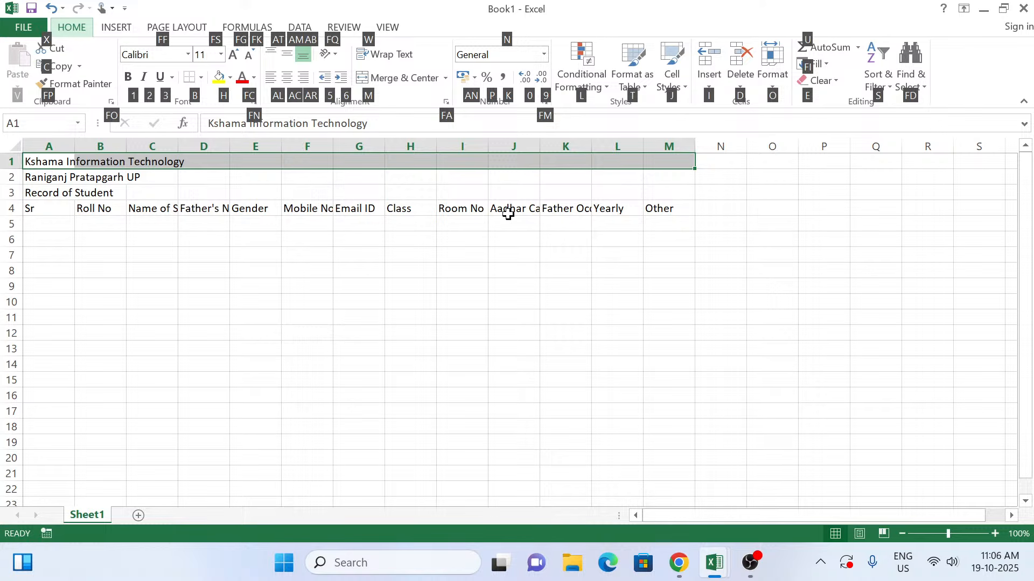
key(m)
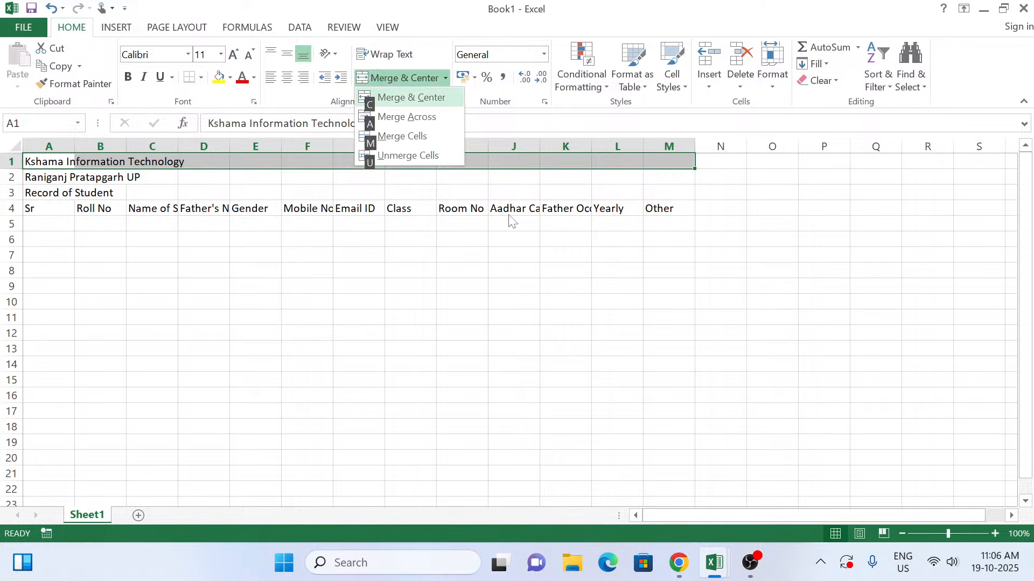
key(c)
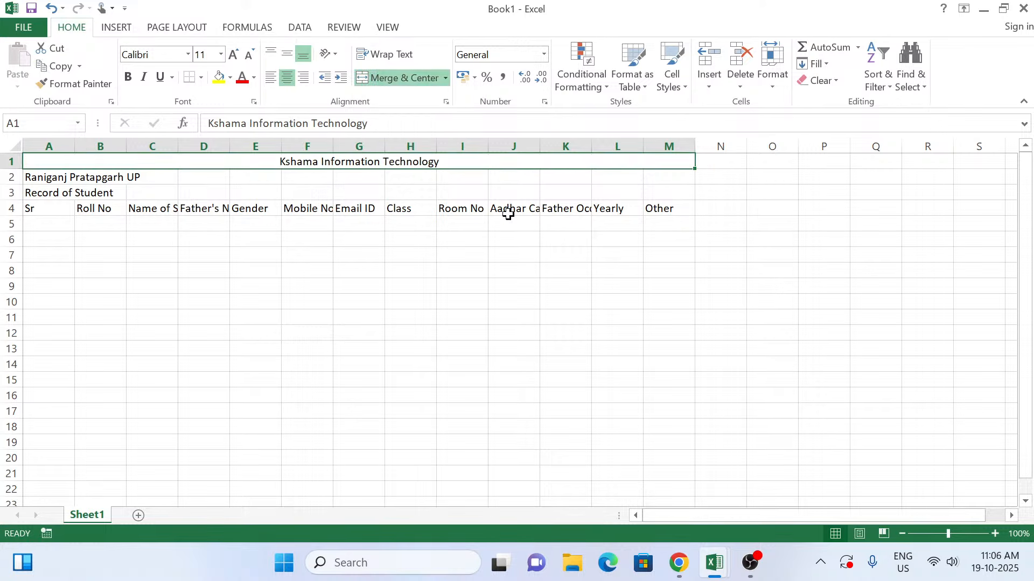
Step: Merge and center the institute's location line in row 2 across cells A2 to M2
click(53, 177)
key(shift+Right)
key(shift+Right)
key(shift+Right)
key(shift+Right)
key(shift+Right)
key(shift+Right)
key(shift+Right)
key(shift+Right)
key(shift+Right)
key(shift+Right)
key(shift+Right)
key(shift+Right)
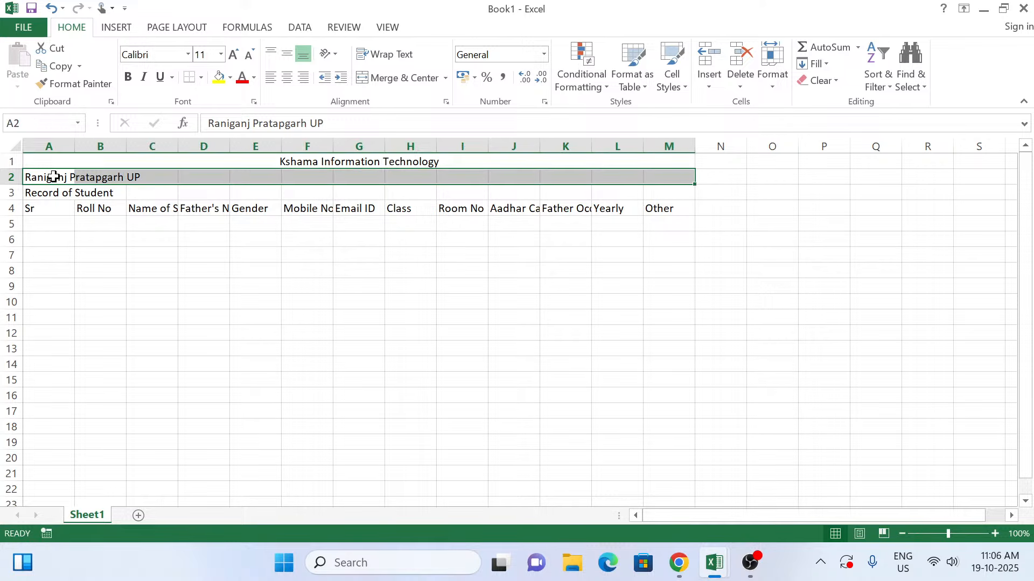
key(alt)
key(h)
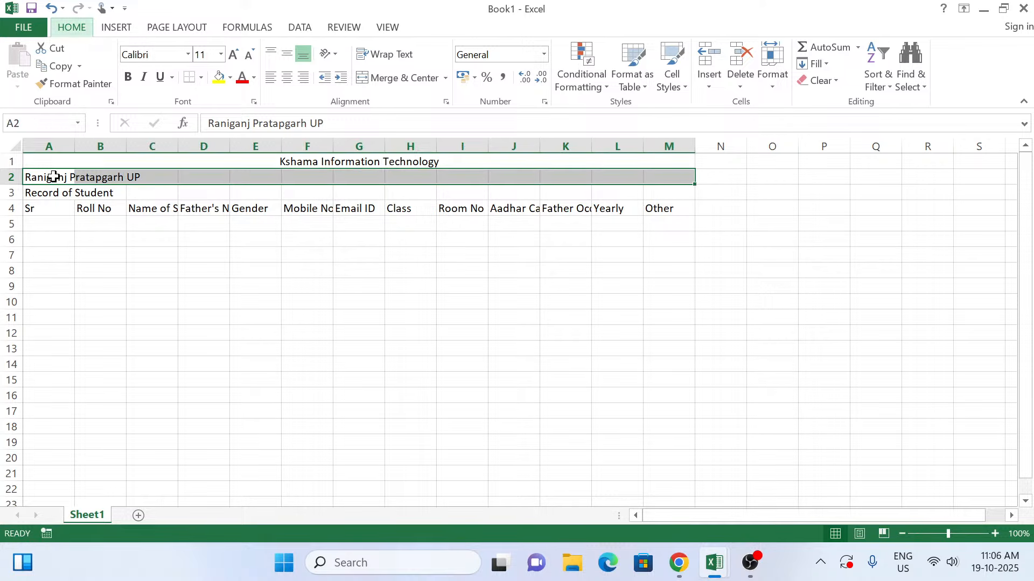
key(m)
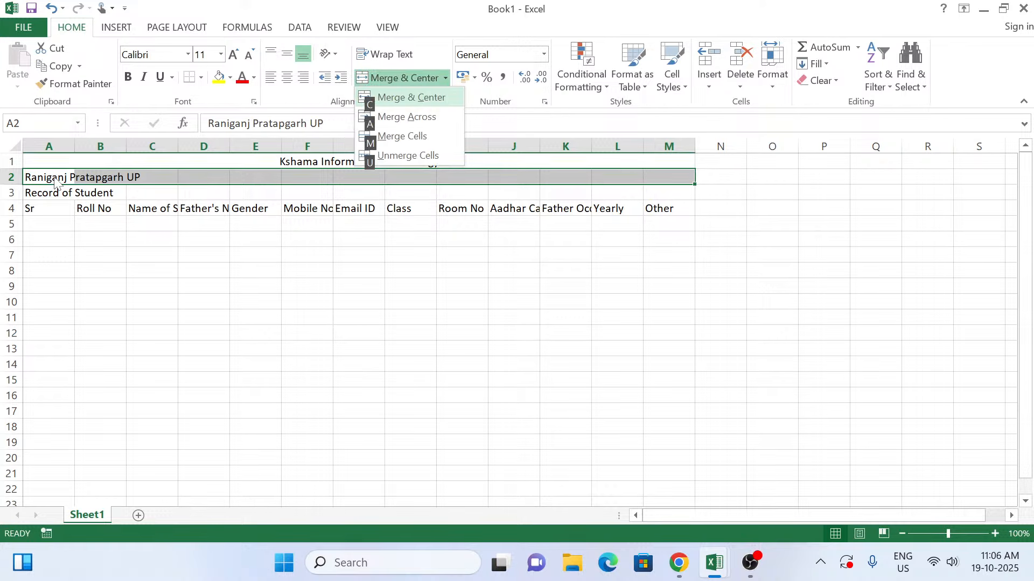
key(c)
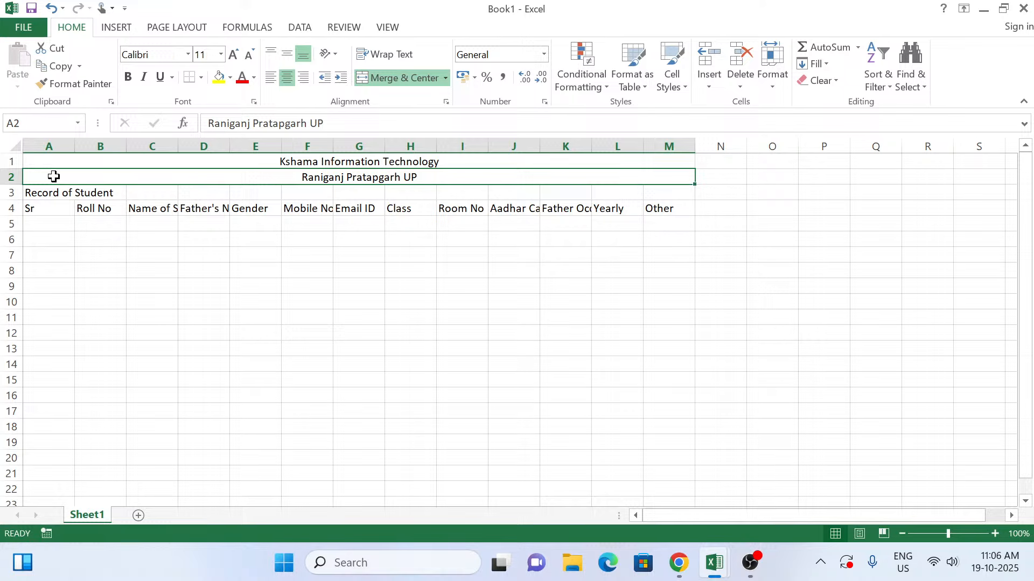
Step: Merge and center the "Record of Student" heading across cells A3 to M3
key(Down)
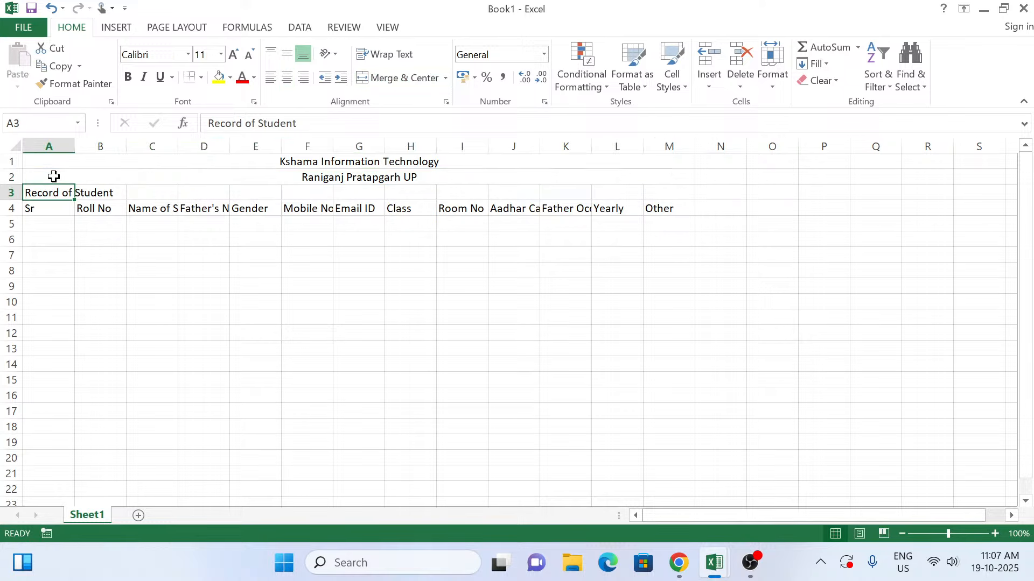
key(shift+Right)
key(shift+Right)
key(shift+Right)
key(shift+Right)
key(shift+Right)
key(shift+Right)
key(shift+Right)
key(shift+Right)
key(shift+Right)
key(shift+Right)
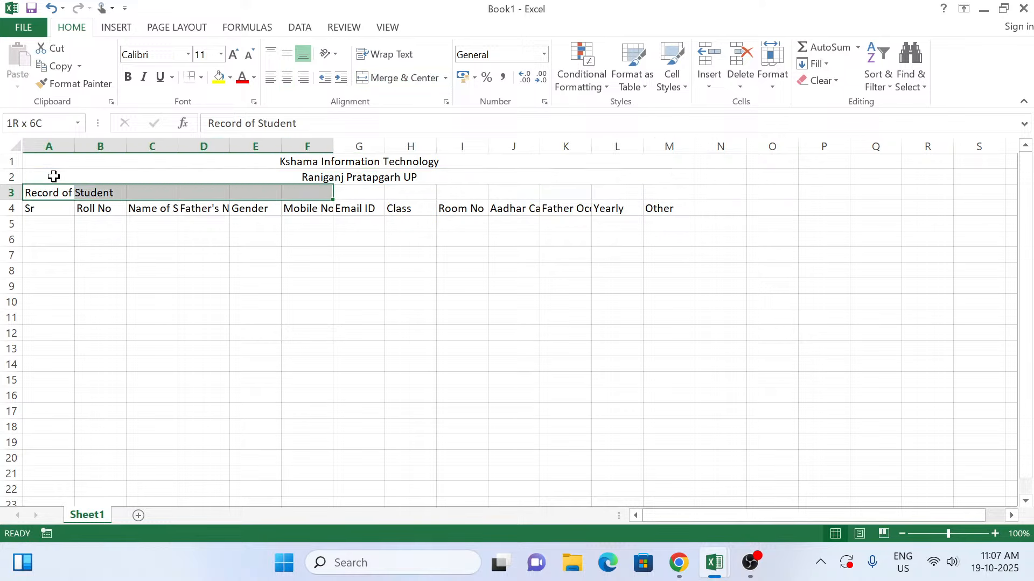
key(shift+Right)
key(shift+Right)
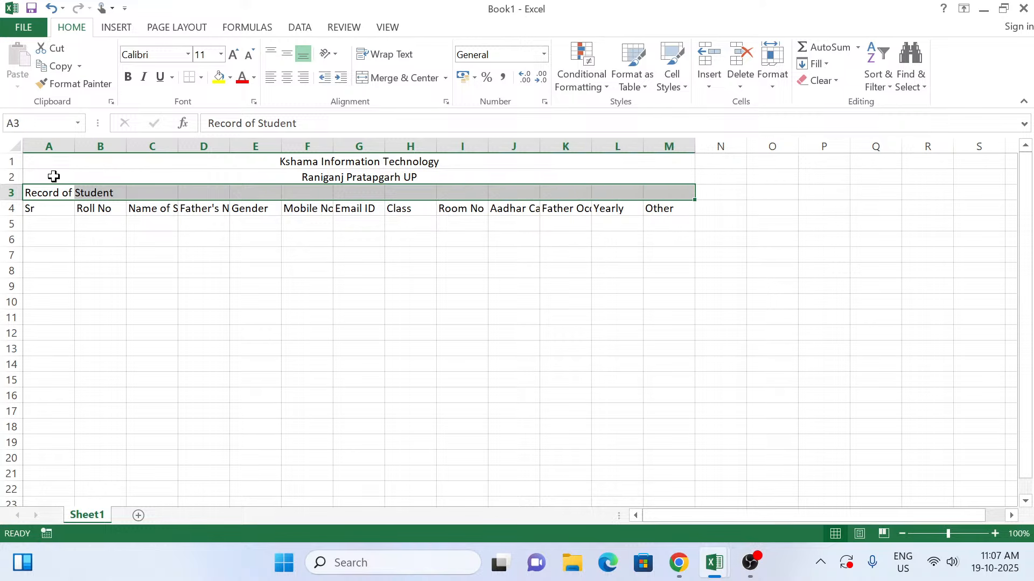
key(alt)
key(h)
key(m)
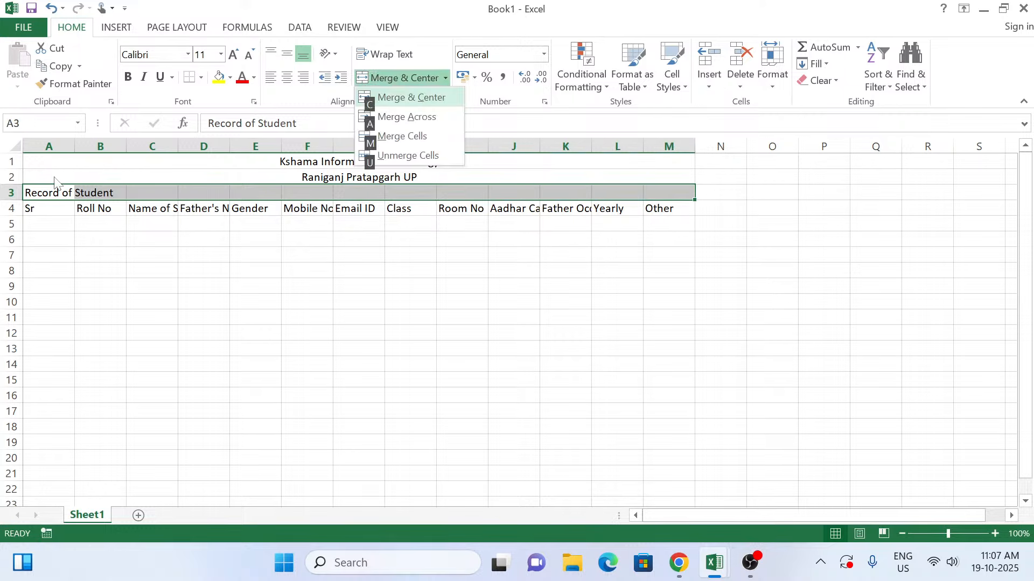
key(c)
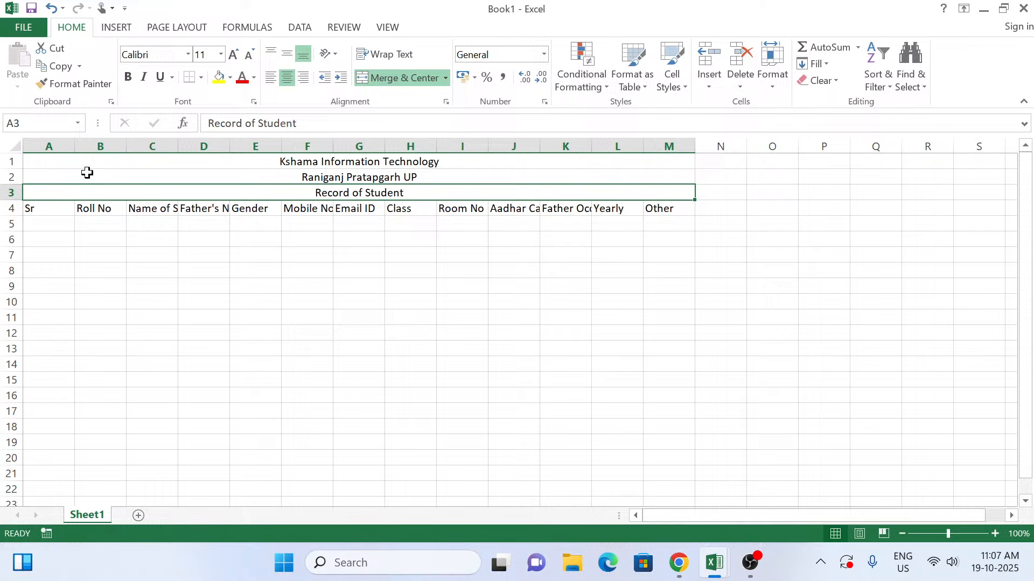
Step: Format the institute name in row 1 with the Arial Black font at size 18
click(387, 165)
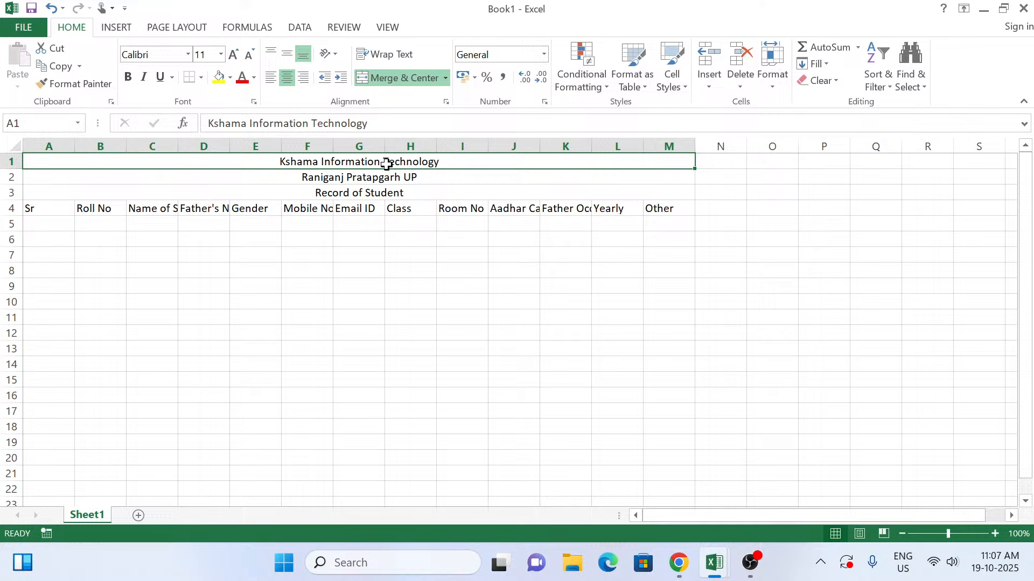
click(232, 56)
click(232, 58)
click(231, 58)
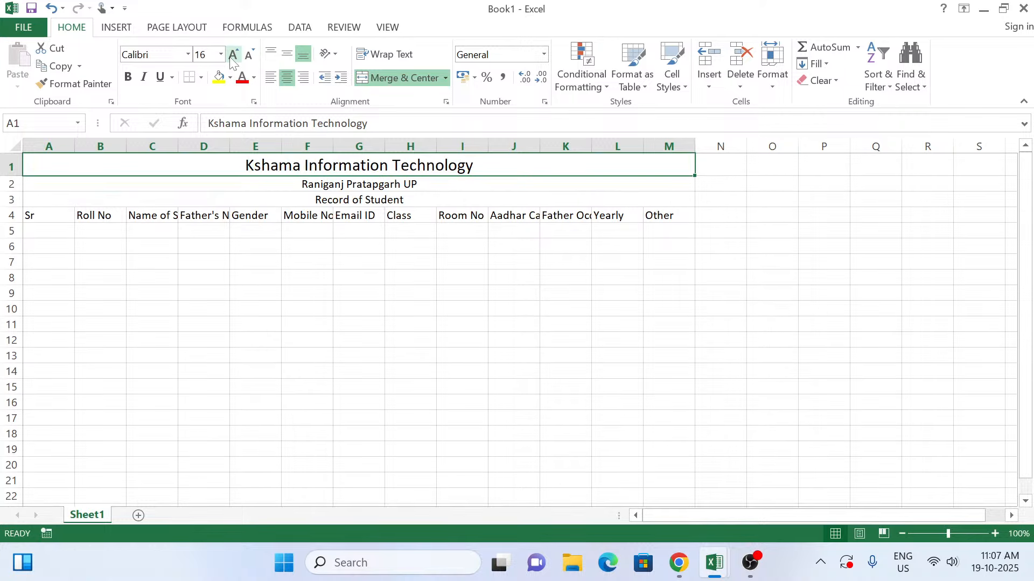
click(232, 58)
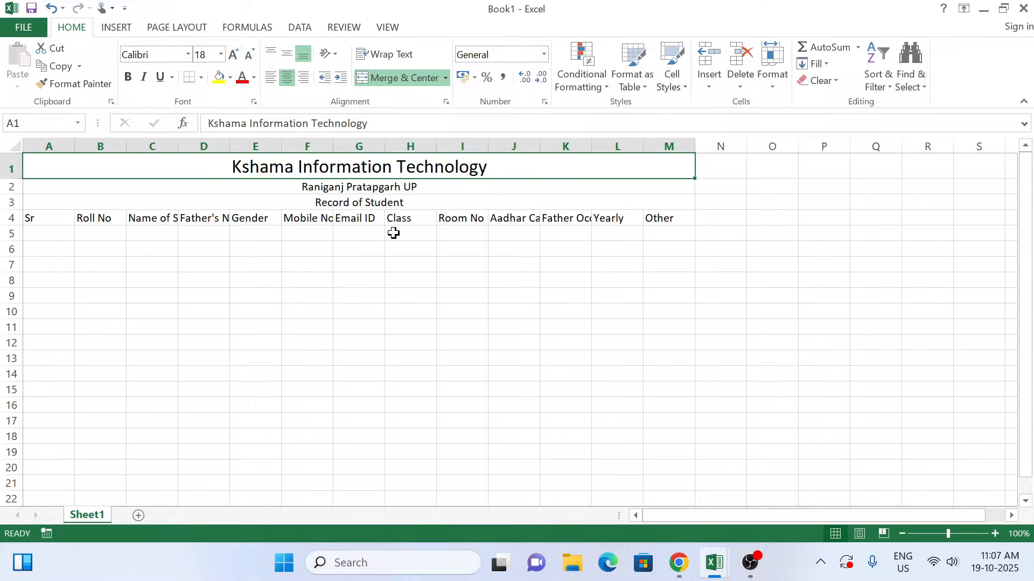
click(188, 55)
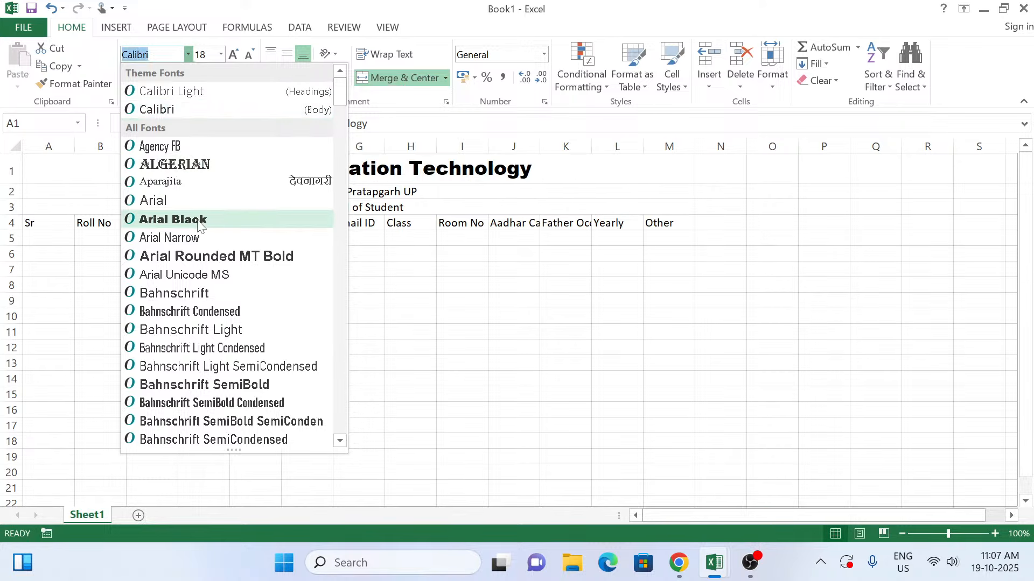
click(197, 219)
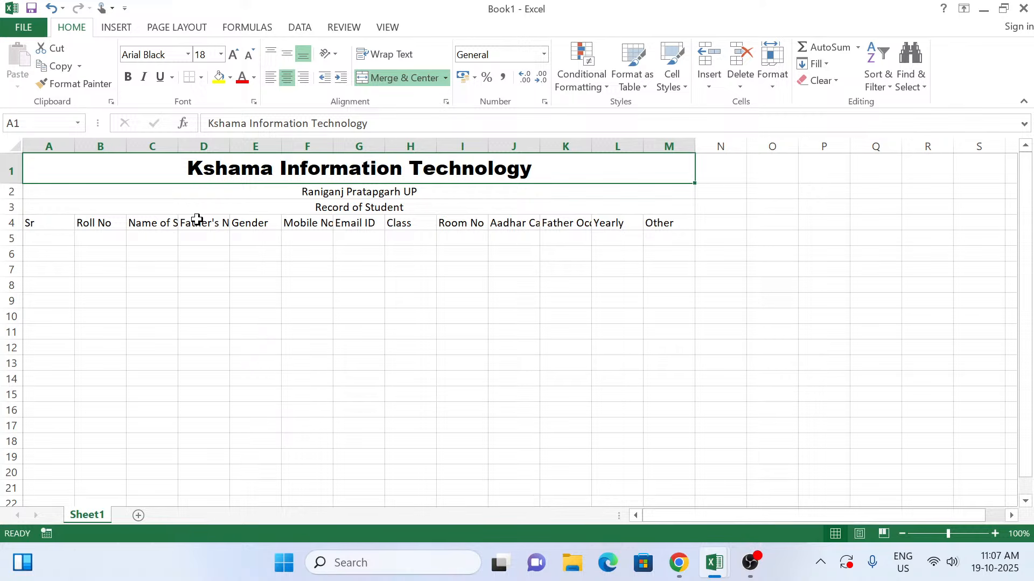
key(Down)
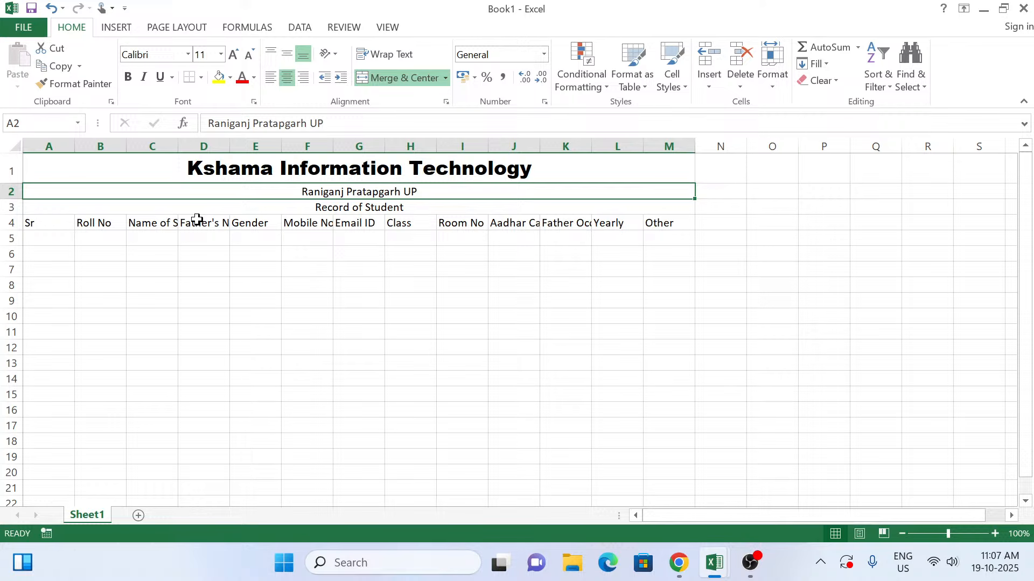
Step: Increase the font size of the location line in row 2 by one step
key(alt)
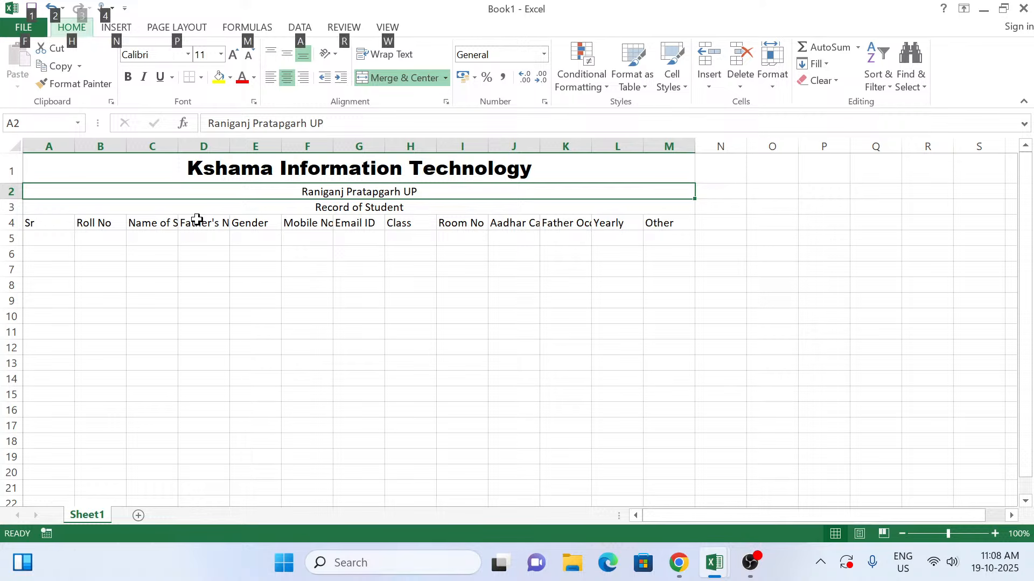
key(h)
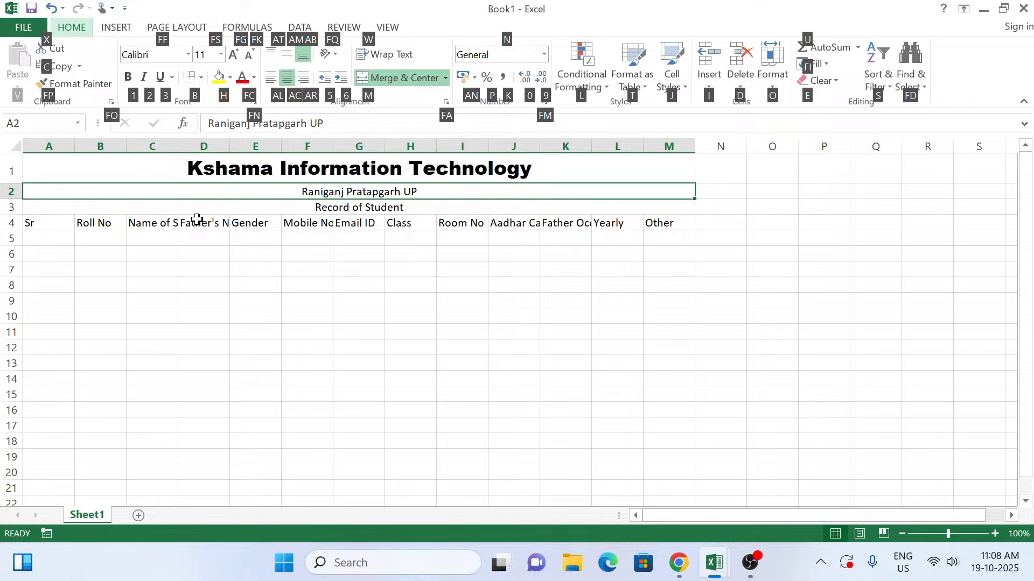
key(f)
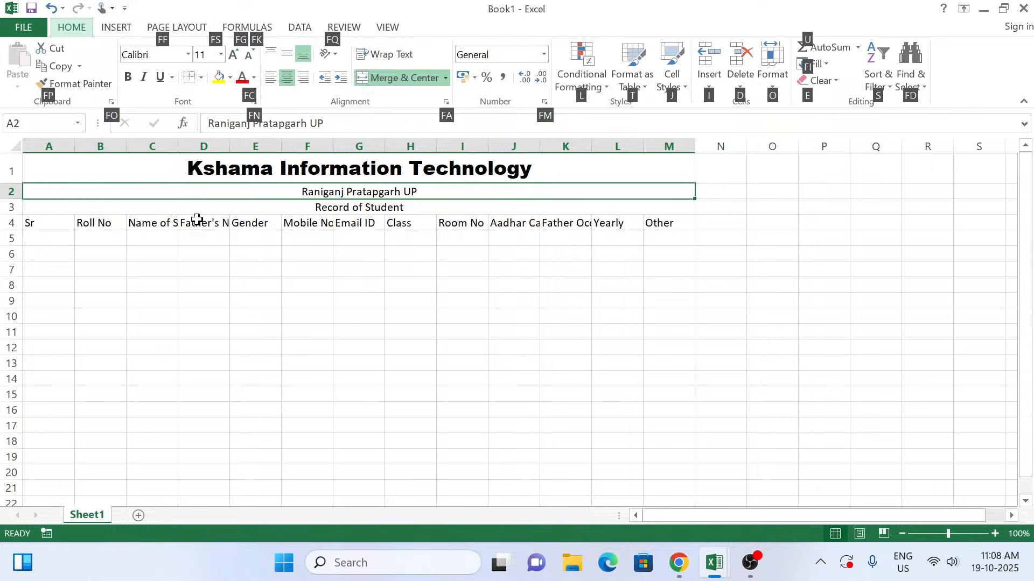
key(g)
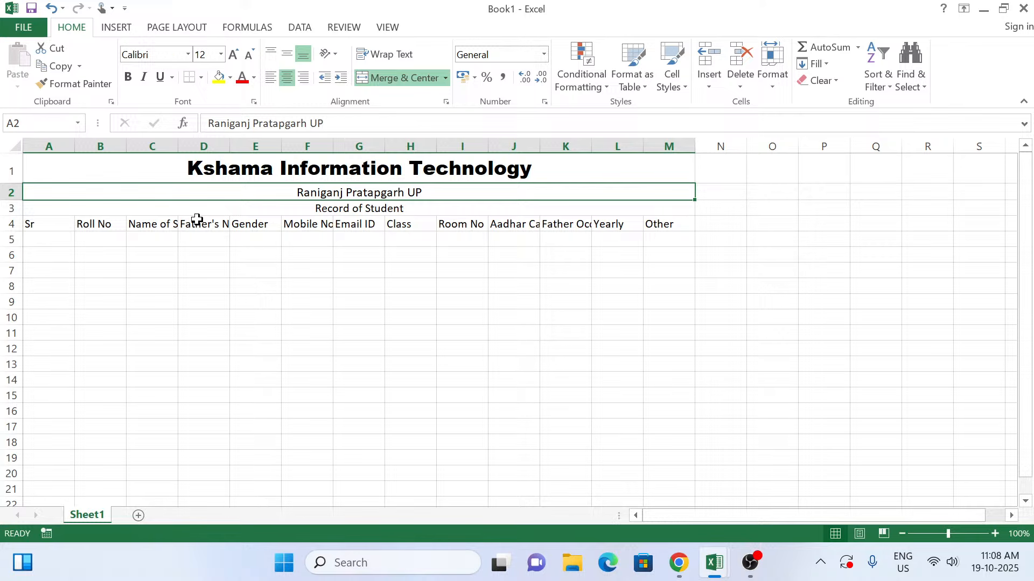
Step: Format the institute's location line in row 2 as bold at font size 14
key(alt)
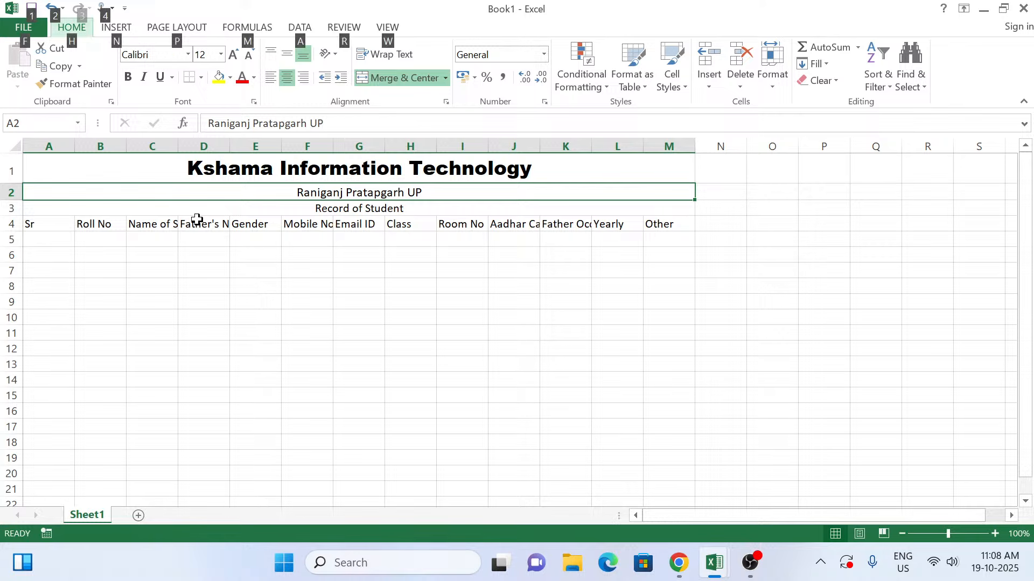
key(h)
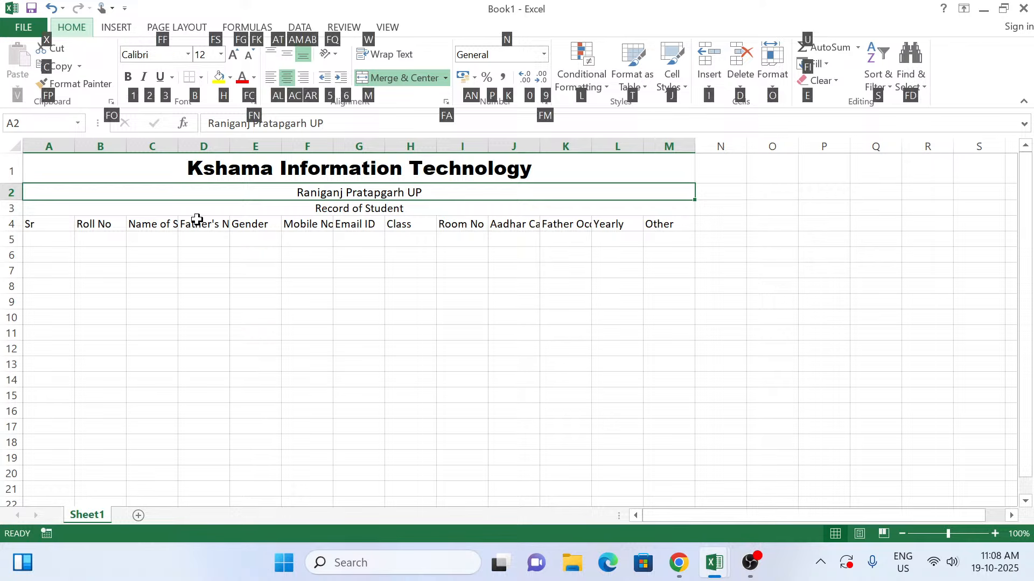
key(f)
key(s)
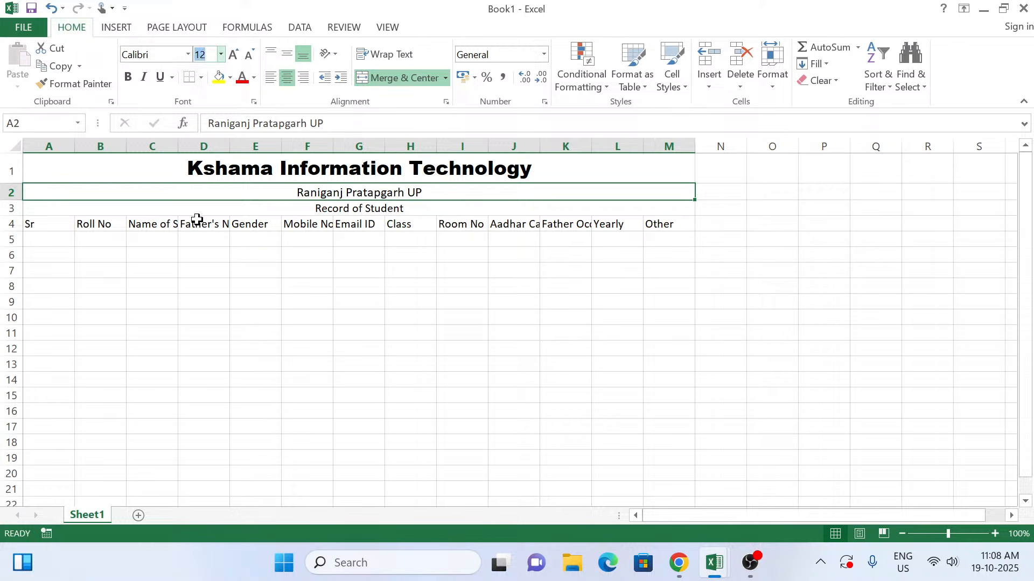
text(14)
key(Return)
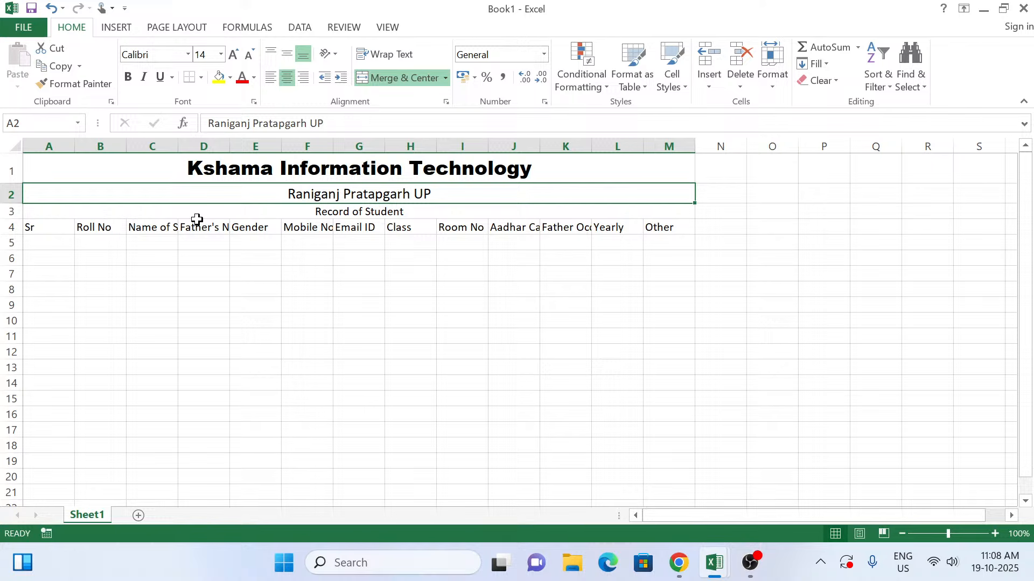
key(alt)
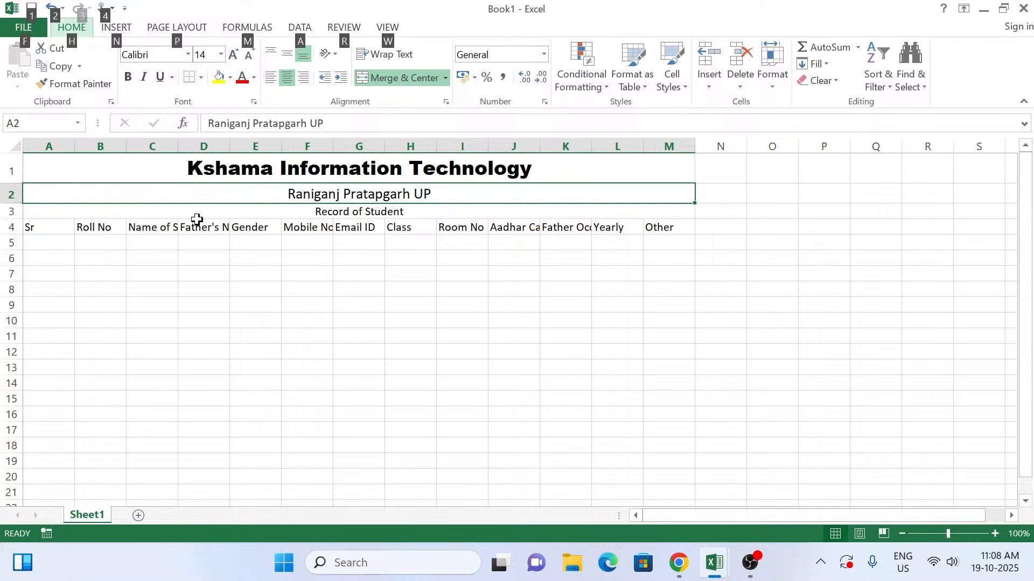
key(h)
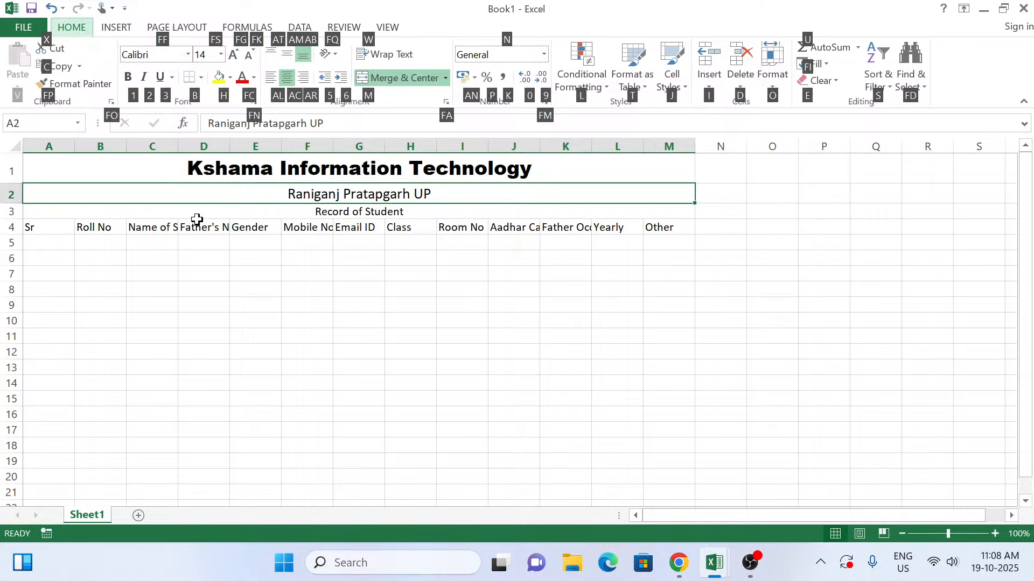
key(1)
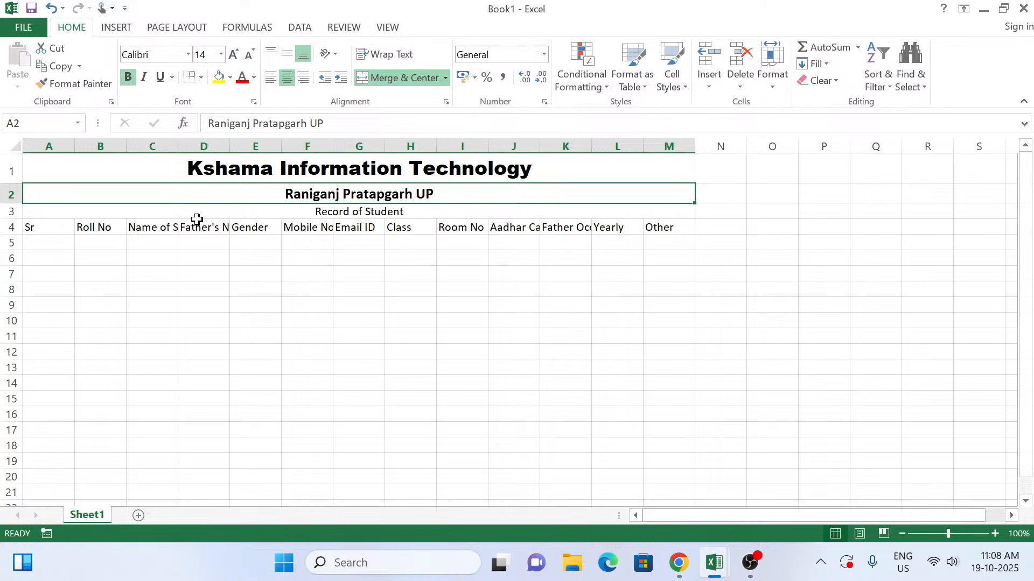
Step: Format the "Record of Student" heading in row 3 as bold at font size 12
click(197, 218)
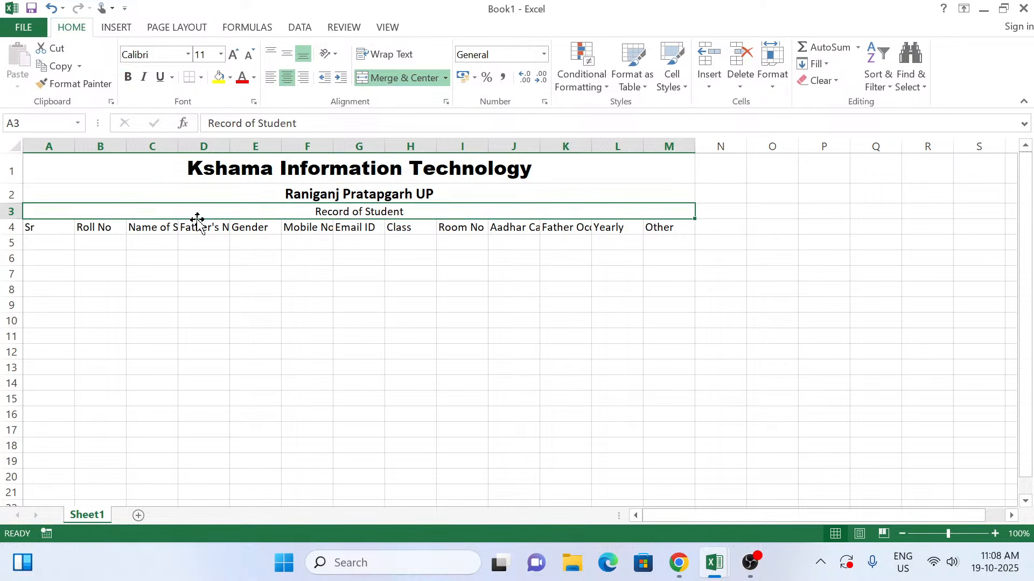
key(alt)
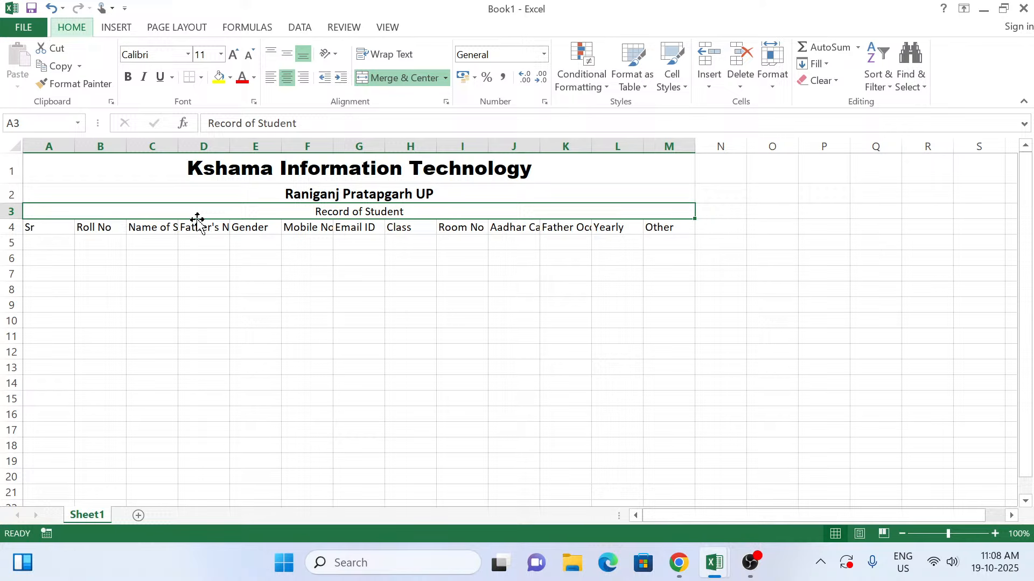
key(h)
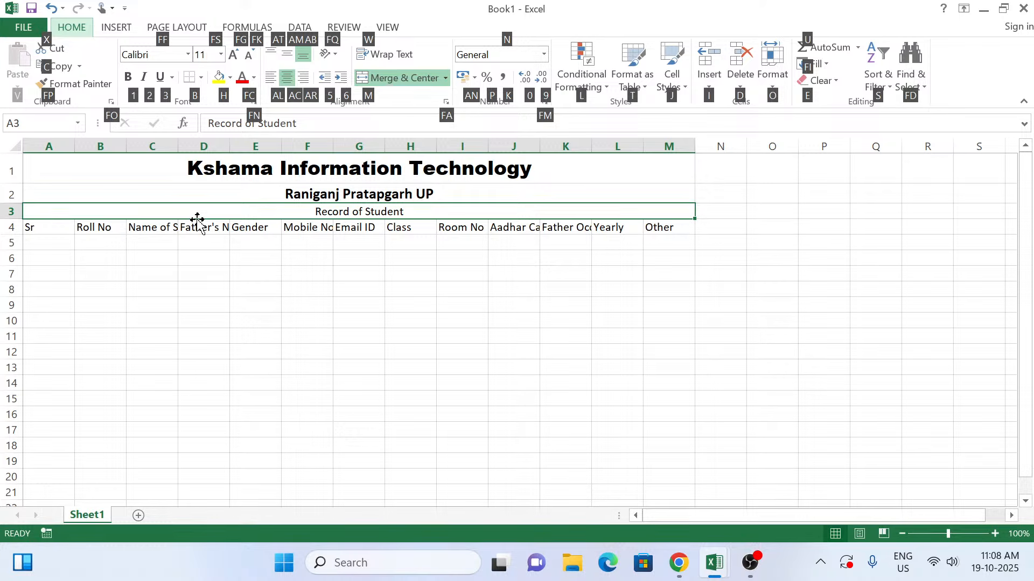
text(fs12)
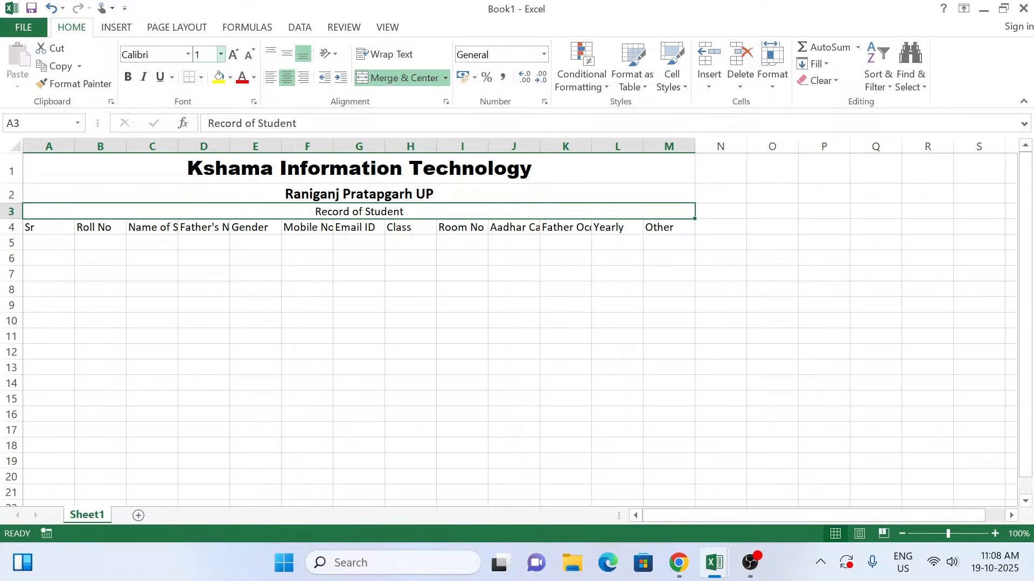
key(Return)
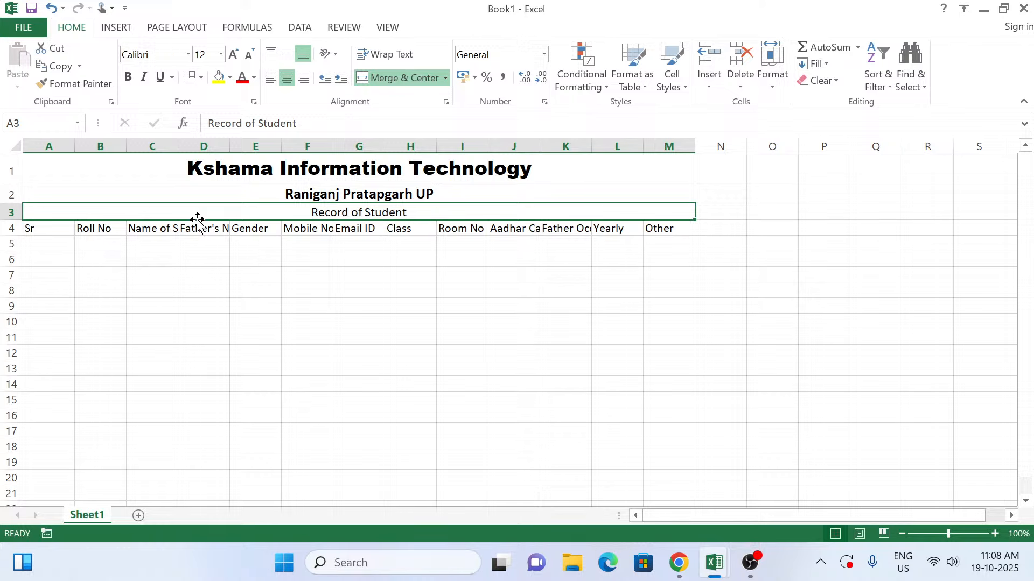
key(ctrl+b)
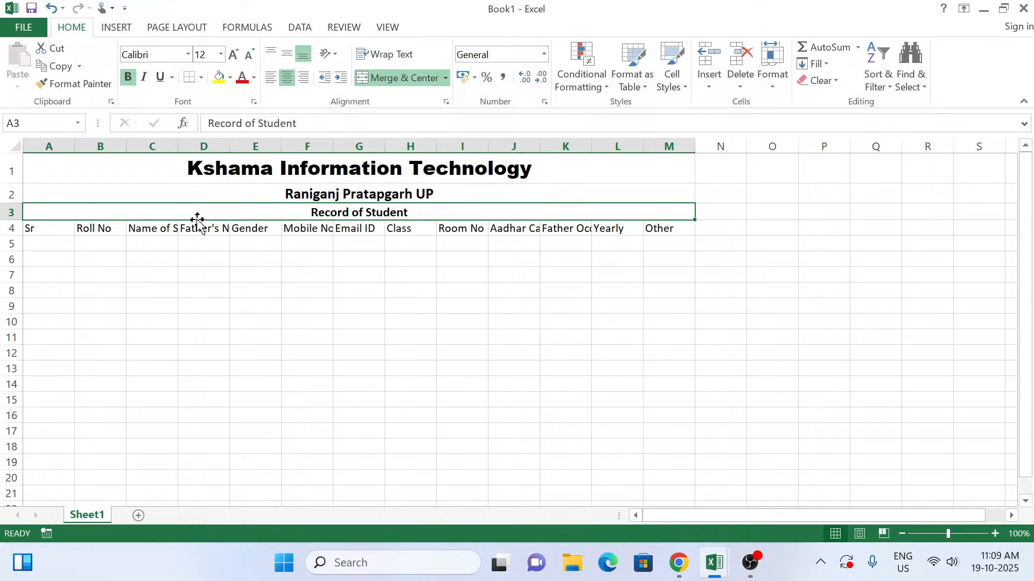
Step: Jump between the ends of the header row and select the headers from A4 to M4
key(Down)
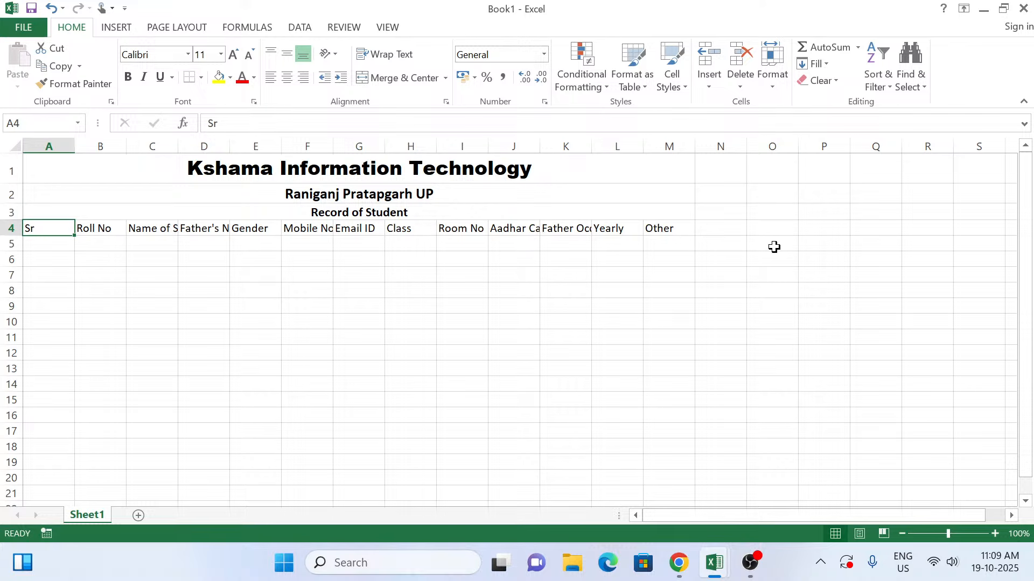
key(ctrl+Right)
key(Left)
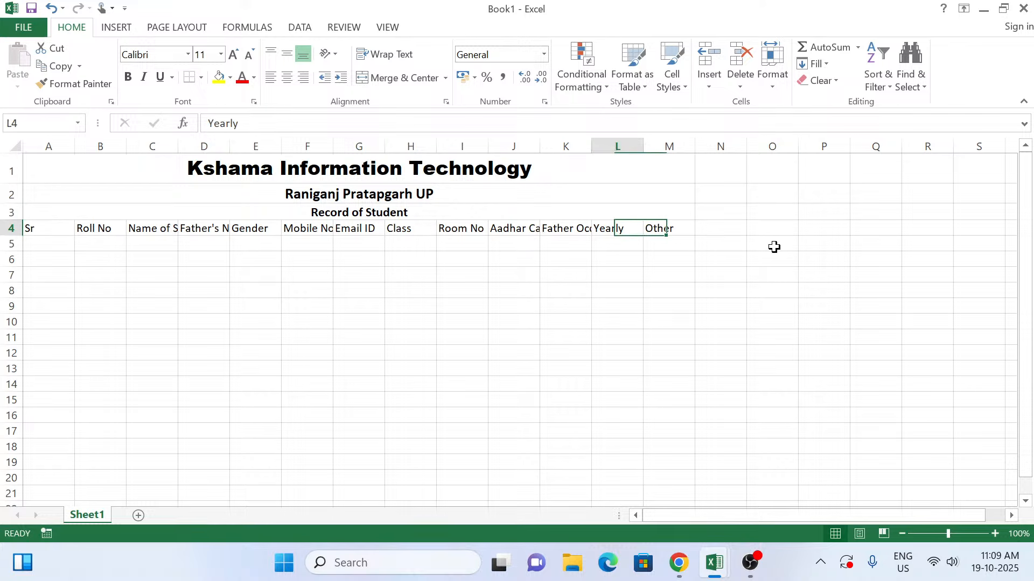
key(ctrl+Left)
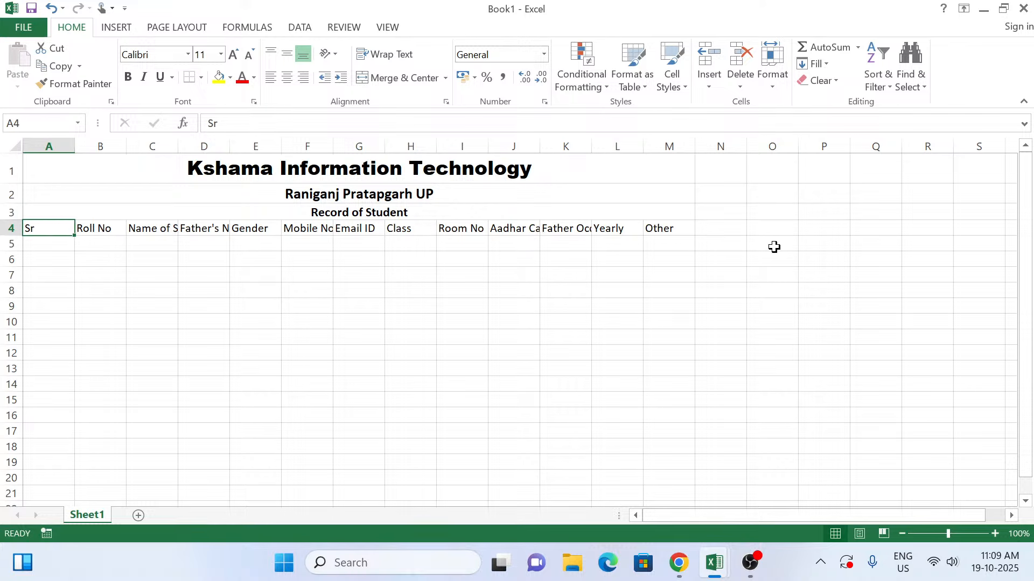
key(ctrl+shift+Right)
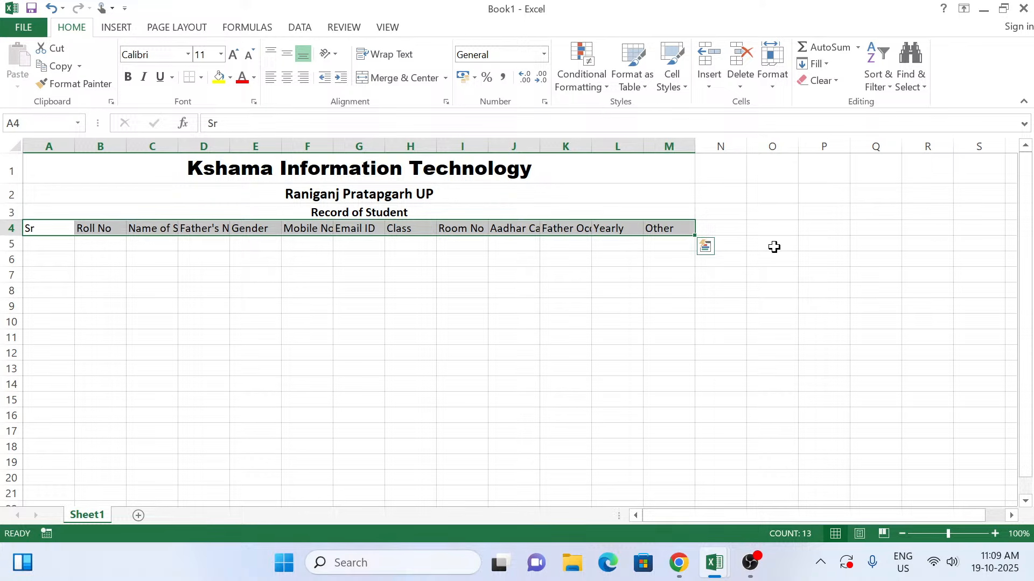
key(Left)
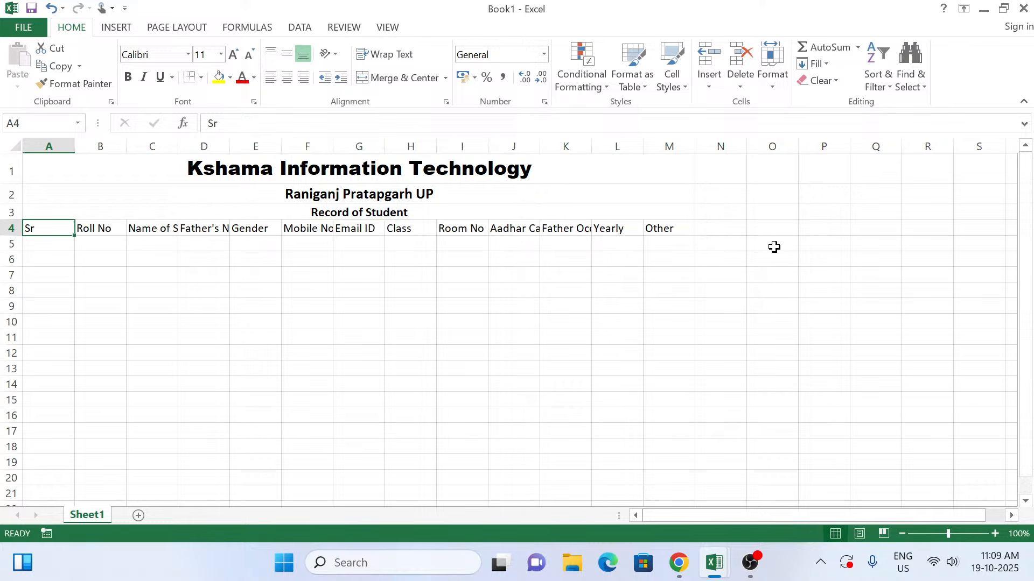
Step: Enter the serial numbers 1, 2 and 3 in cells A5 to A7 under the Sr header
key(Down)
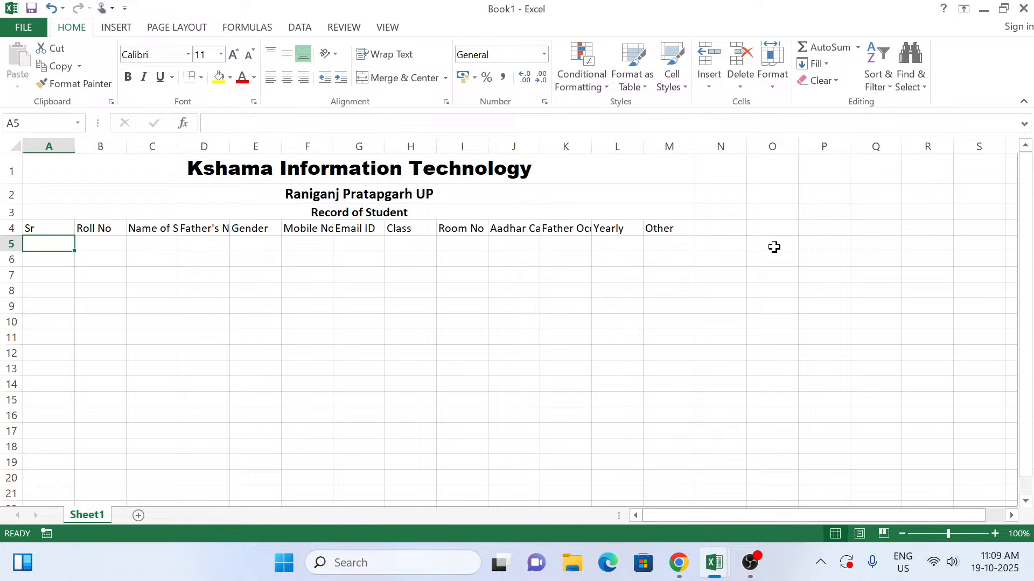
text(1)
key(Return)
text(2)
key(Return)
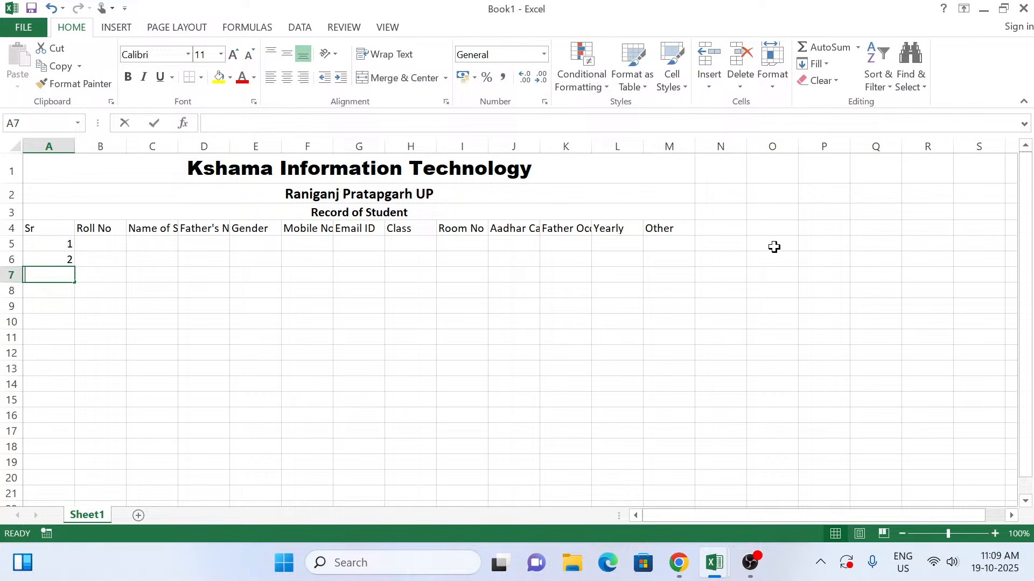
text(3)
key(Return)
Step: Select the Sr column from its header in A4 down to A7
key(Up)
key(Up)
key(Up)
key(Up)
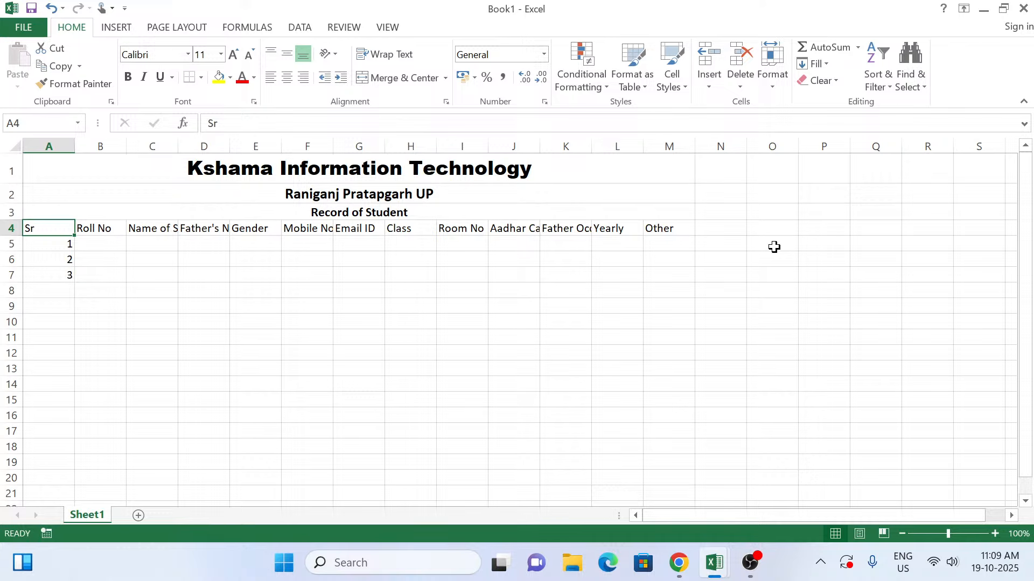
key(ctrl+shift+Down)
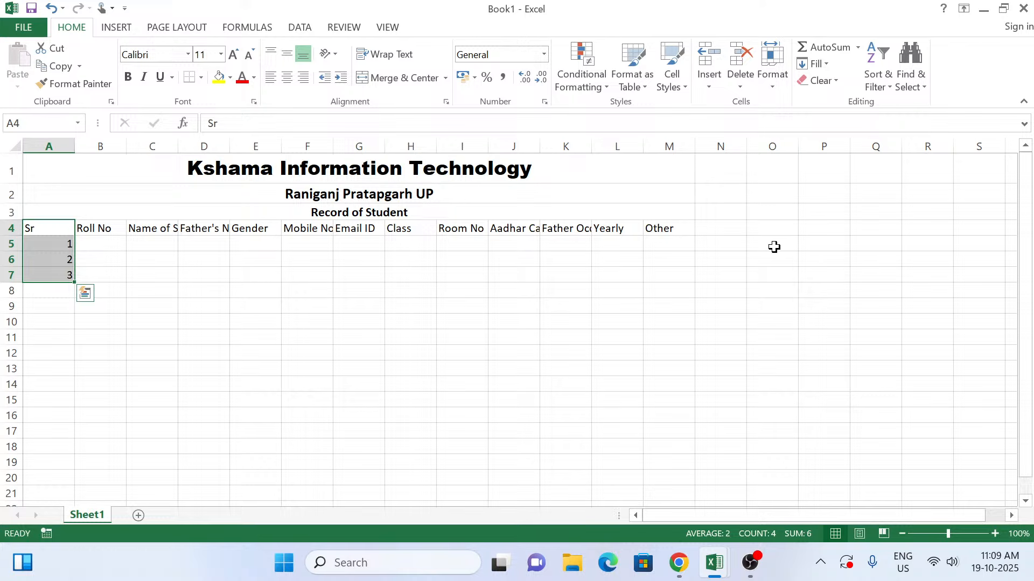
Step: Set the font size of the column headers in A4 to M4 to 12
click(45, 225)
key(ctrl+shift+Right)
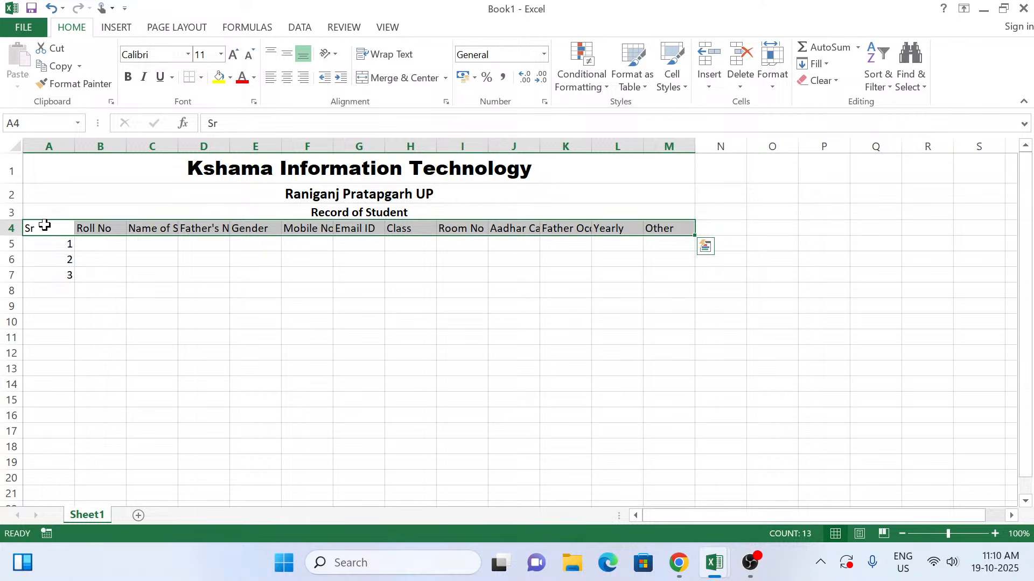
click(220, 55)
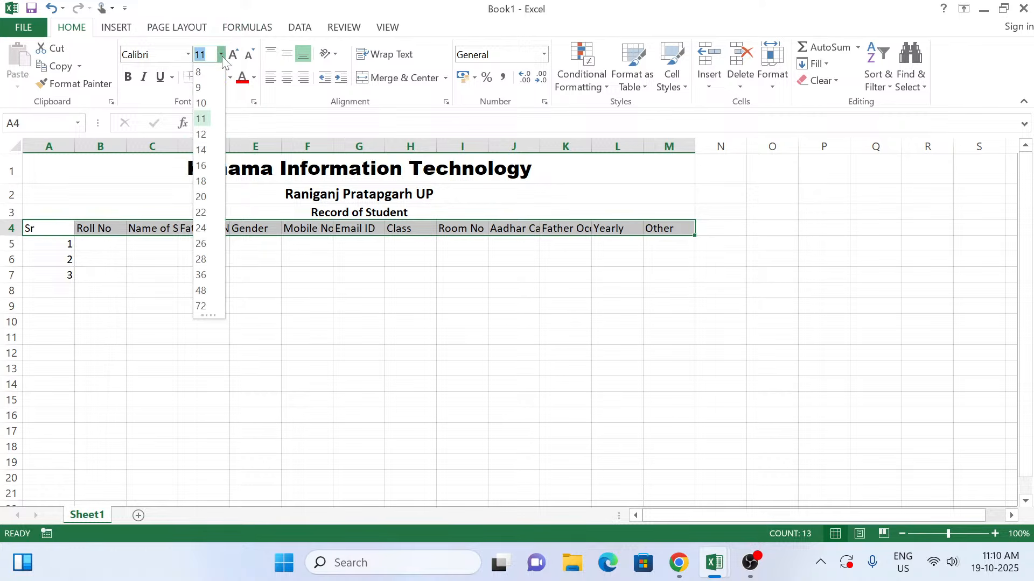
click(53, 226)
key(alt)
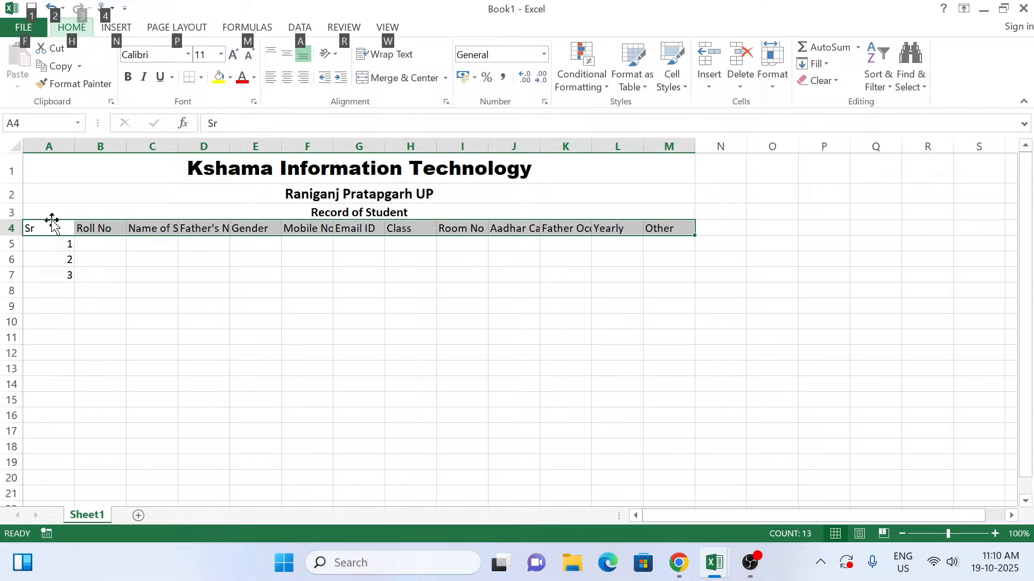
key(h)
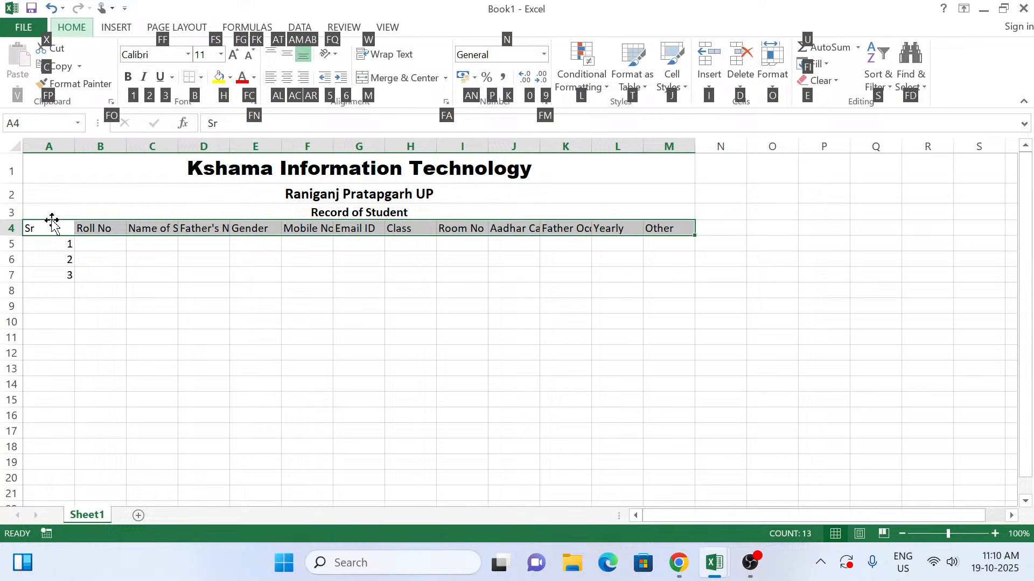
key(f)
key(s)
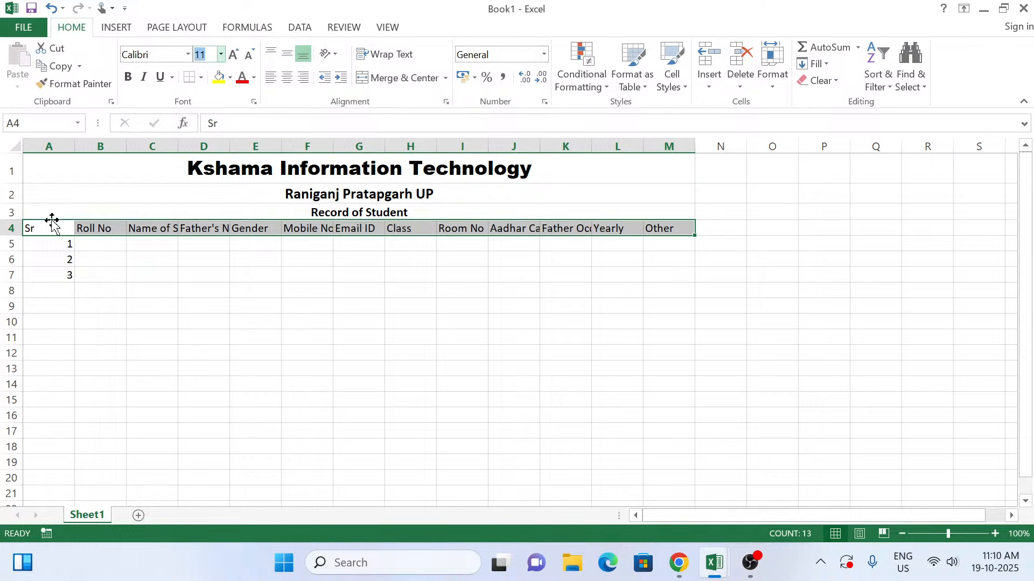
text(12)
key(Return)
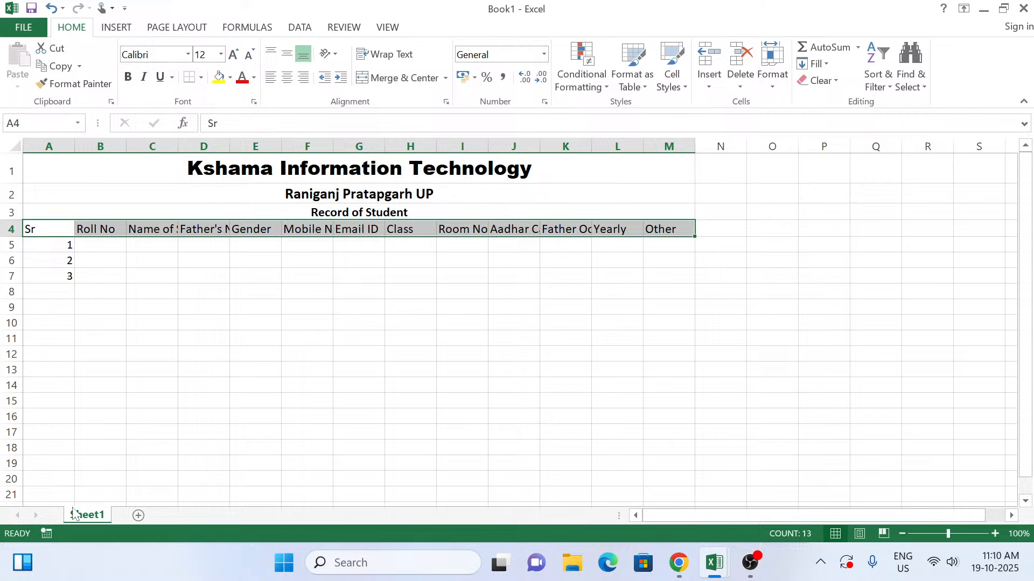
Step: Make the column headers in A4 to M4 bold, toggling the bold formatting off and on again
key(ctrl+b)
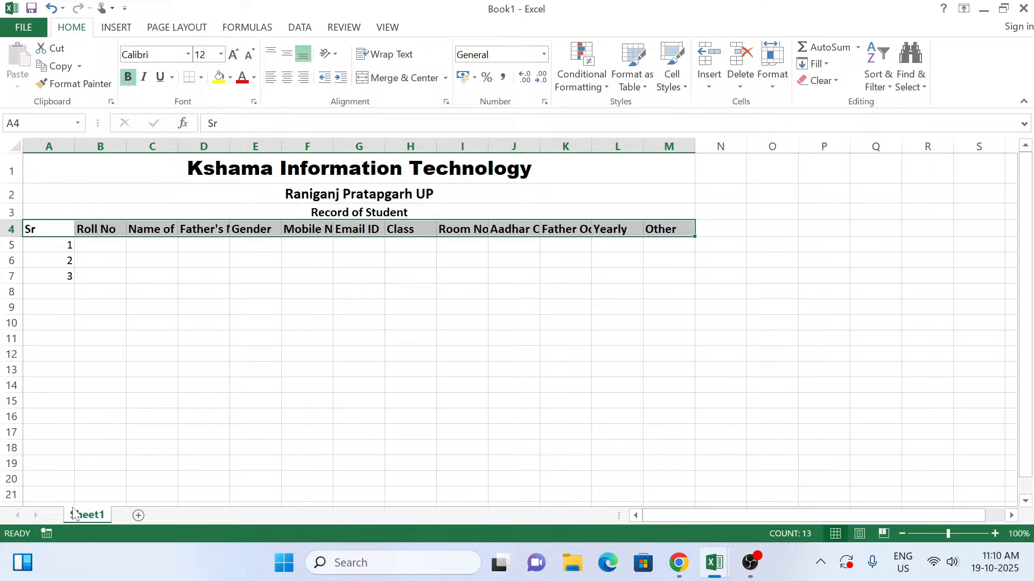
key(ctrl+b)
key(alt)
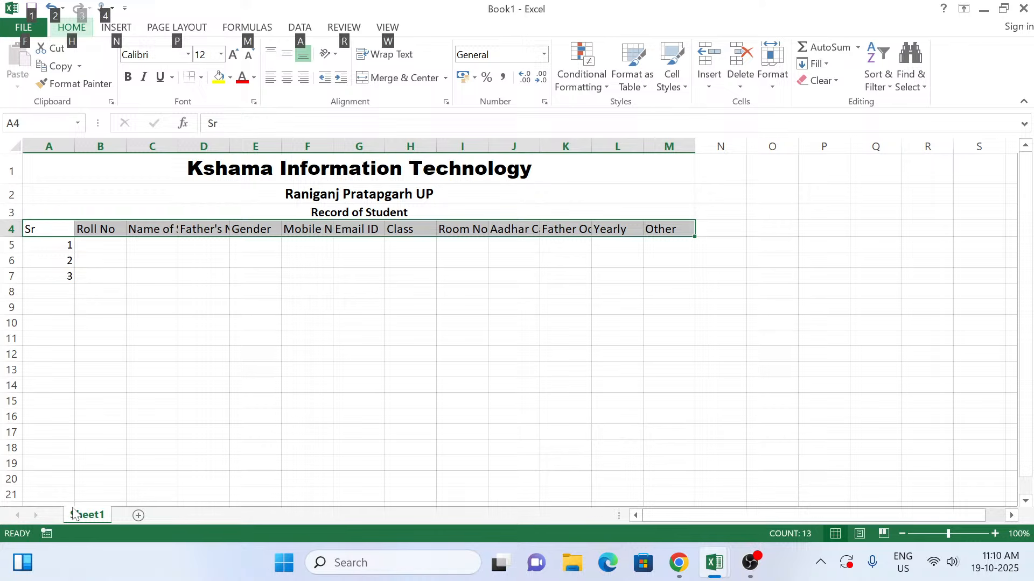
key(h)
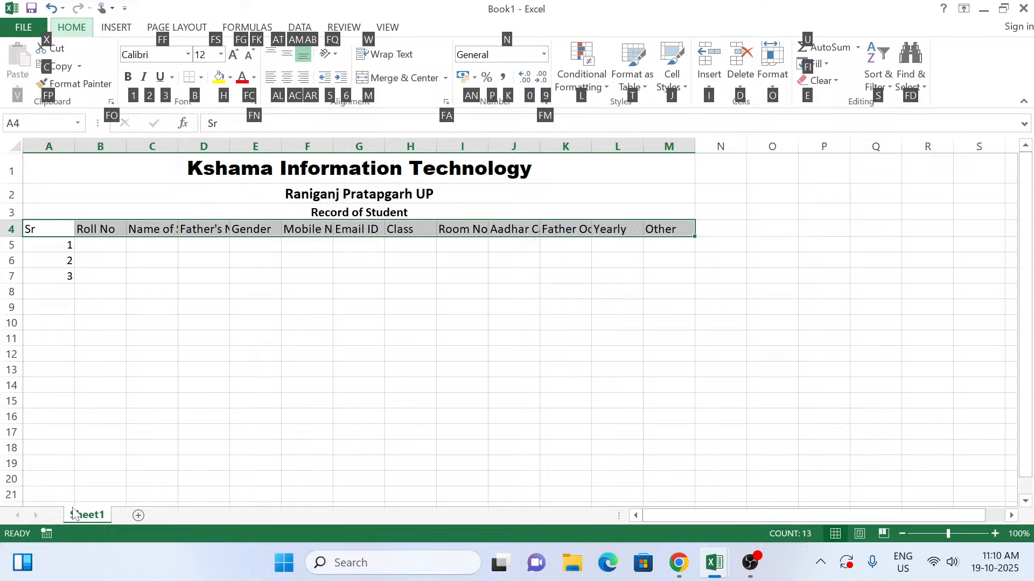
key(1)
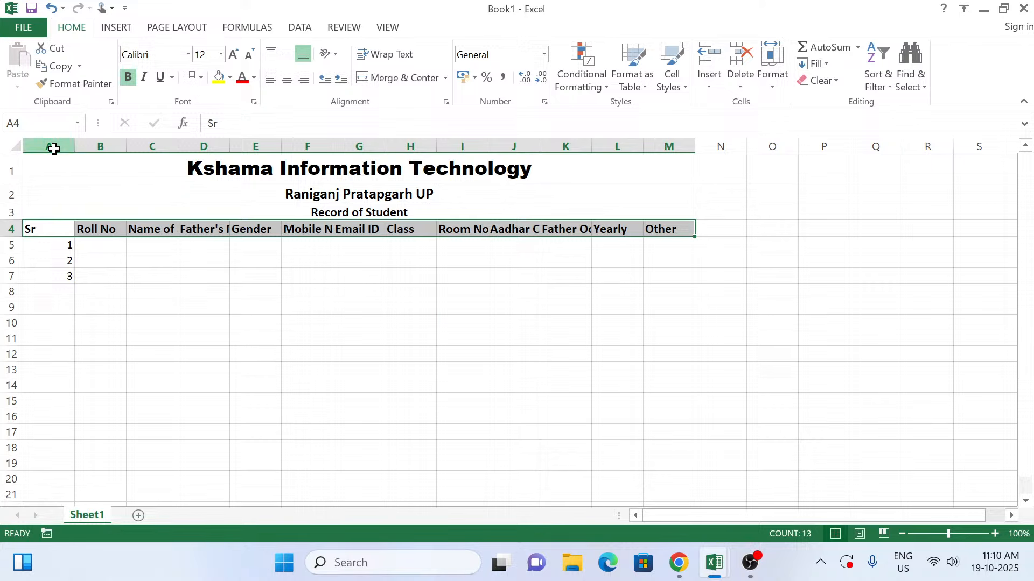
Step: Auto-fit the widths of columns A to N to their contents and undo the column fitting
mouse_move(51, 145)
mouse_down()
mouse_move(165, 125)
mouse_move(722, 129)
mouse_up()
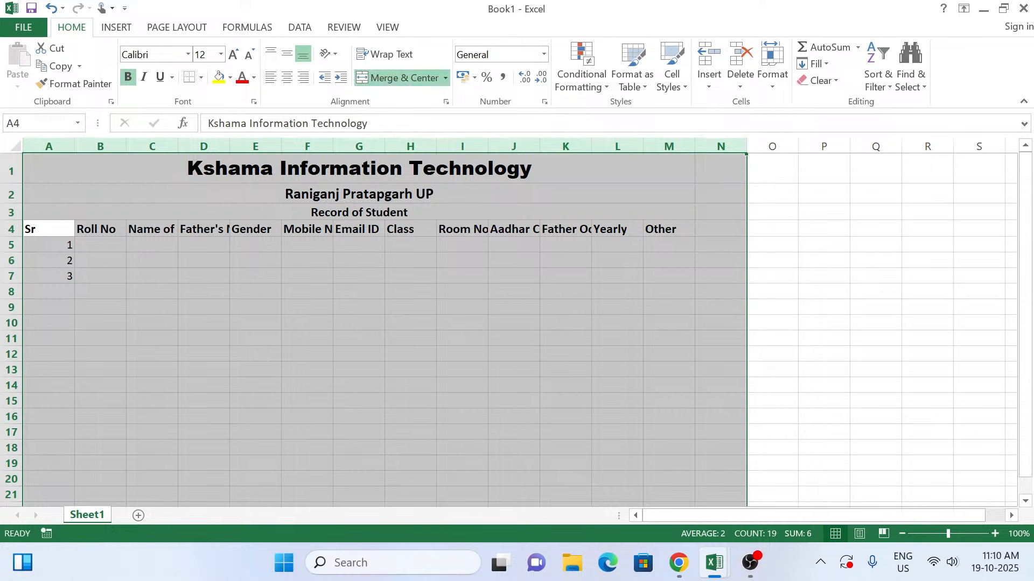
double_click(642, 149)
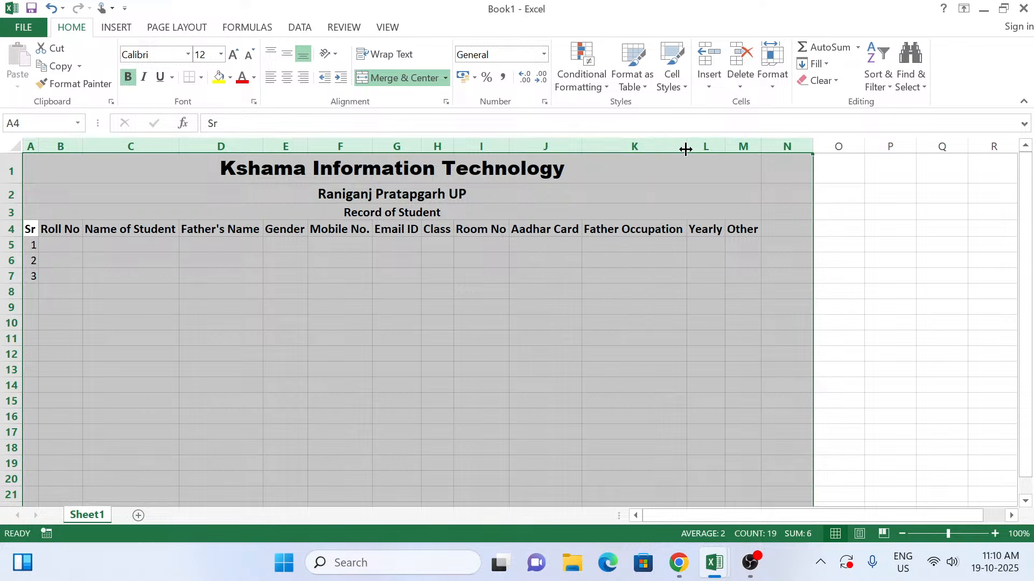
drag(686, 150, 685, 149)
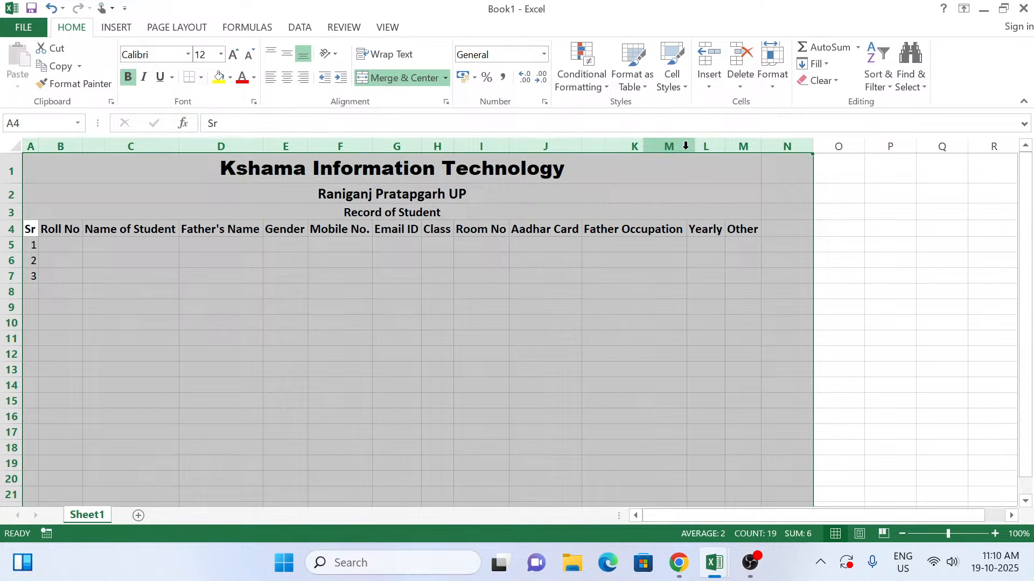
key(ctrl+z)
click(485, 277)
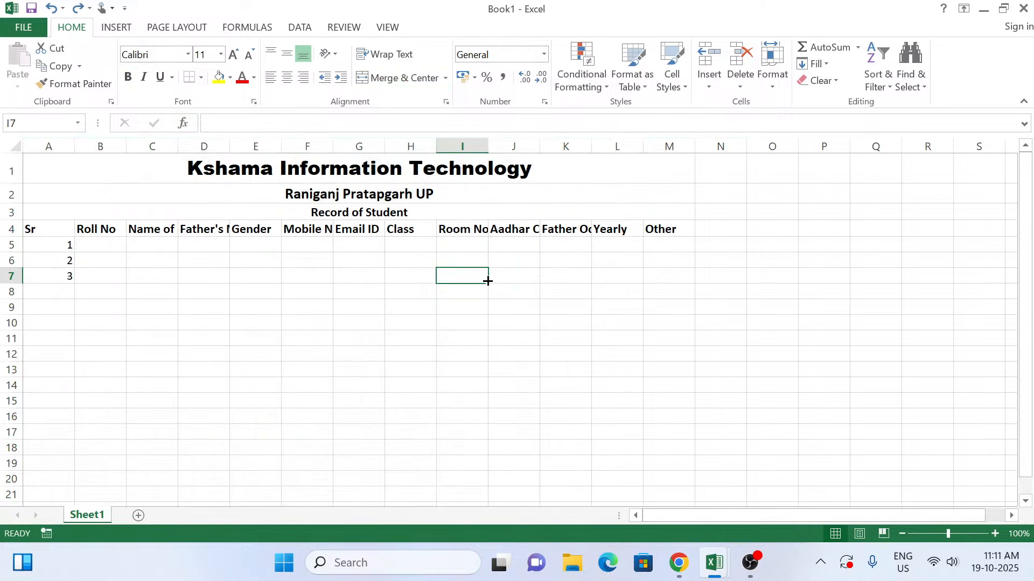
Step: Select the column headers from A4 to M4 and apply AutoFit Column Width to them
click(42, 230)
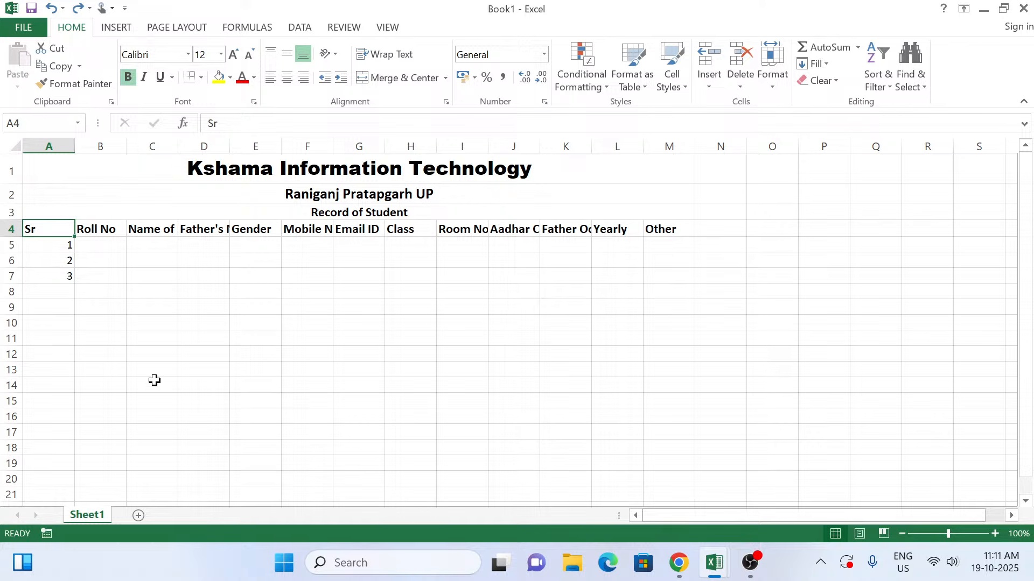
key(ctrl+shift+Right)
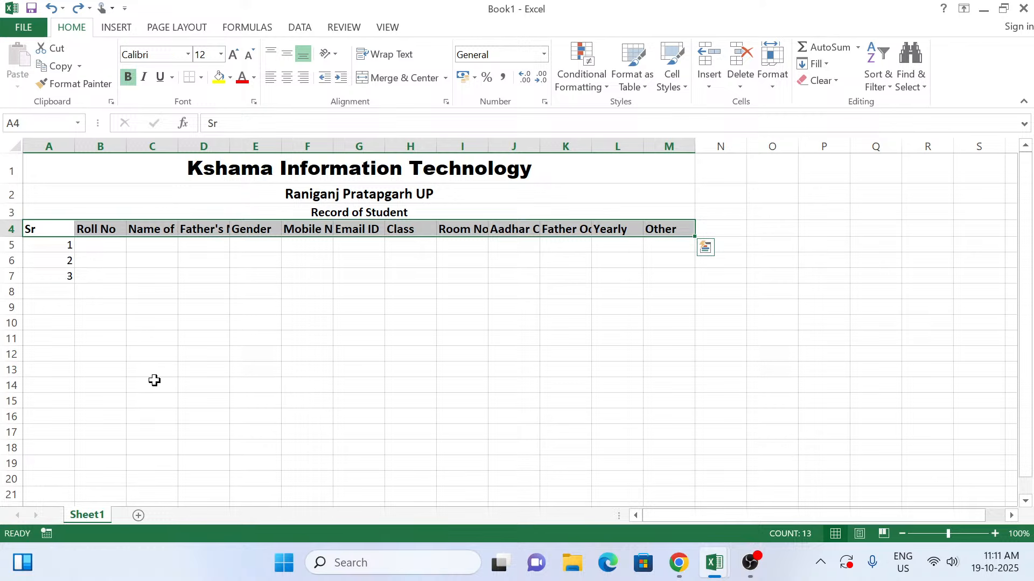
key(alt)
key(h)
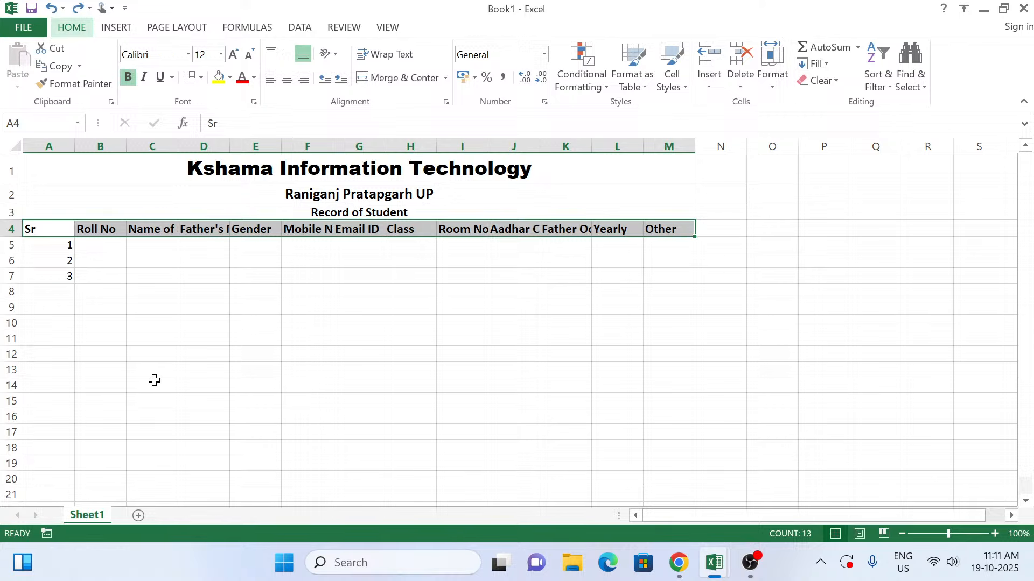
key(o)
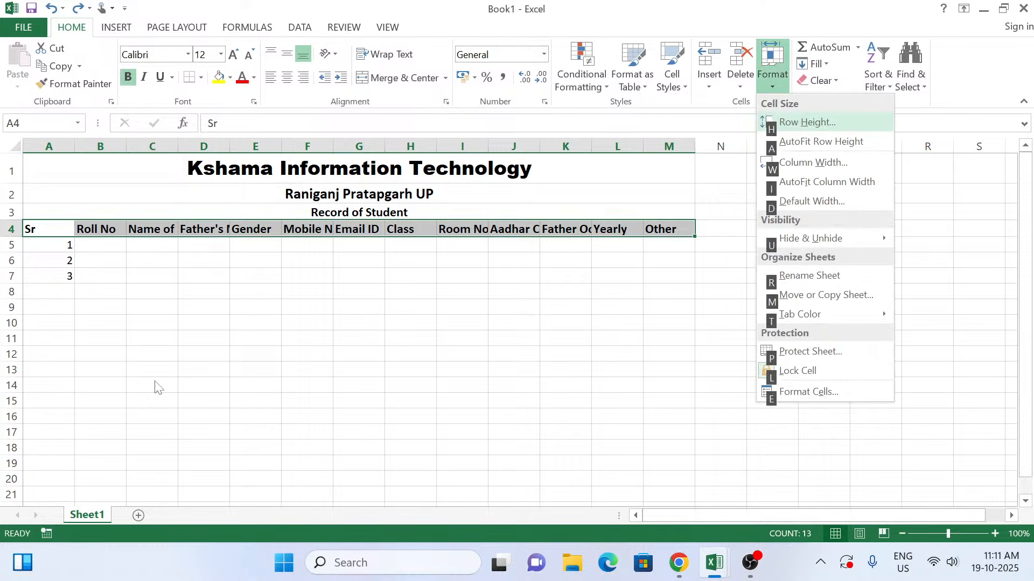
key(i)
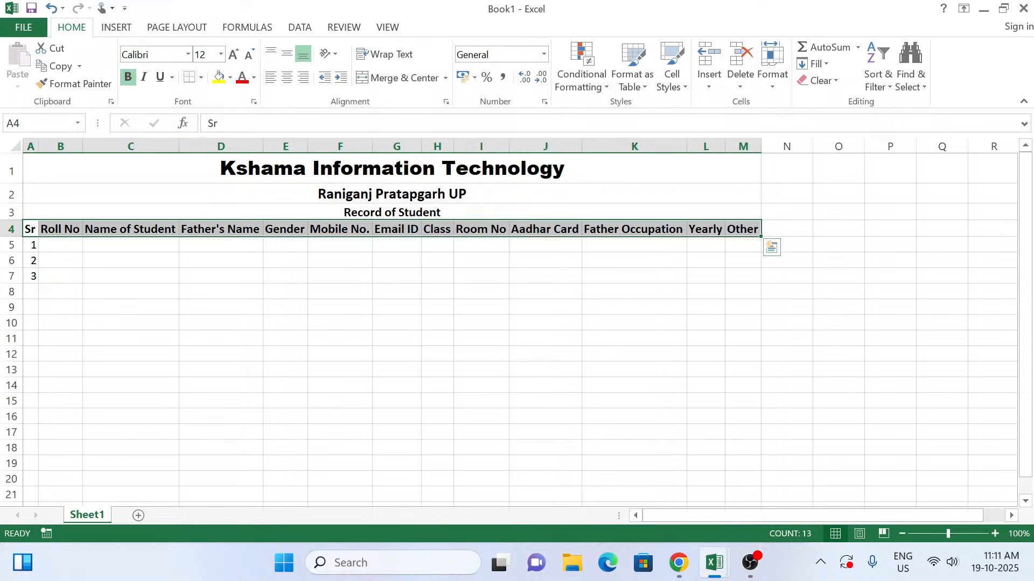
Step: Reapply AutoFit Column Width to the selected headers and undo the column fitting
click(771, 87)
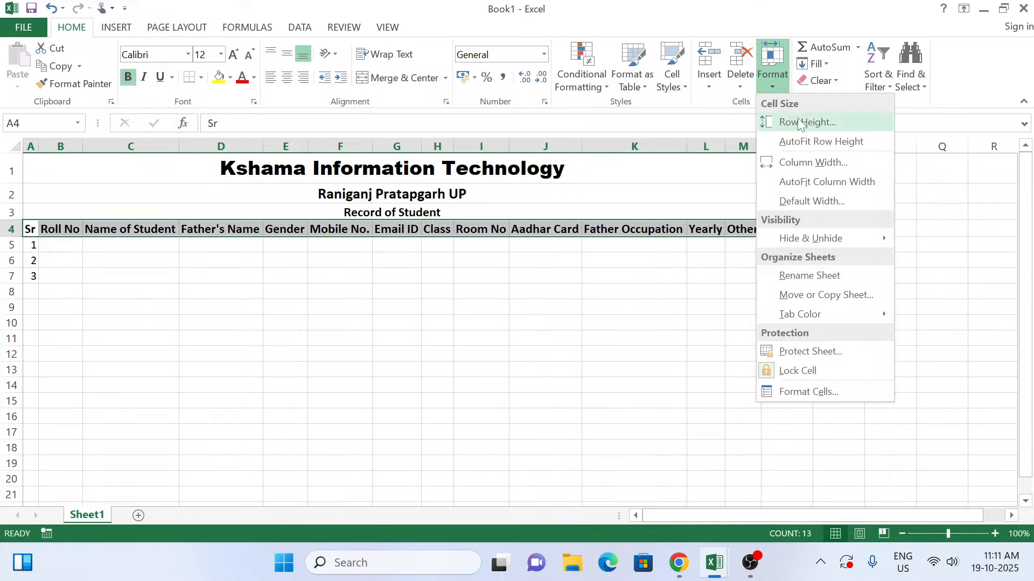
click(816, 183)
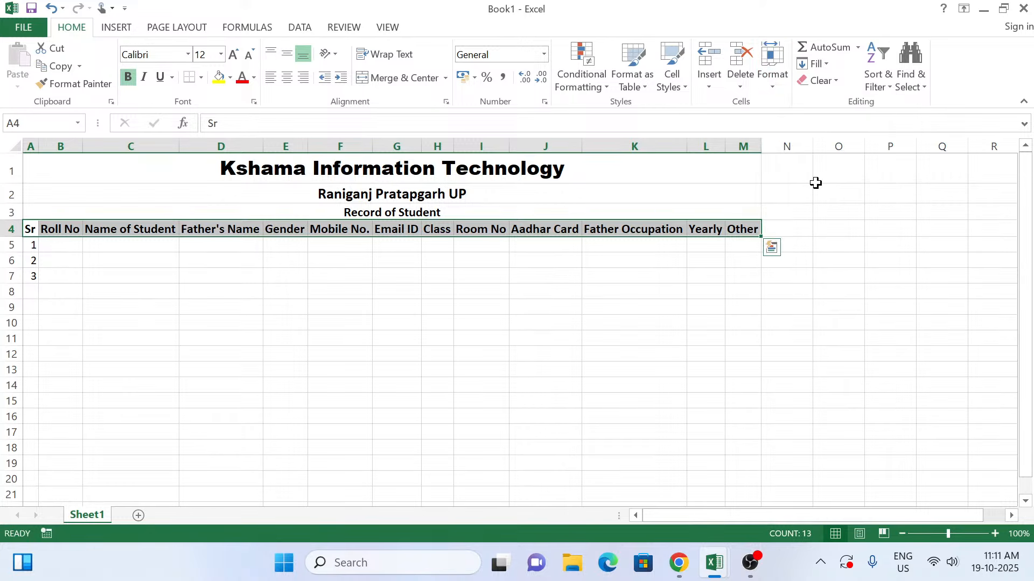
key(ctrl+z)
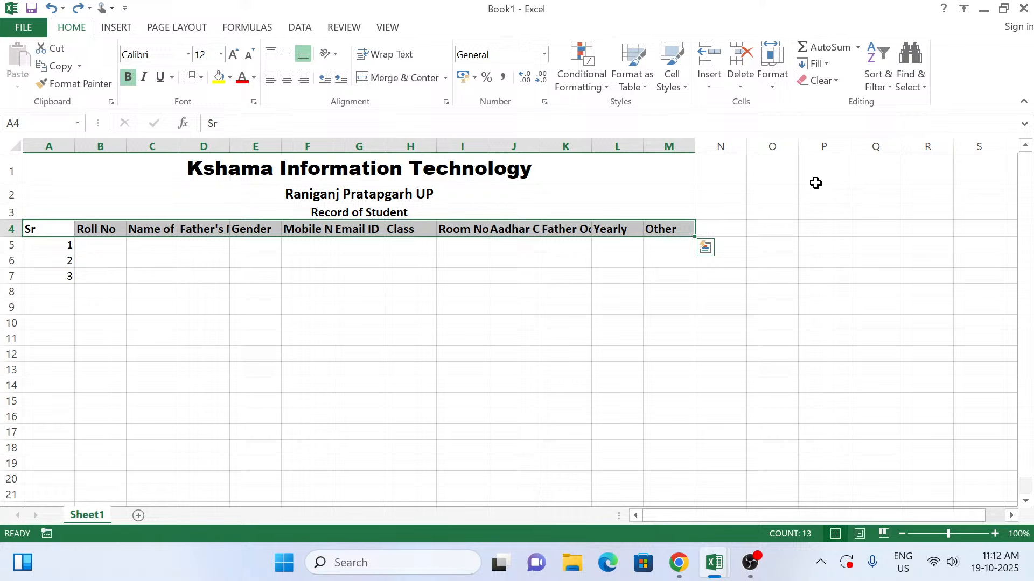
Step: Auto-fit the column widths to the headers in A4 to M4 once more and reduce the selection to A4
key(alt)
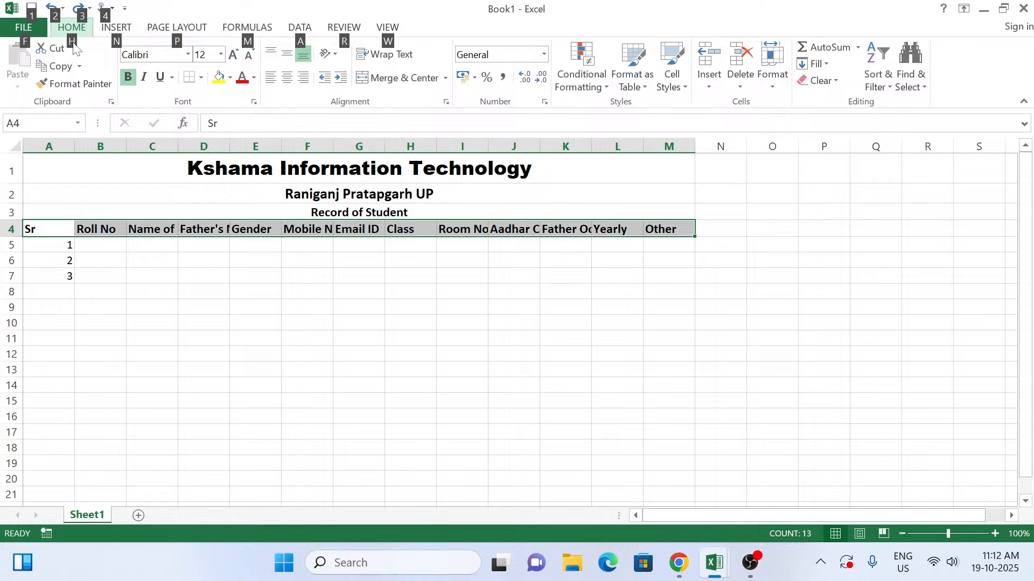
key(h)
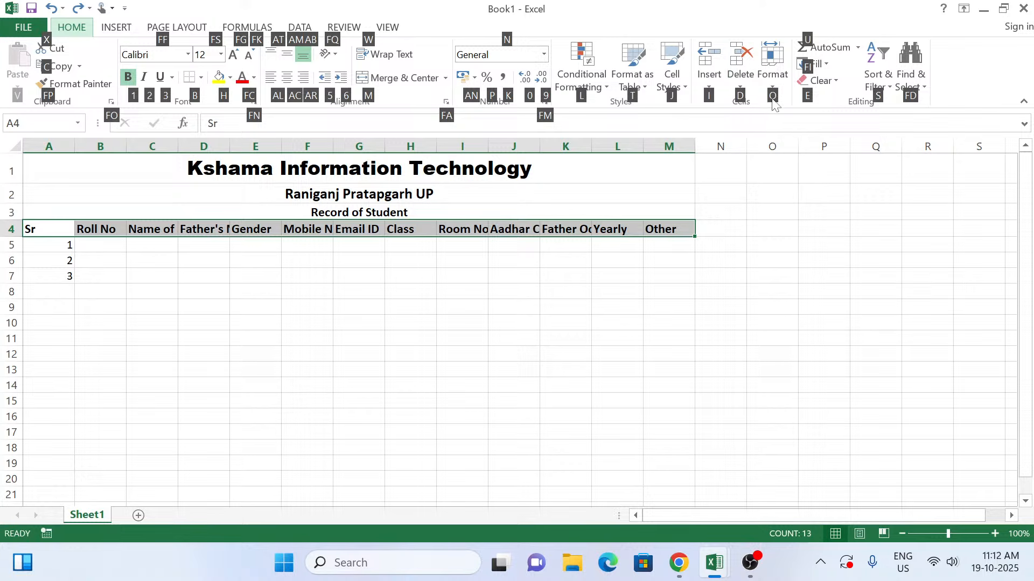
key(o)
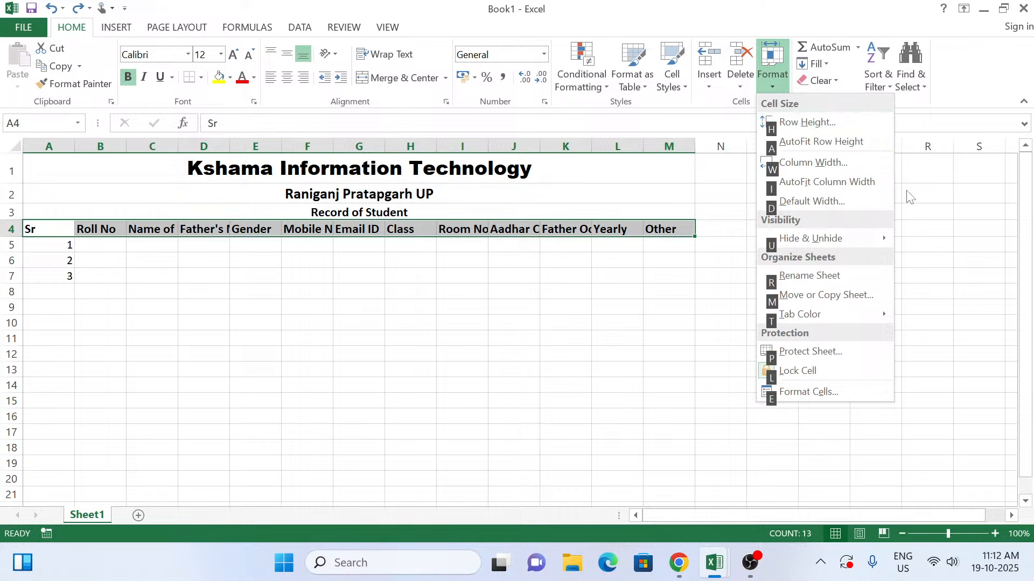
key(i)
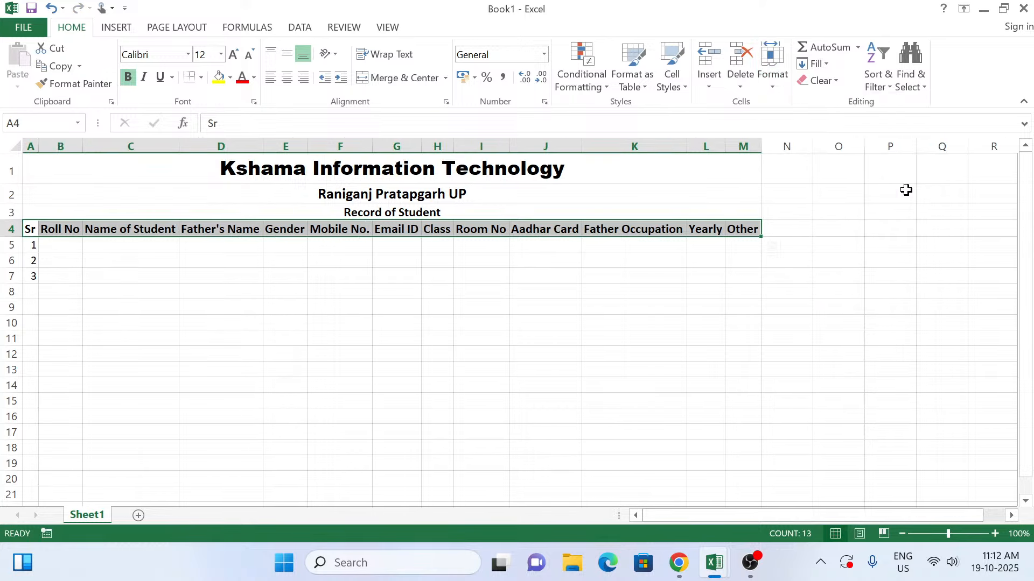
key(Left)
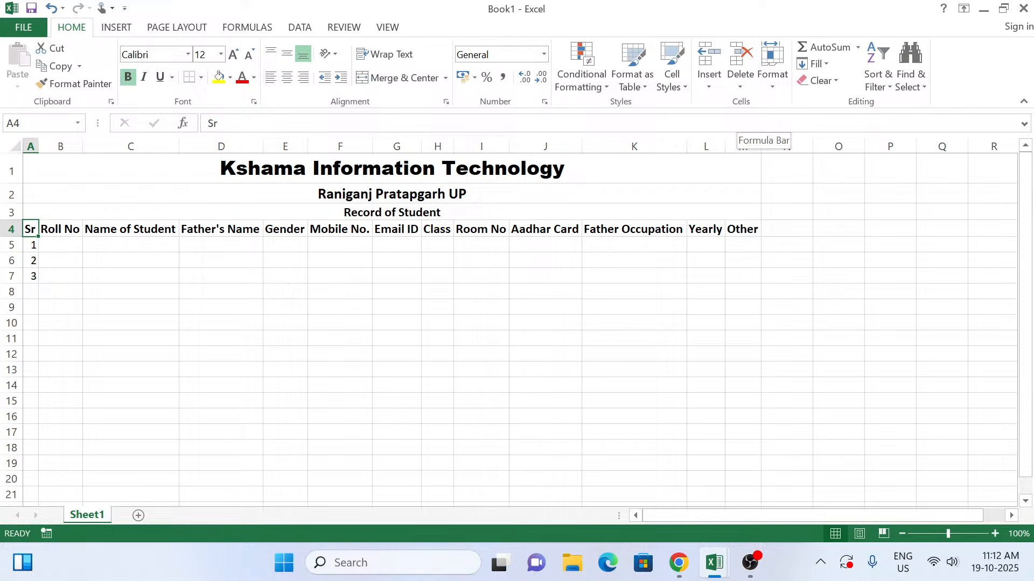
Step: Open the Format Cells dialog for the Sr header in A4, view its number categories and close it without changes
click(545, 102)
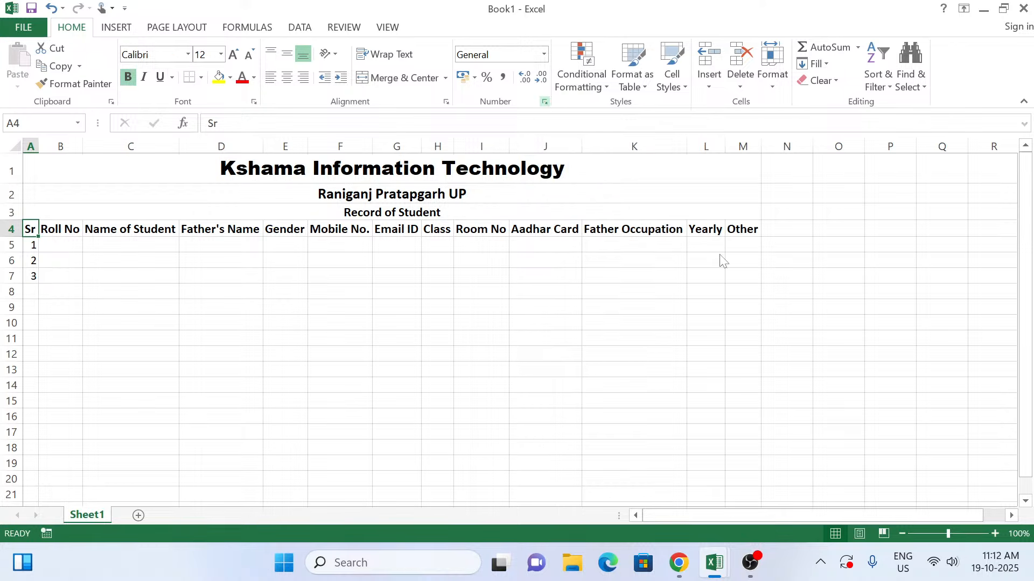
click(545, 102)
click(568, 59)
key(ctrl+1)
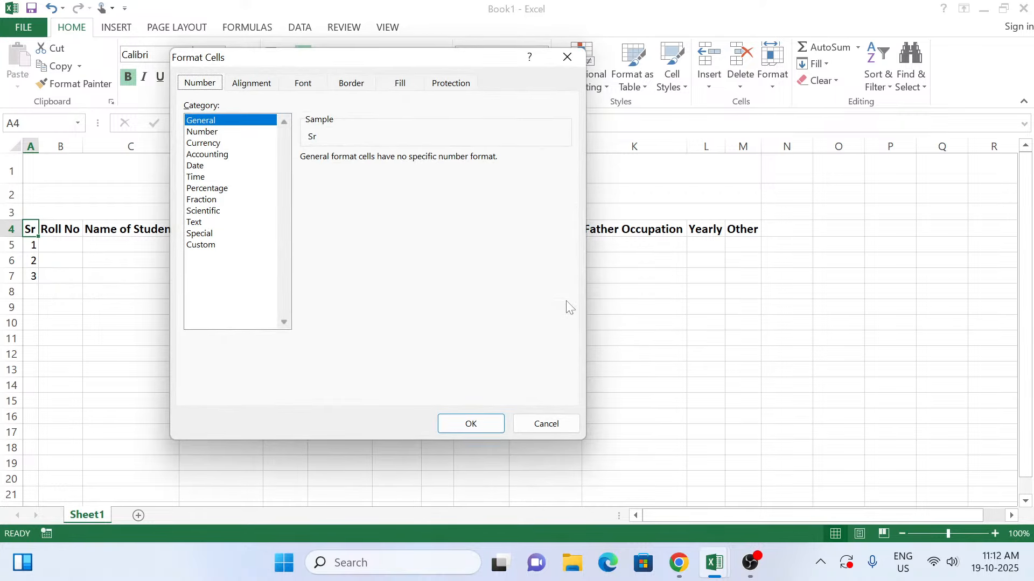
click(563, 416)
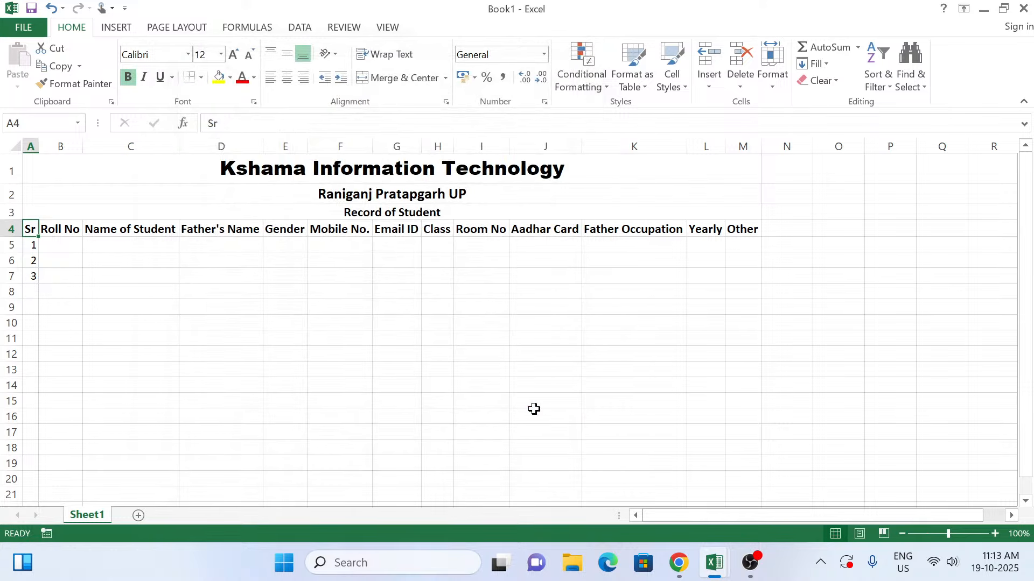
Step: Fill the Sr column from A5 down to A23 as a series from 1 to 19
click(33, 244)
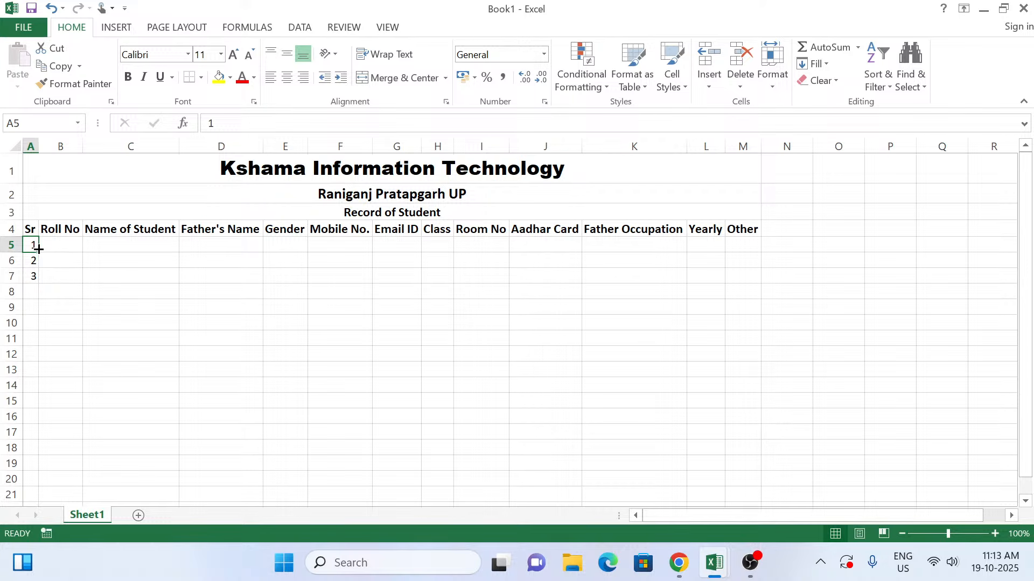
drag(38, 252, 44, 517)
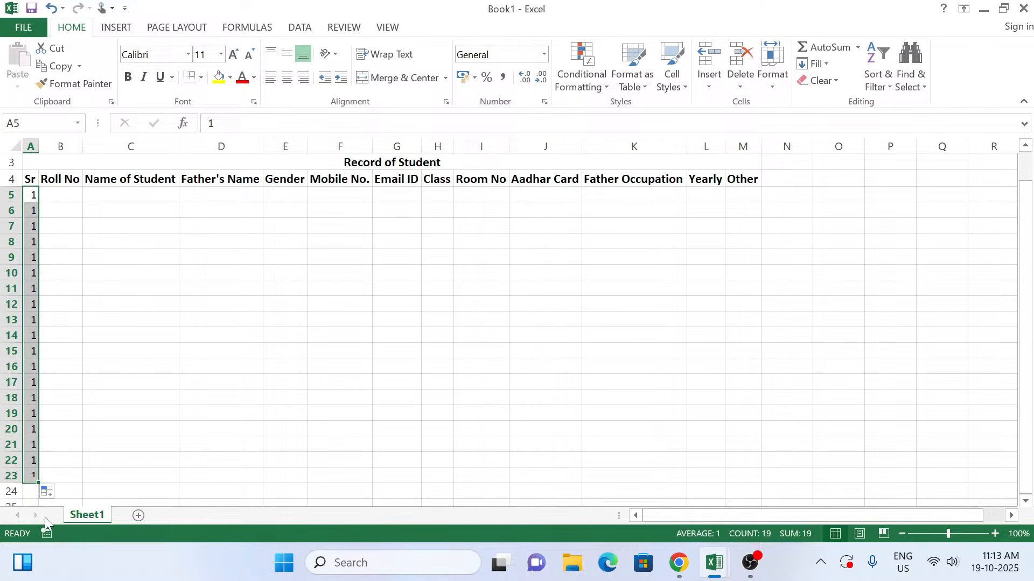
click(52, 493)
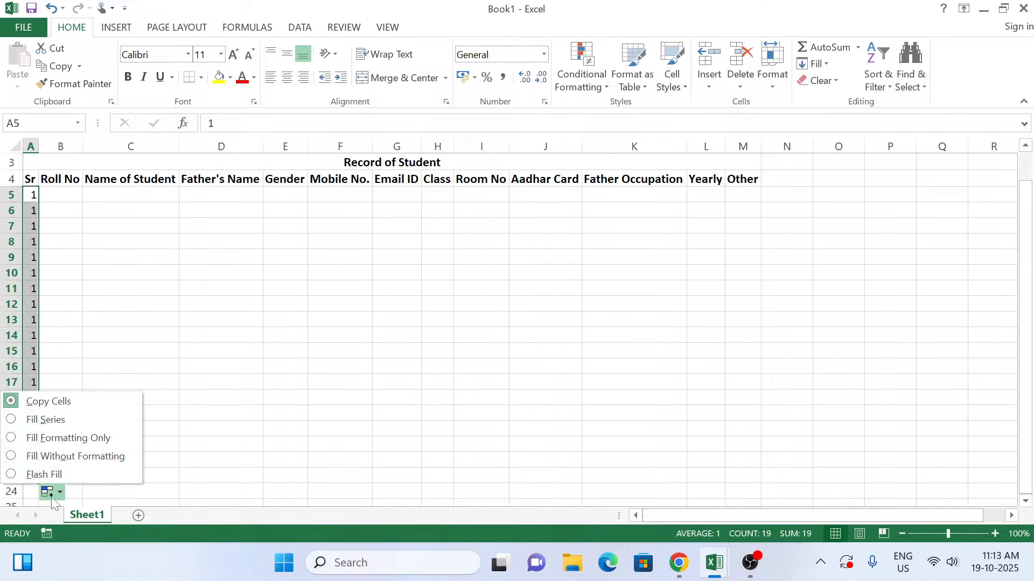
click(78, 413)
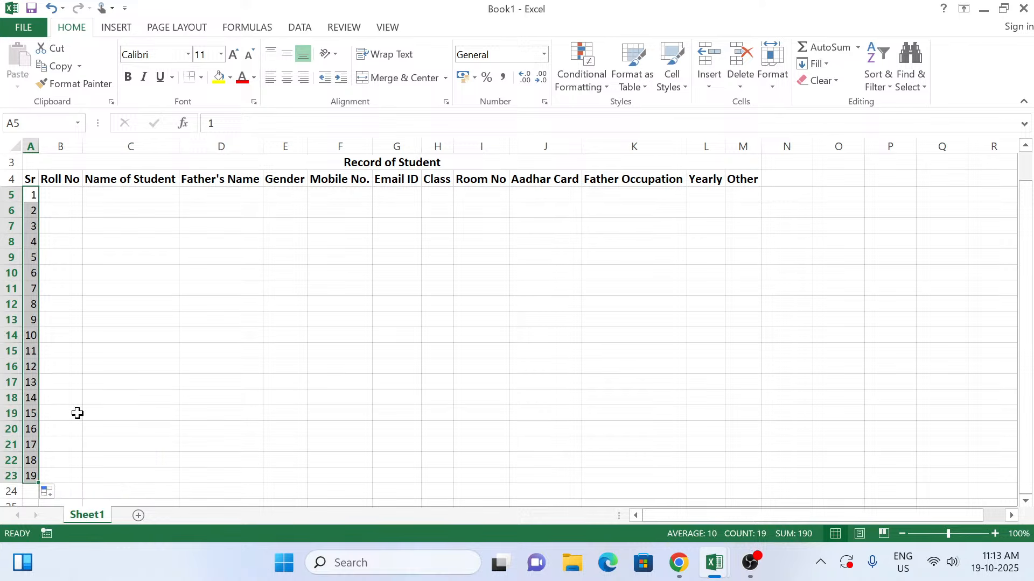
Step: Clear the serial numbers from A6 to A23 and return to the 1 in A5
click(31, 210)
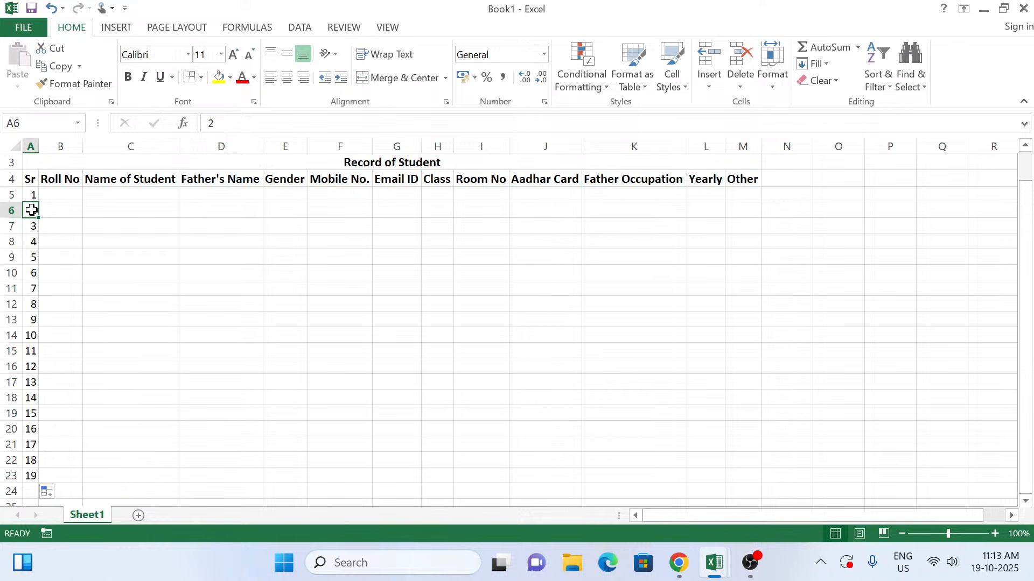
drag(31, 210, 27, 476)
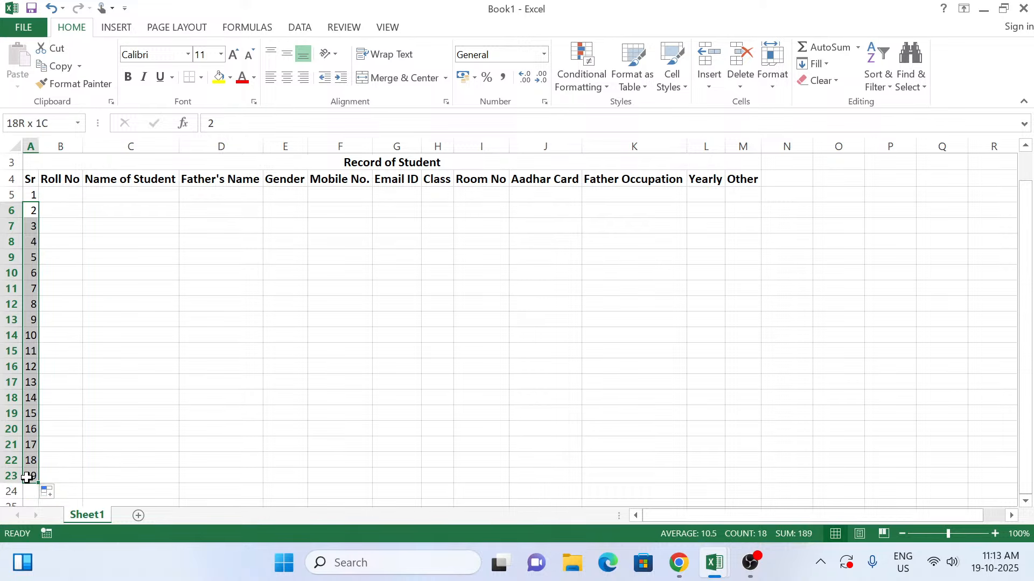
key(Delete)
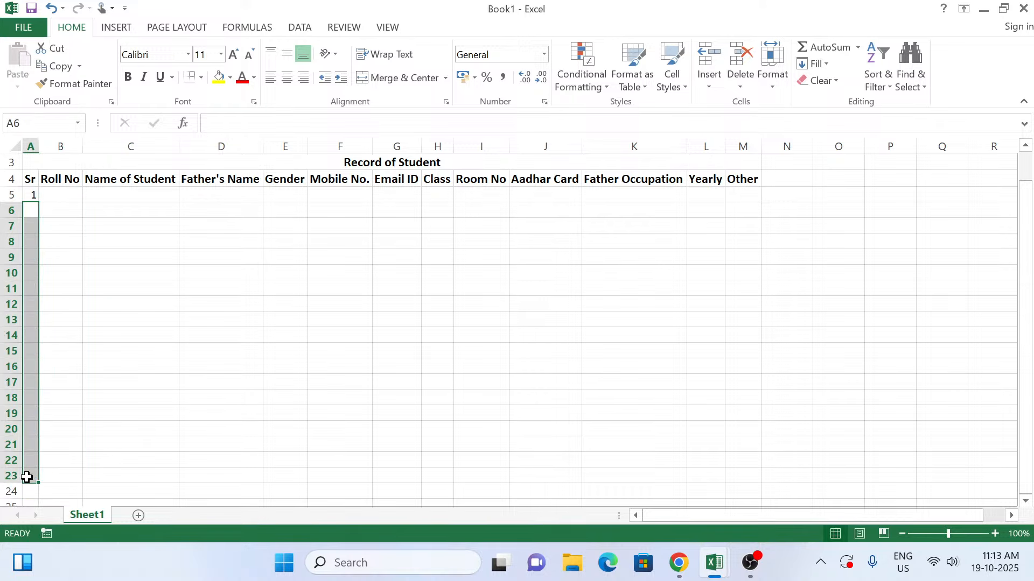
key(Up)
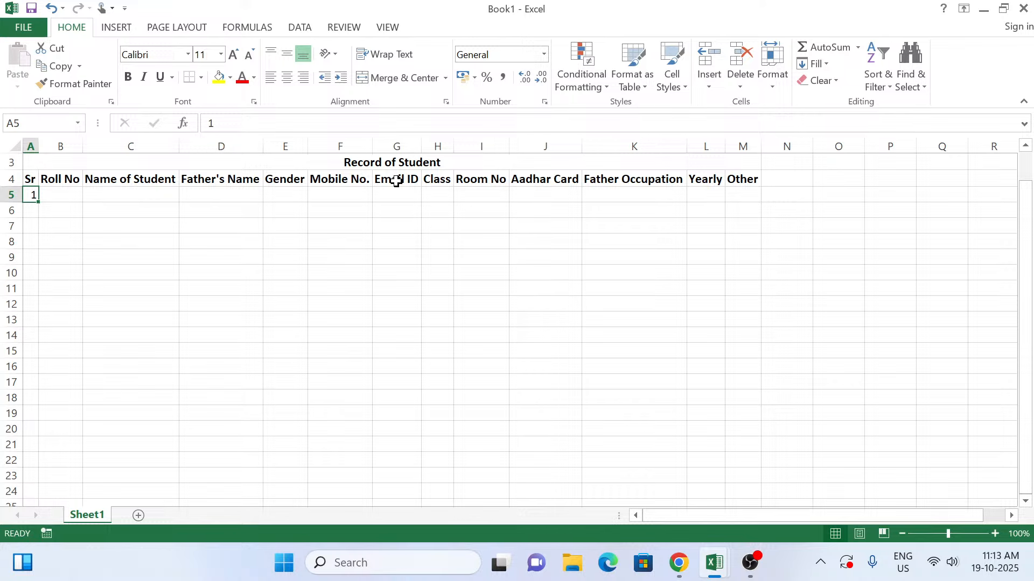
Step: Try to apply the Justify fill to the Sr column from A5 down to the last row
key(ctrl+shift+Down)
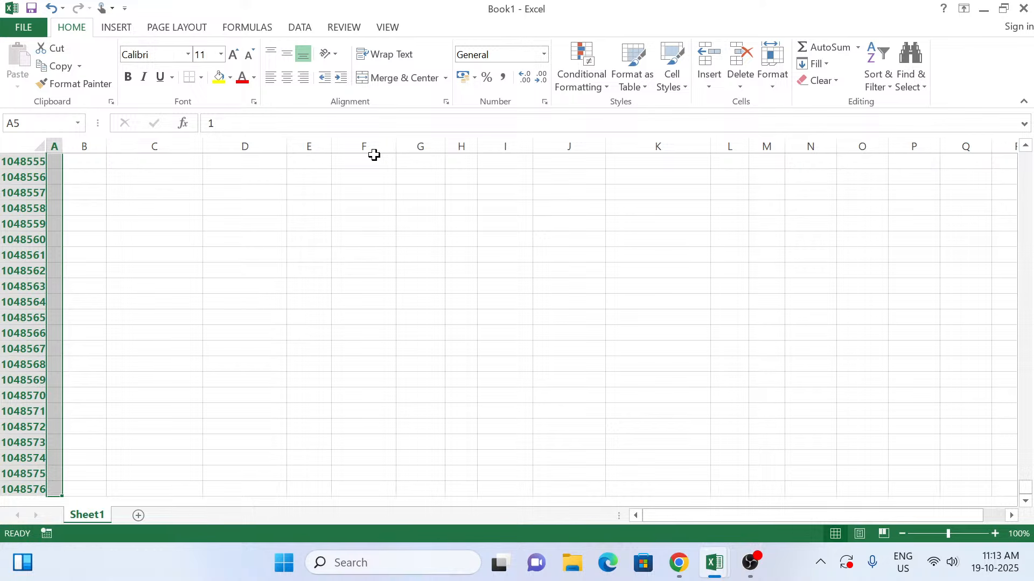
key(alt)
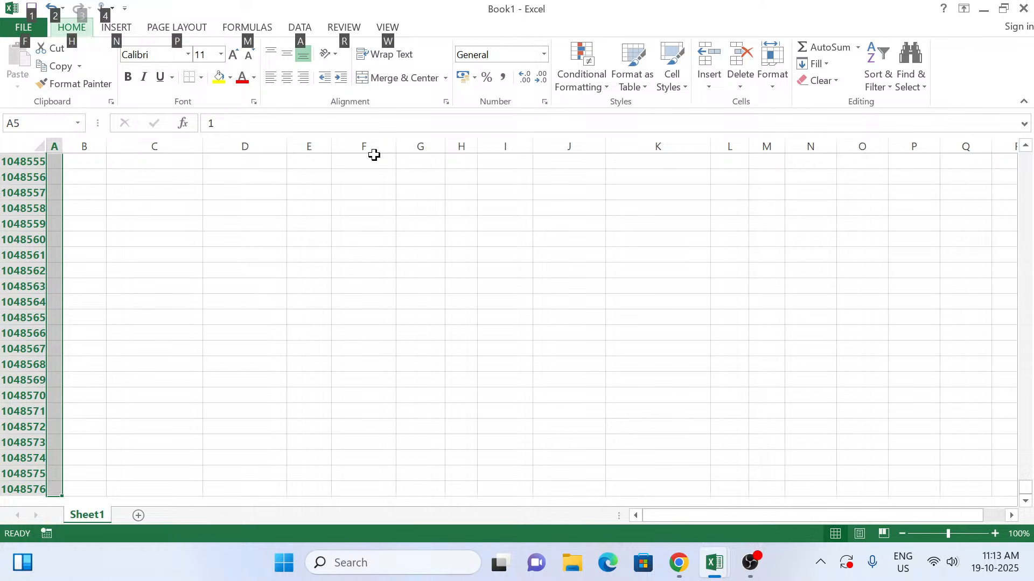
key(h)
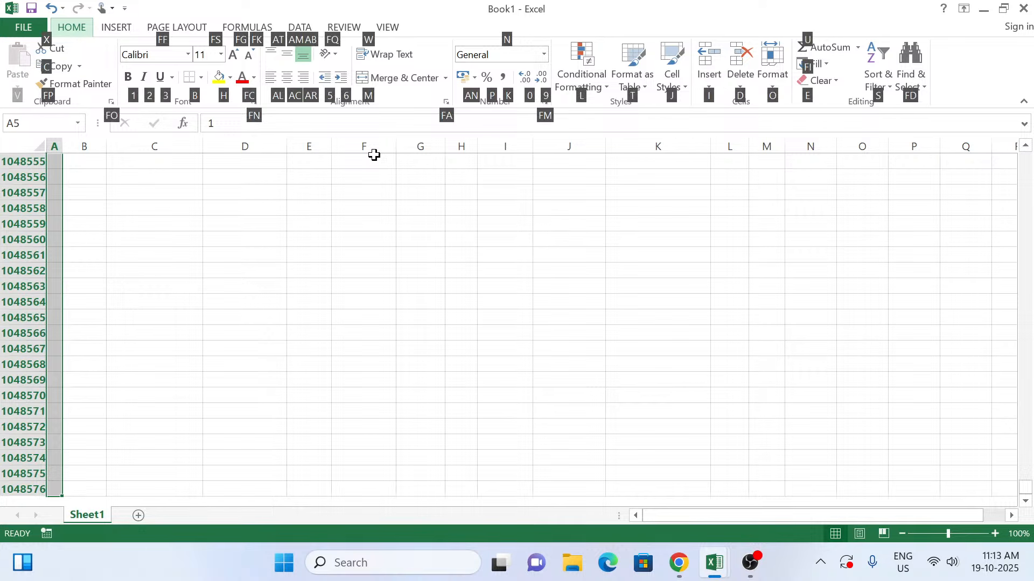
key(f)
key(i)
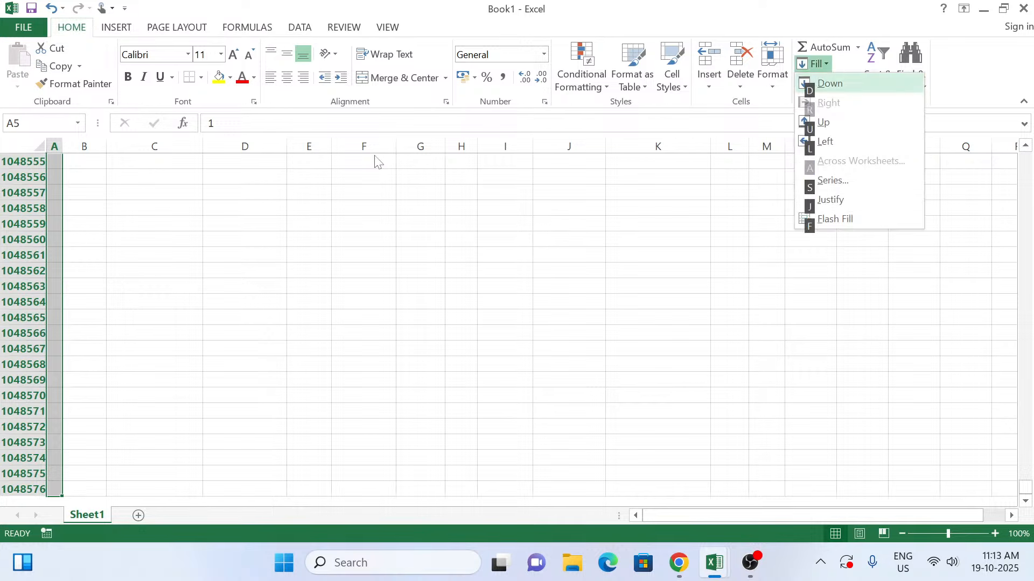
key(j)
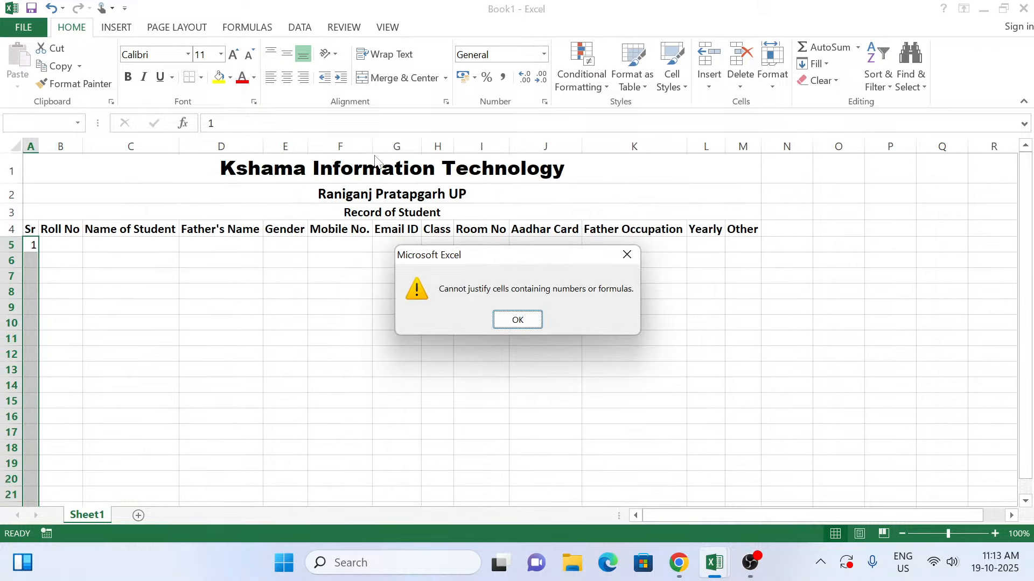
key(Return)
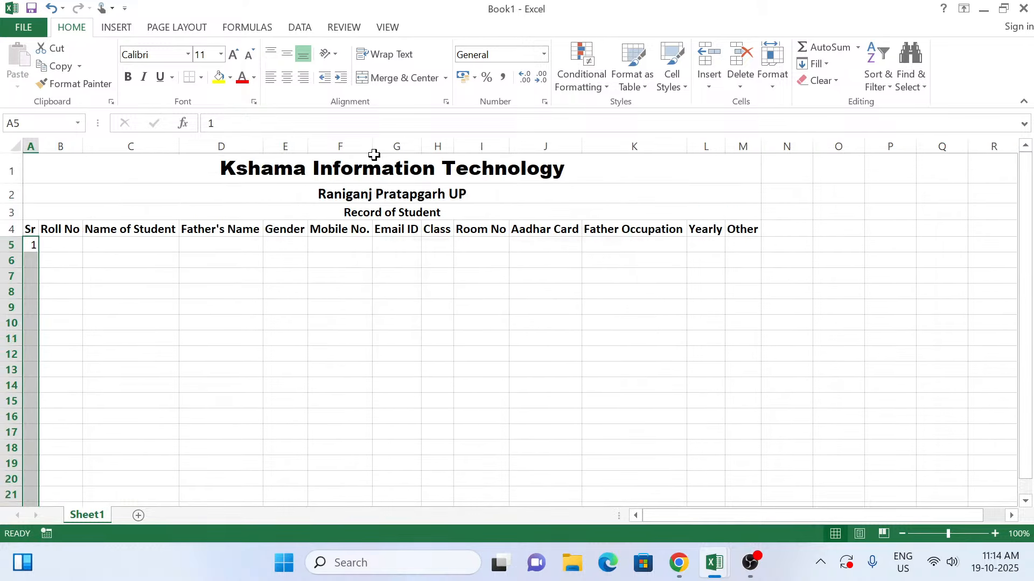
Step: Fill the Sr column from A5 down as a linear column series with step value 1 and stop value 200
key(alt)
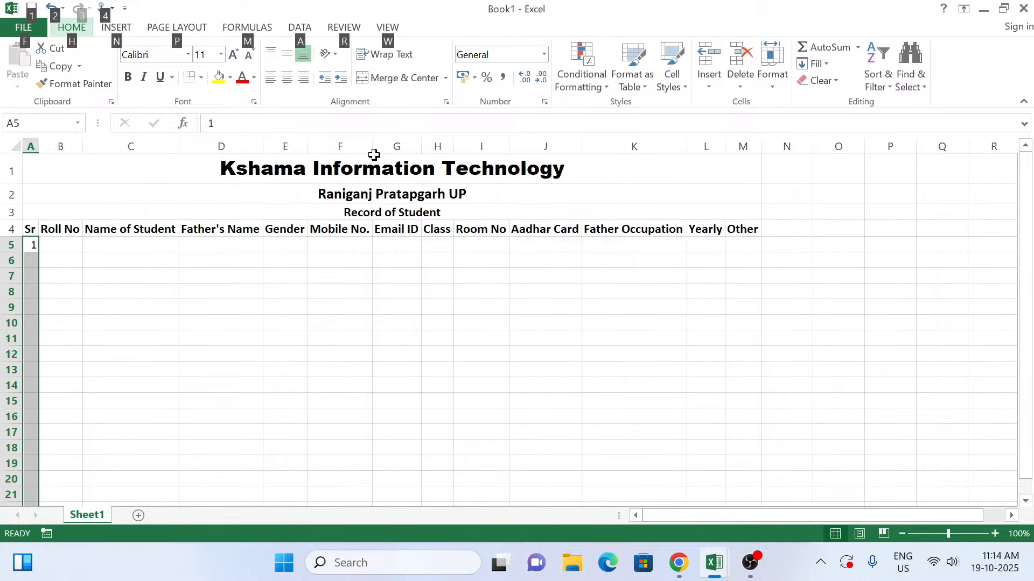
key(h)
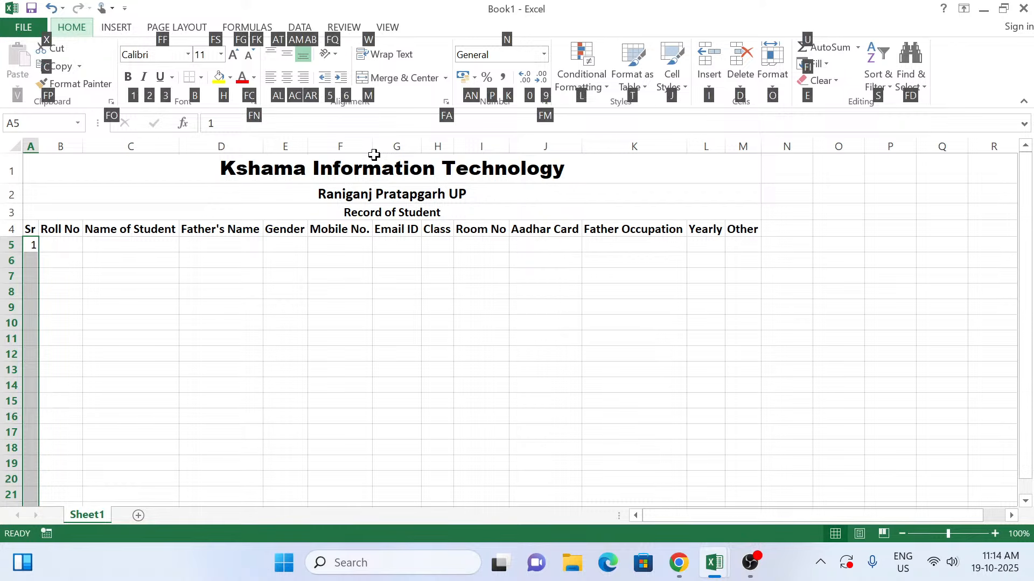
key(f)
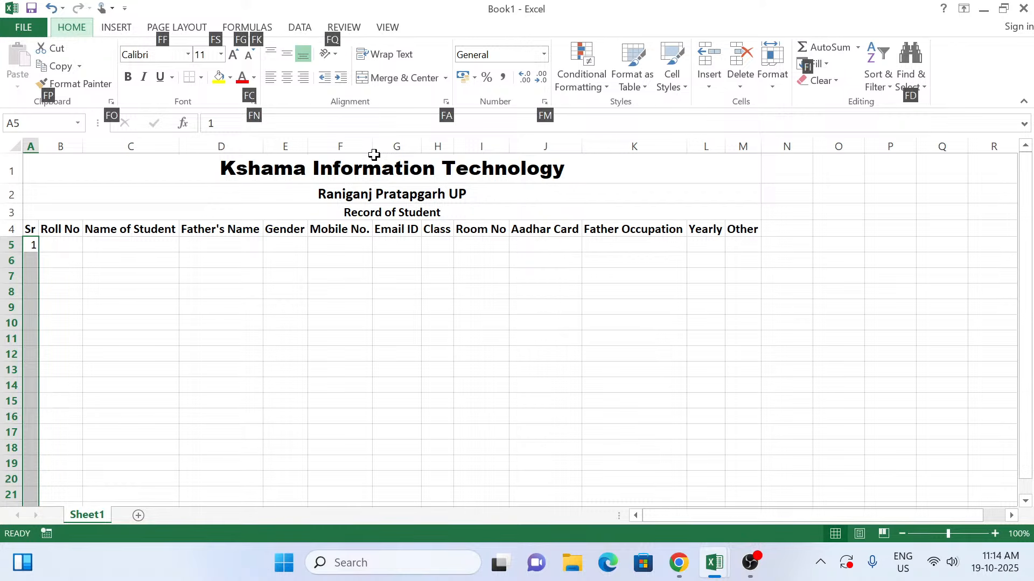
key(i)
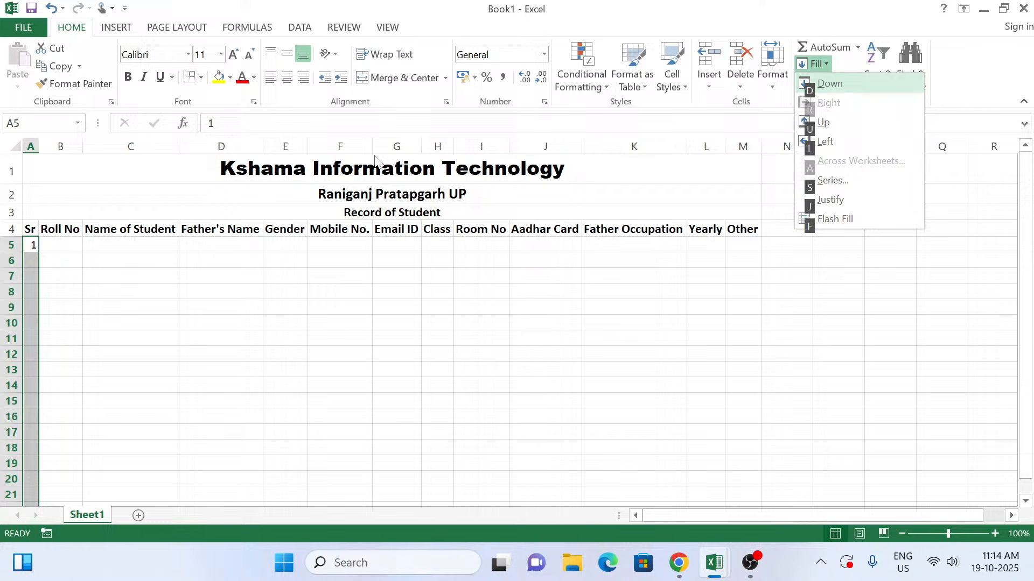
key(s)
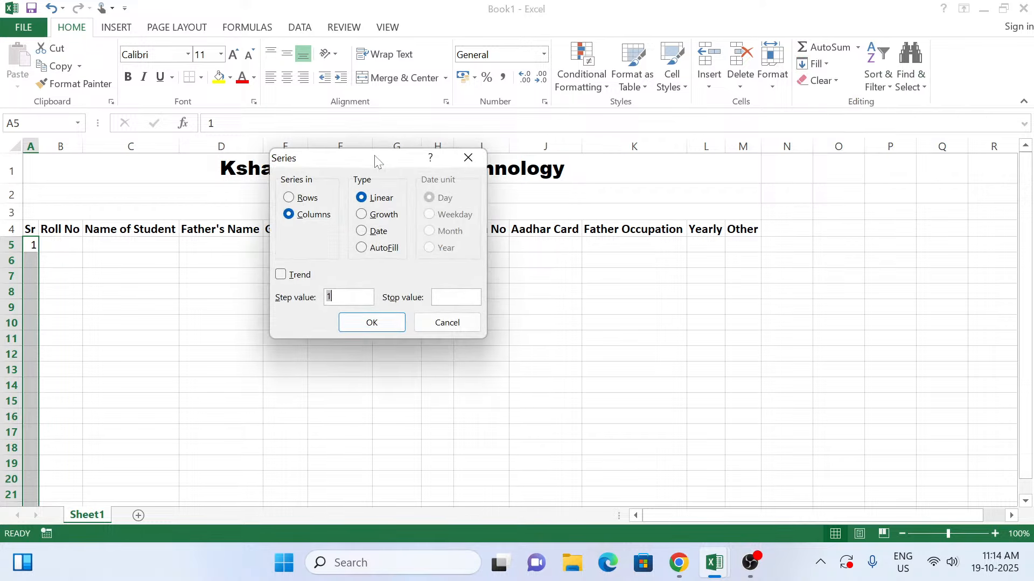
text(1)
text(200)
key(Tab)
key(Tab)
key(Return)
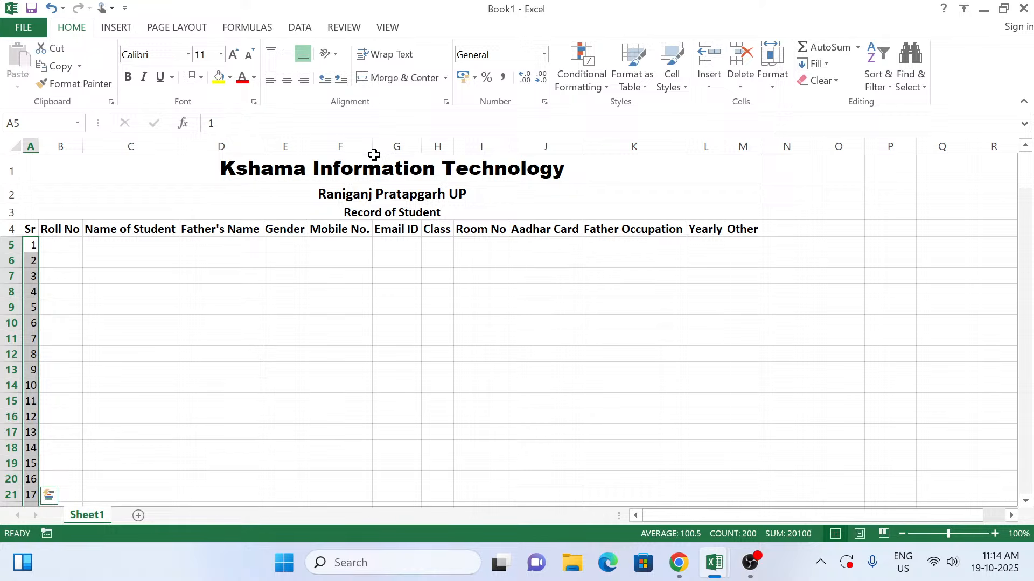
Step: Auto-fit the width of column A to its serial numbers
key(Down)
key(Down)
key(Down)
key(Down)
key(Down)
key(Down)
key(Down)
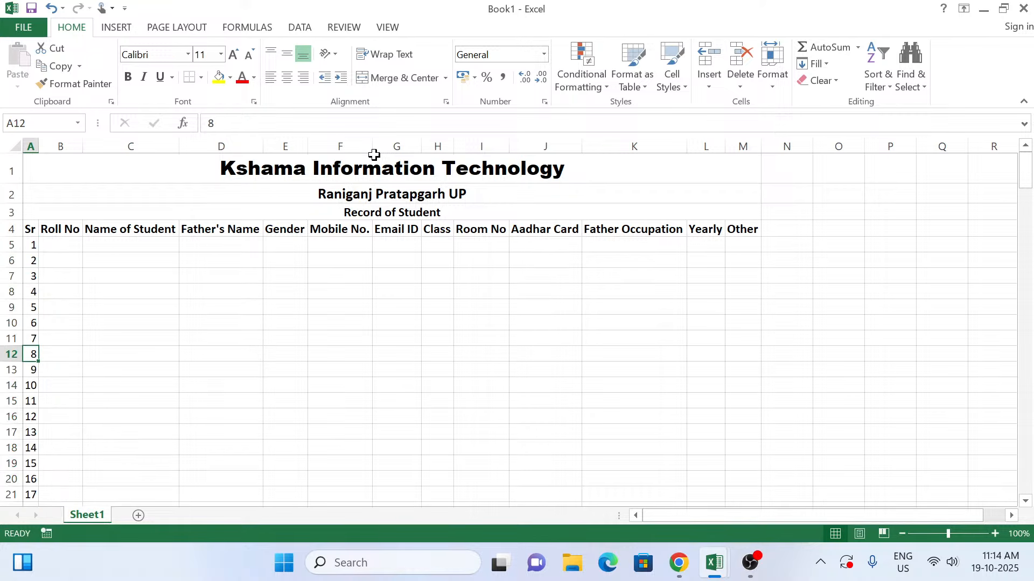
key(ctrl+Down)
drag(374, 155, 42, 149)
double_click(43, 149)
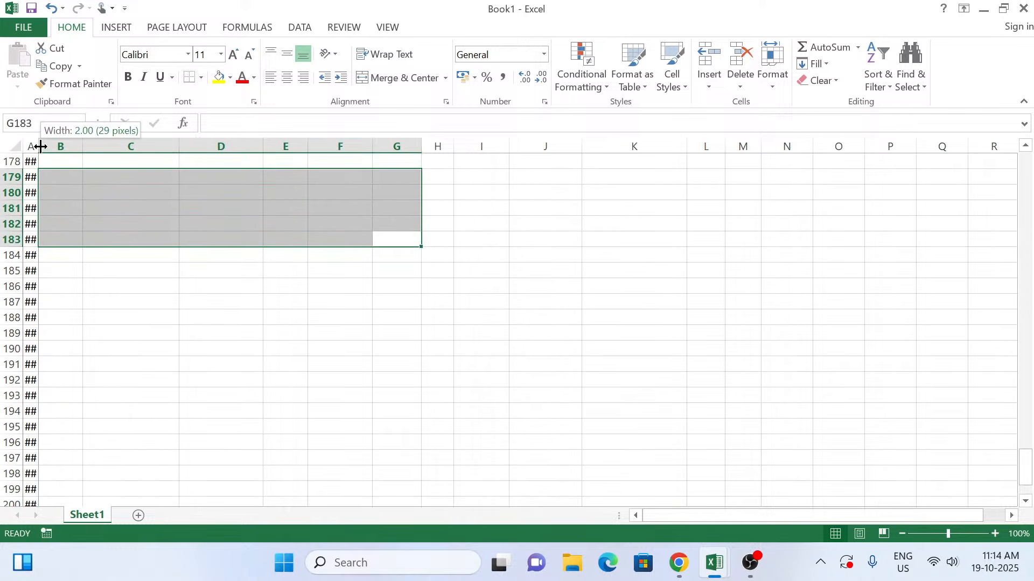
Step: Examine the end of the serial number series in the Sr column and go to its last filled cell
click(273, 226)
key(Down)
key(Down)
key(Down)
key(Down)
key(Down)
key(Down)
key(Down)
key(Down)
key(Down)
key(Down)
key(Down)
key(Down)
key(Down)
key(Down)
key(Down)
key(Down)
key(Down)
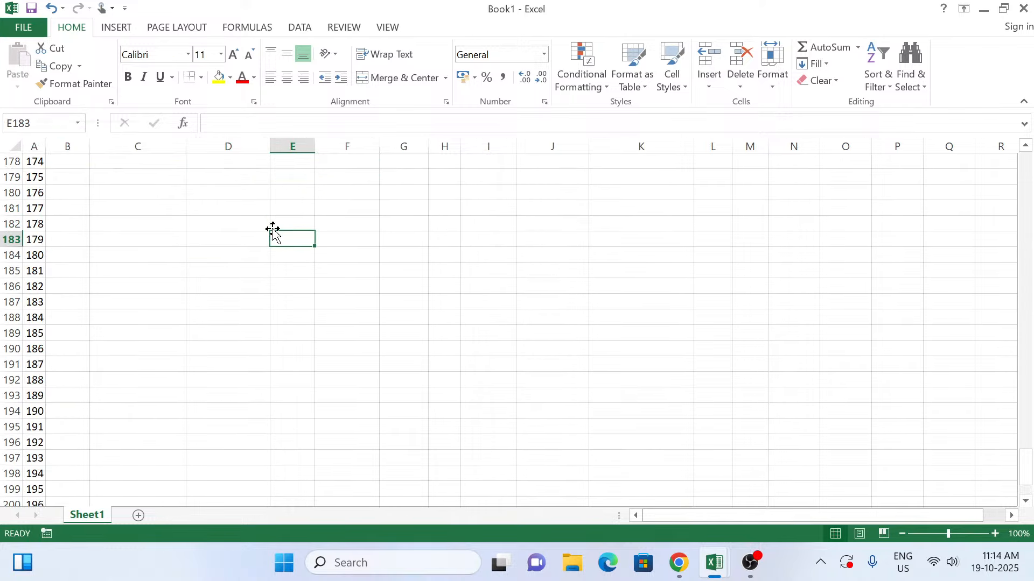
key(Down)
key(Down)
key(Down)
key(Down)
key(Down)
key(Down)
key(Down)
key(Down)
key(Down)
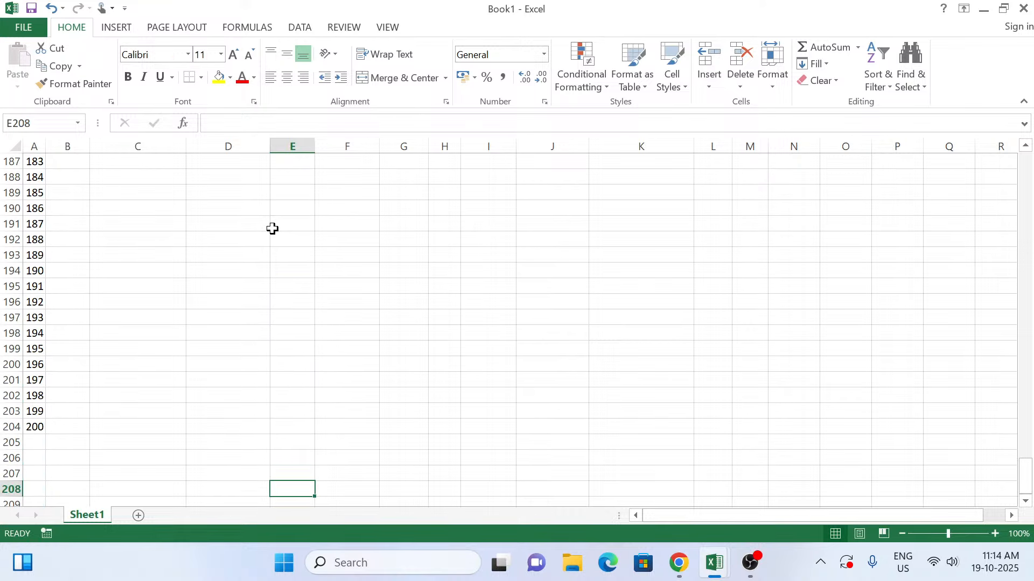
key(Down)
key(Up)
key(Up)
key(Up)
key(Left)
key(Left)
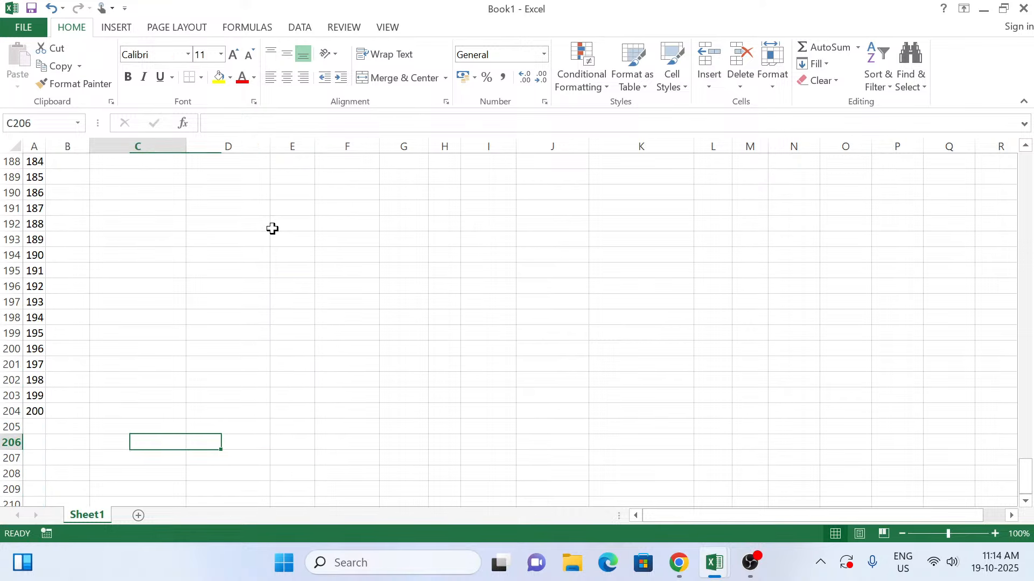
key(Left)
key(Left)
key(Up)
key(Up)
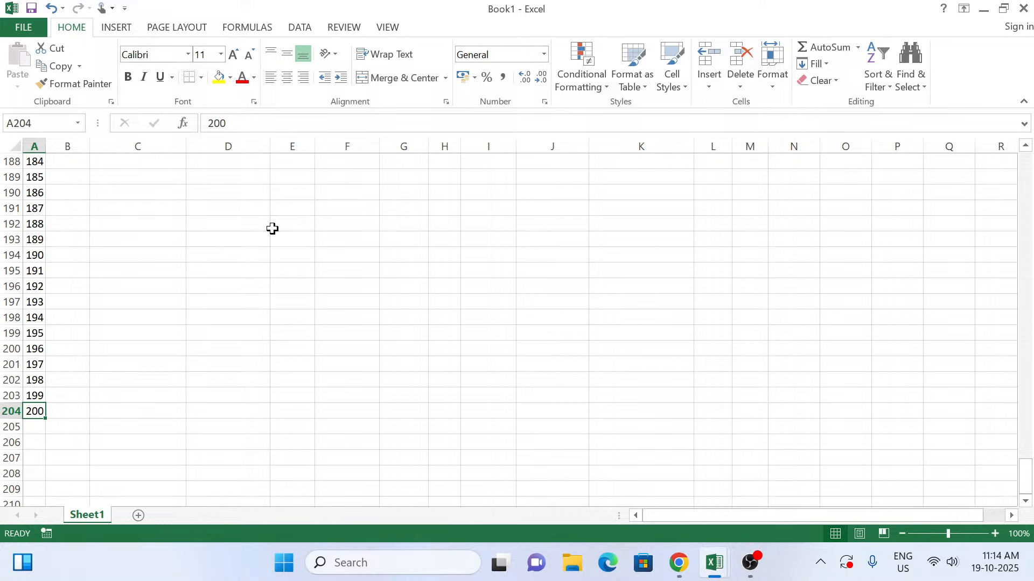
Step: Centre the serial numbers in the Sr column from A5 down to A204
key(ctrl+Home)
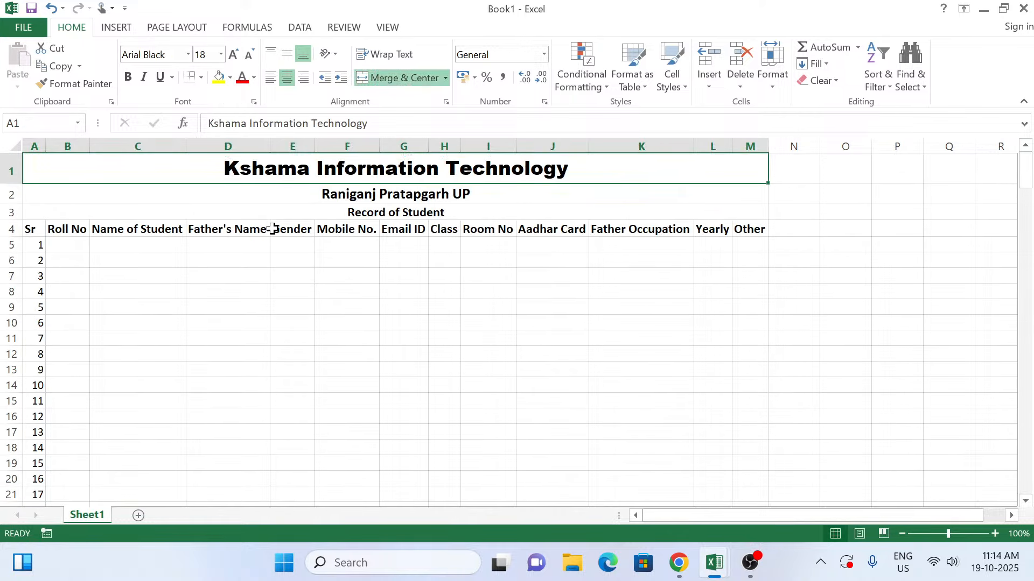
key(Down)
key(Down)
key(Down)
key(Down)
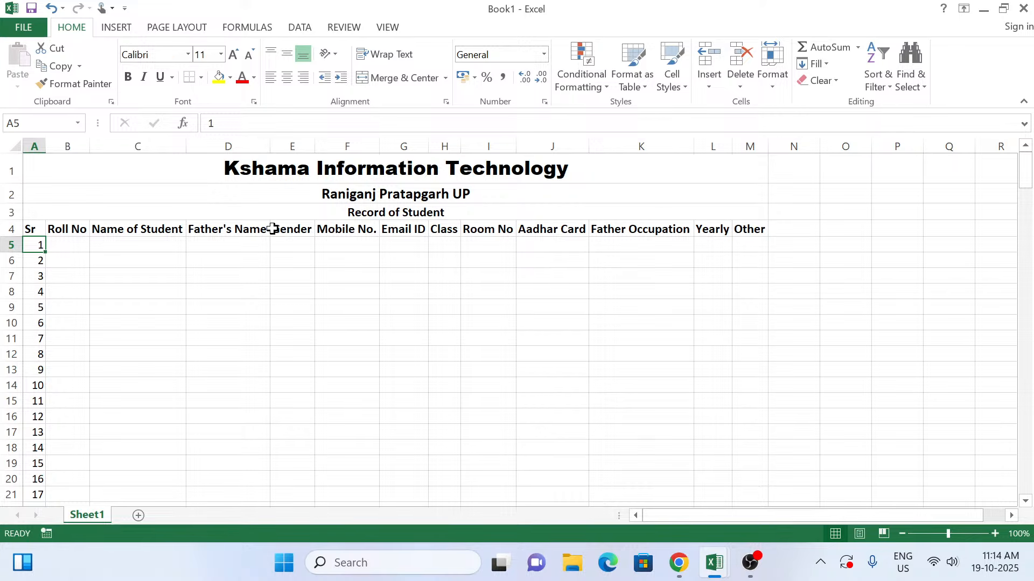
key(ctrl+shift+Down)
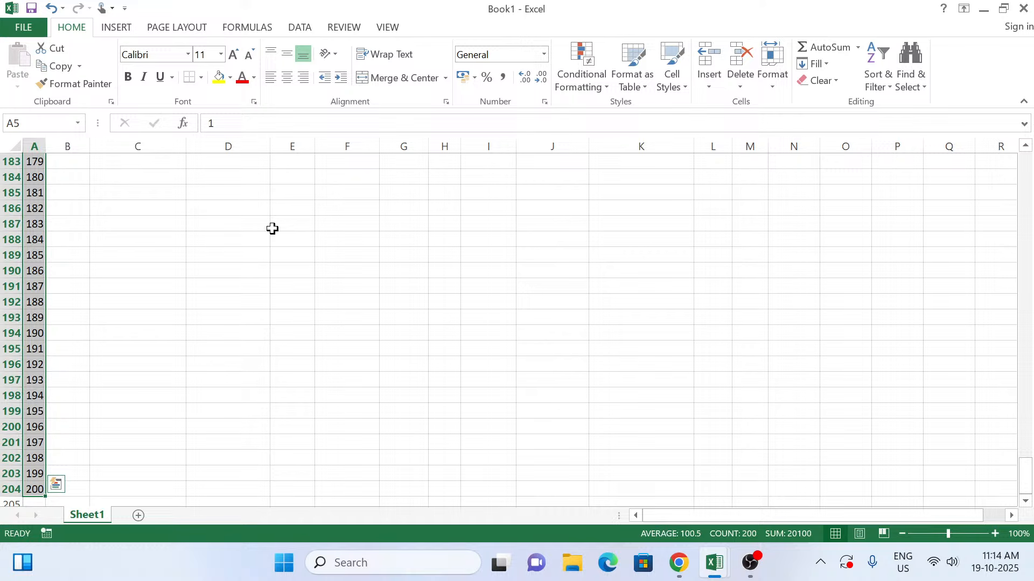
key(alt)
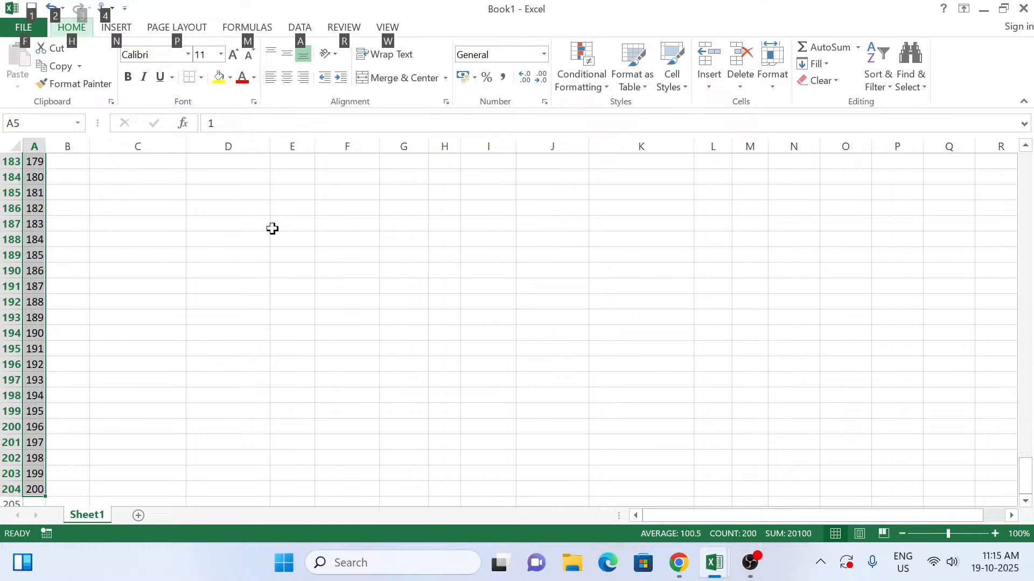
key(h)
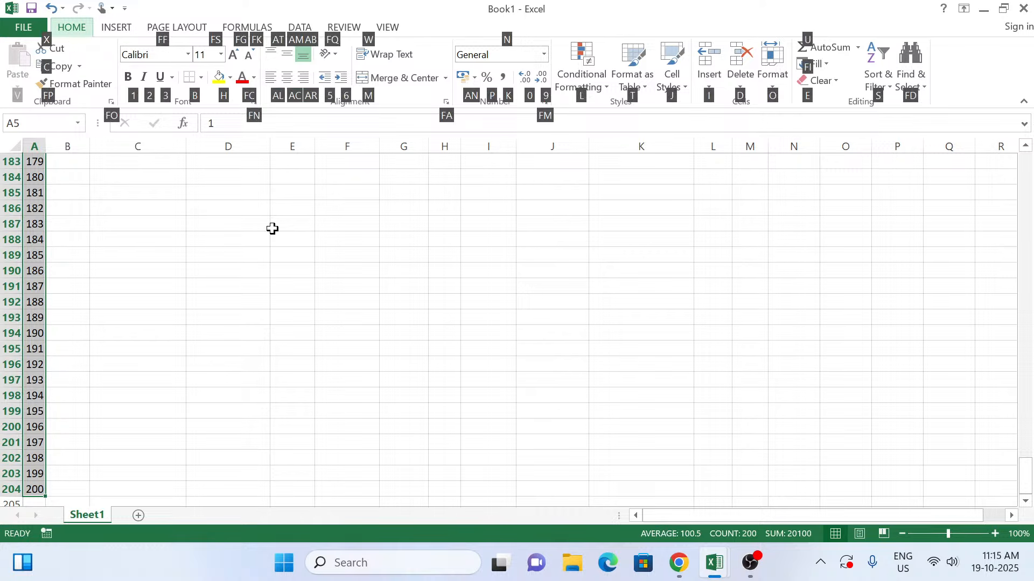
key(a)
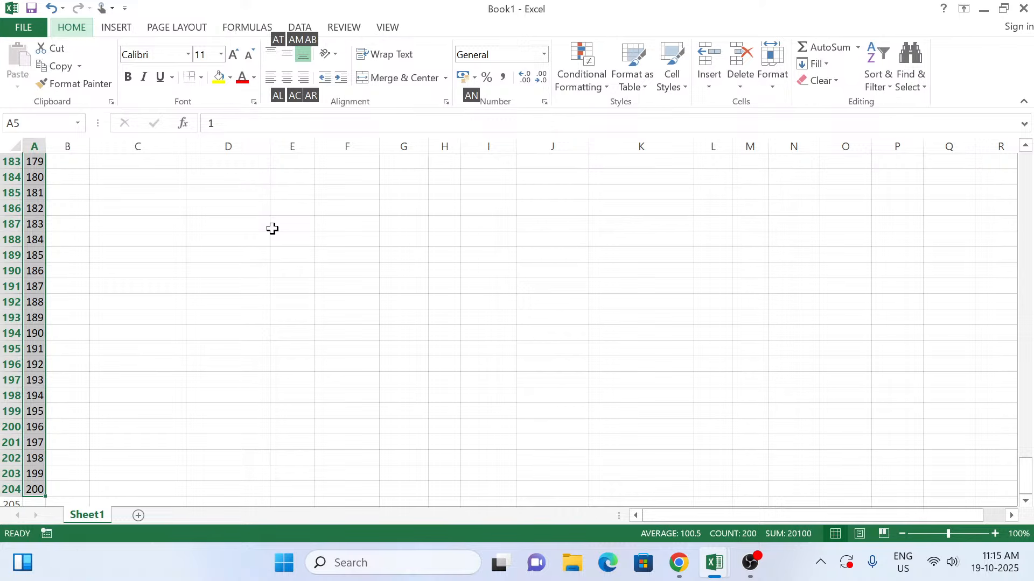
key(c)
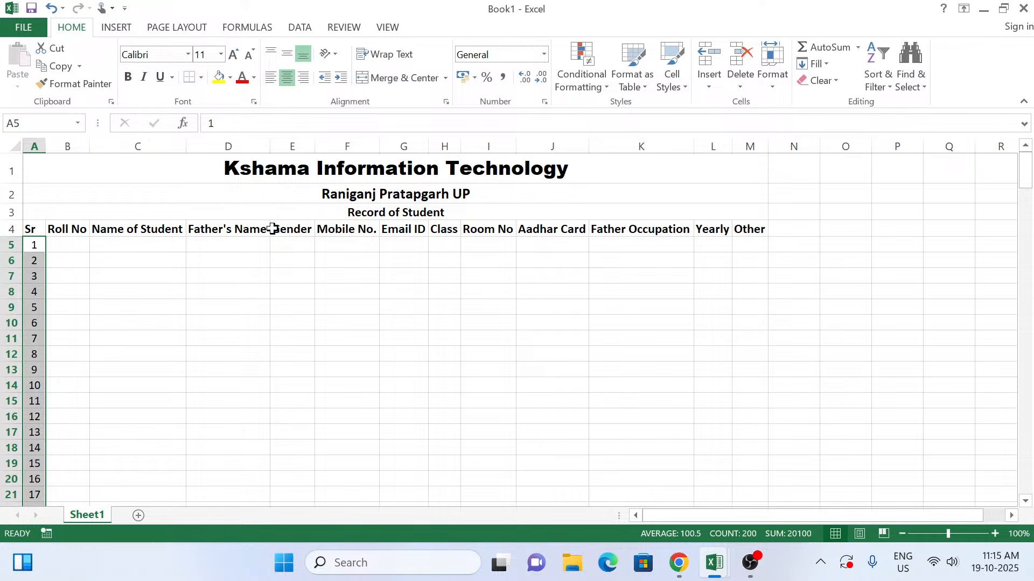
Step: Enter 101 as the first roll number in B5
key(Right)
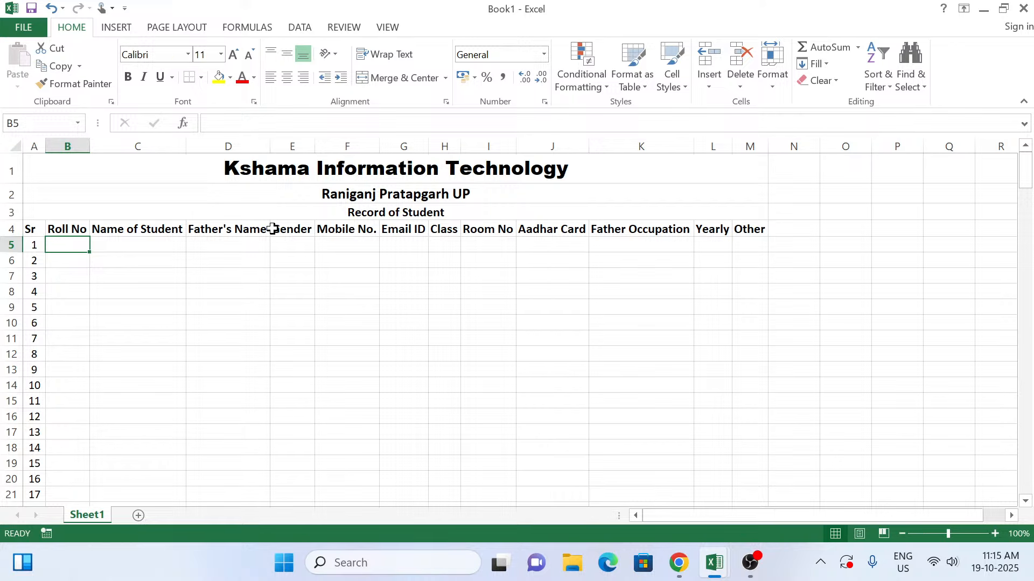
text(1)
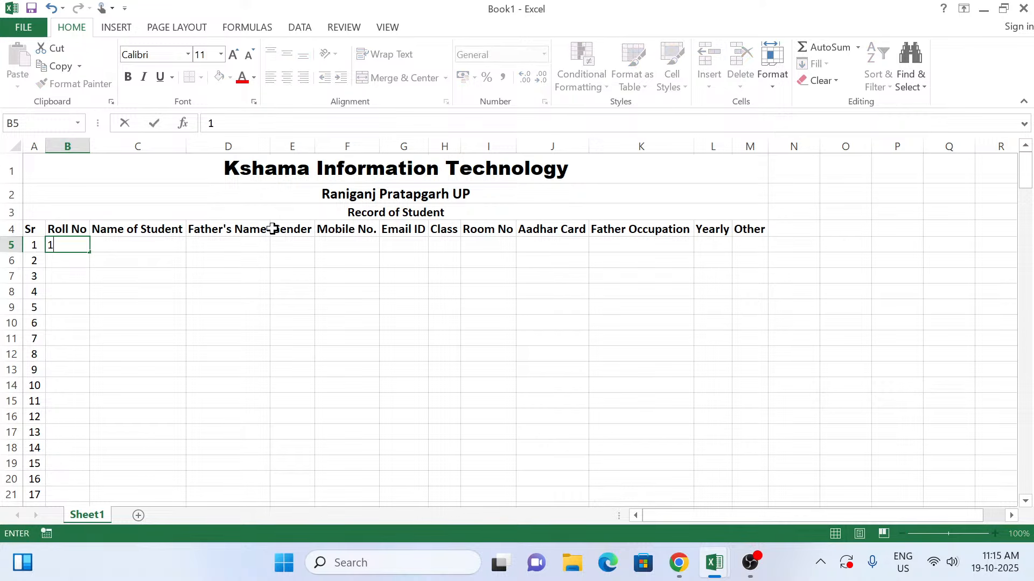
text(01)
click(63, 260)
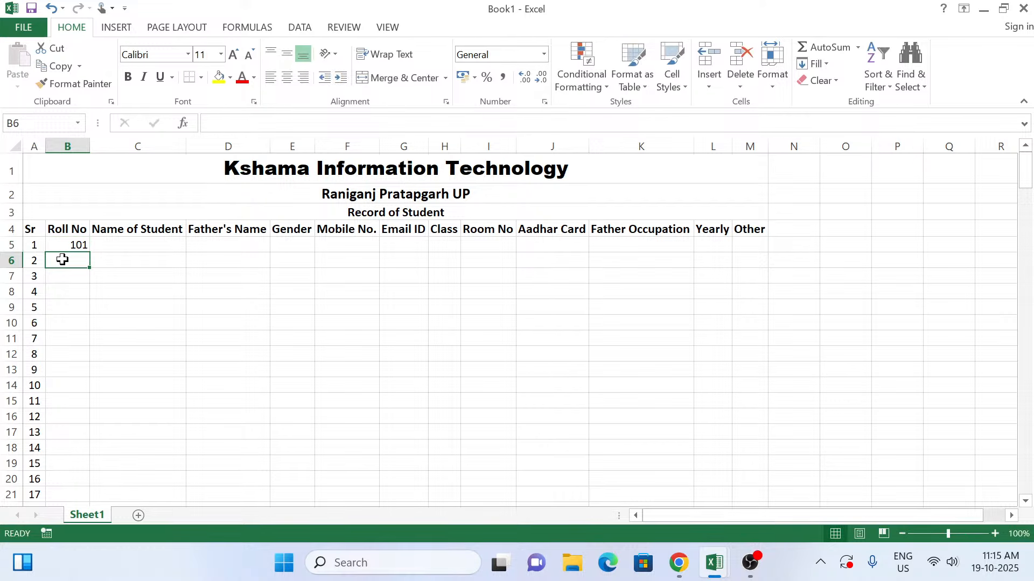
Step: Try to fill the Roll No column from B5 down as a linear series with step value 101 and stop value 201
key(Up)
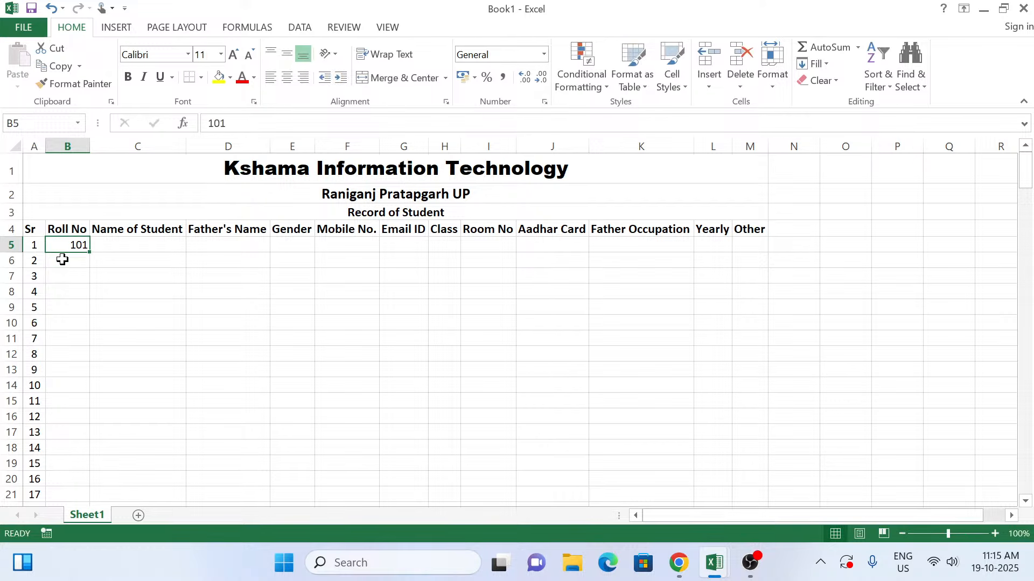
key(ctrl+shift+Down)
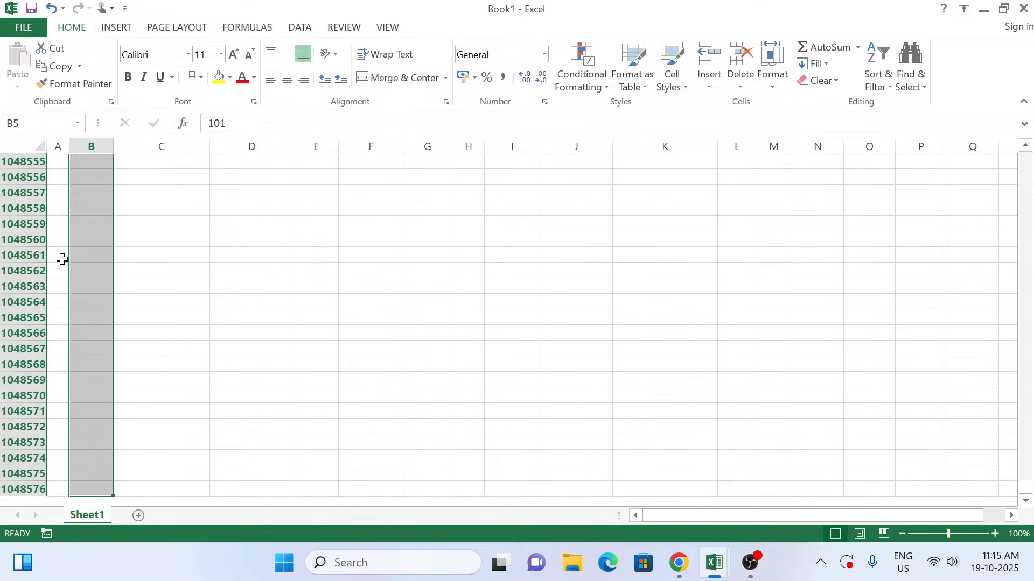
key(alt)
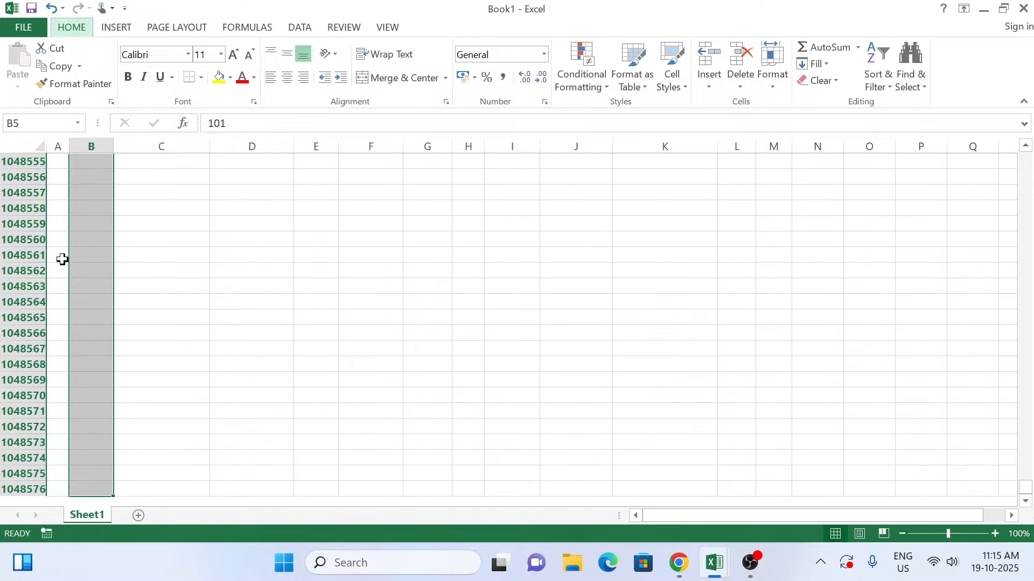
key(h)
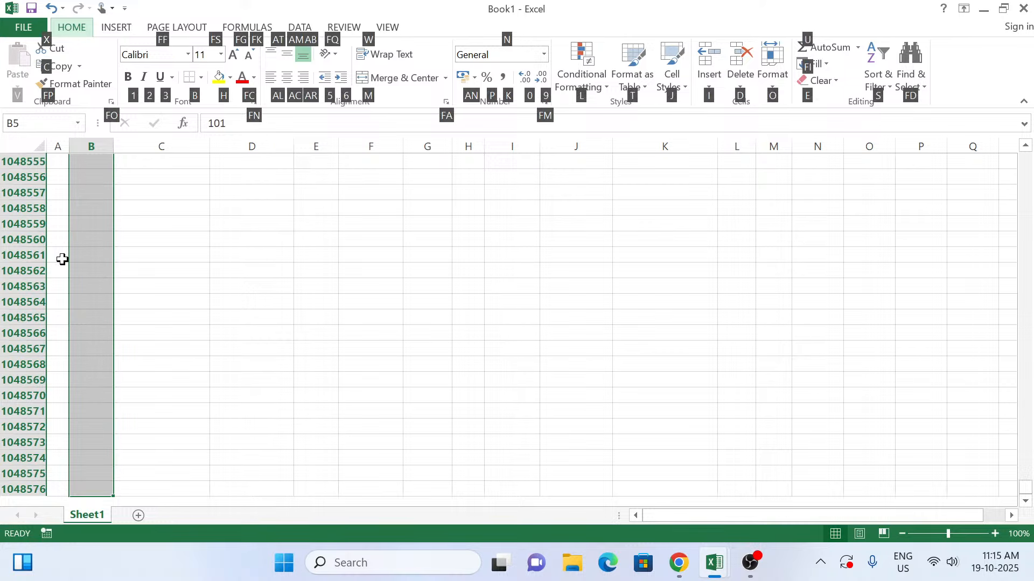
key(f)
key(i)
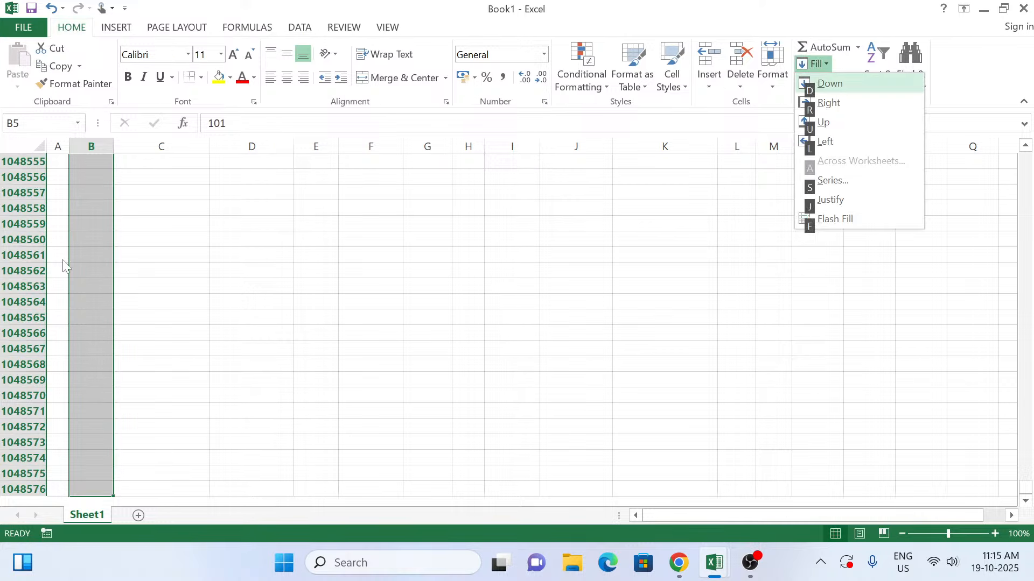
key(s)
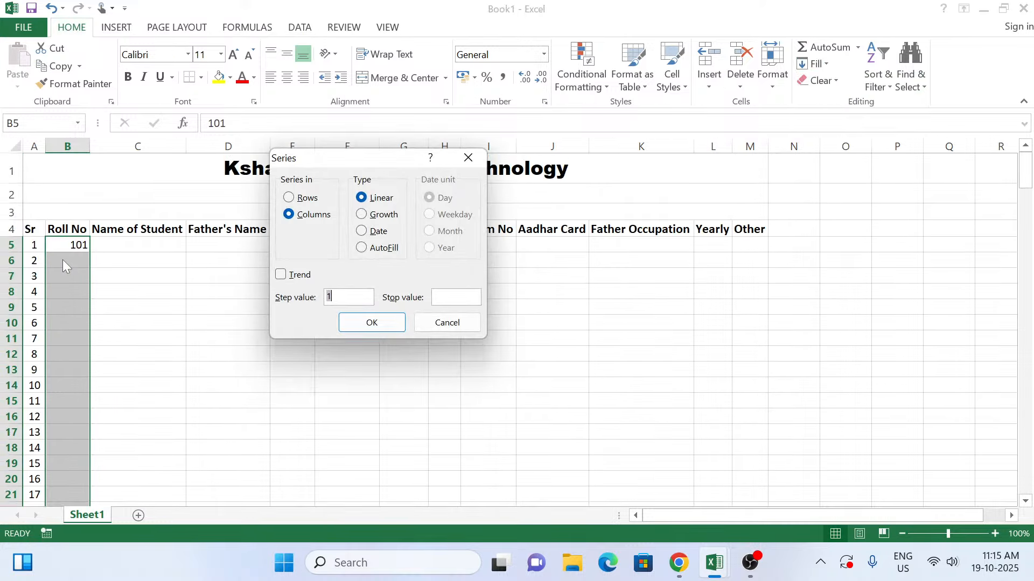
text(101)
key(Tab)
text(201)
key(Tab)
key(Tab)
key(Return)
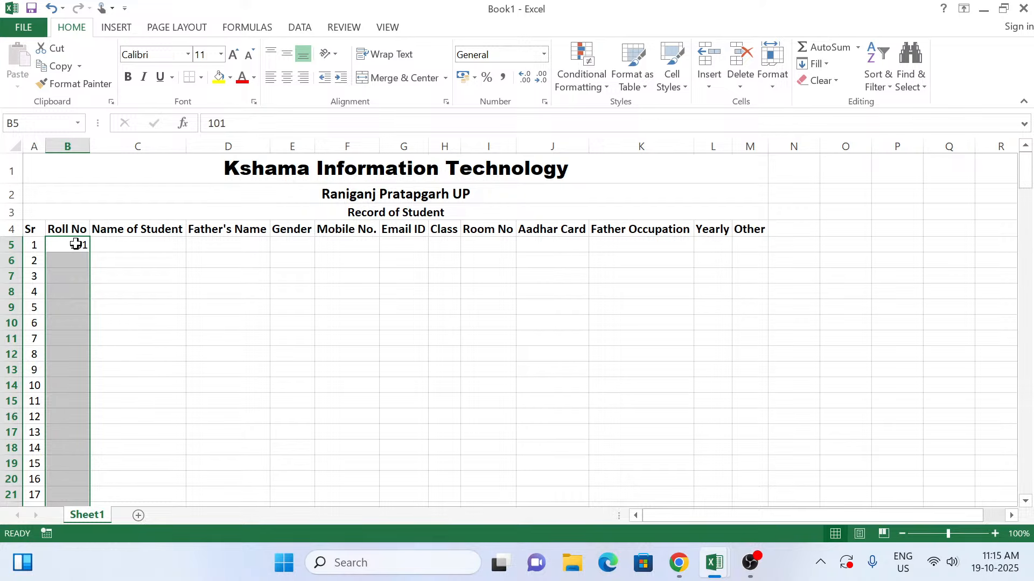
Step: Fill the Roll No column from B5 down to B200 as a series starting at 101
click(75, 244)
drag(89, 252, 97, 539)
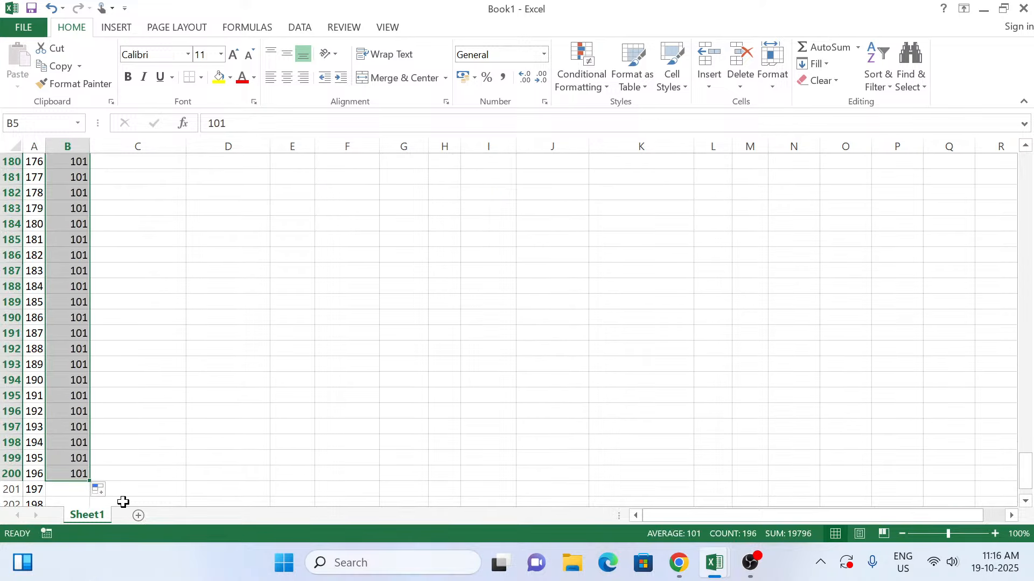
click(103, 491)
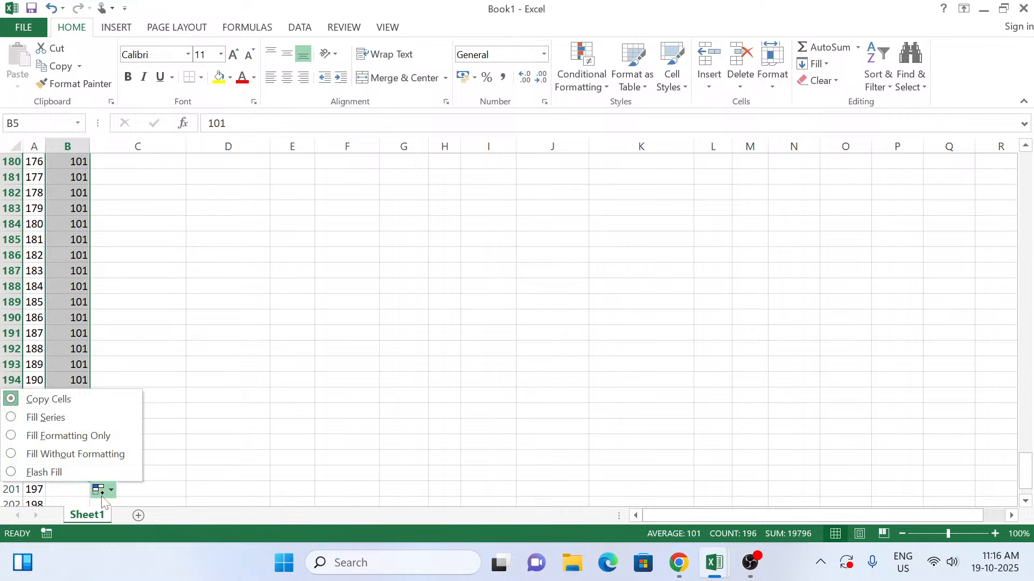
click(61, 426)
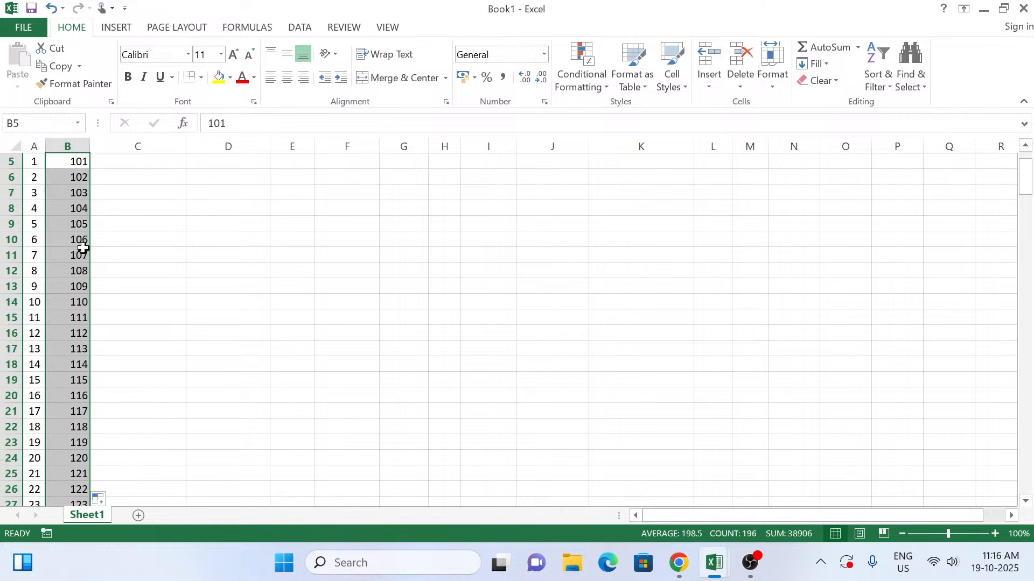
key(Up)
key(Up)
key(Up)
key(Up)
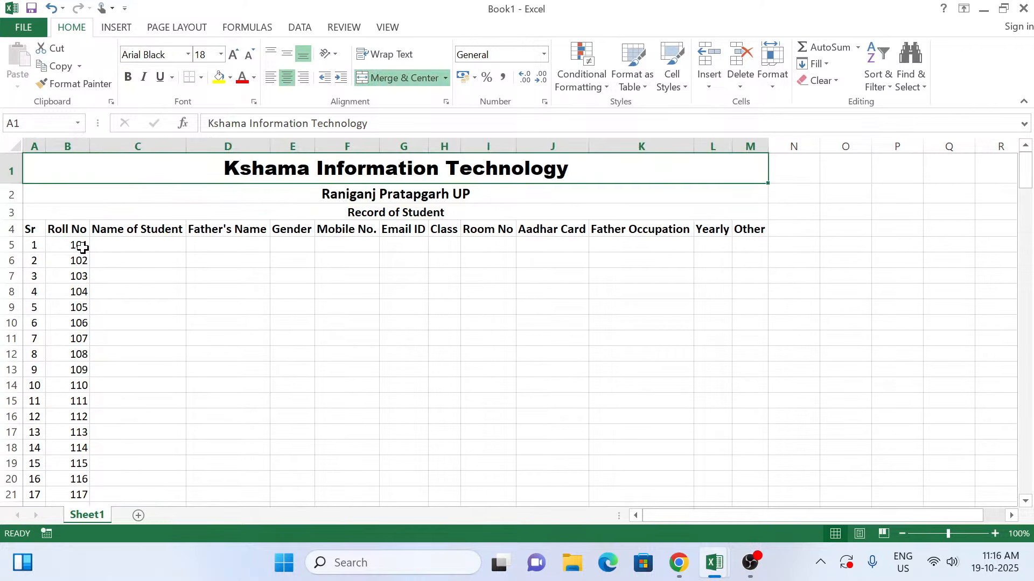
Step: Enter the first student's name in C5 under Name of Student
key(Down)
key(Down)
key(Down)
key(Down)
key(Right)
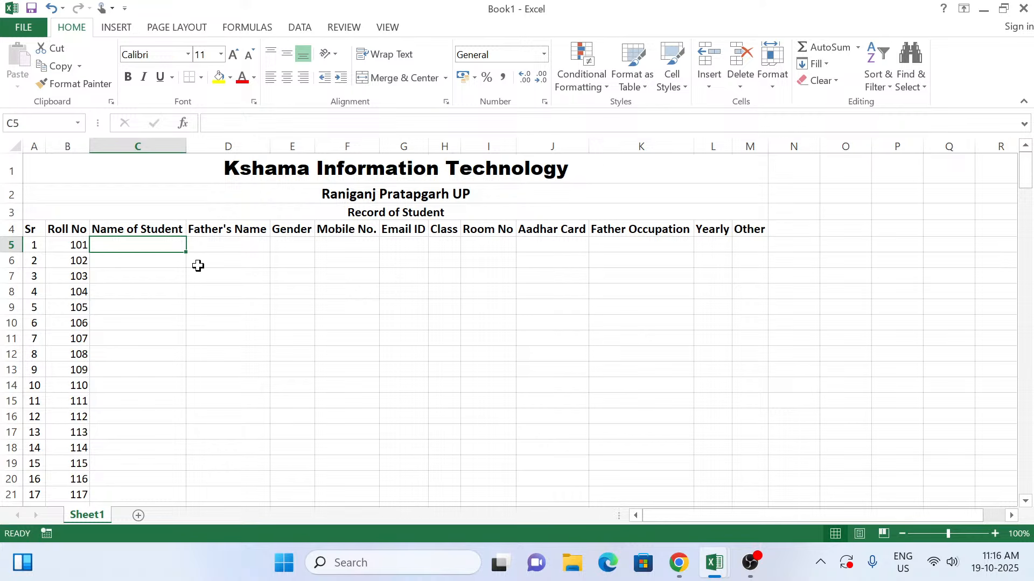
text(R)
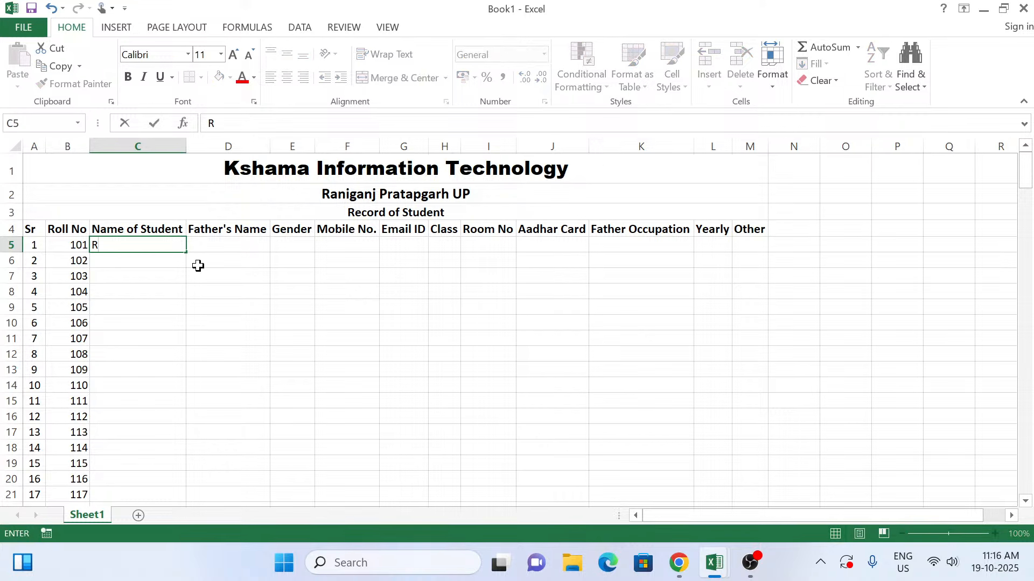
text(amesh)
key(Return)
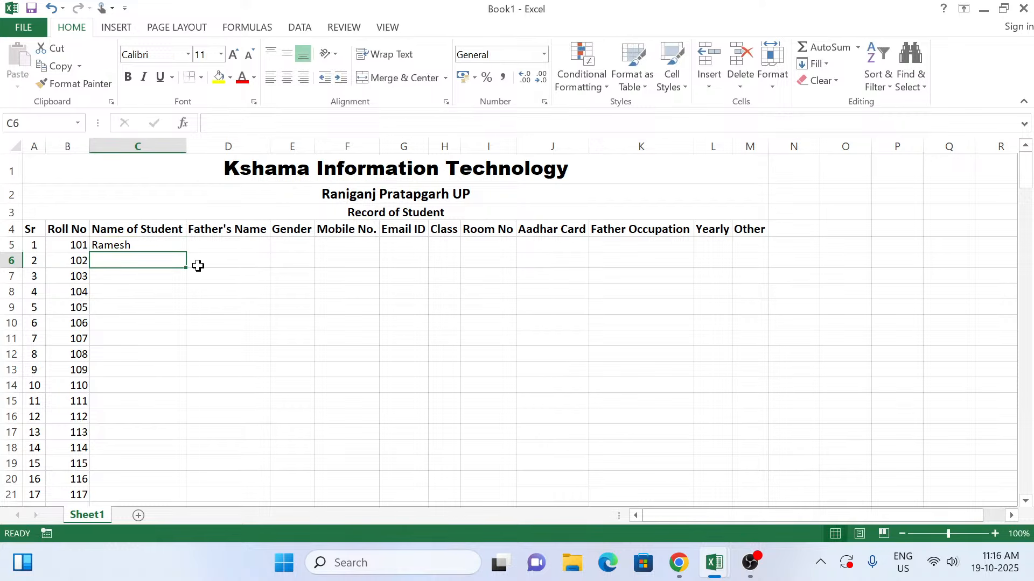
text(Inj)
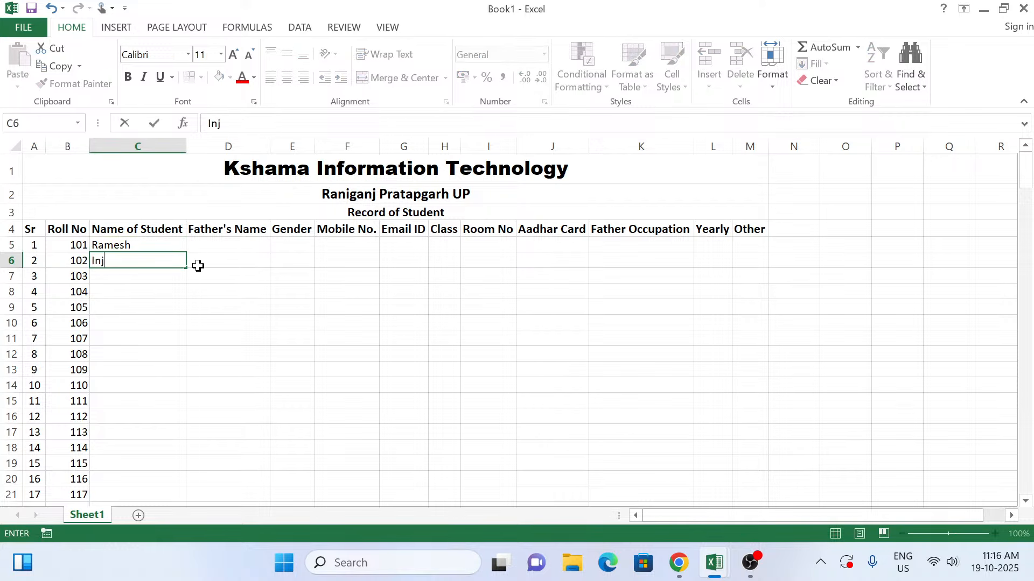
key(BackSpace)
key(BackSpace)
key(BackSpace)
key(Escape)
Step: Enter the father's name for the first student in D5
key(Up)
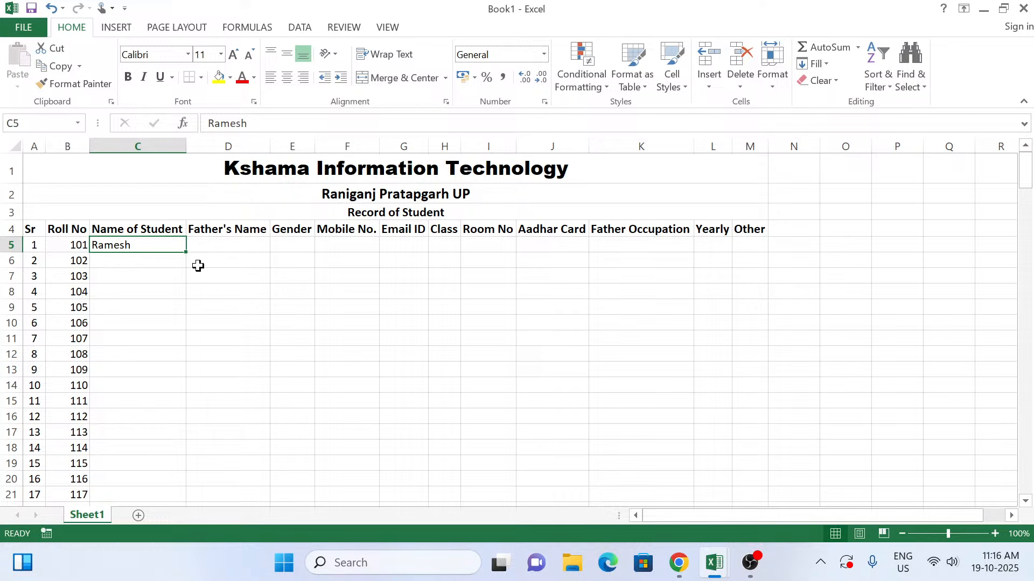
key(Tab)
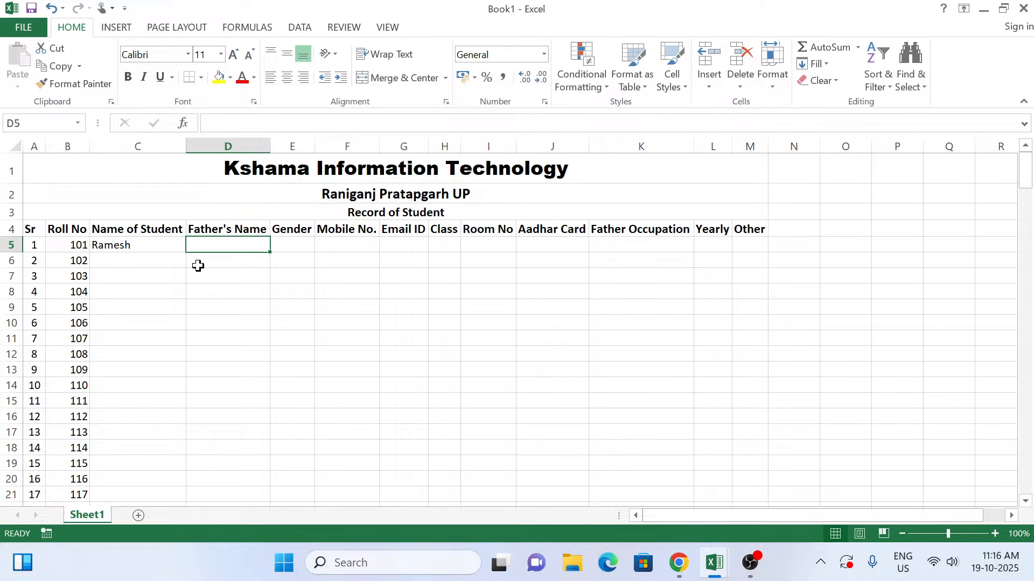
text(Rajesh)
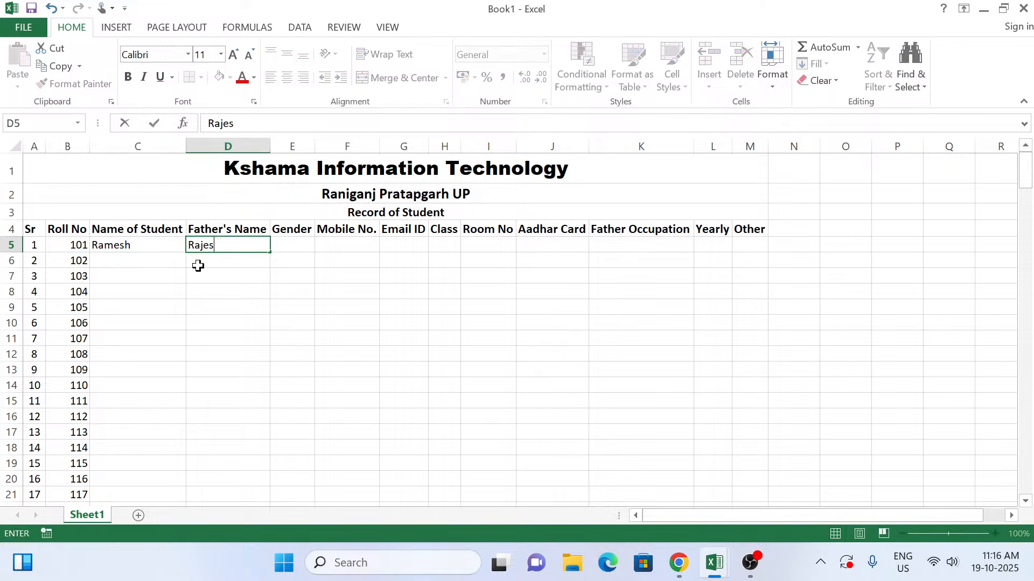
key(Tab)
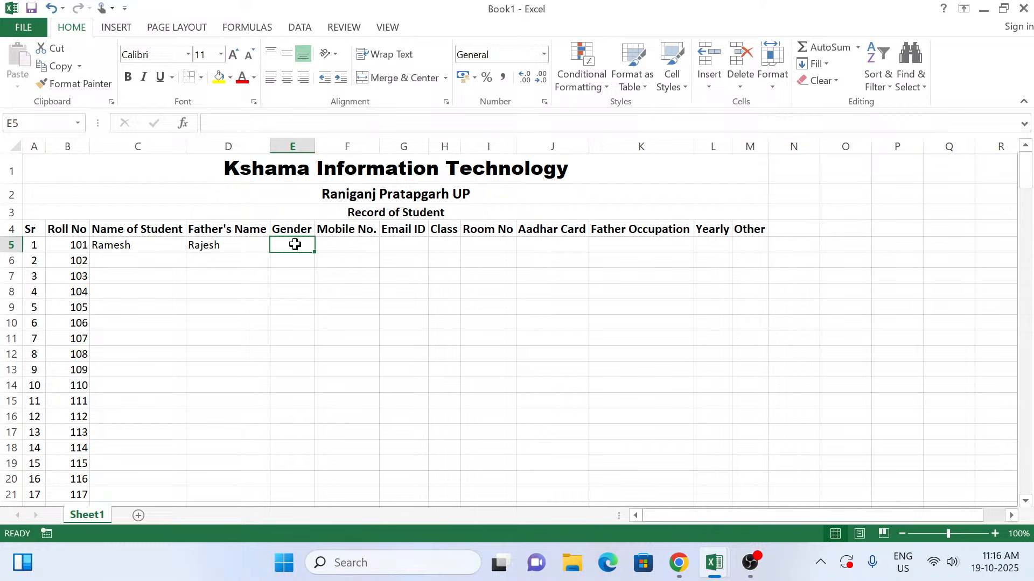
Step: Start a data validation rule for the Gender column from E5 to the sheet's last row, allowing a List
key(ctrl+shift+Down)
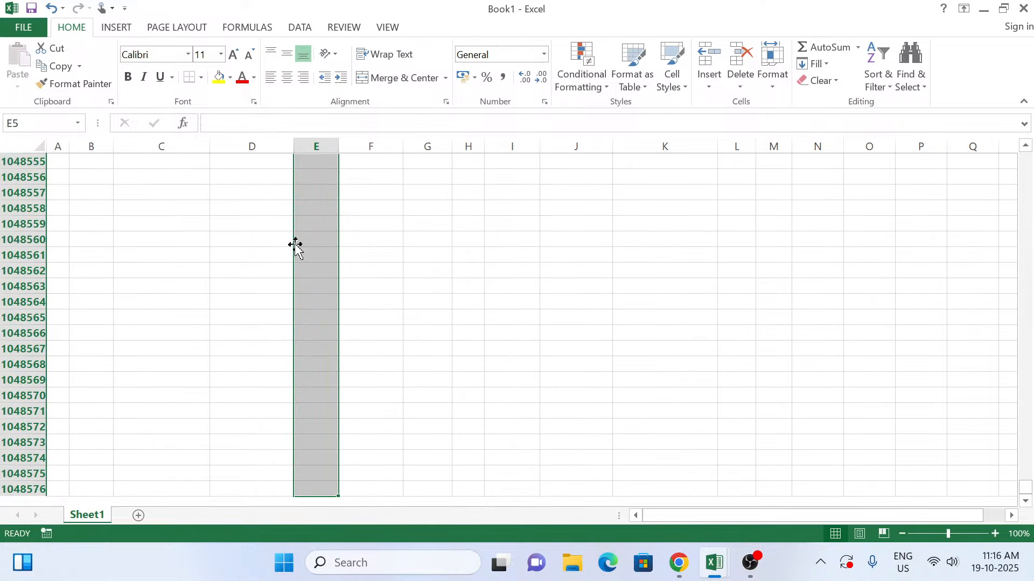
key(alt)
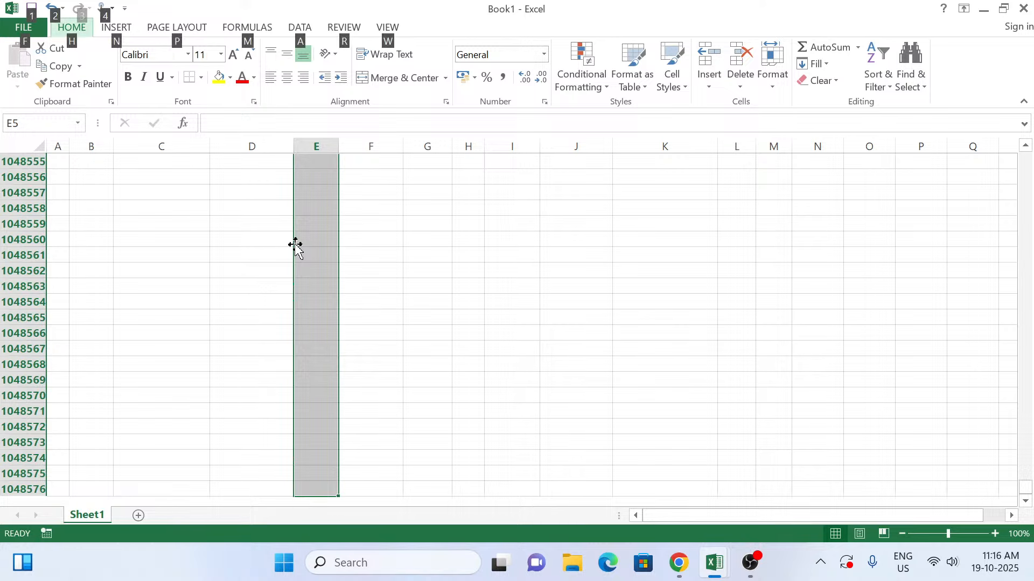
key(a)
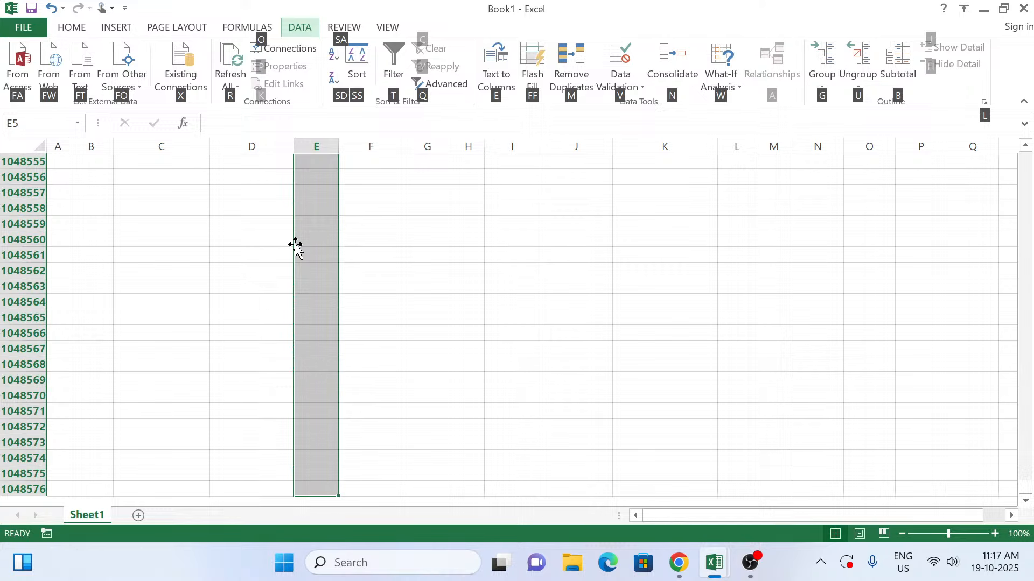
key(v)
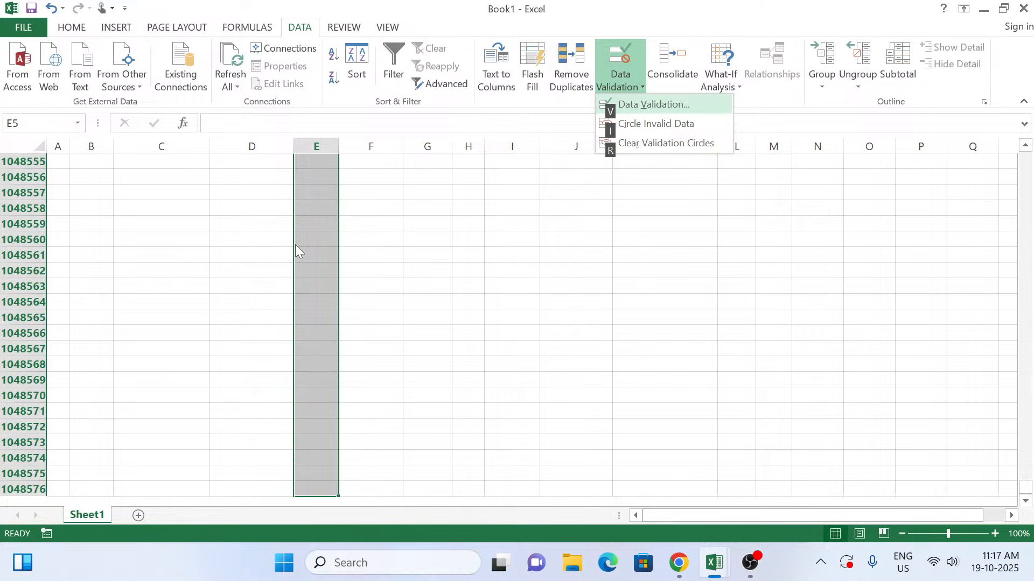
key(v)
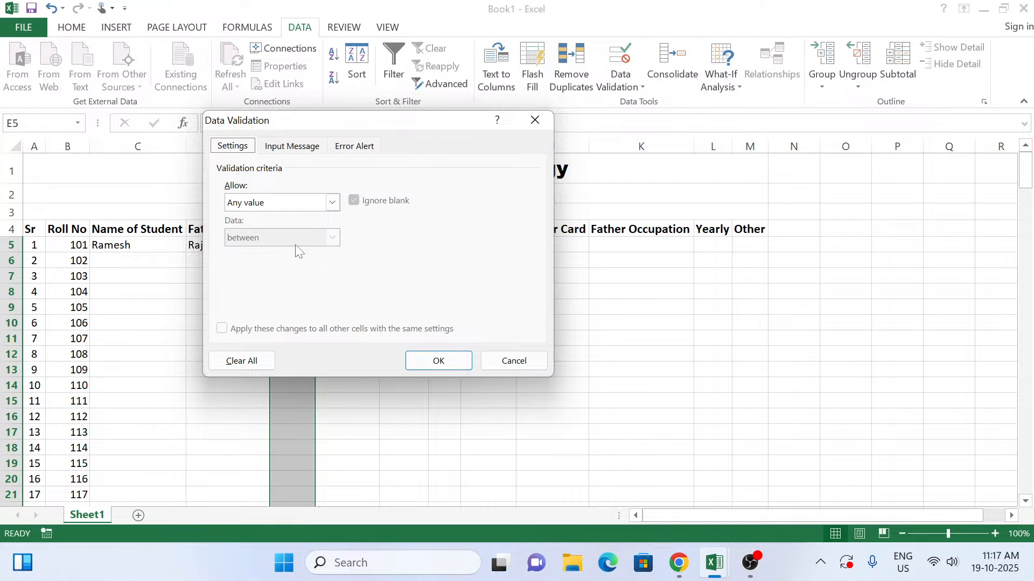
key(Tab)
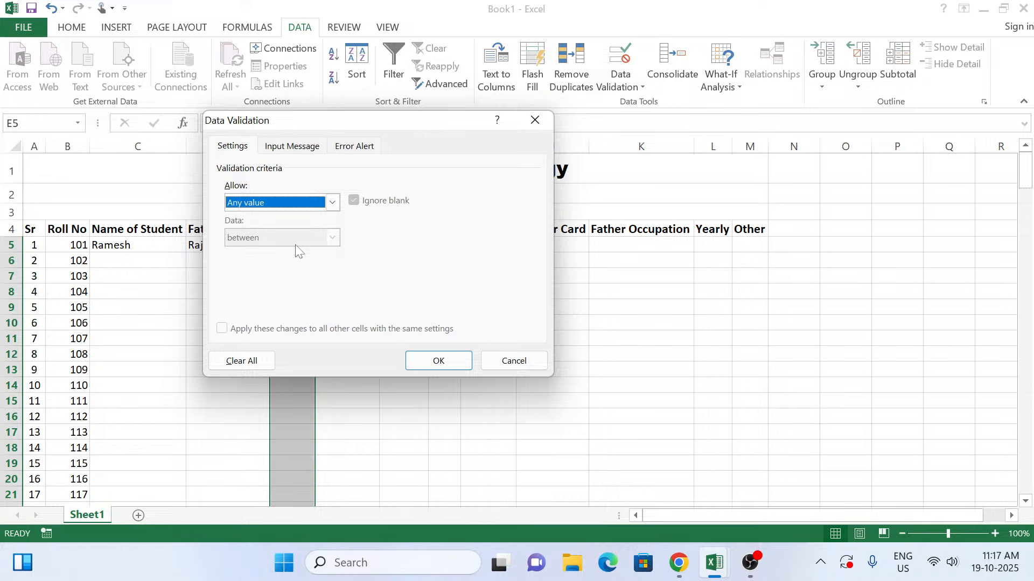
key(alt+Down)
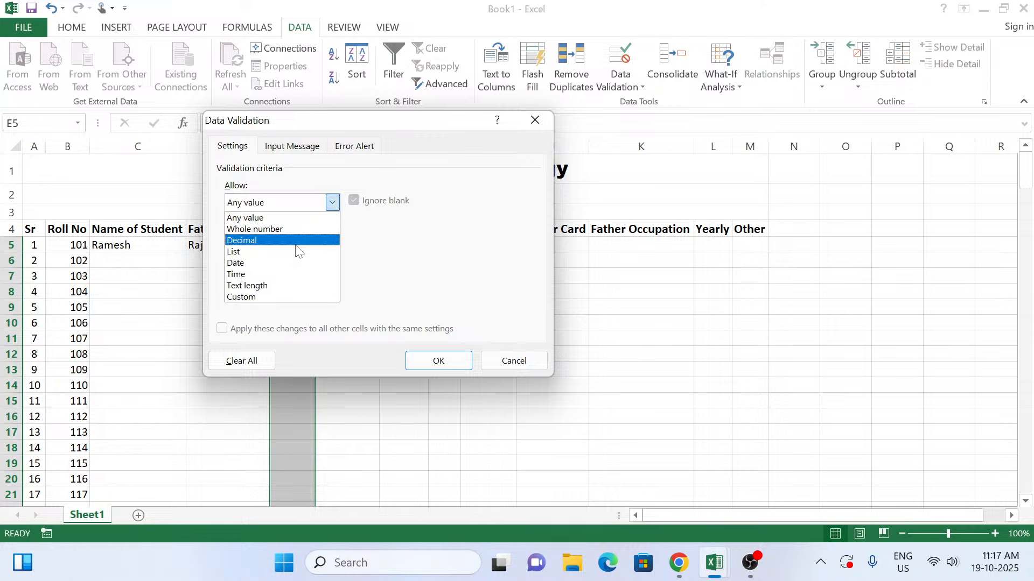
key(Down)
key(Return)
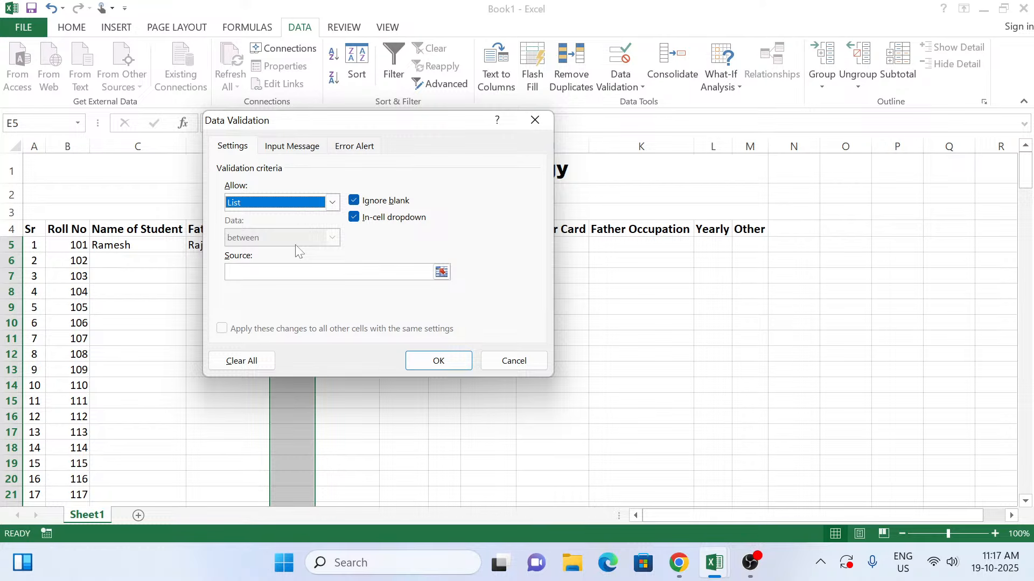
key(alt+Down)
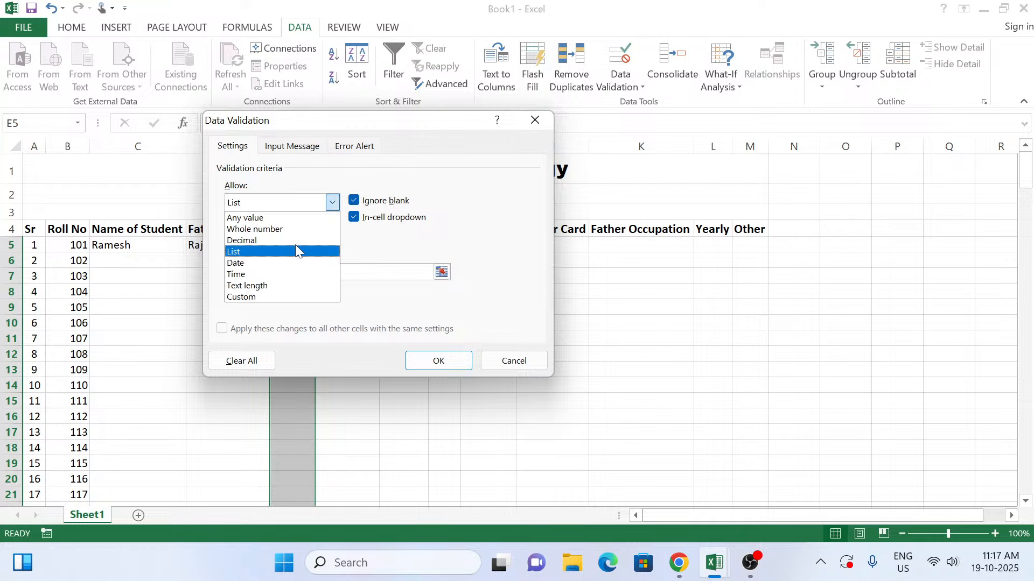
click(296, 251)
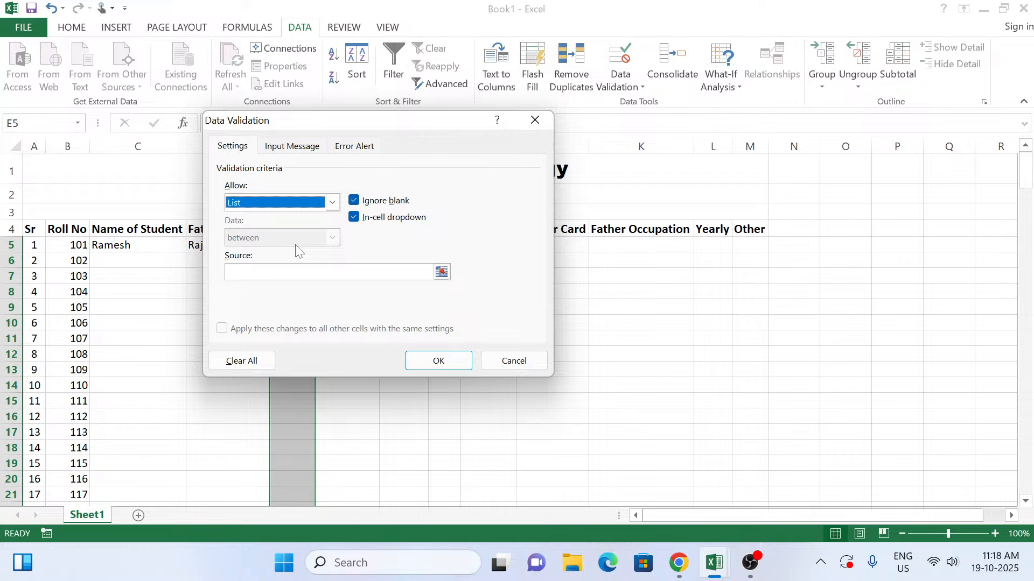
Step: Set the validation list's source to Male,Female and apply the rule to the Gender column
key(alt+s)
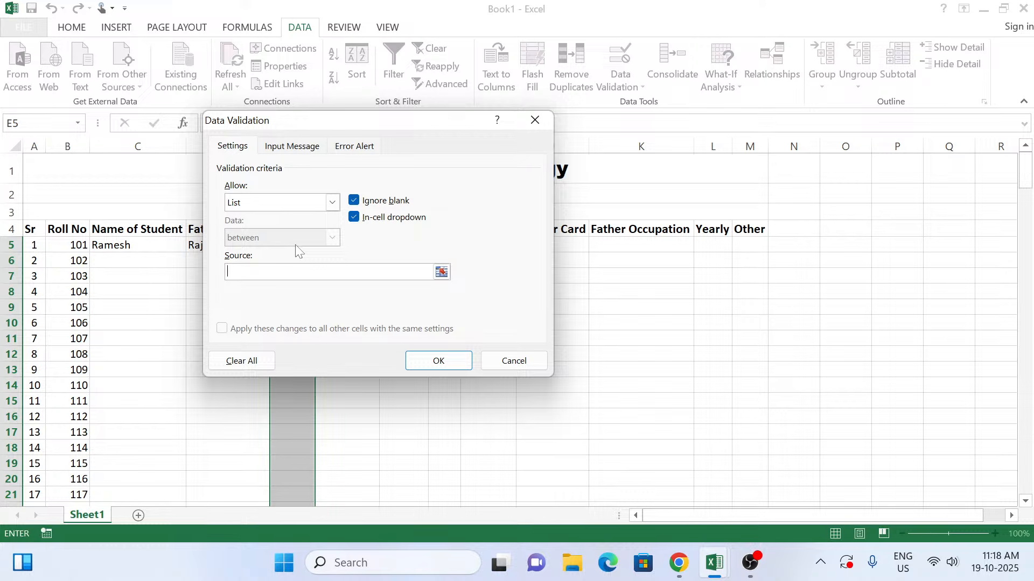
text(Male,Female)
key(Tab)
key(Tab)
key(Tab)
key(Tab)
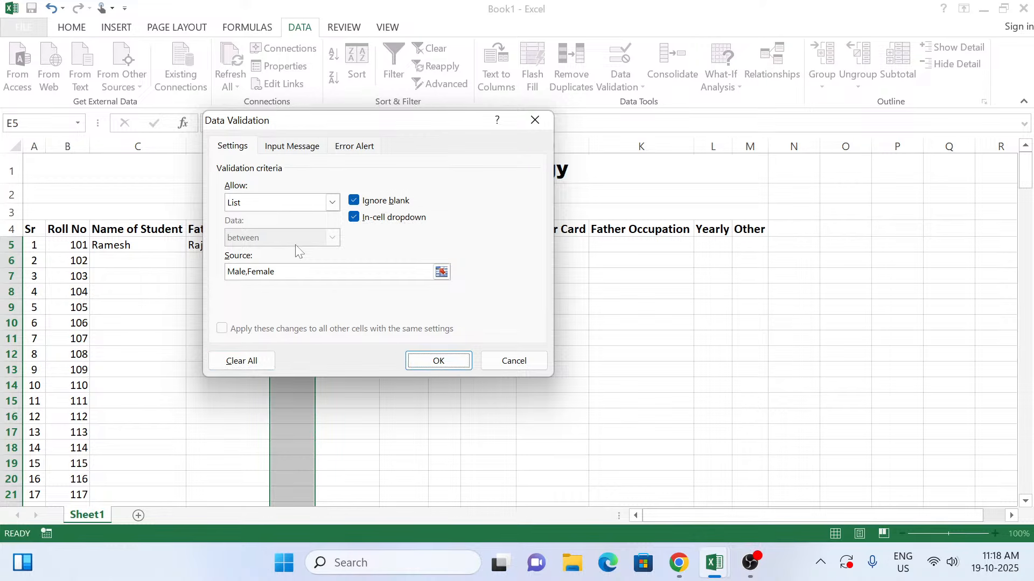
key(Return)
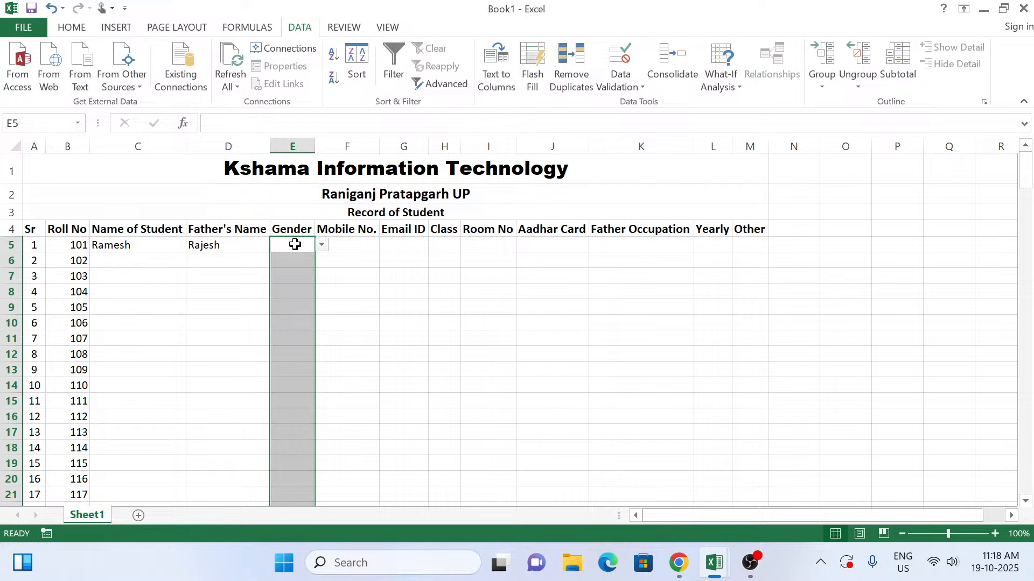
Step: Choose Male as the first student's gender in E5 and check the gender choices offered in E6
click(321, 245)
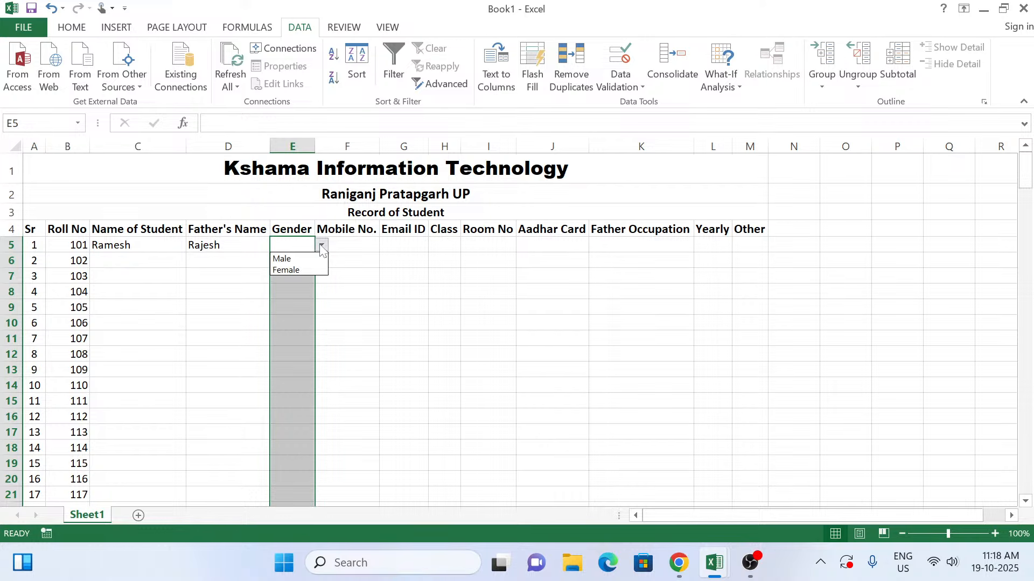
click(293, 260)
click(294, 260)
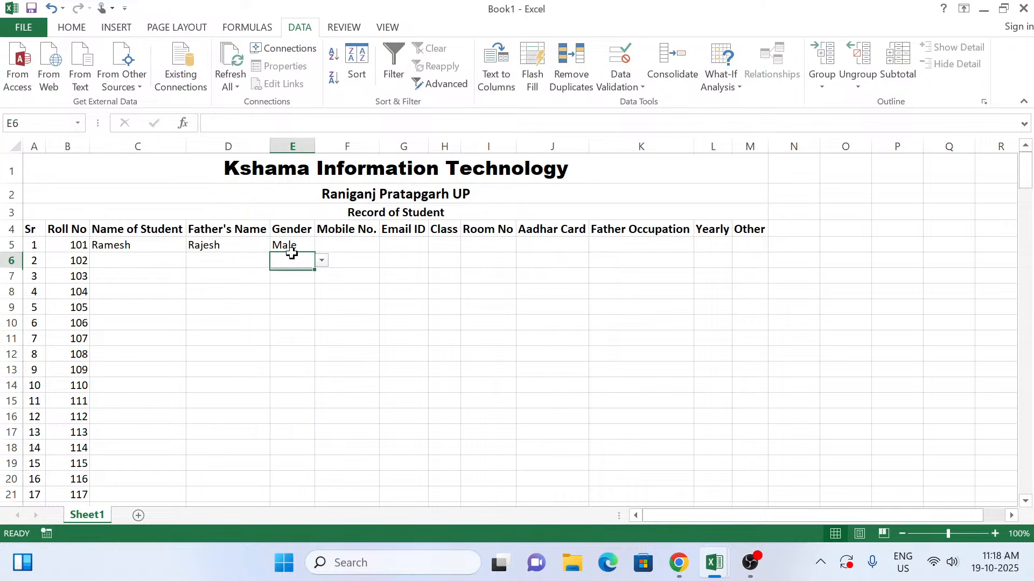
click(321, 261)
key(Escape)
Step: Enter the first student's mobile number in F5
click(290, 242)
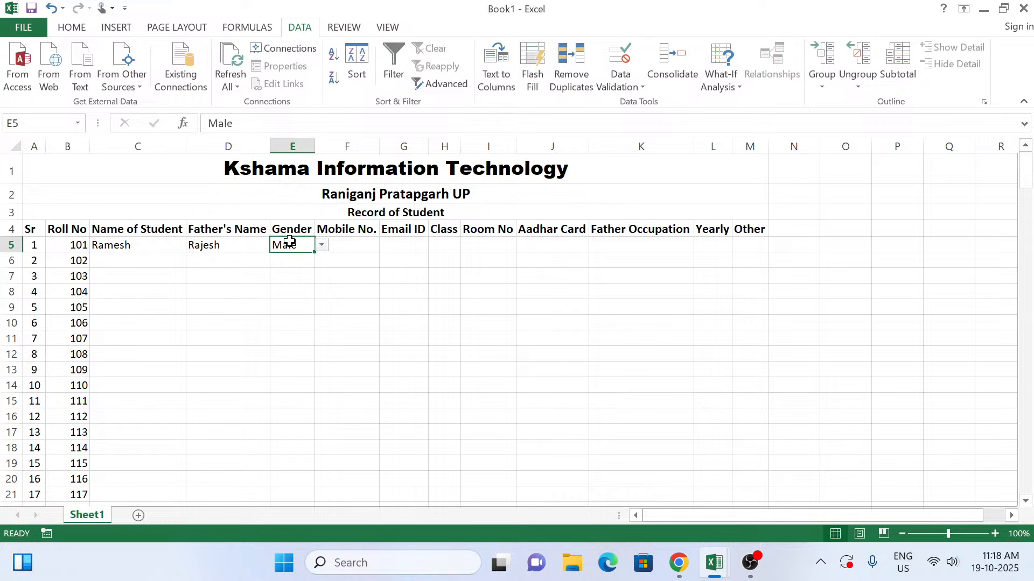
key(Right)
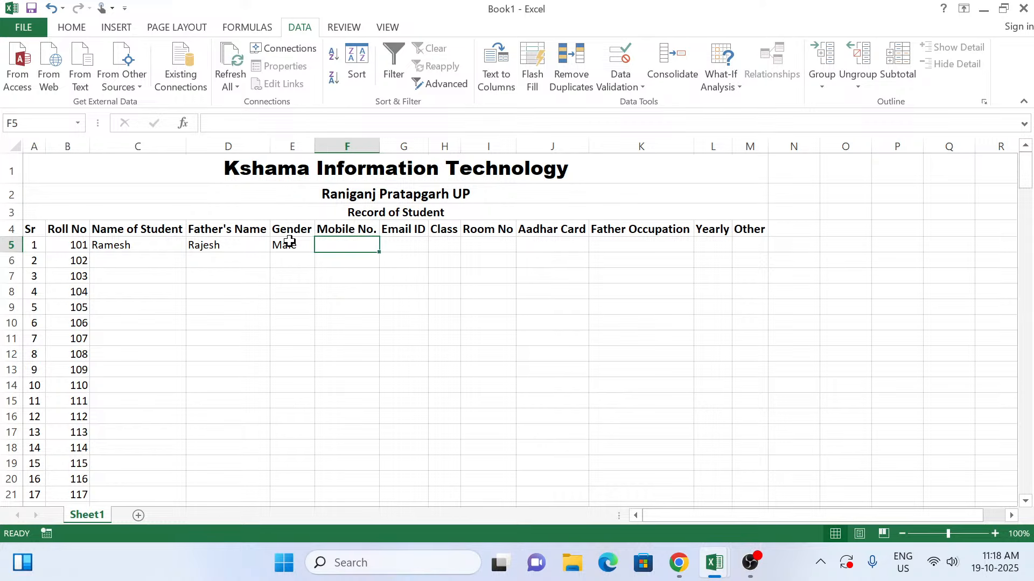
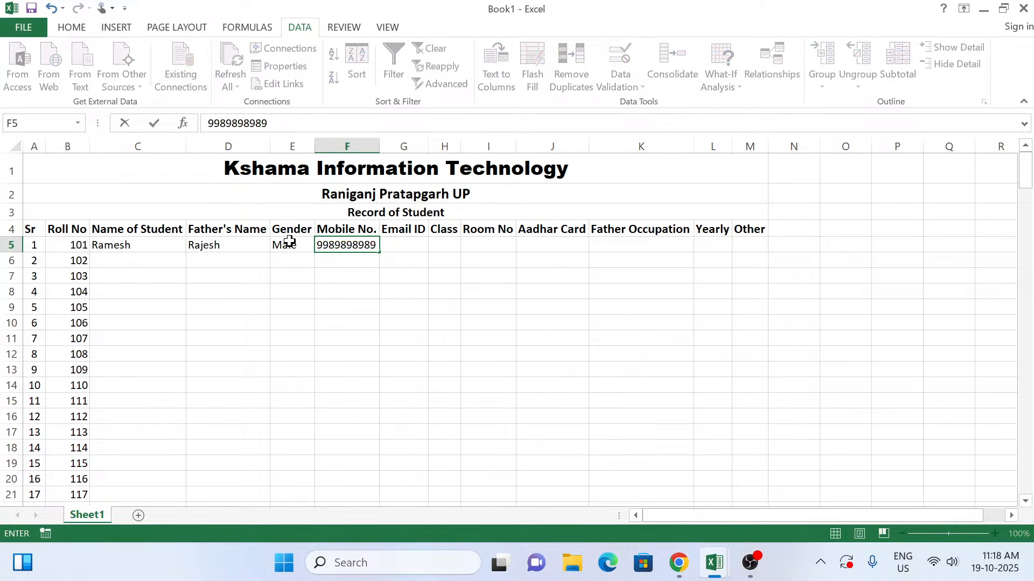
key(Tab)
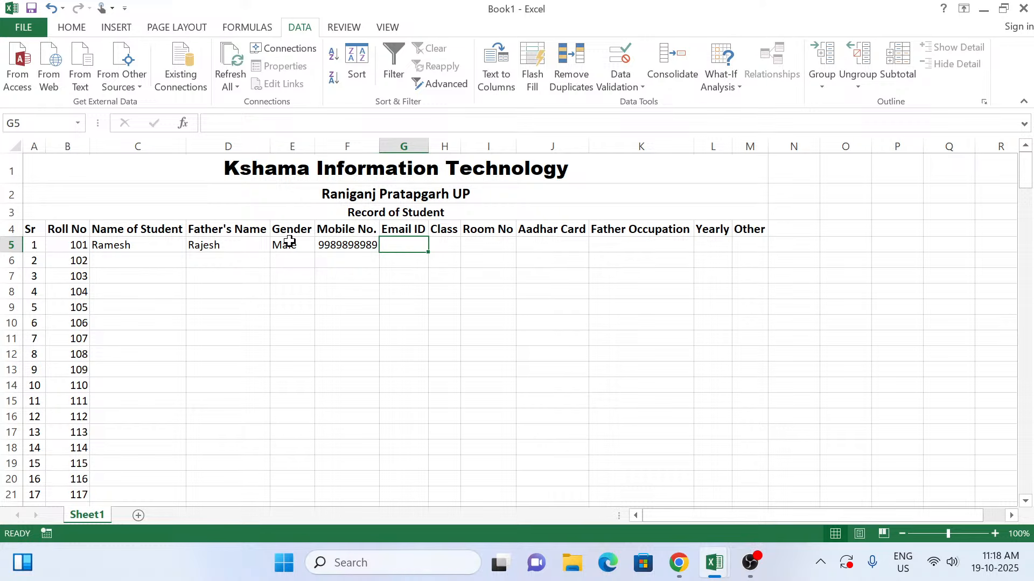
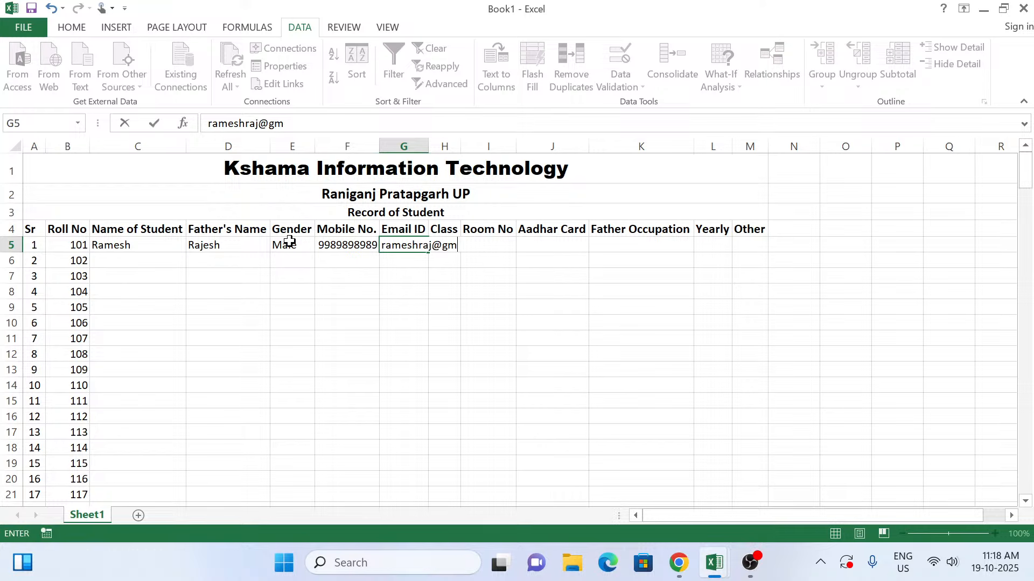
Step: Enter the first student's email address in G5 and 10 as the class in H5
key(Tab)
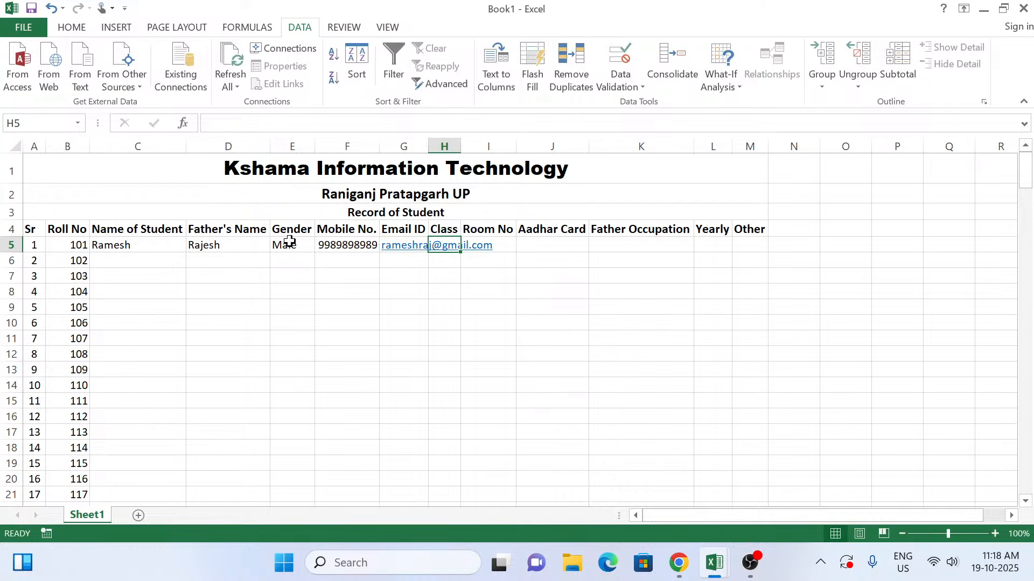
text(10)
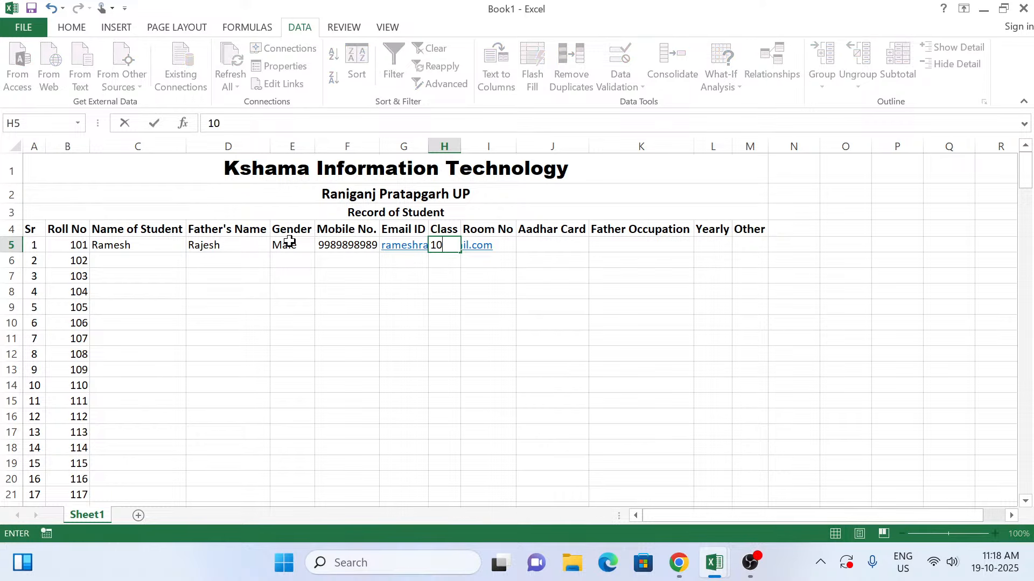
key(Tab)
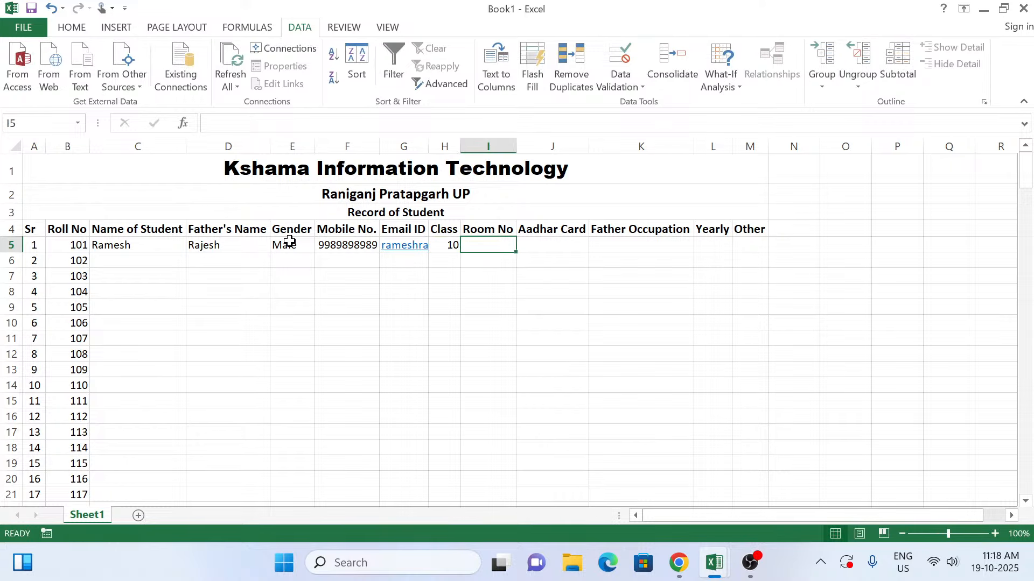
Step: Start a data validation rule for the Class column from H5 to the sheet's last row, allowing a List
click(449, 246)
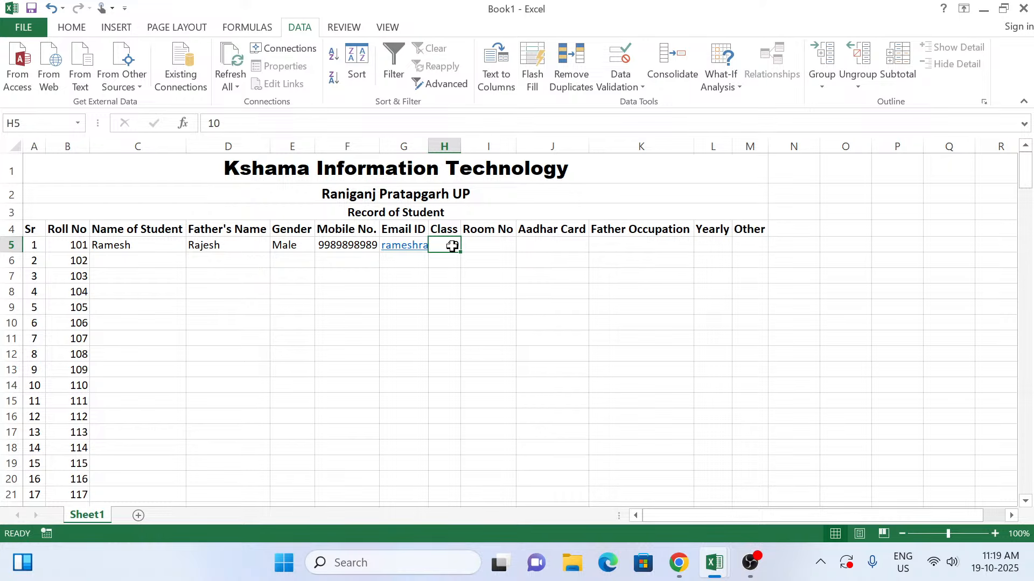
key(ctrl+shift+Down)
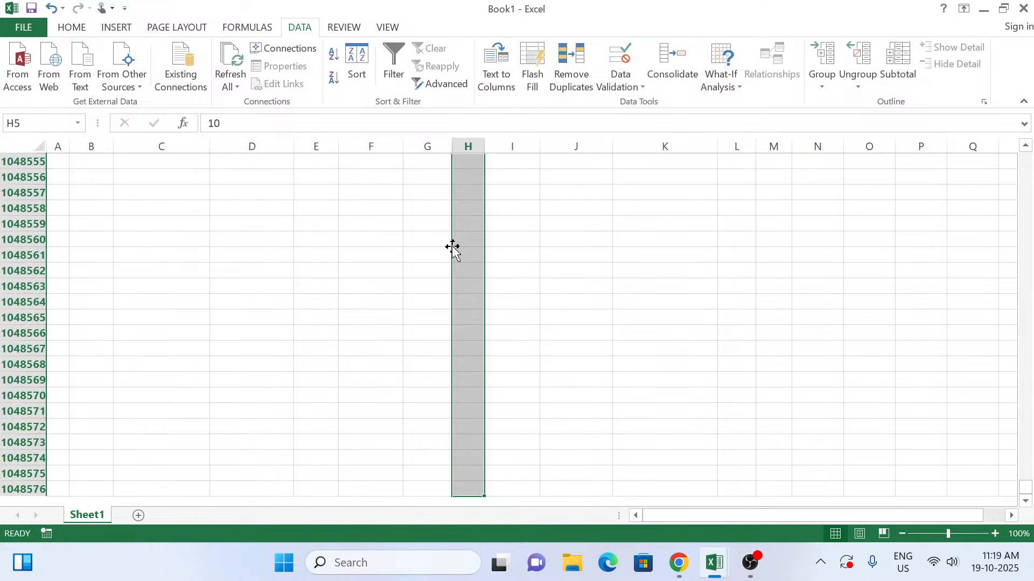
key(alt)
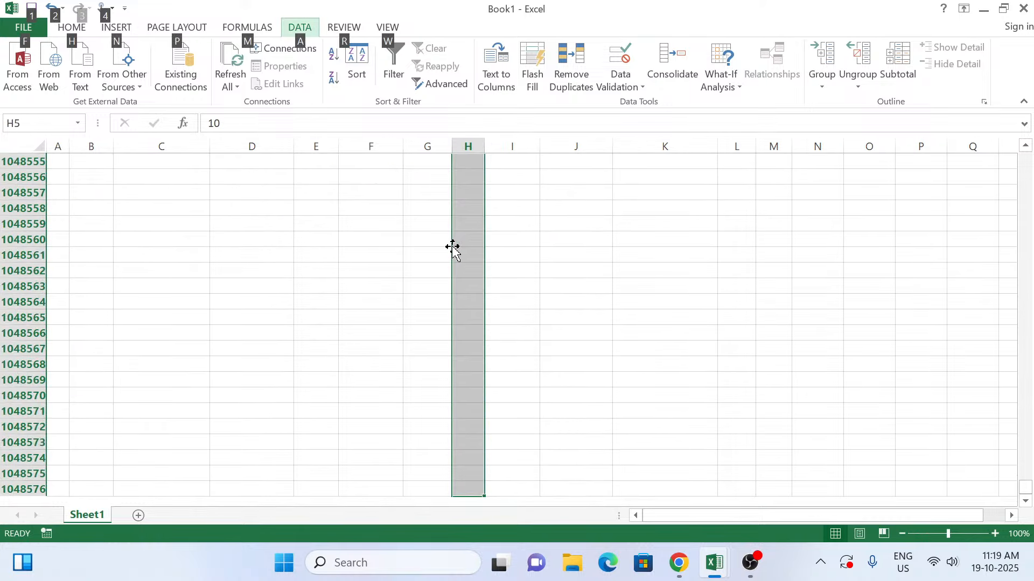
key(a)
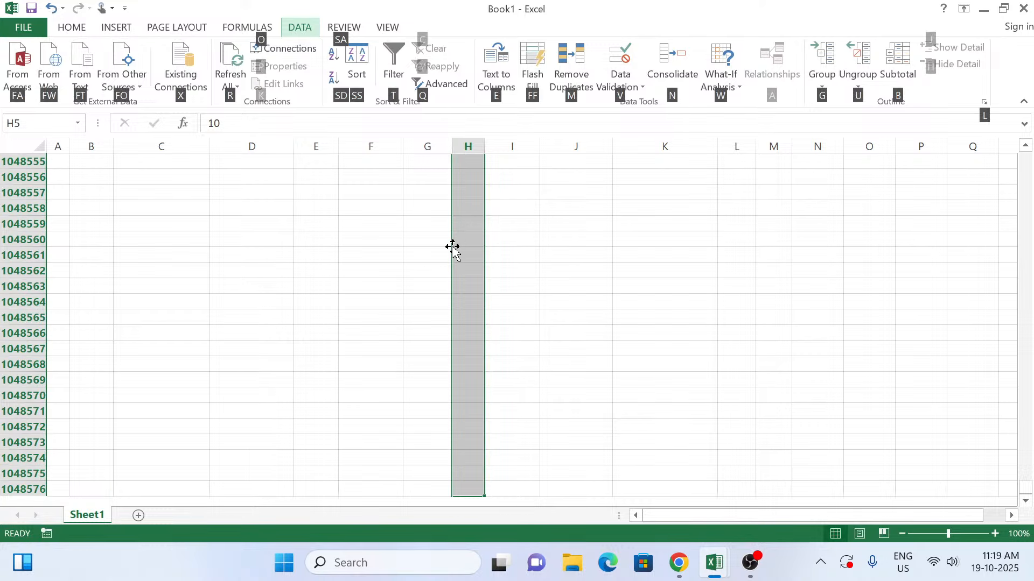
key(v)
key(v)
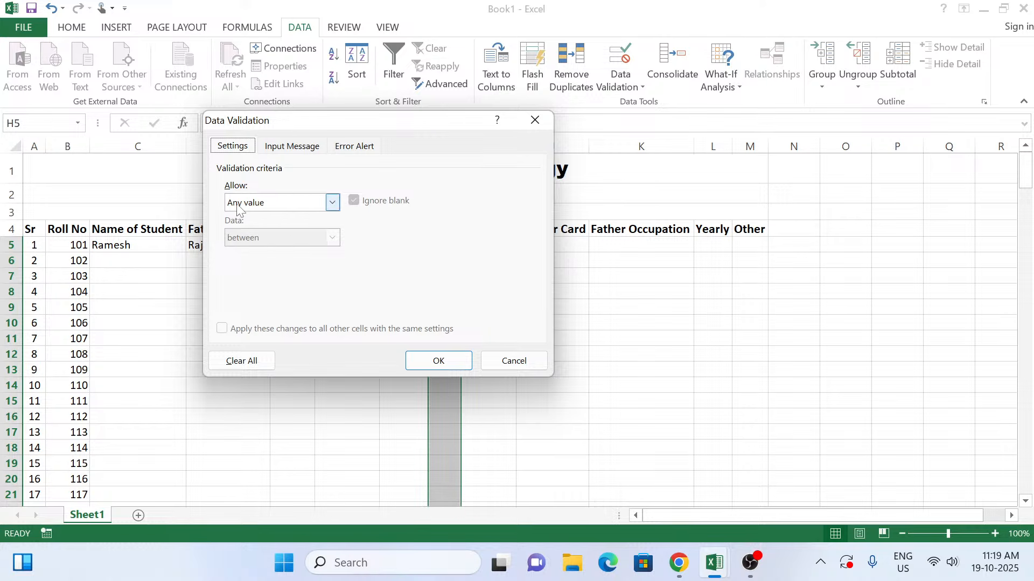
click(330, 205)
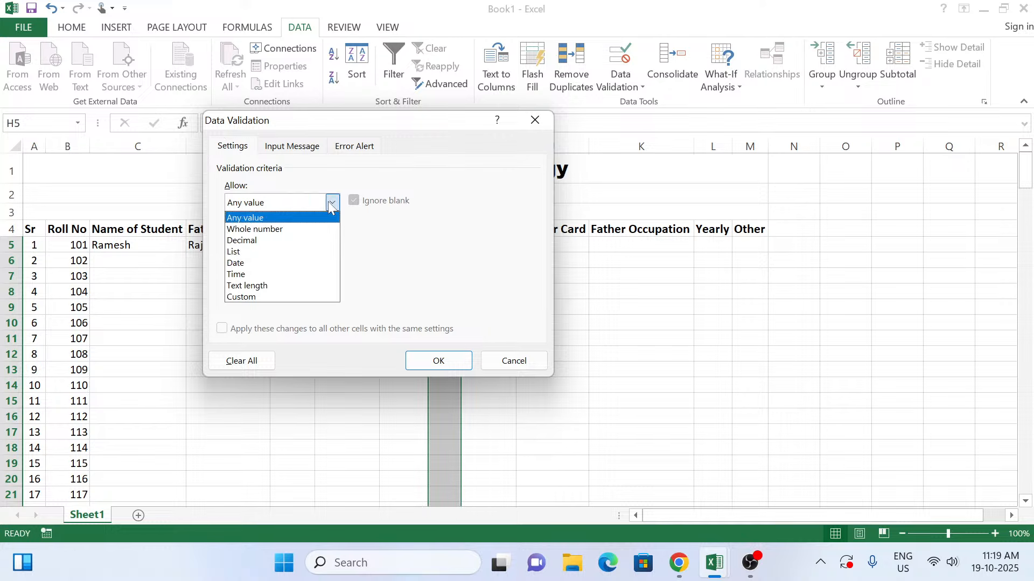
click(293, 252)
click(294, 272)
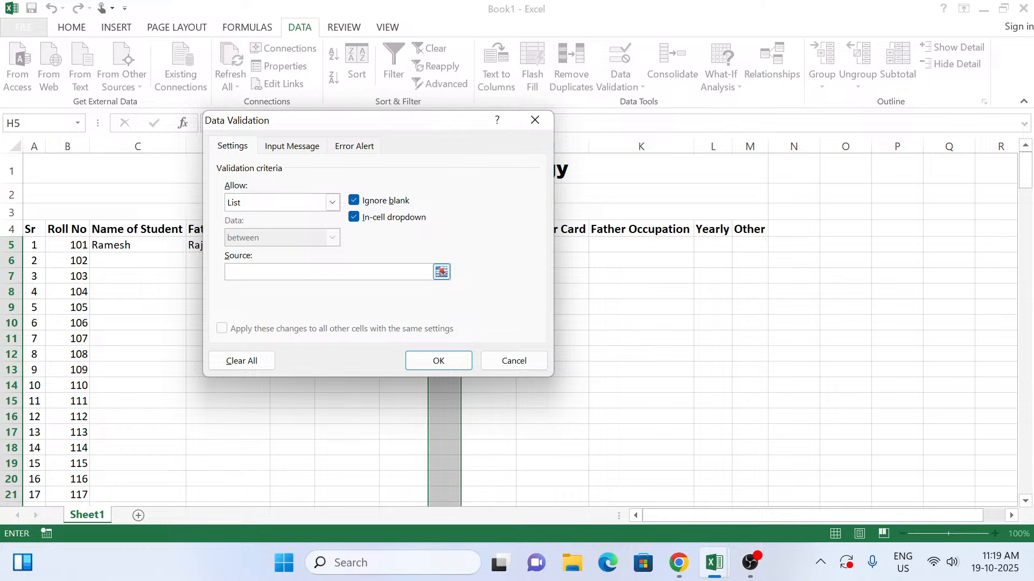
Step: Set the validation list's source to 9,10,11,12 and apply the rule to the Class column
text(9,10,11,12)
click(439, 360)
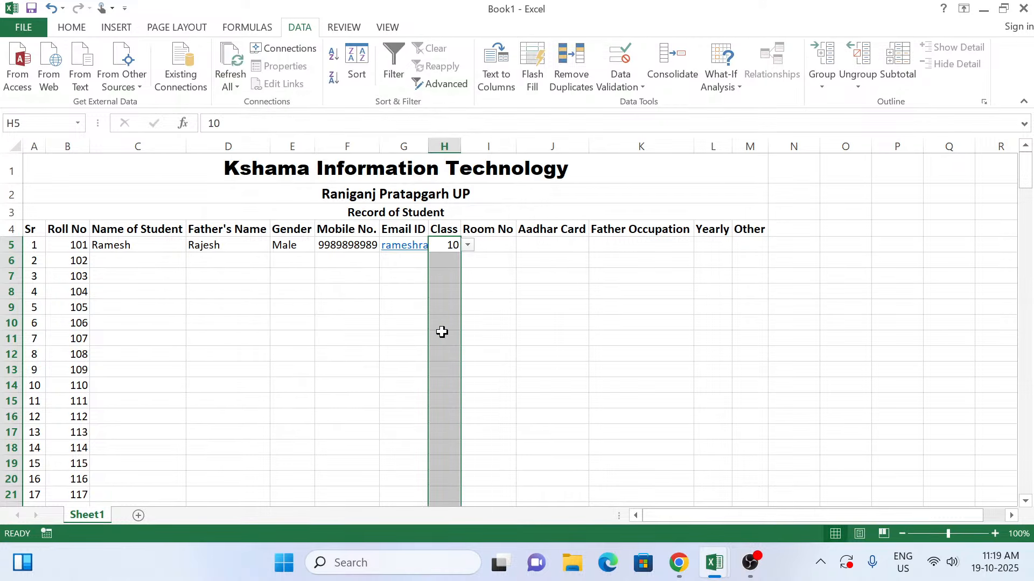
Step: Test the class choices in H5 by picking 9, and set the first student's class to 12
click(455, 249)
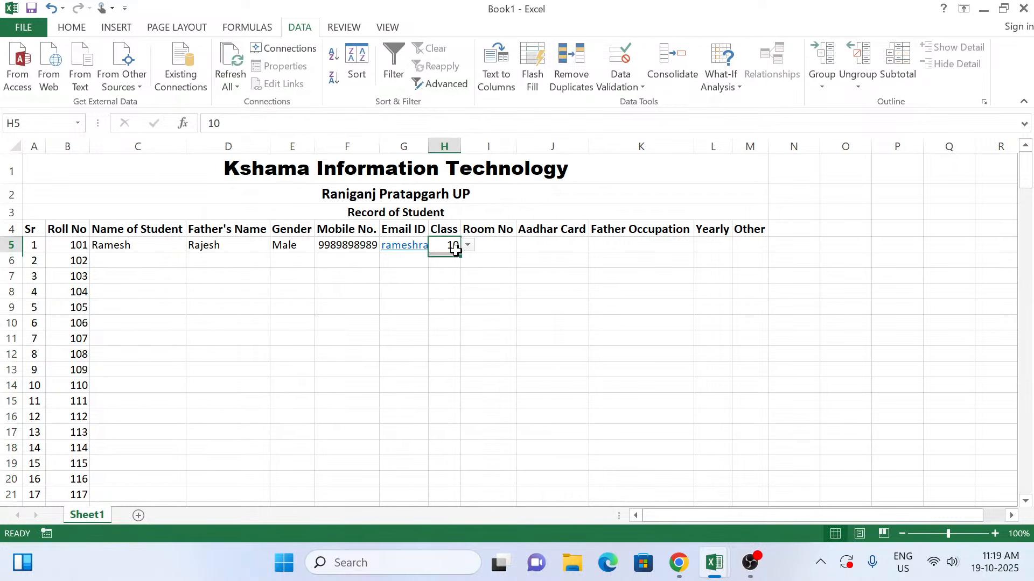
click(467, 246)
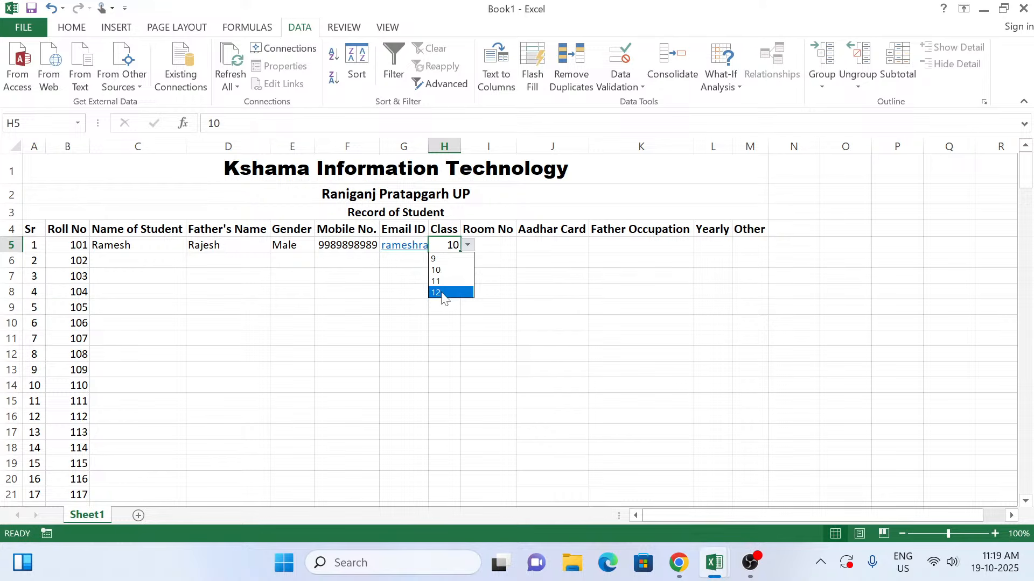
click(438, 259)
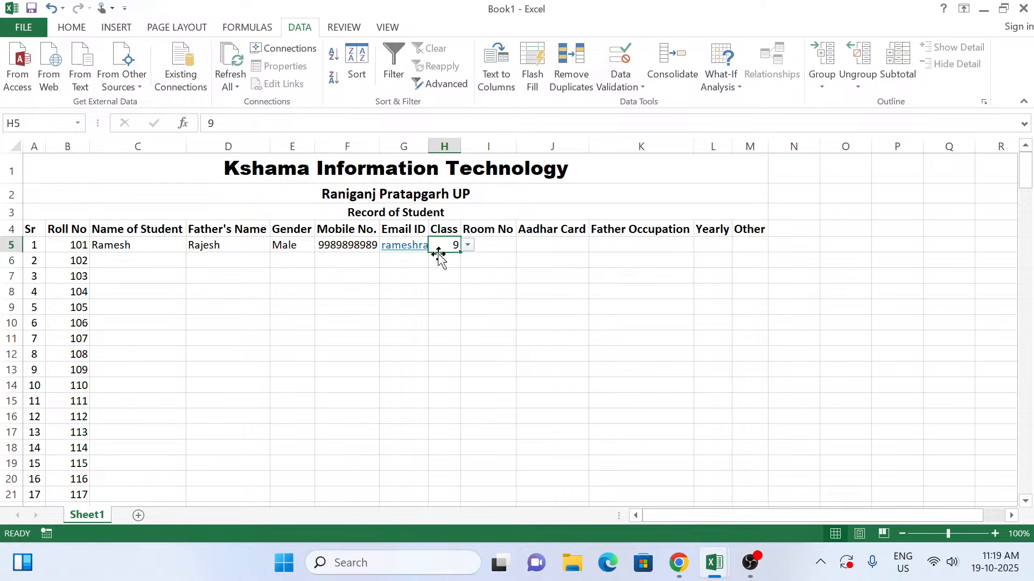
click(468, 246)
click(450, 292)
key(Tab)
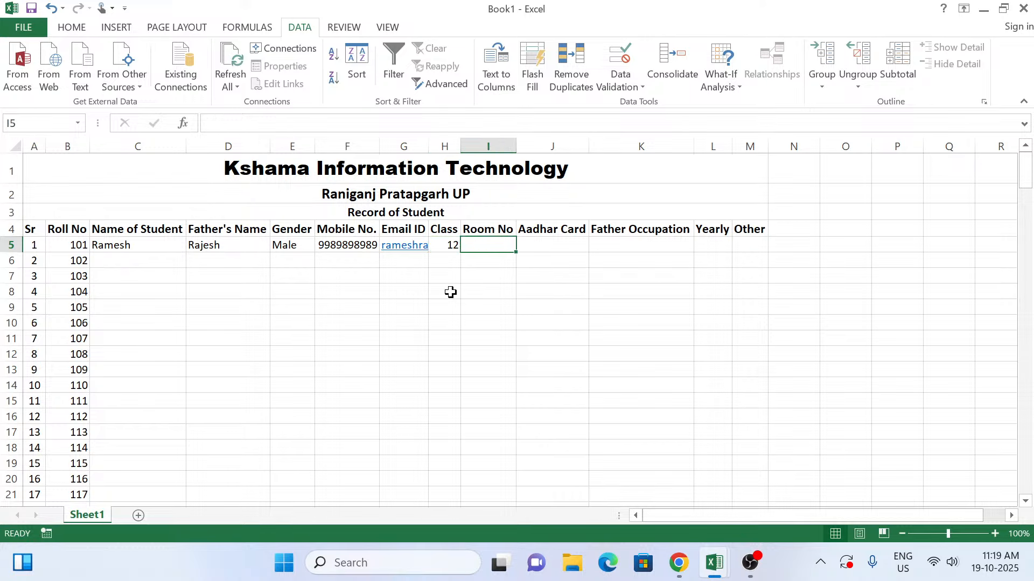
Step: Enter 15 as the first student's room number in I5 and fill in the Aadhar card number in J5
text(15)
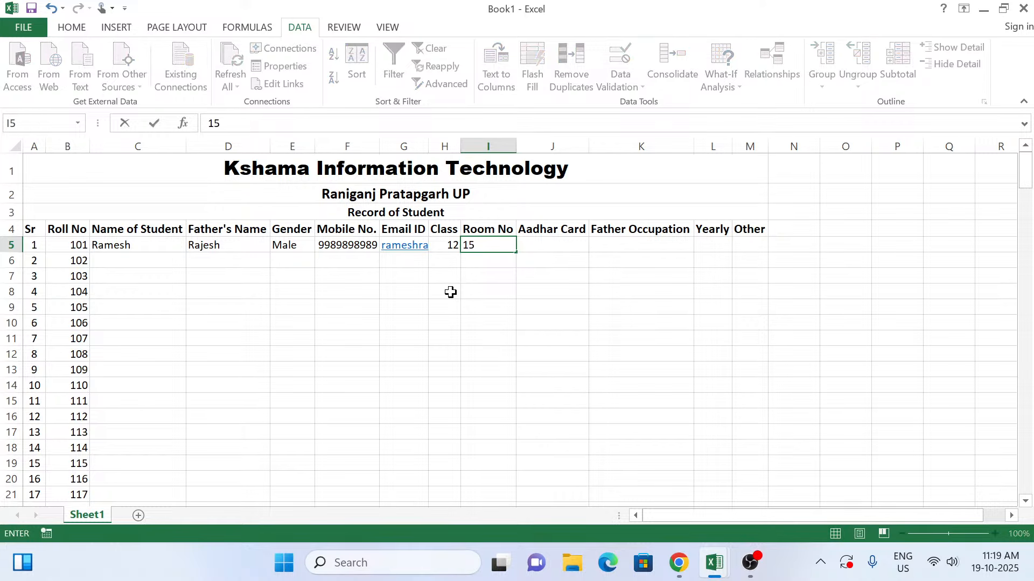
key(Tab)
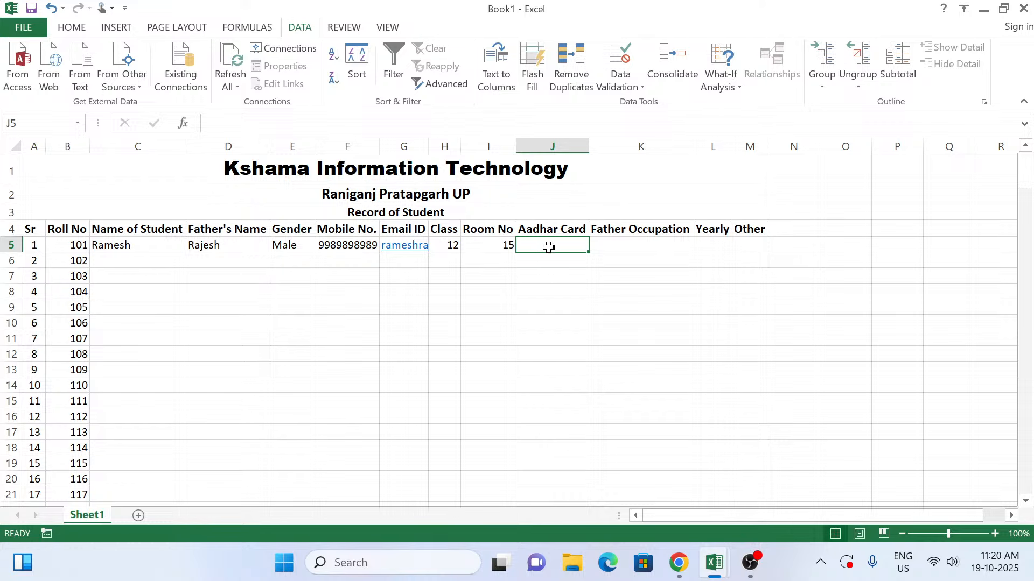
text(9898987878786)
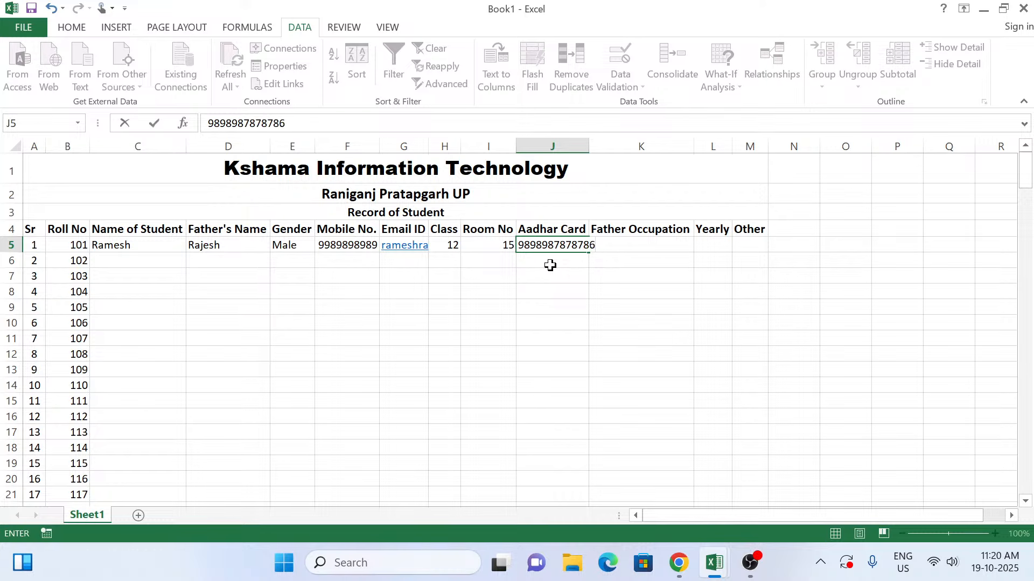
key(Return)
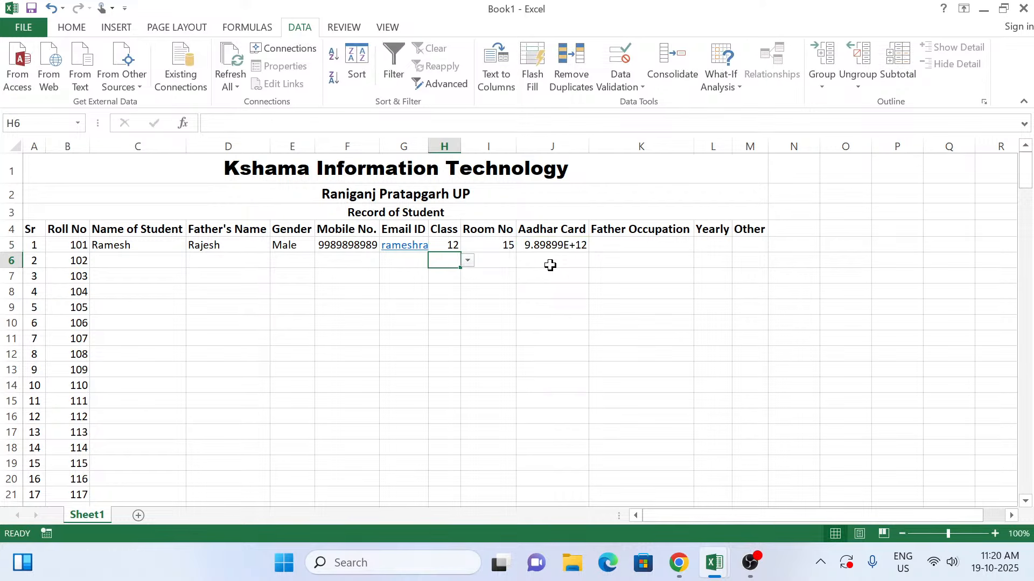
Step: Format the Aadhar Card column from J5 to the sheet's last row as Number with no decimal places
click(554, 245)
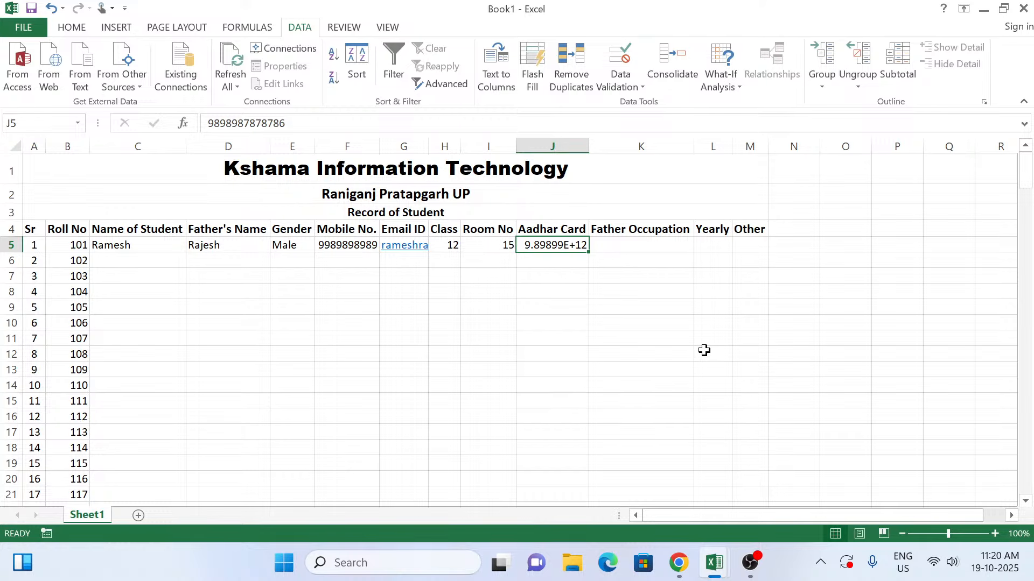
key(ctrl+shift+Down)
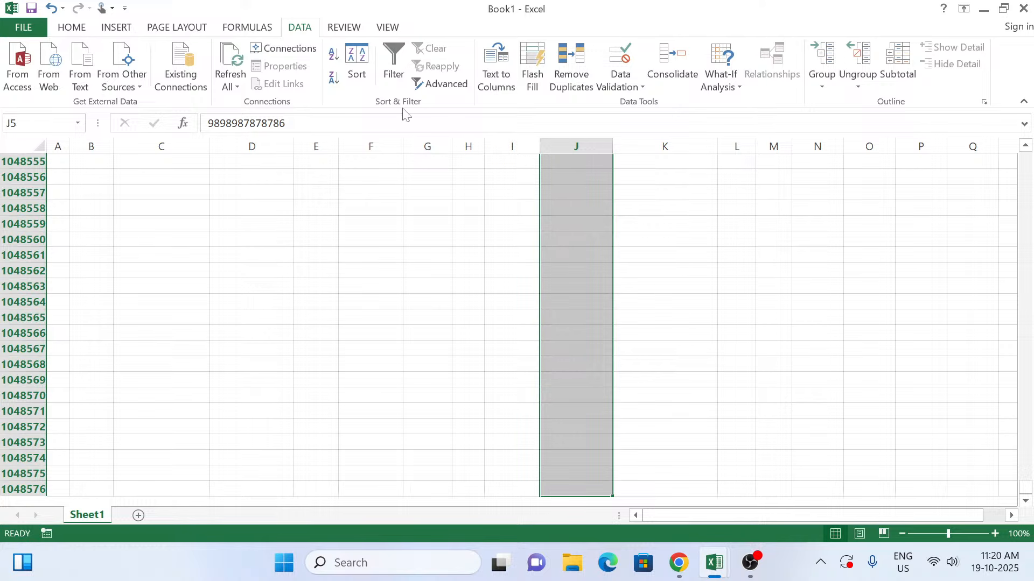
click(71, 29)
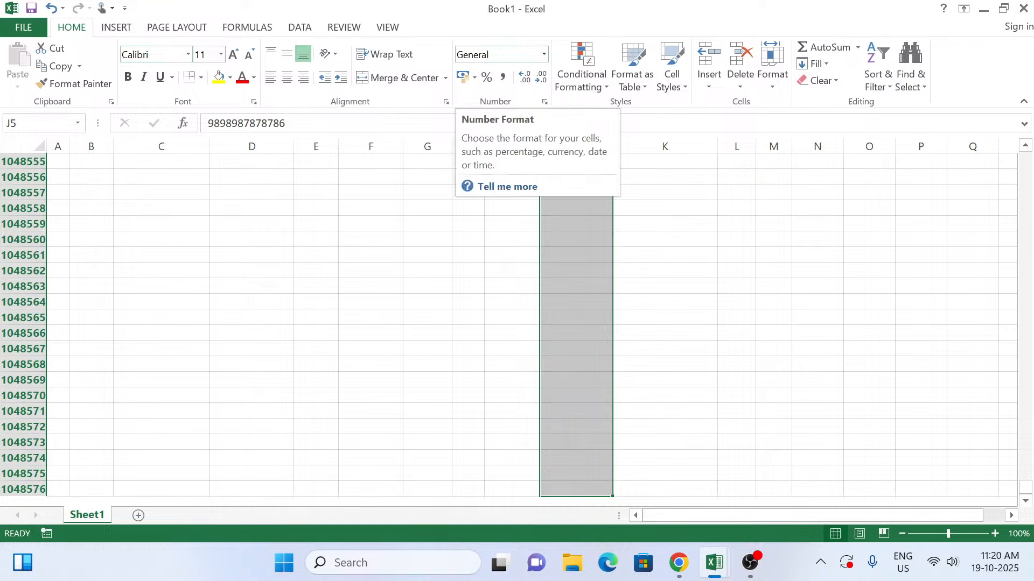
click(544, 55)
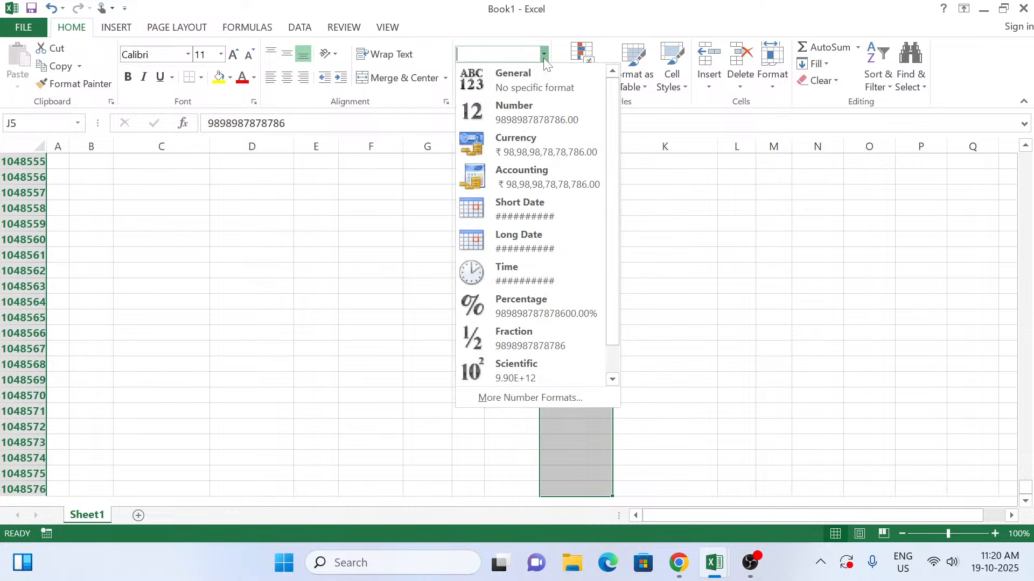
click(535, 114)
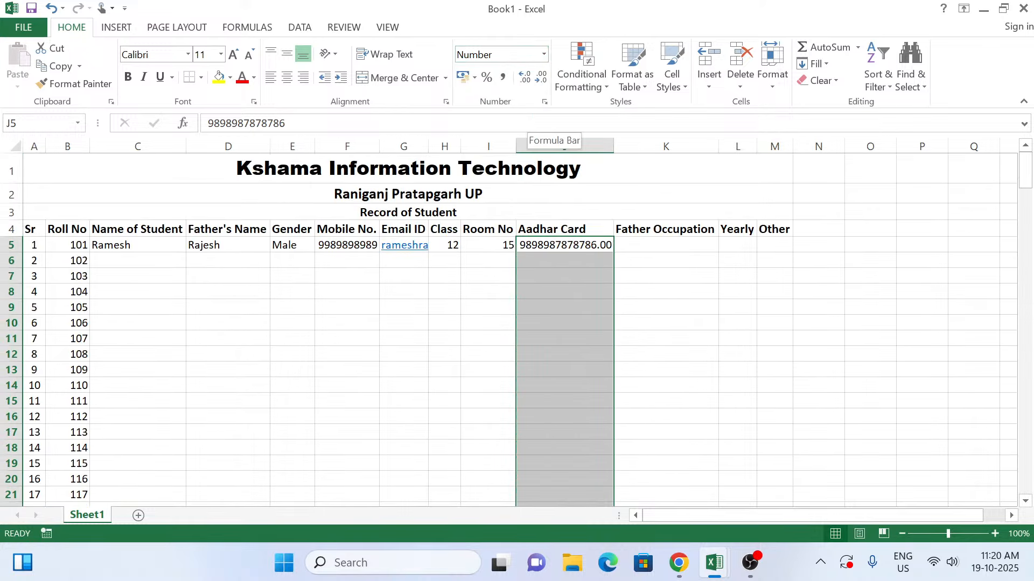
double_click(543, 86)
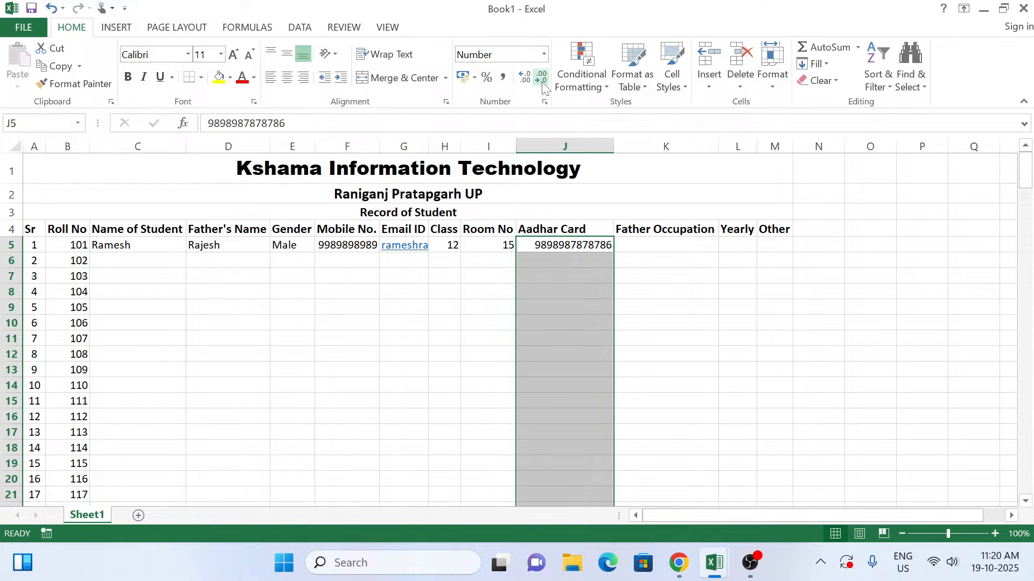
Step: Enter Business as the father's occupation for the first student in K5
click(630, 252)
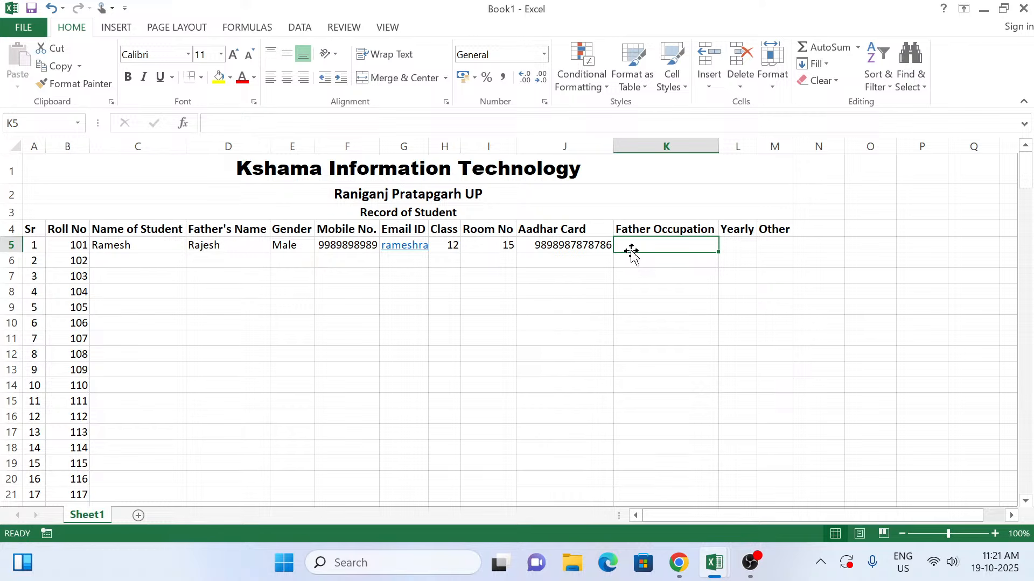
text(B)
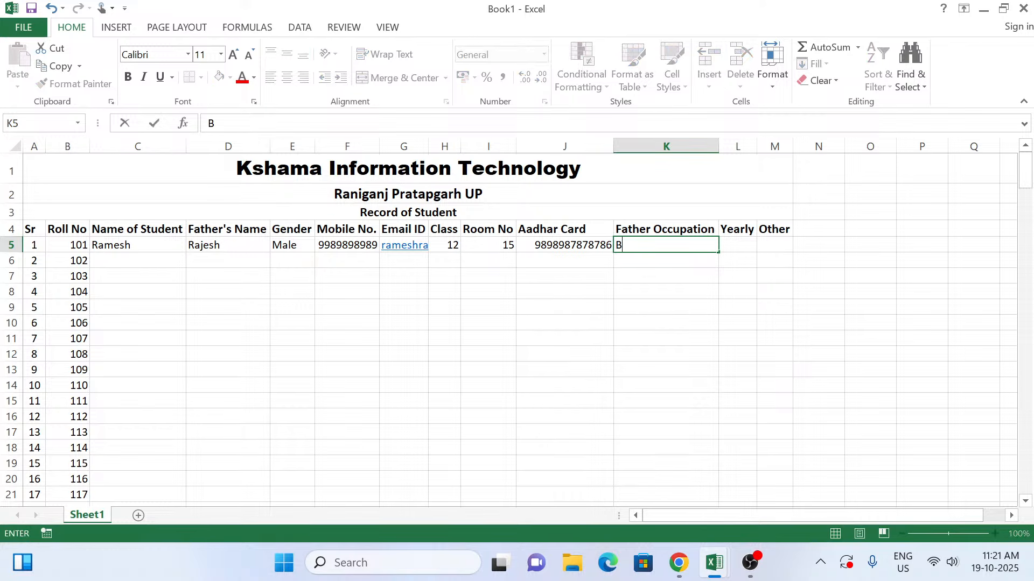
text(usiness)
key(Tab)
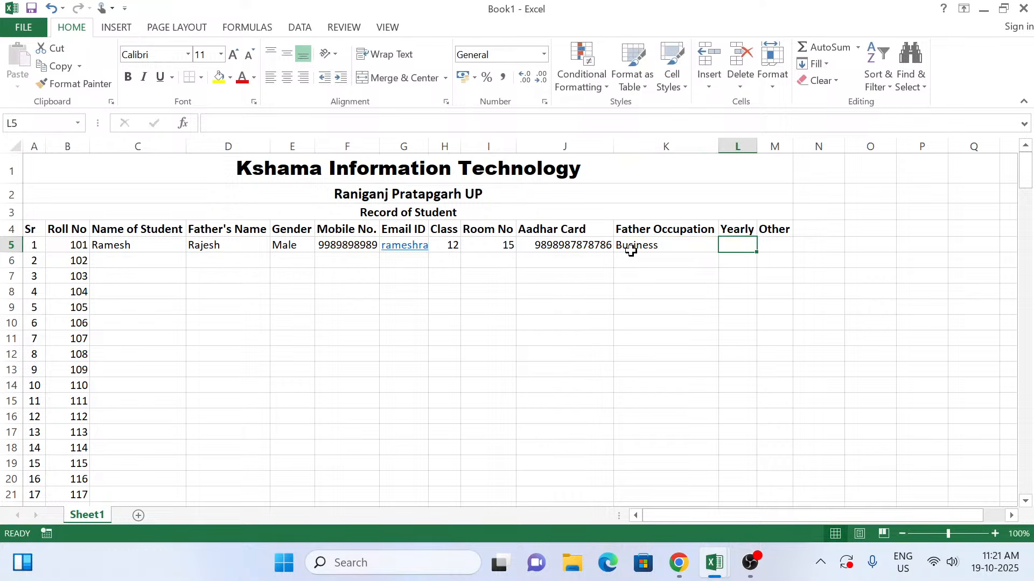
Step: Rename the L4 heading as Yearly Fees and fit column L's width to its contents
double_click(739, 229)
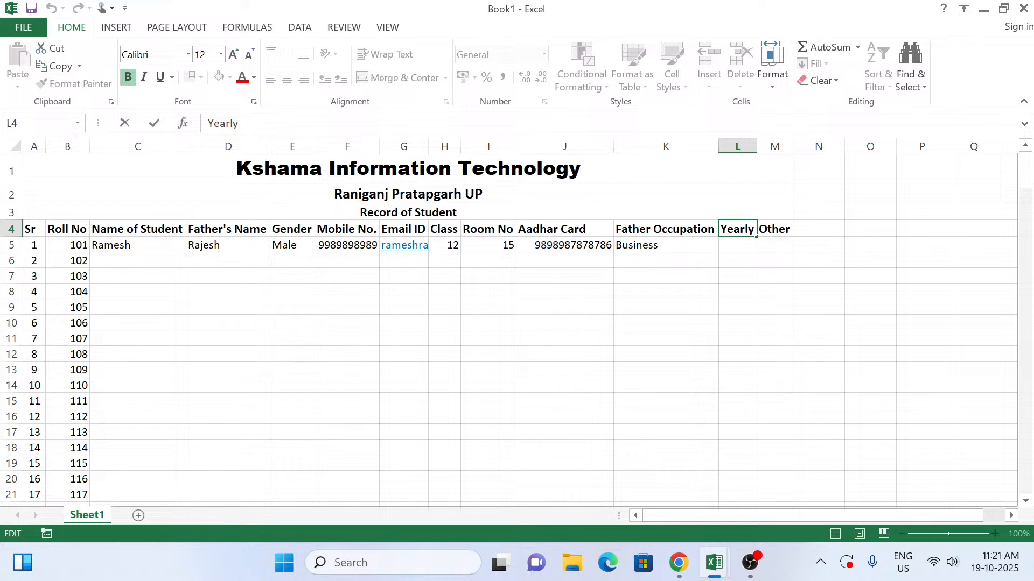
text(Fees)
click(761, 229)
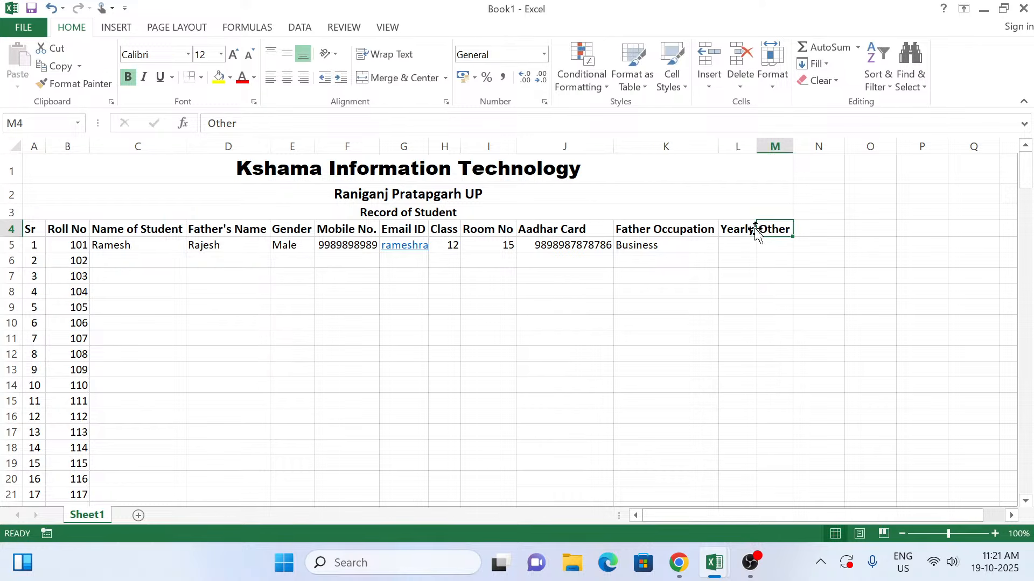
double_click(754, 142)
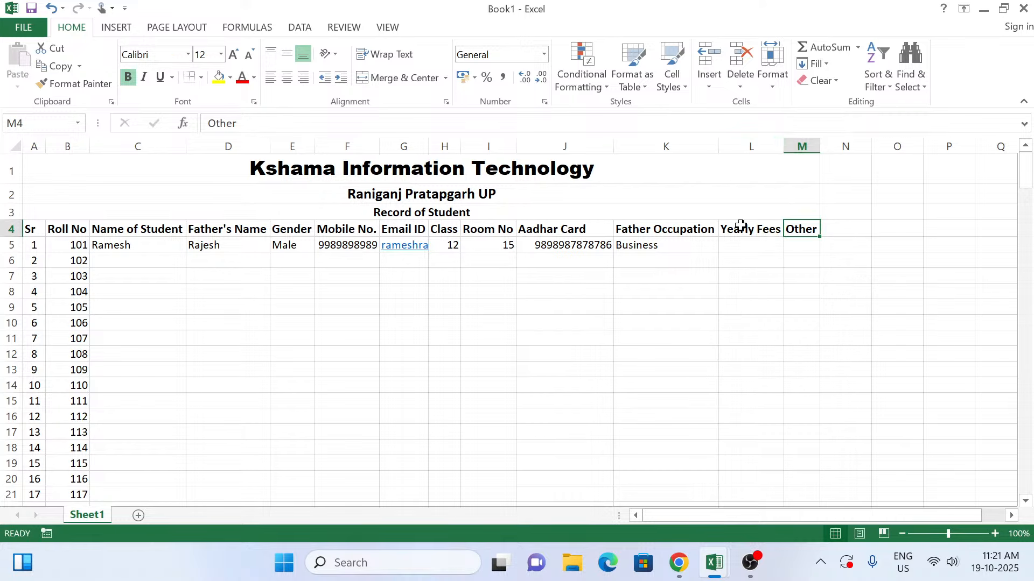
Step: Enter 500000 as the first student's yearly fees in L5 and - under Other in M5, and select C6
click(736, 245)
text(5)
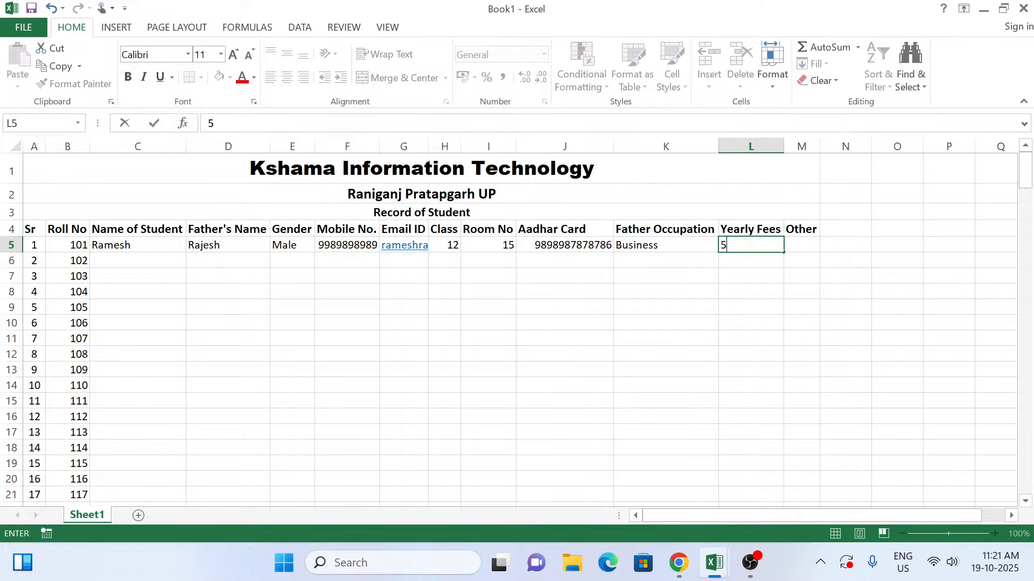
text(00000)
key(Tab)
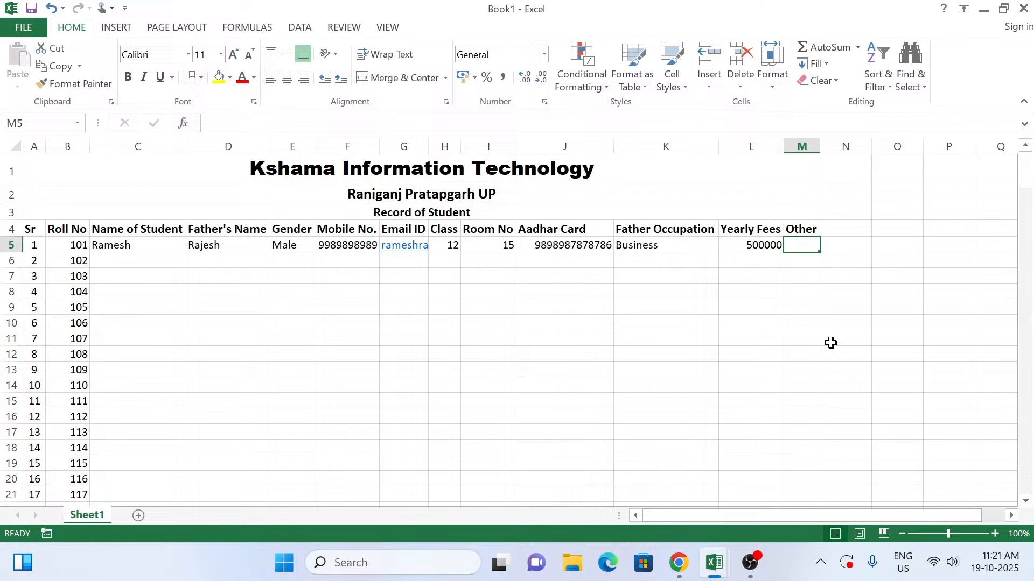
text(-)
key(Return)
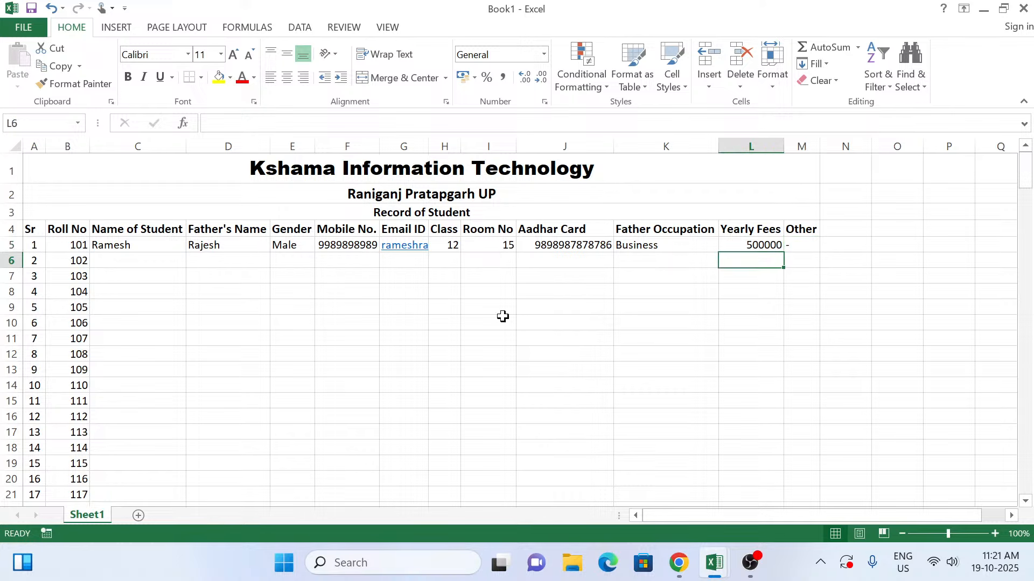
click(154, 257)
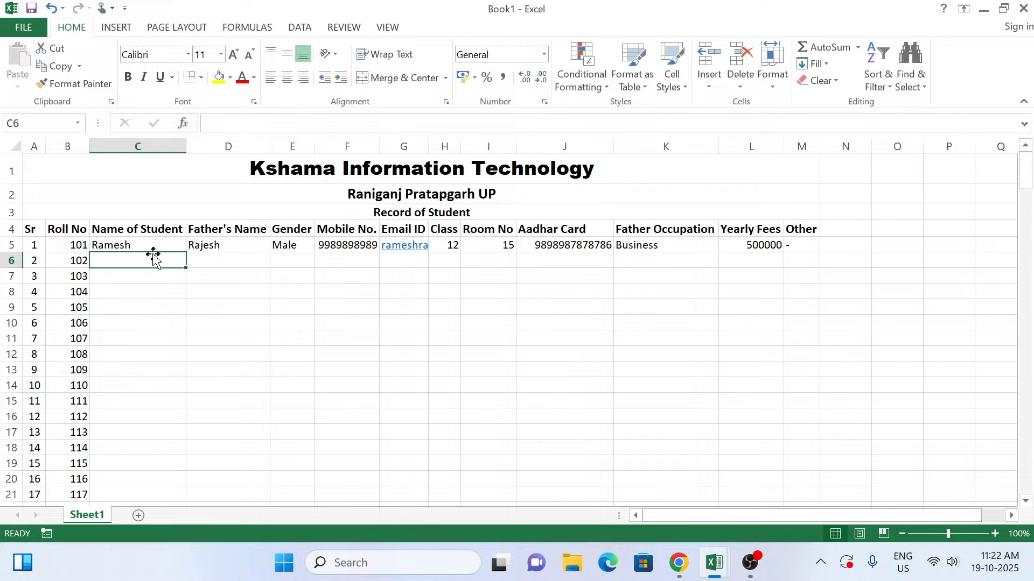
Step: Fill the Kshama Information Technology title row with red and make its text white
click(267, 162)
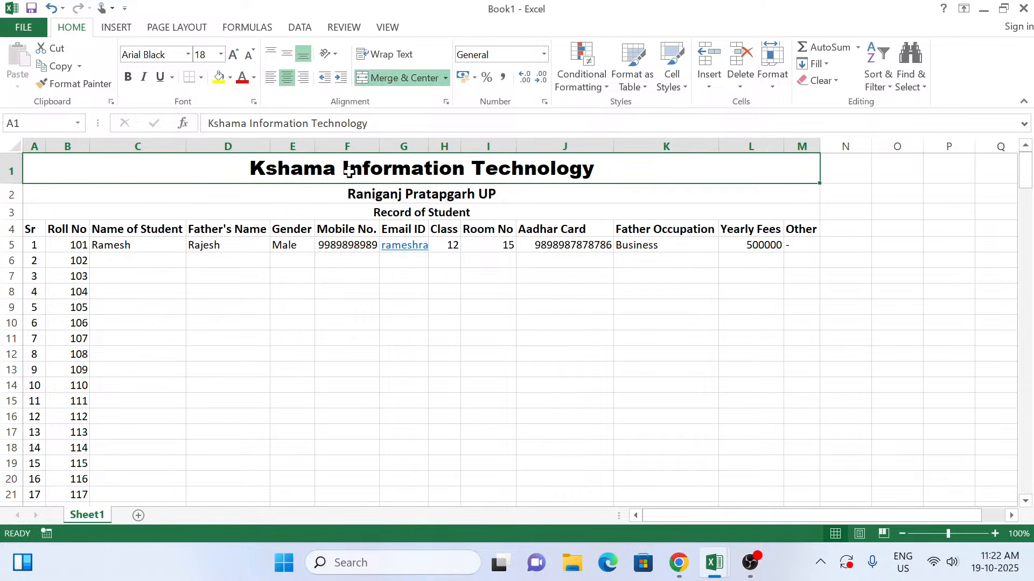
click(230, 78)
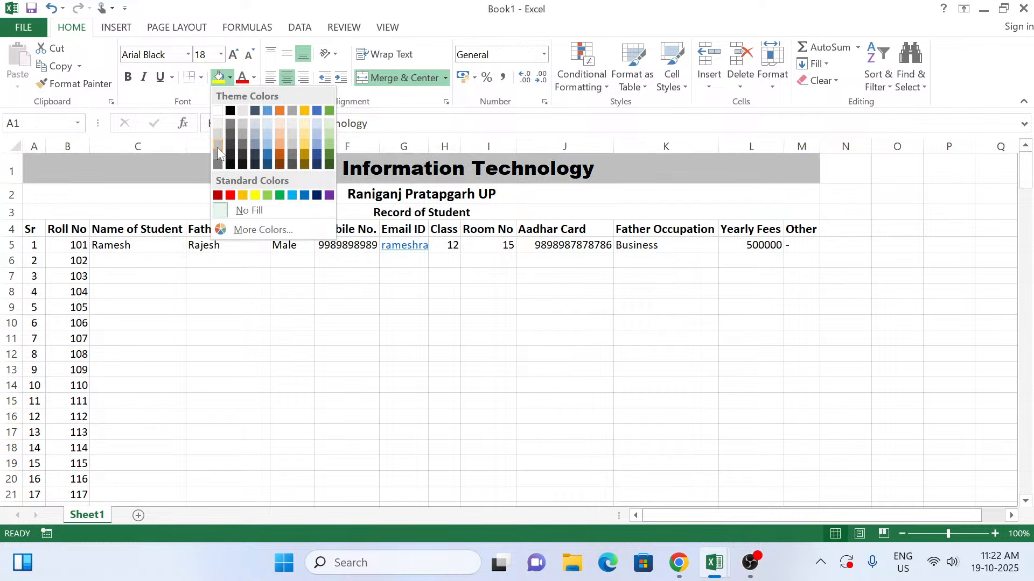
click(230, 194)
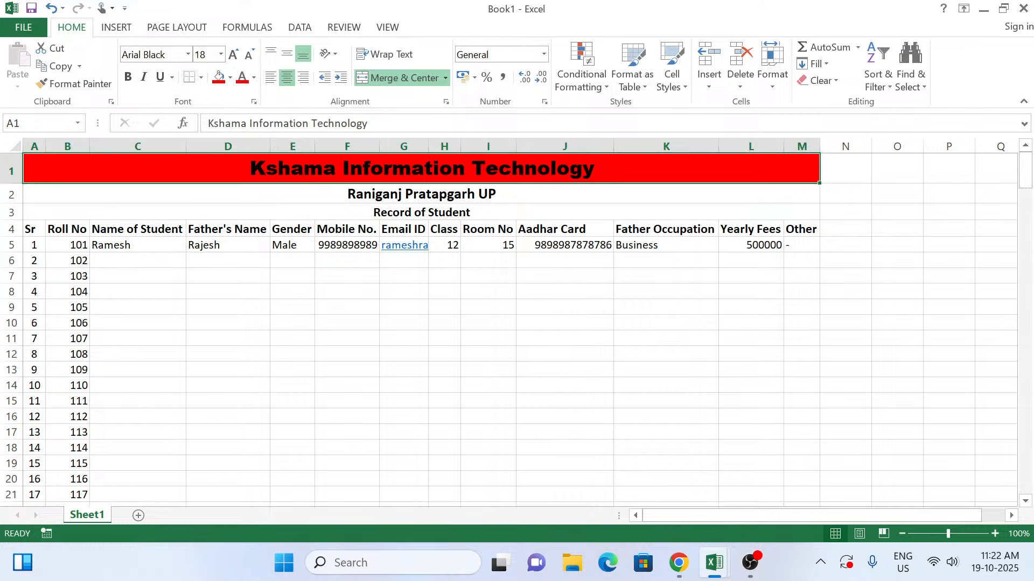
click(254, 78)
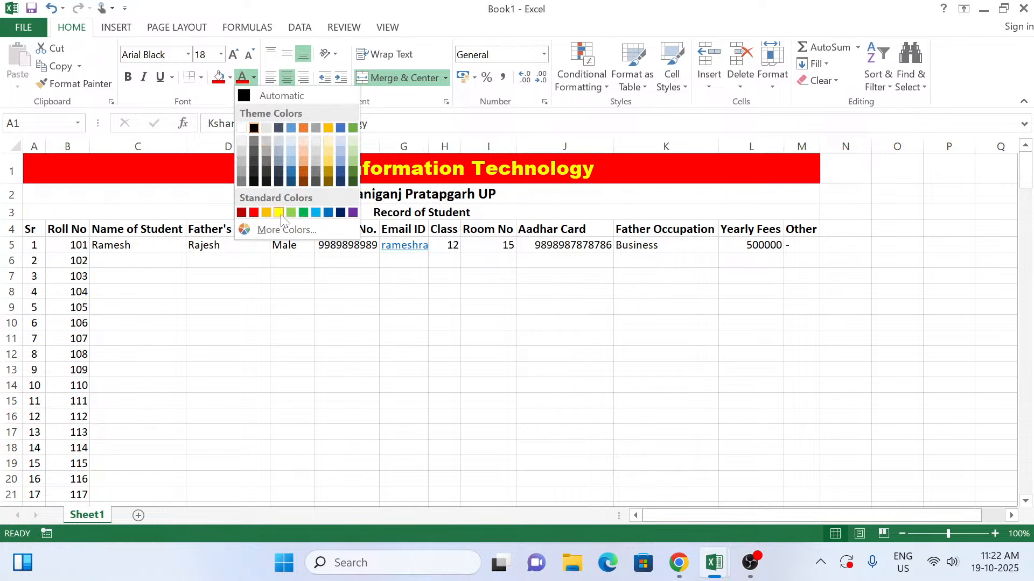
click(242, 128)
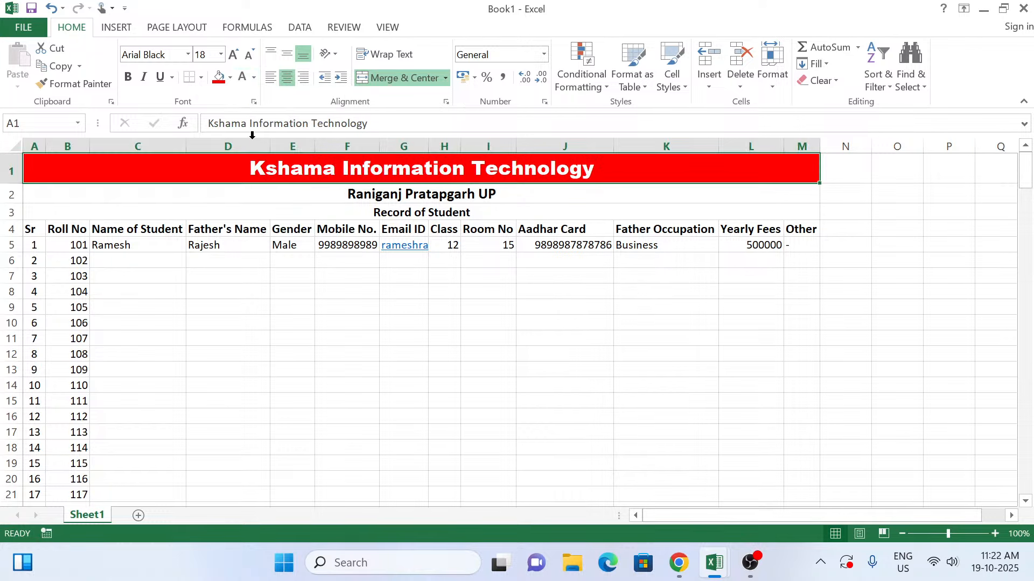
click(128, 77)
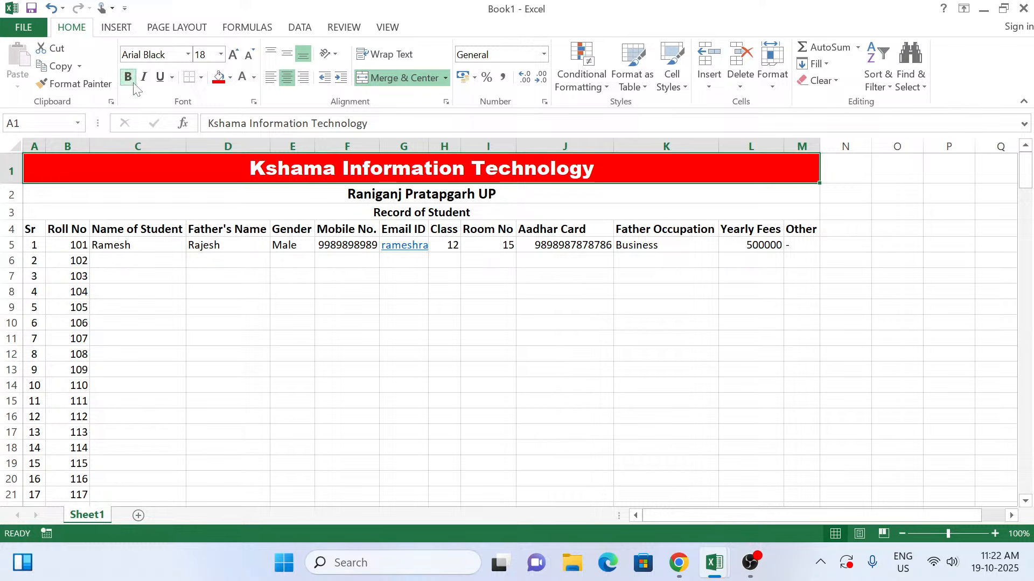
Step: Fill the Raniganj Pratapgarh UP row with light green
click(318, 195)
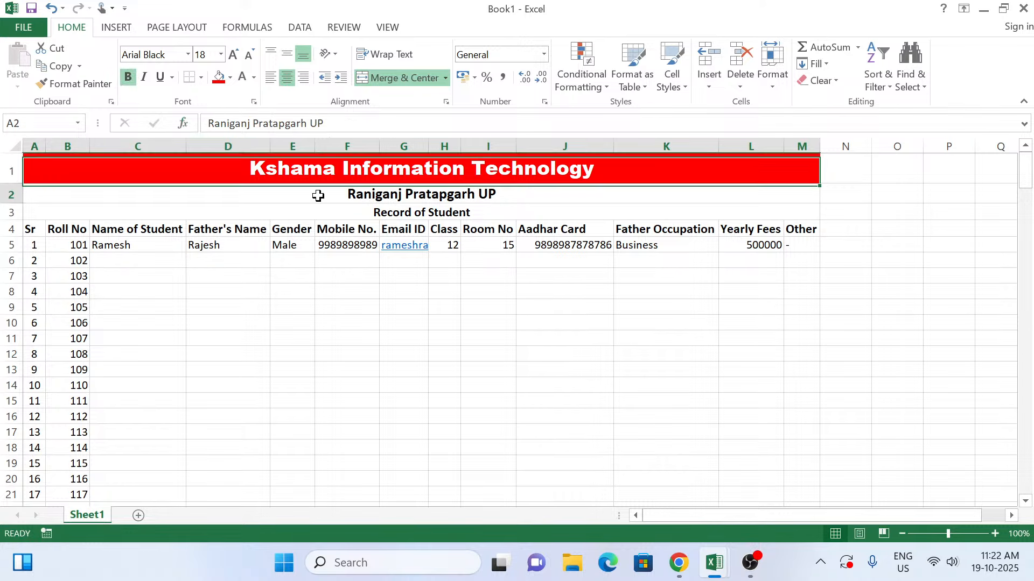
click(229, 77)
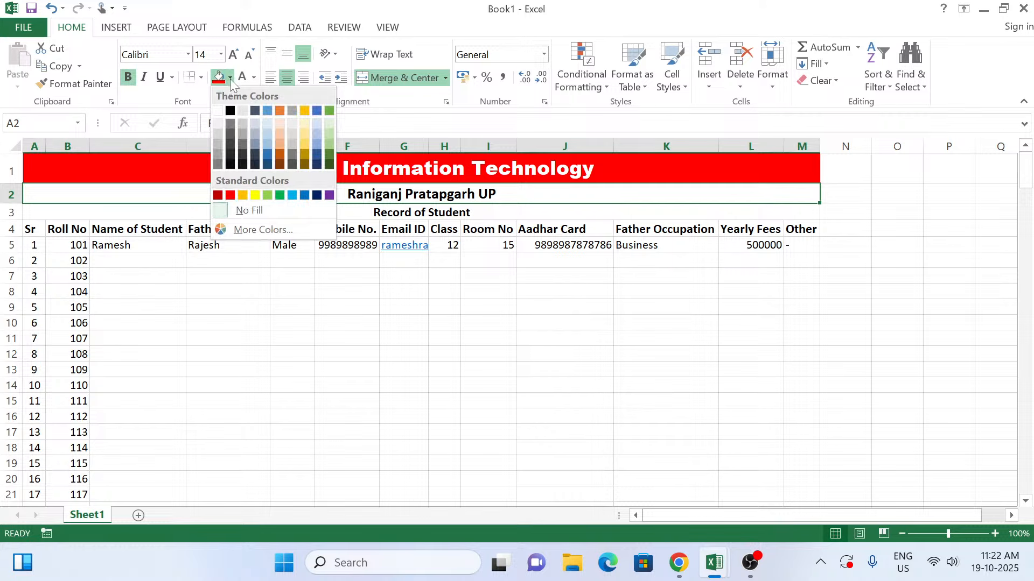
click(269, 196)
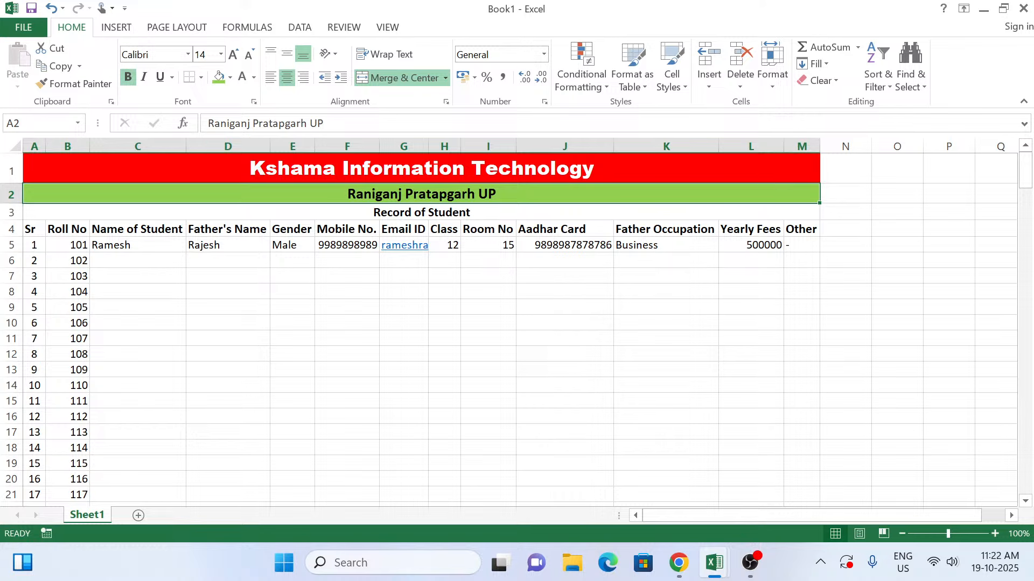
click(254, 78)
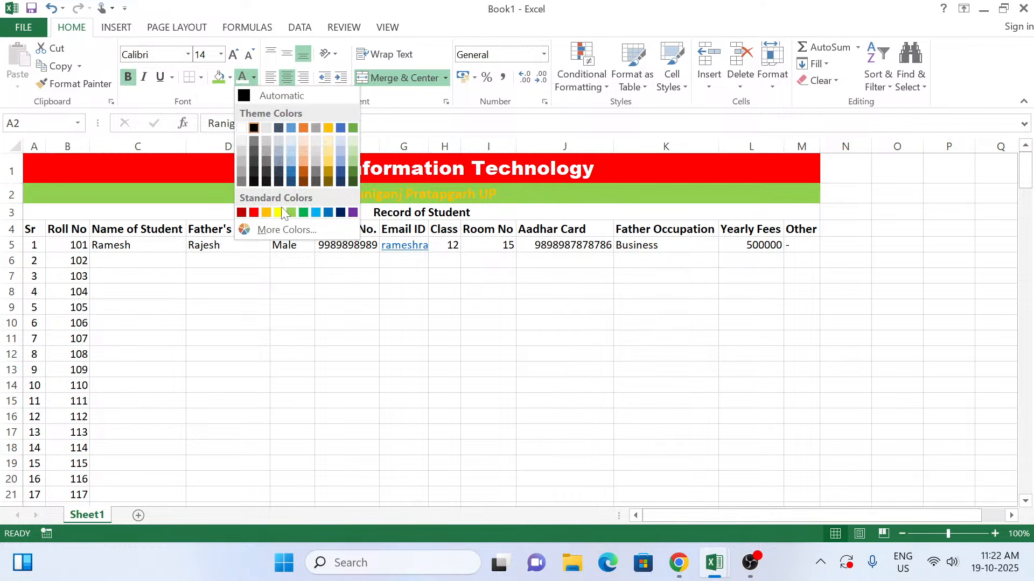
click(414, 211)
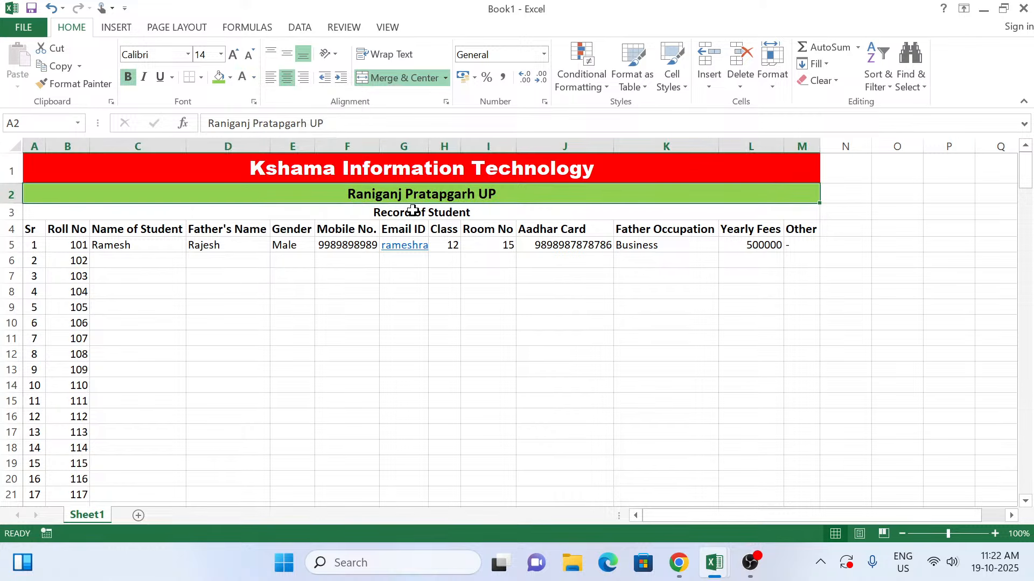
Step: Fill the Record of Student row with yellow and make its text red
click(415, 212)
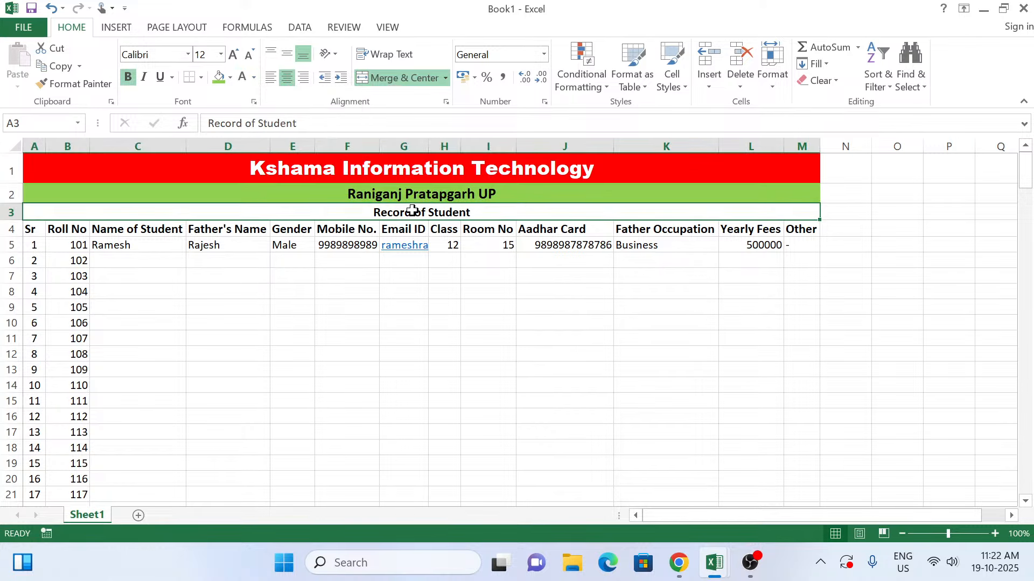
click(230, 77)
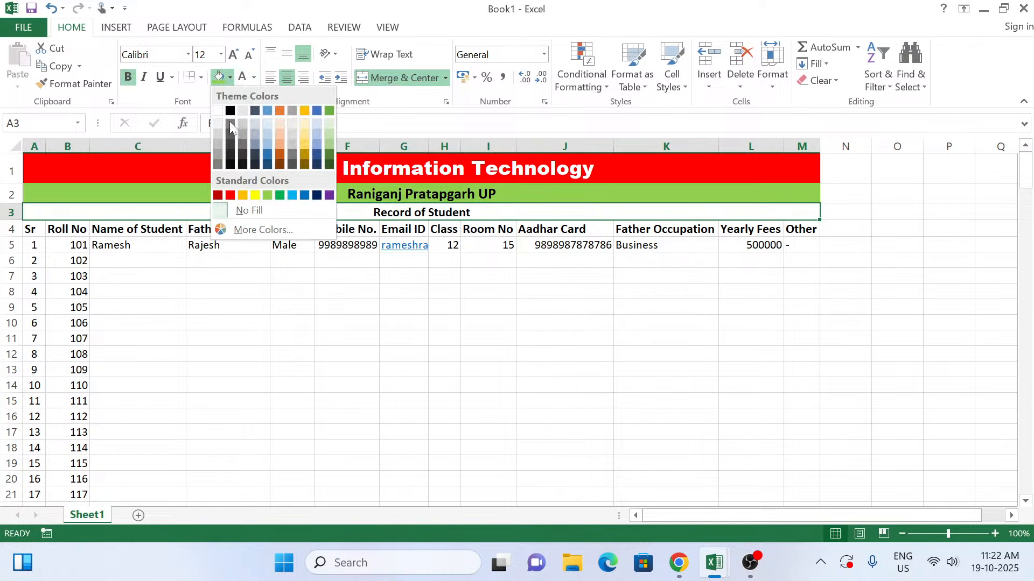
click(256, 195)
click(254, 78)
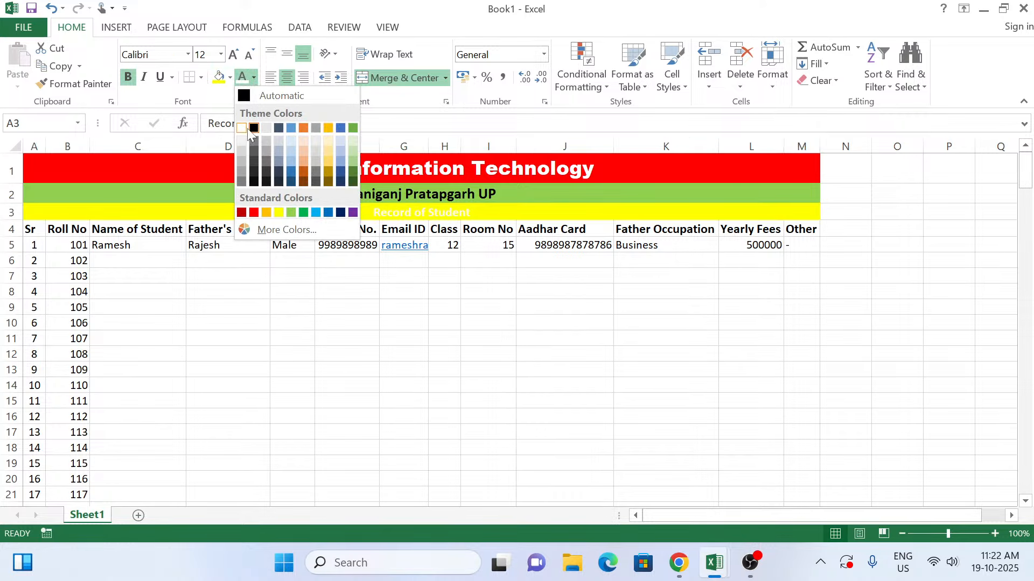
click(253, 212)
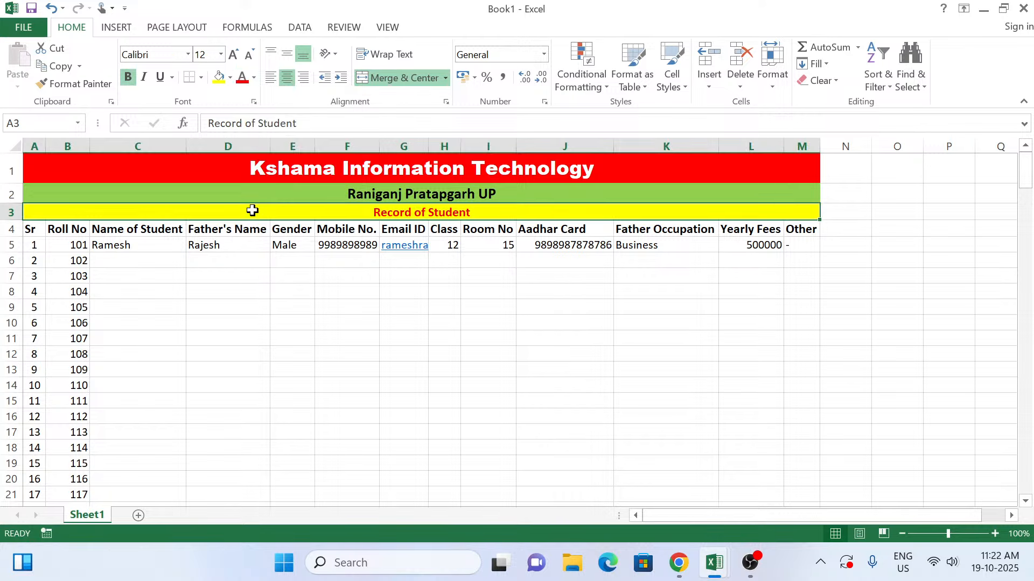
Step: Fill the column headings in A4:M4 with dark blue and make their text white
drag(35, 228, 795, 230)
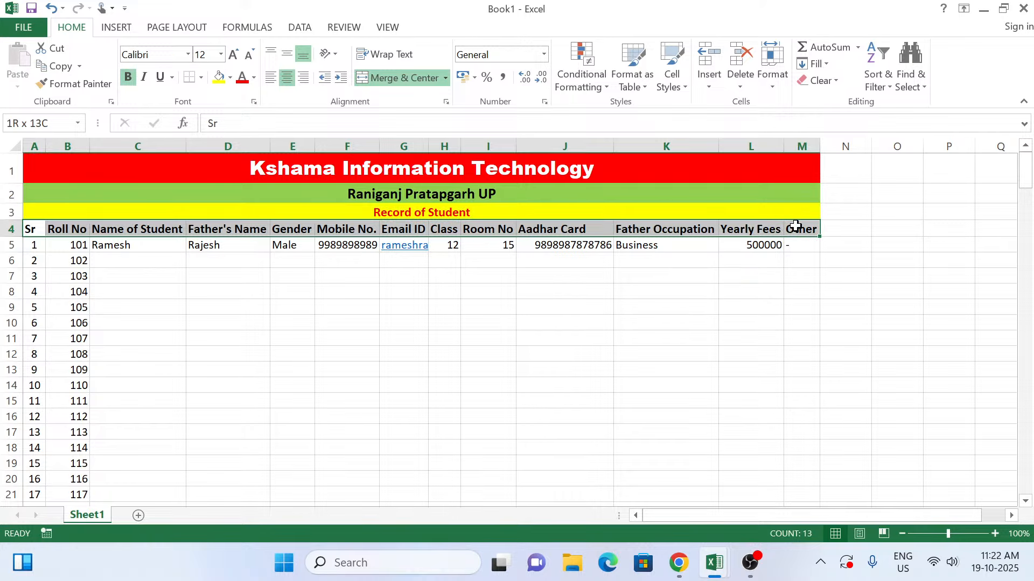
click(232, 79)
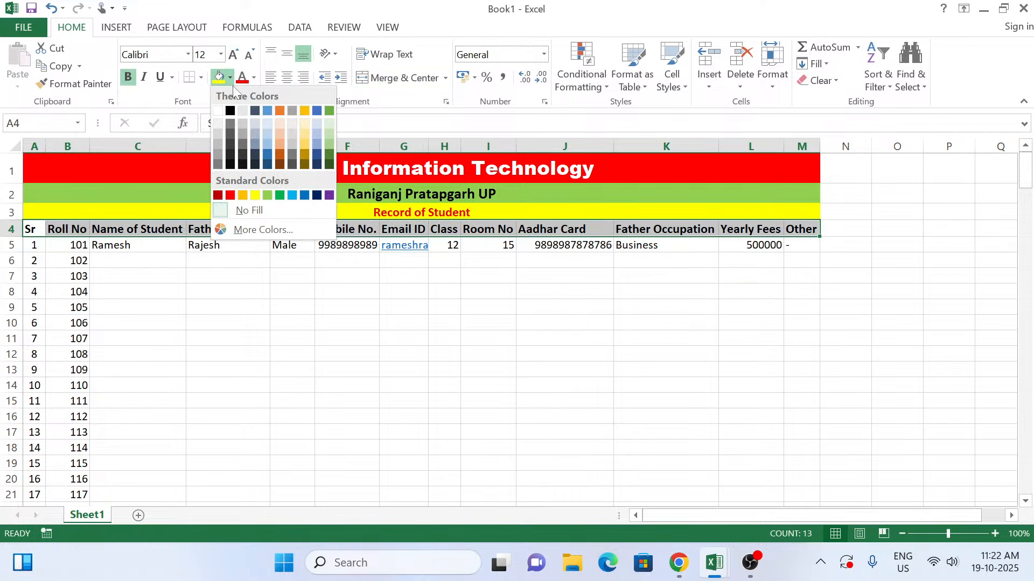
click(317, 195)
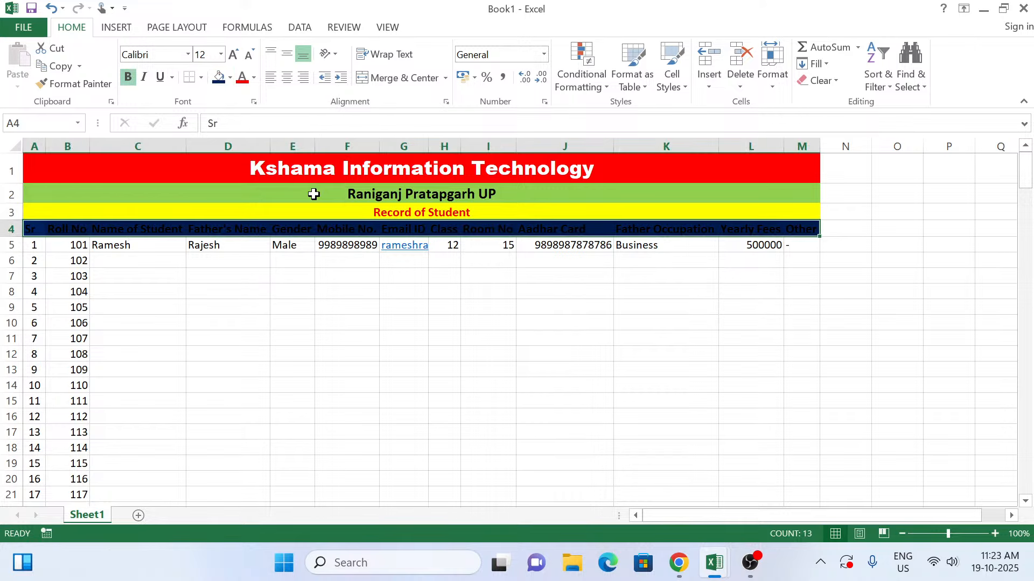
click(254, 78)
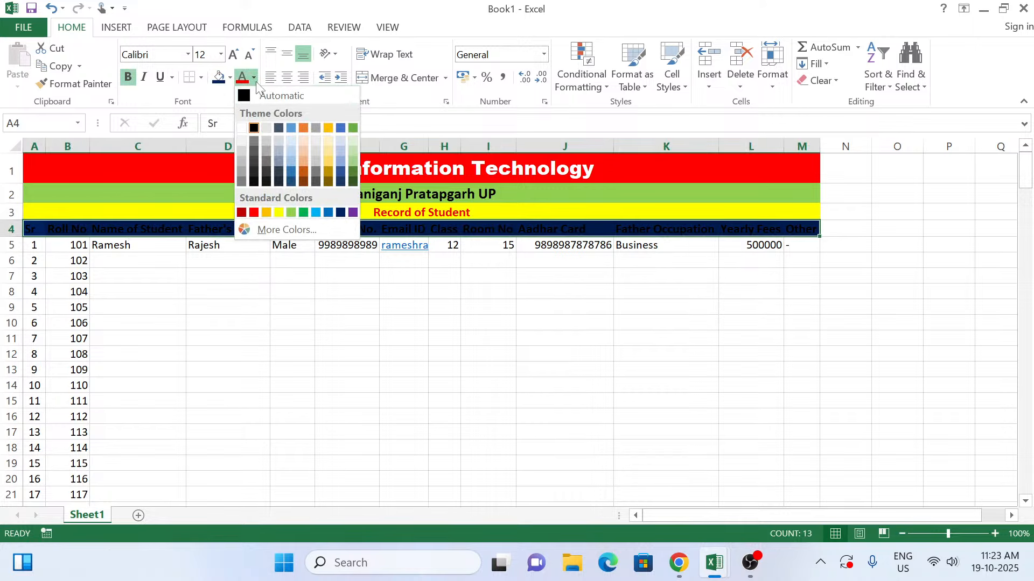
click(245, 129)
click(310, 303)
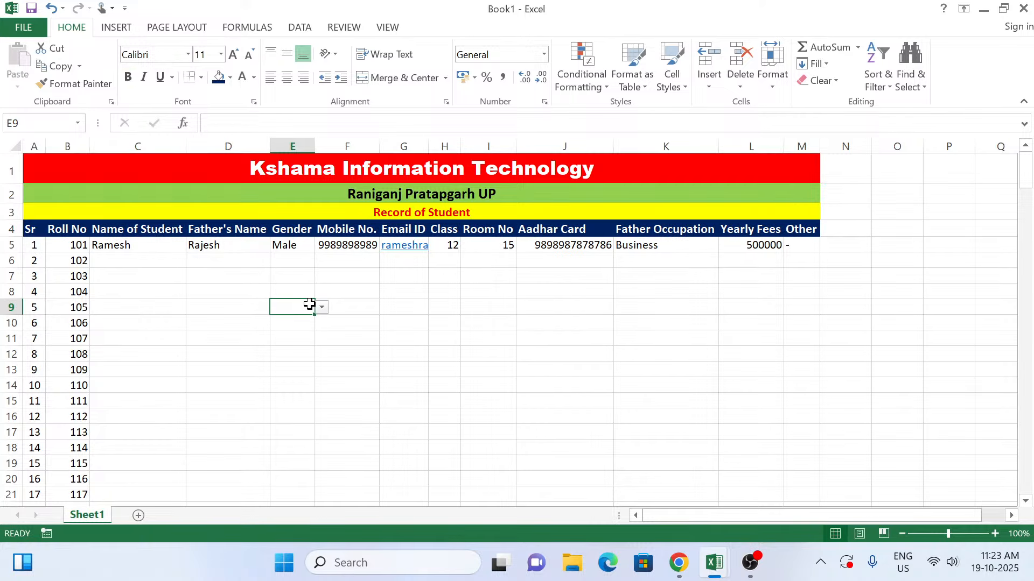
Step: Center the column headings in A4:M4 horizontally
drag(40, 233, 792, 236)
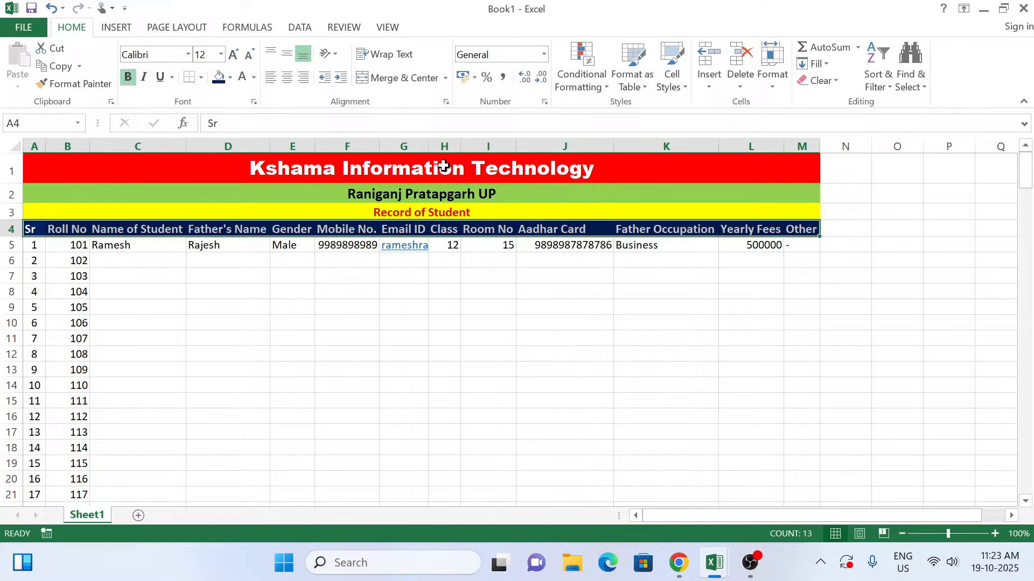
click(287, 78)
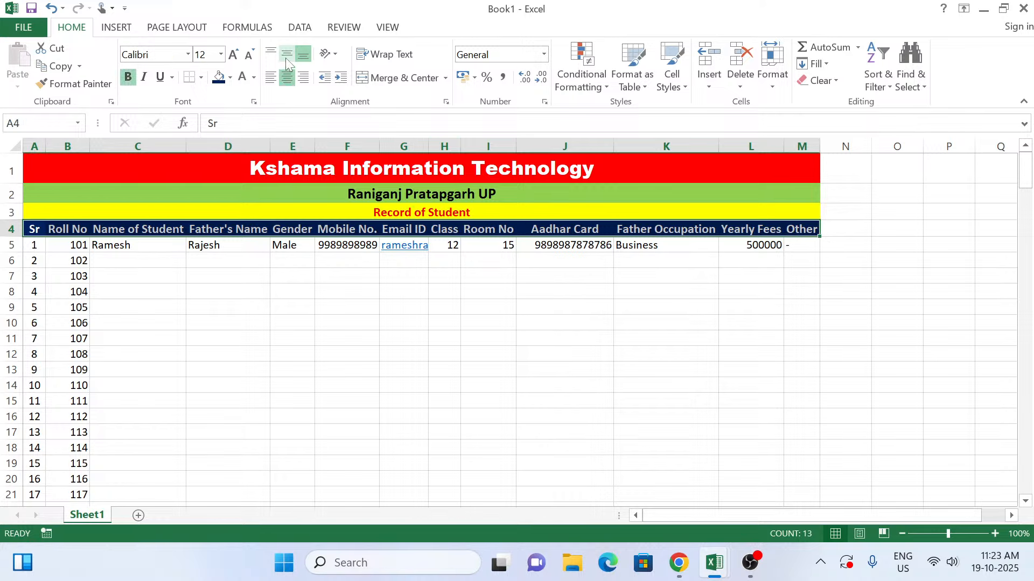
click(161, 288)
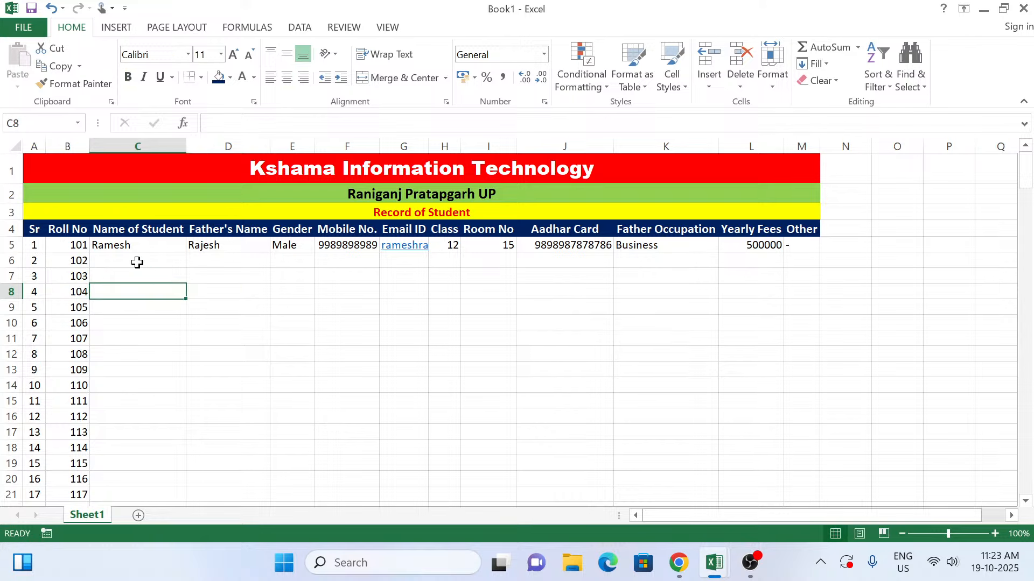
Step: Enter the second student's name in C6, in the row for roll number 102
click(140, 260)
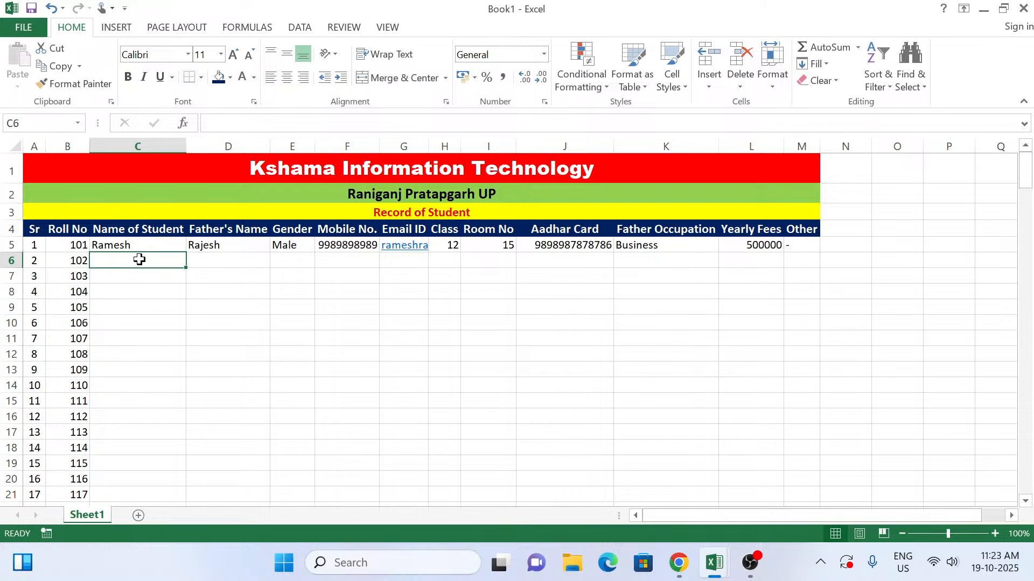
click(63, 261)
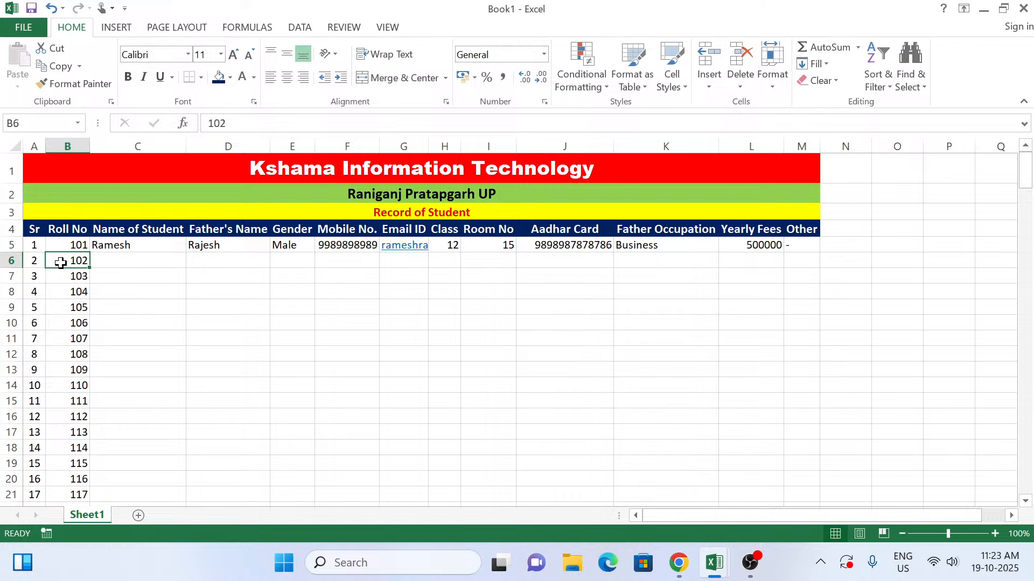
click(119, 257)
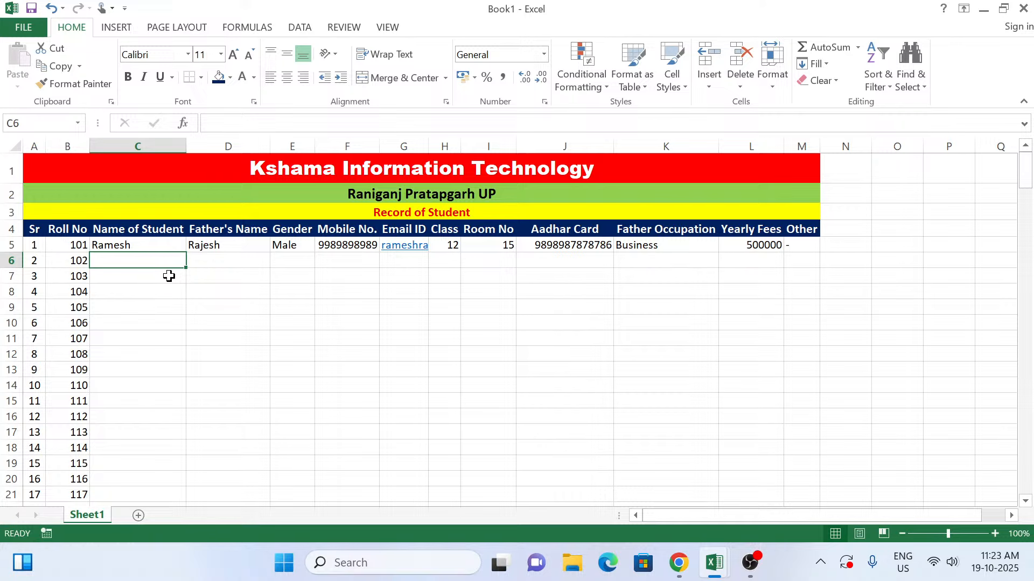
text(A)
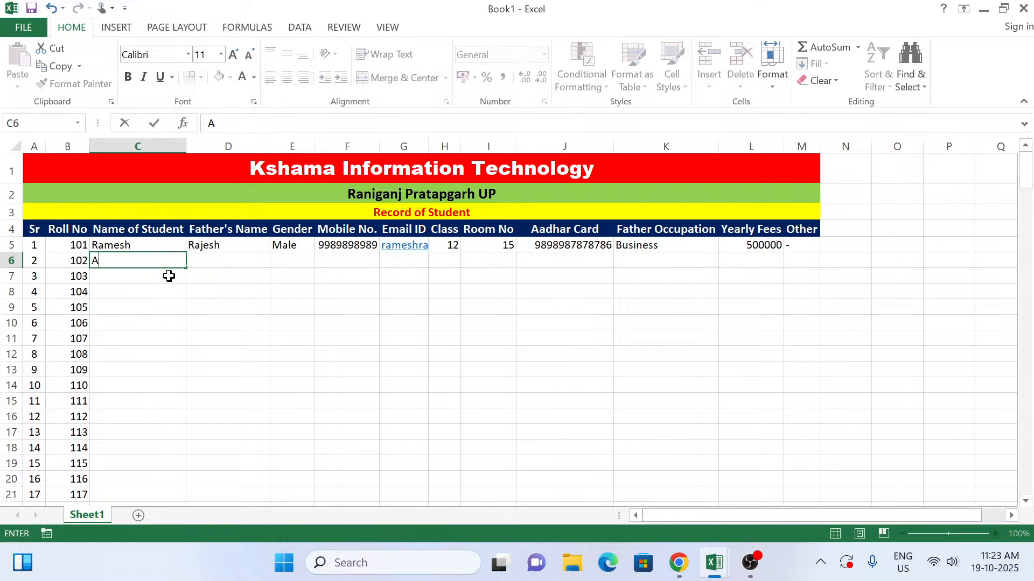
key(BackSpace)
text(Injmam)
key(Tab)
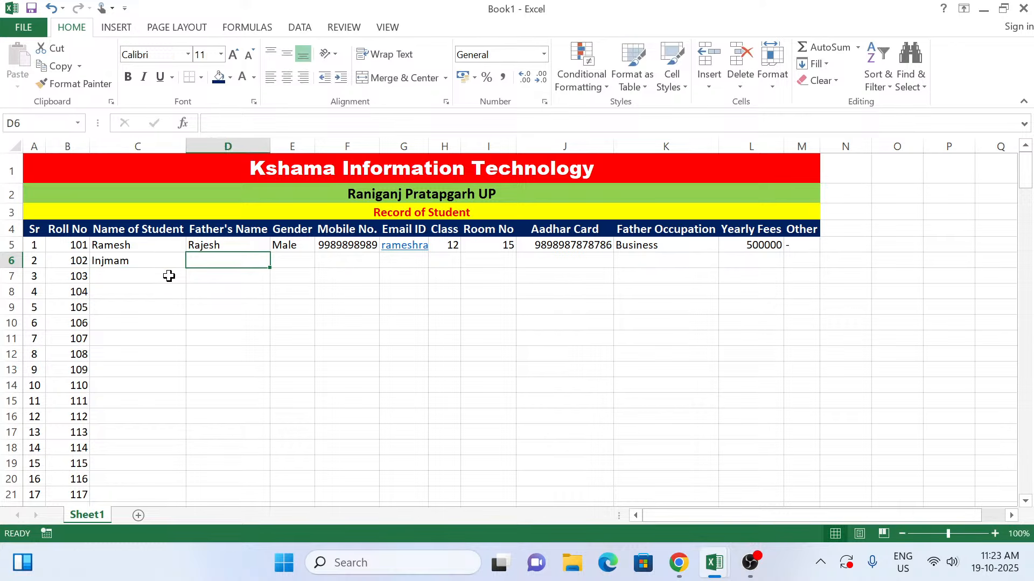
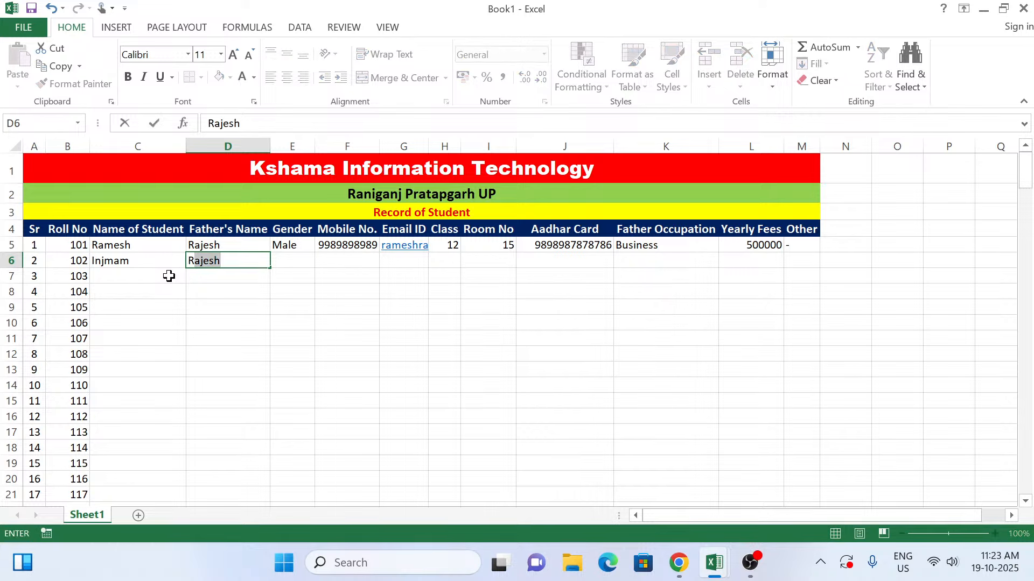
Step: Enter the father's name in D6 and Male as the gender in E6 for the second student
key(Tab)
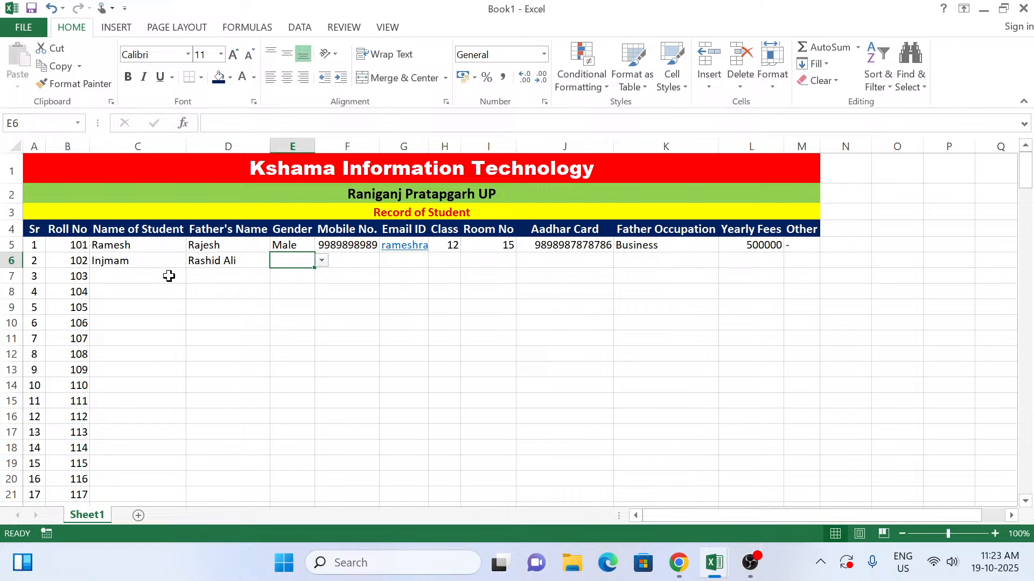
text(male)
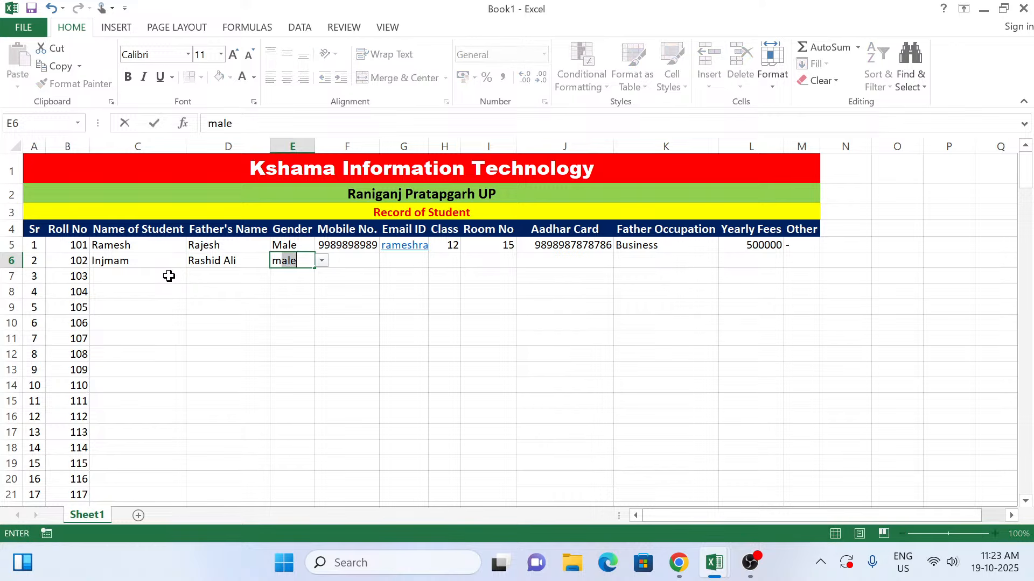
key(Tab)
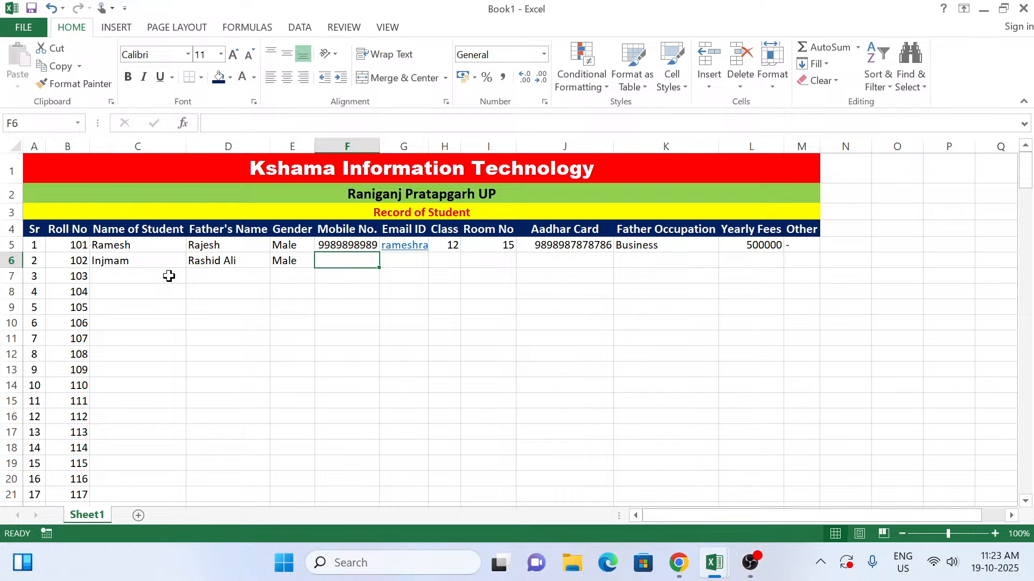
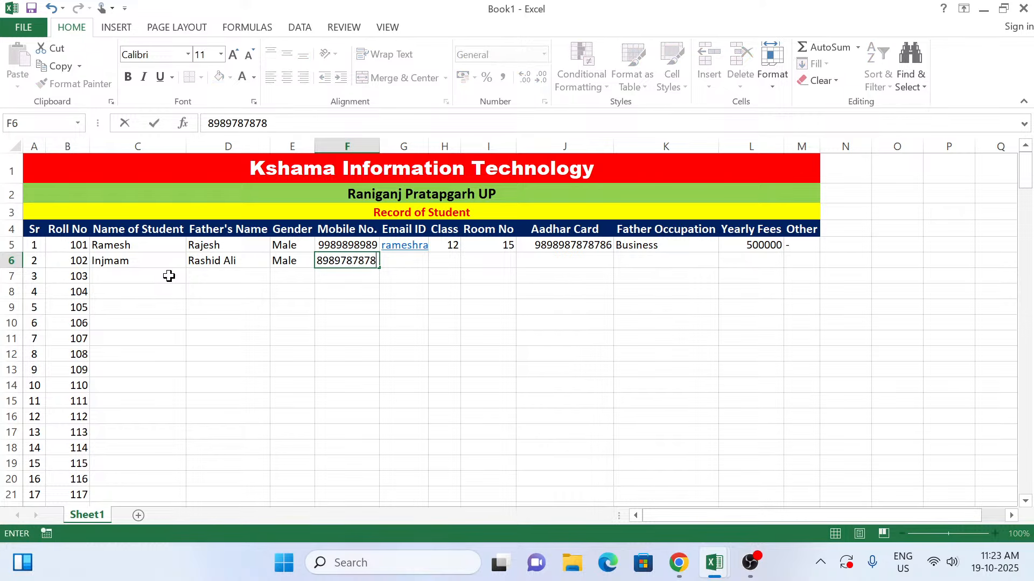
Step: Enter the second student's mobile number in F6 and e-mail address in G6
key(Tab)
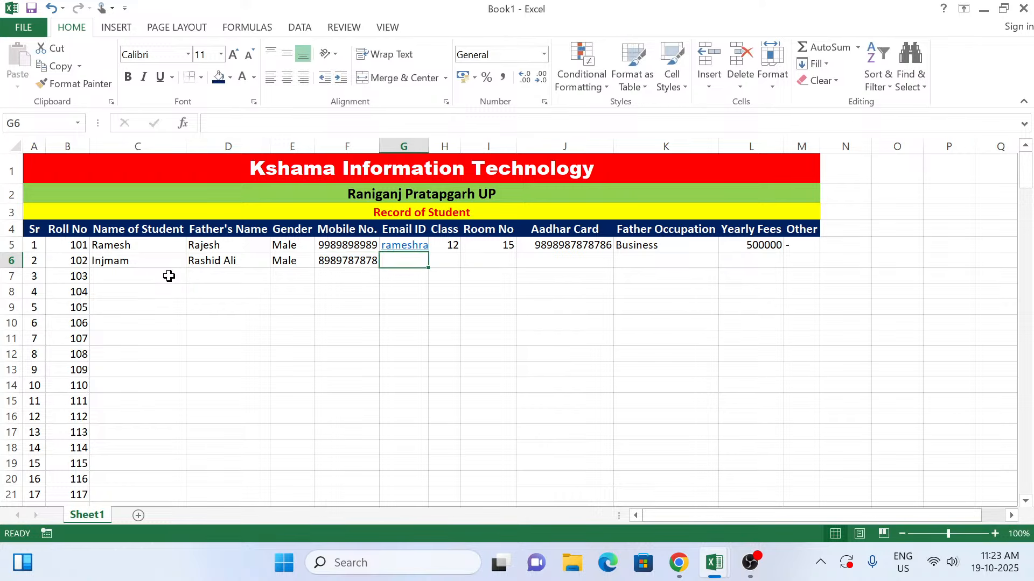
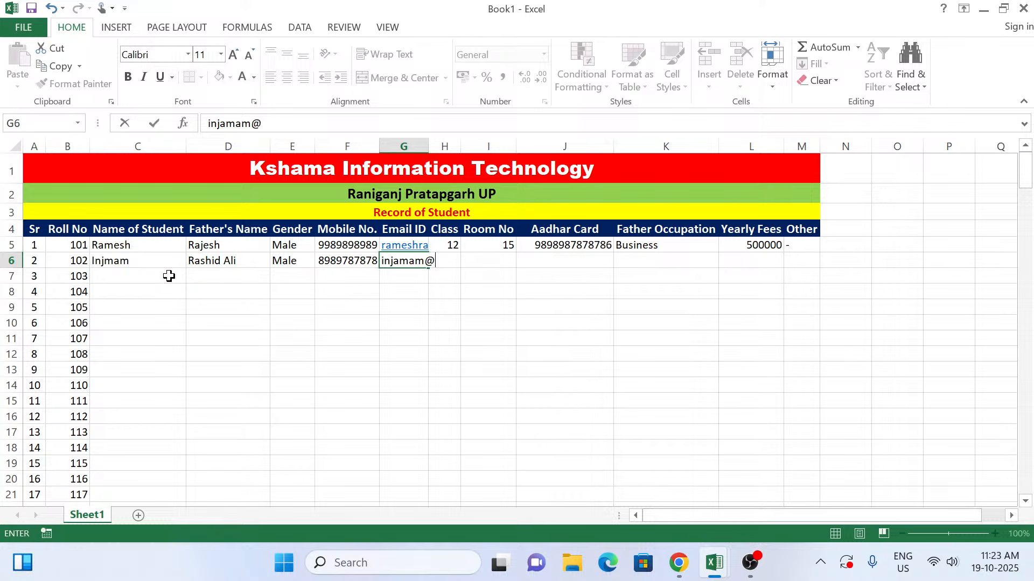
key(Tab)
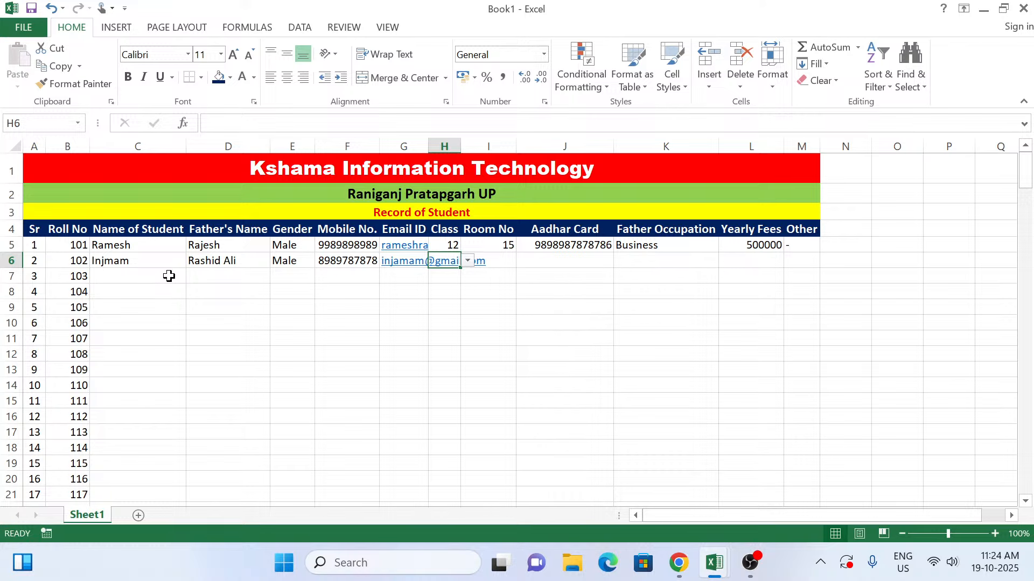
Step: Set the second student's class in H6 to 10, choosing it from the cell's drop-down list
text(10)
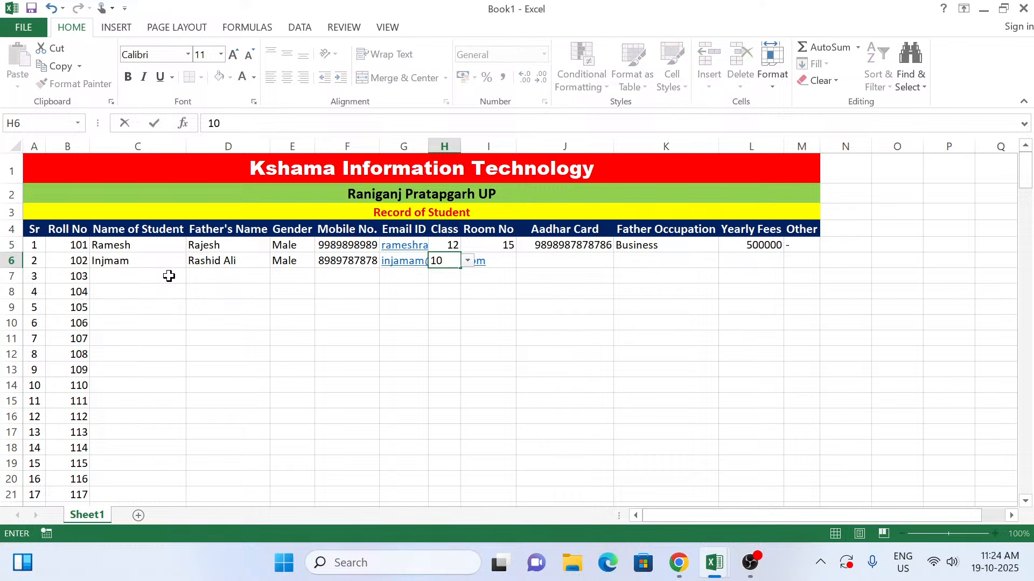
key(Tab)
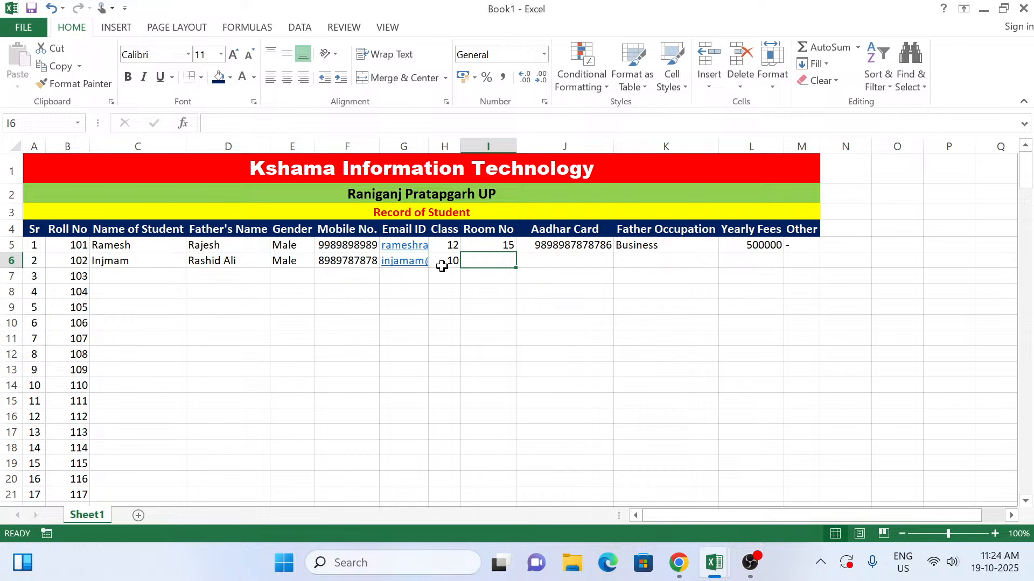
click(442, 266)
click(469, 261)
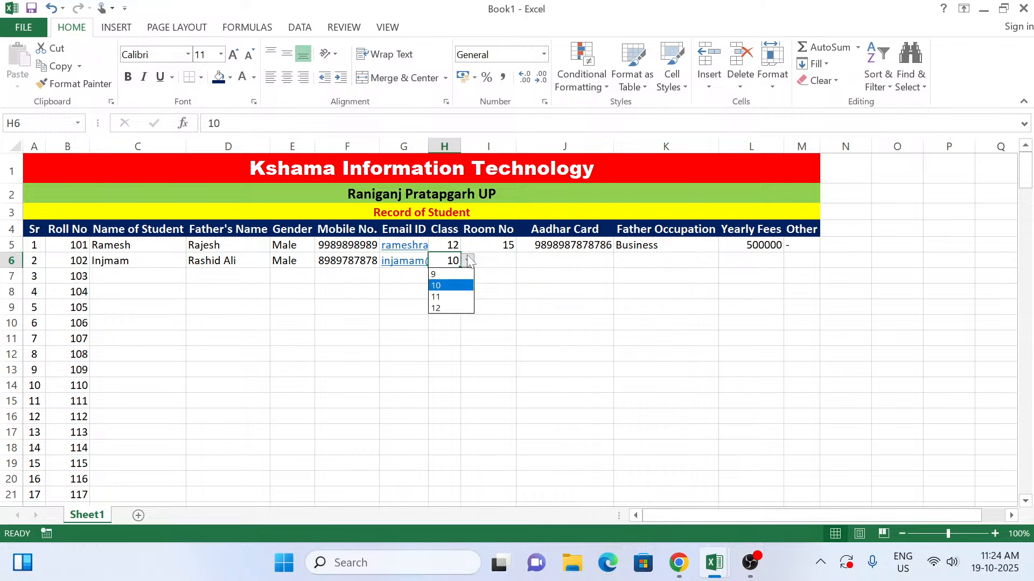
click(454, 291)
key(Tab)
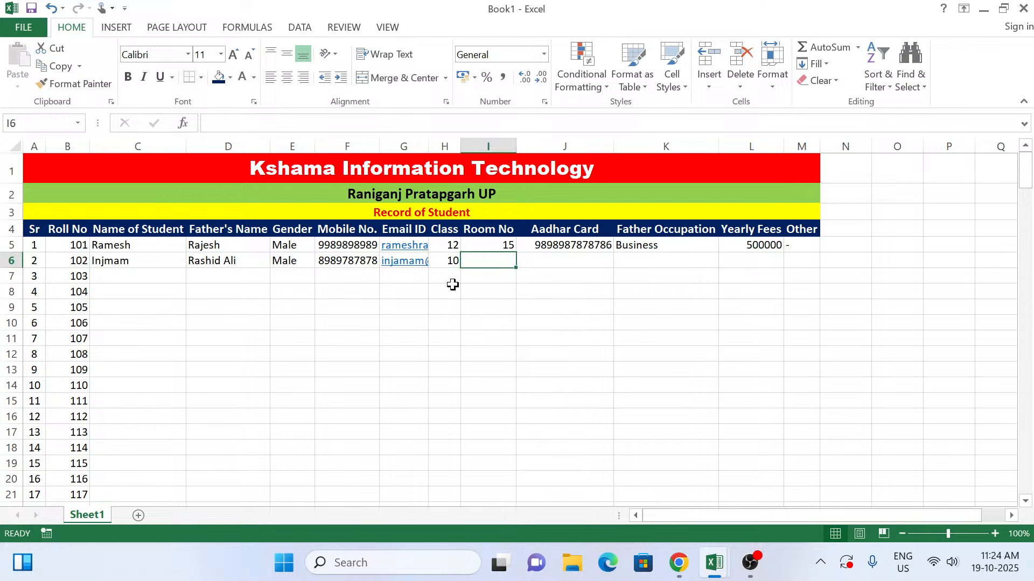
Step: Enter room number 15 in I6 and the second student's Aadhar card number in J6
text(15)
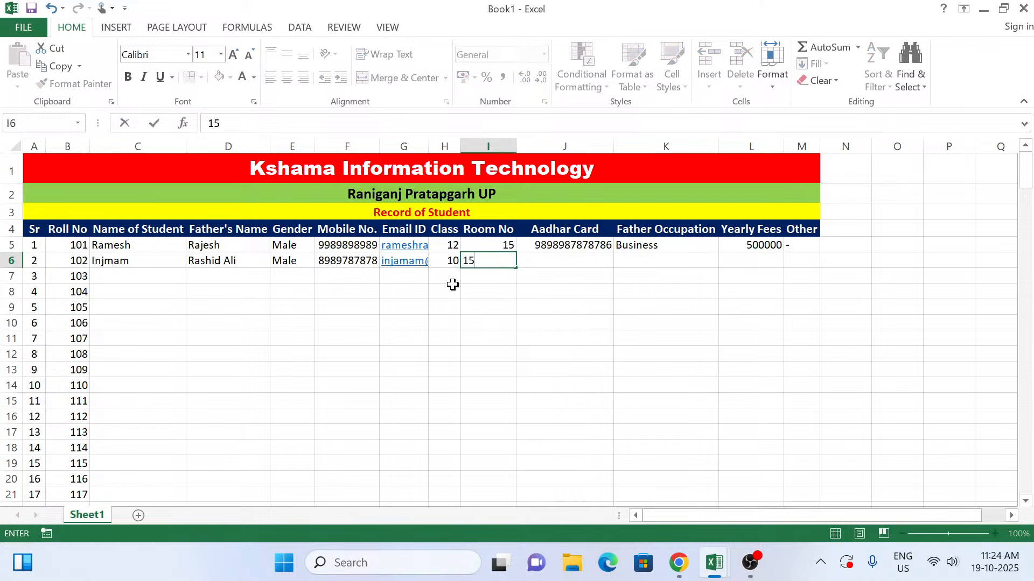
key(Tab)
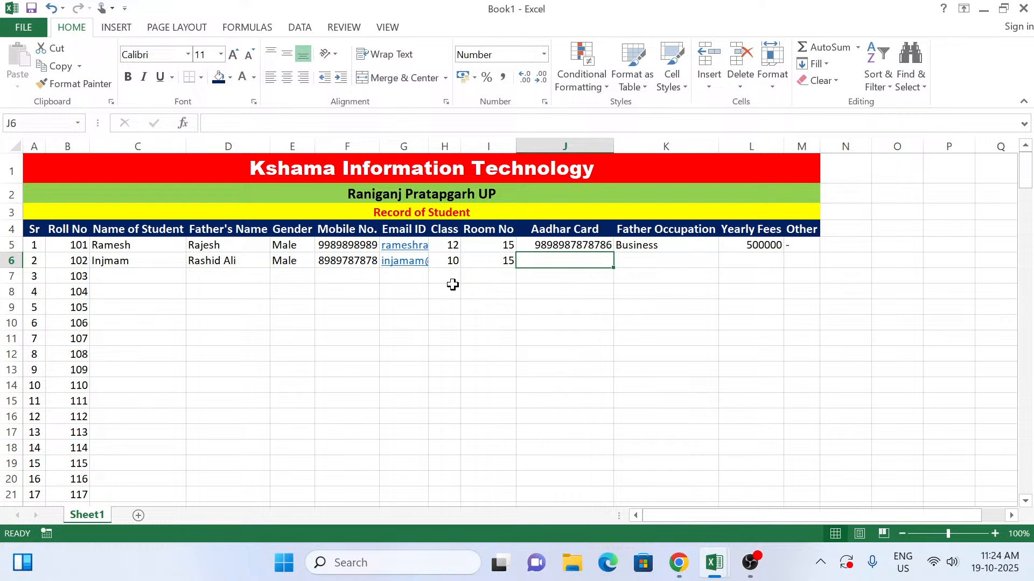
text(8787878787)
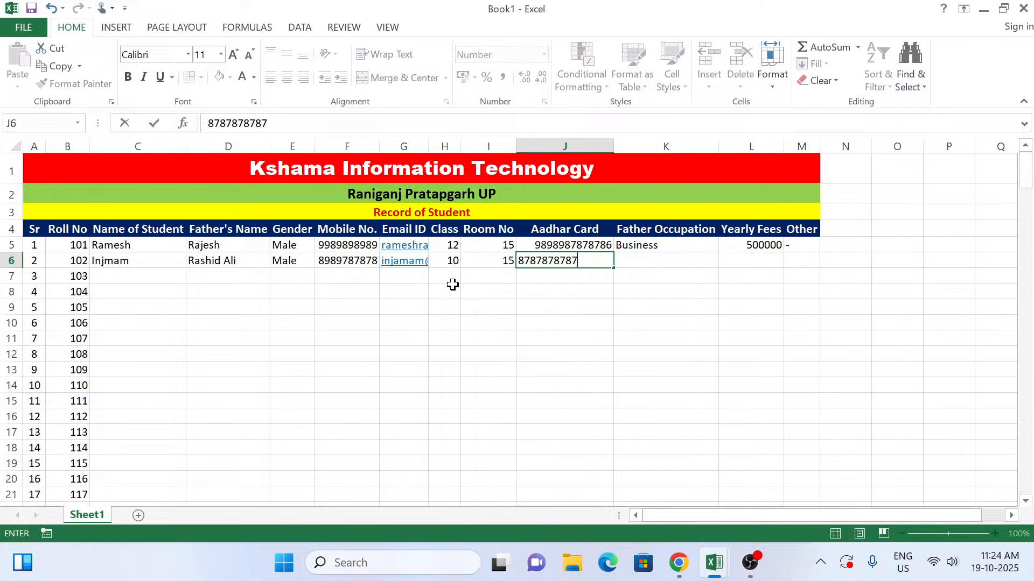
text(989)
key(Tab)
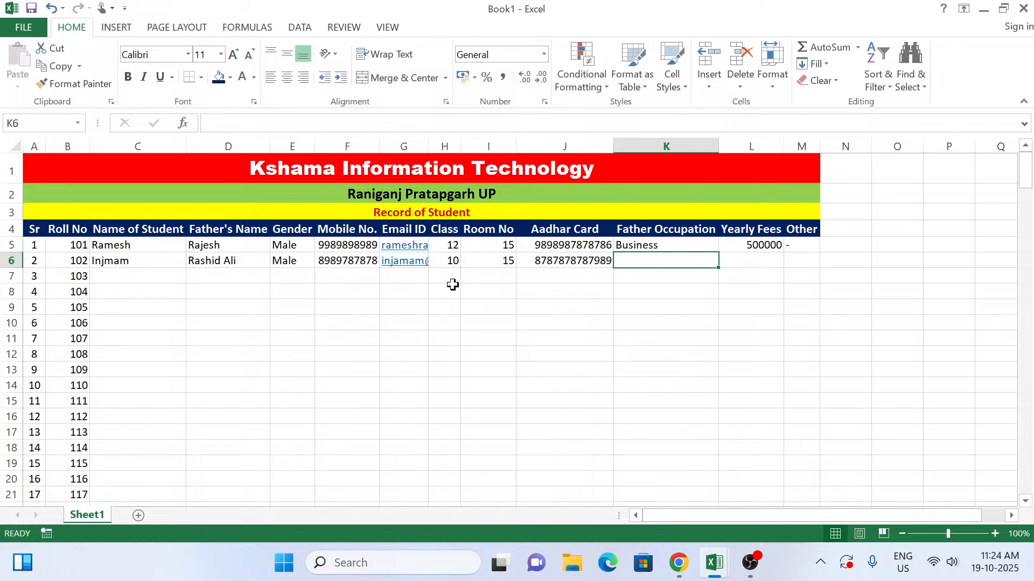
Step: Enter Agriculture as the father's occupation in K6 for the second student
text(Agri)
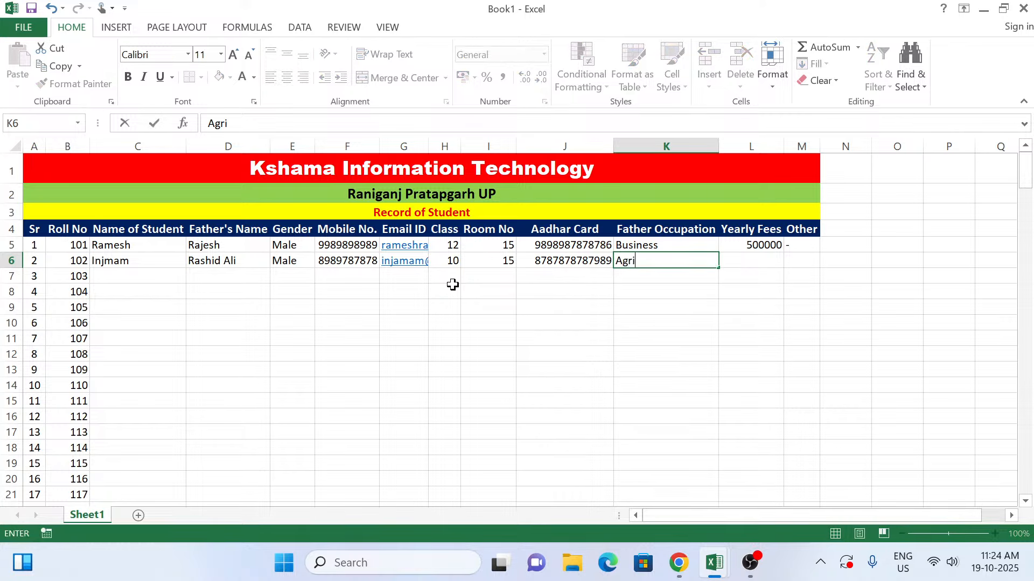
text(culture)
key(Tab)
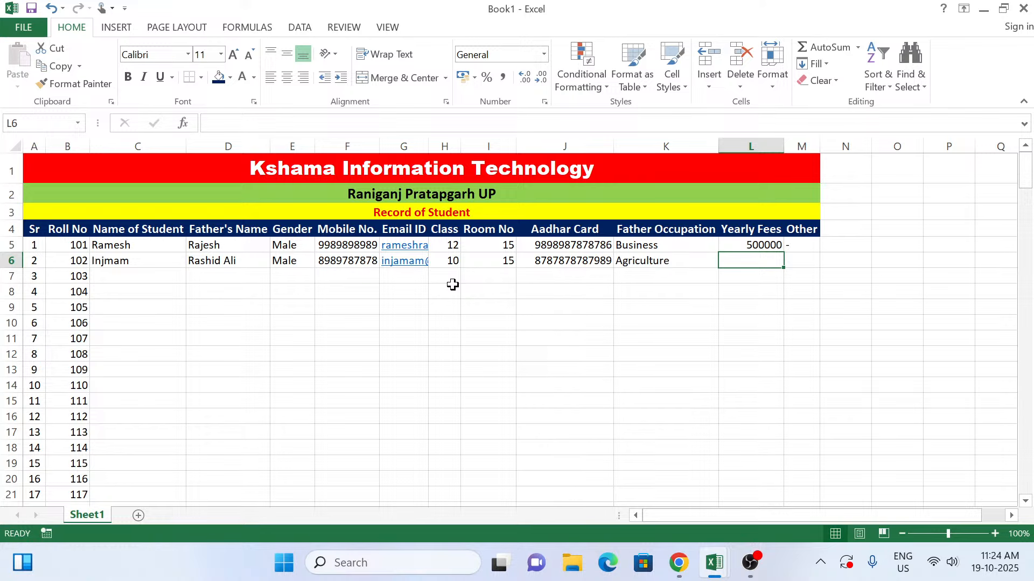
Step: Copy the yearly fees of 500000 and the dash under Other from row 5 down into L6 and M6
key(ctrl+d)
key(Right)
key(ctrl+d)
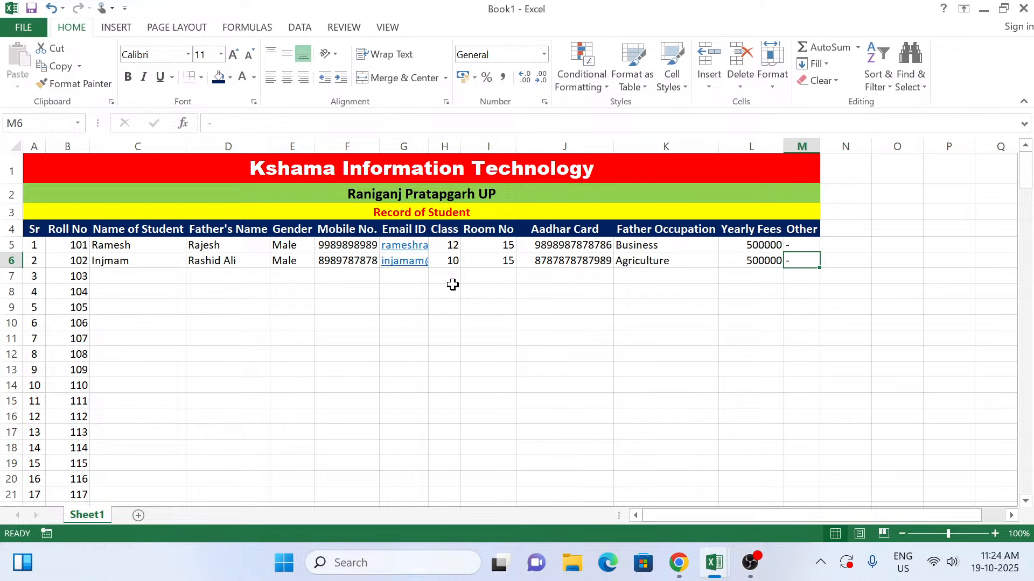
Step: Enter the third student's name in C7 and the father's name in D7, in the row for roll number 103
click(452, 280)
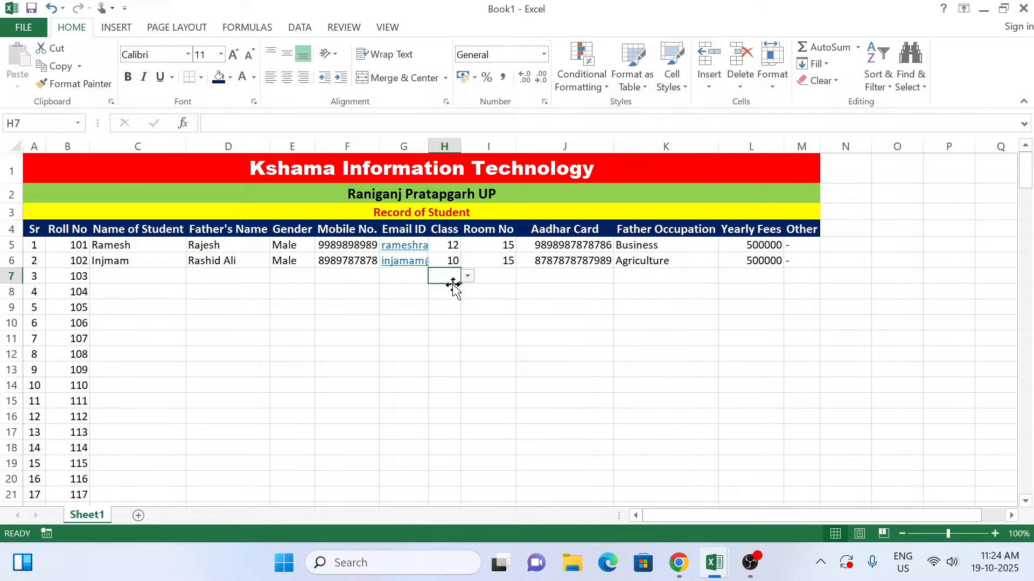
key(Left)
key(Left)
key(Left)
key(Left)
key(Left)
key(Left)
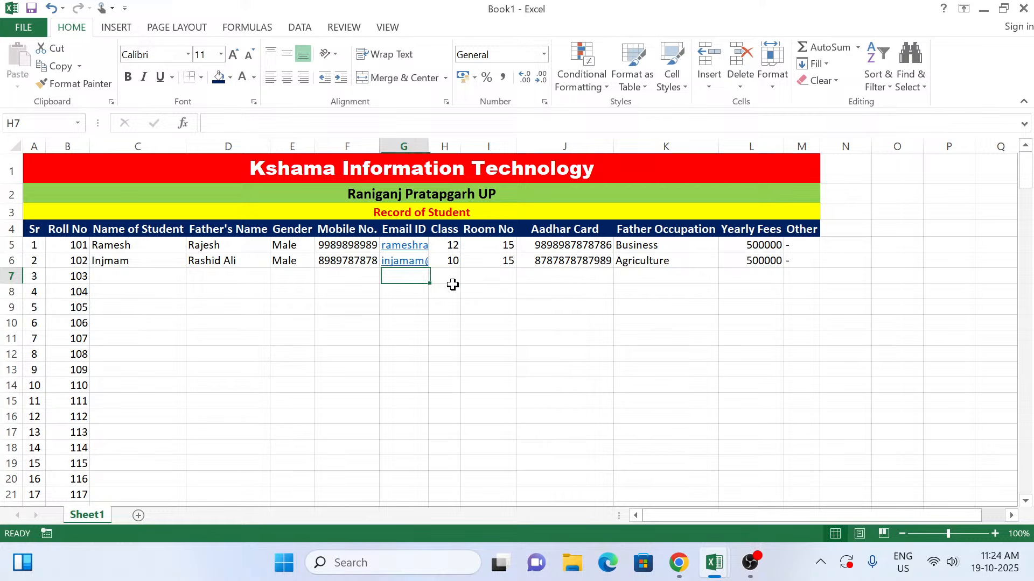
key(Right)
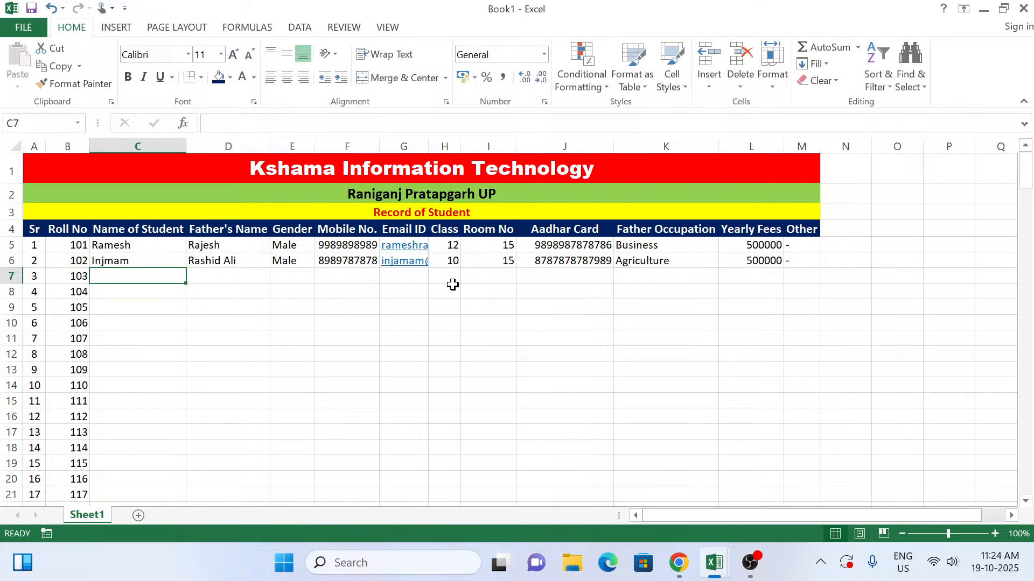
text(Subha)
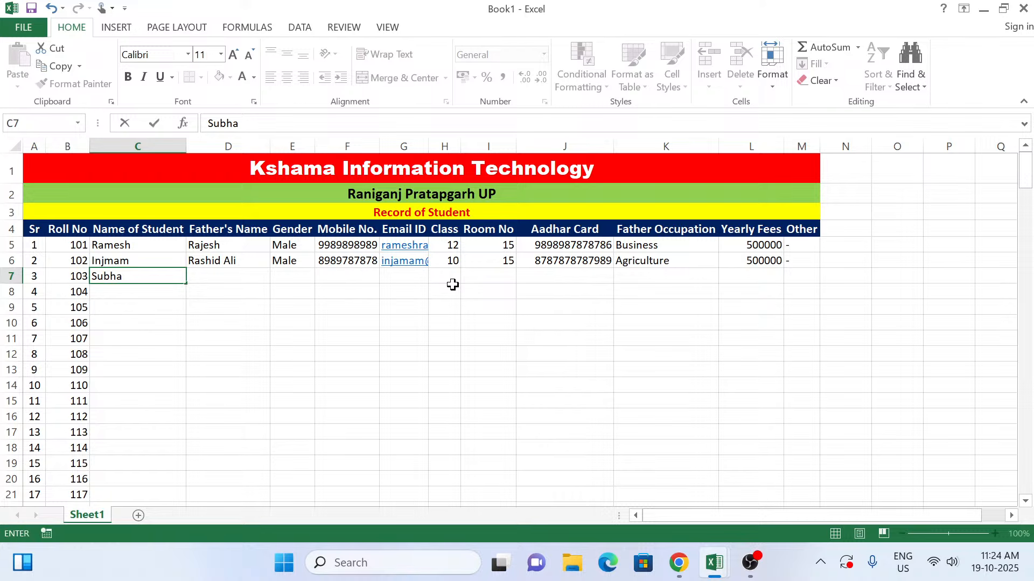
text(m)
key(Right)
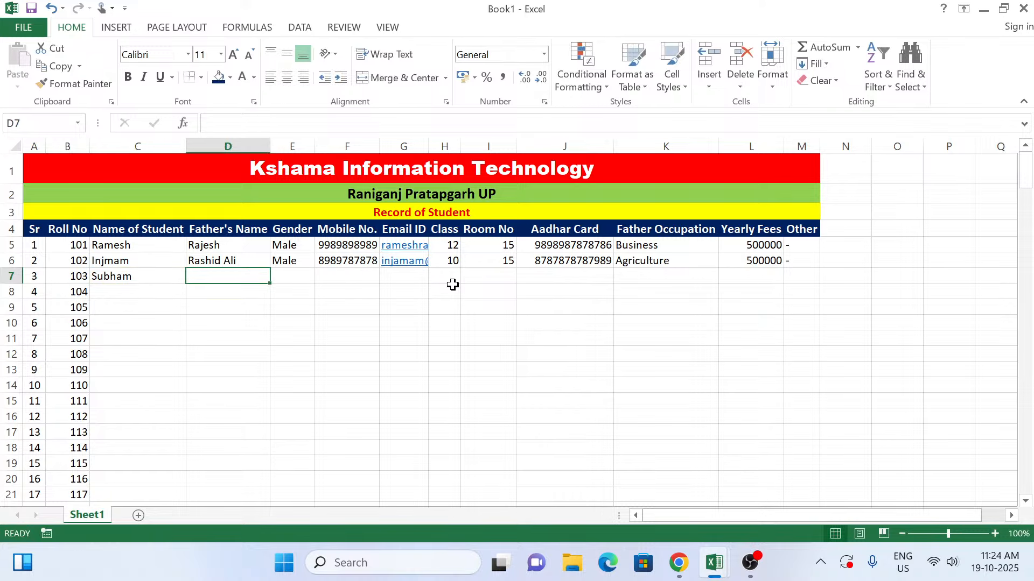
text(Mohan)
key(Right)
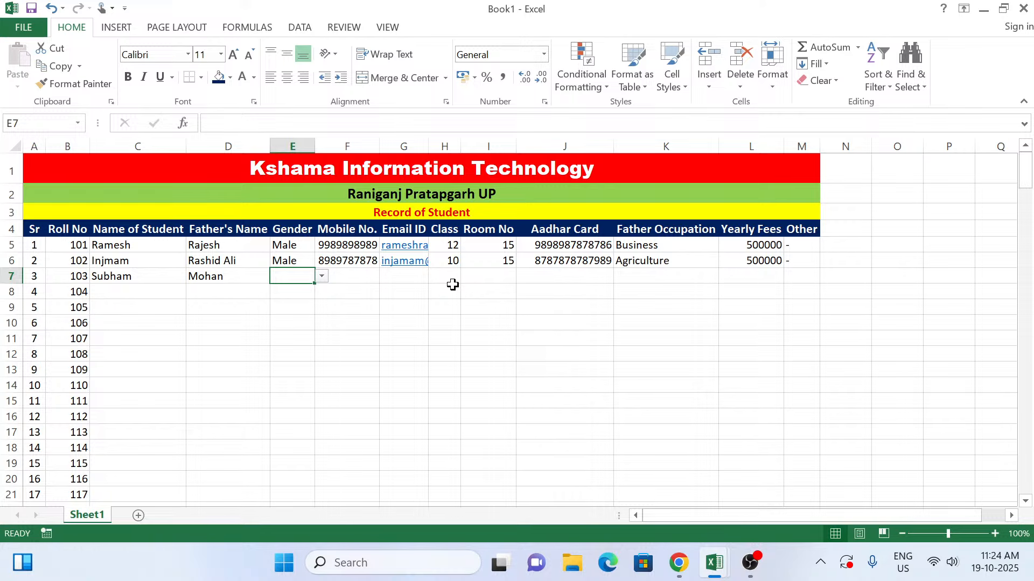
Step: Enter Male as the gender in E7 and the third student's mobile number in F7
text(male)
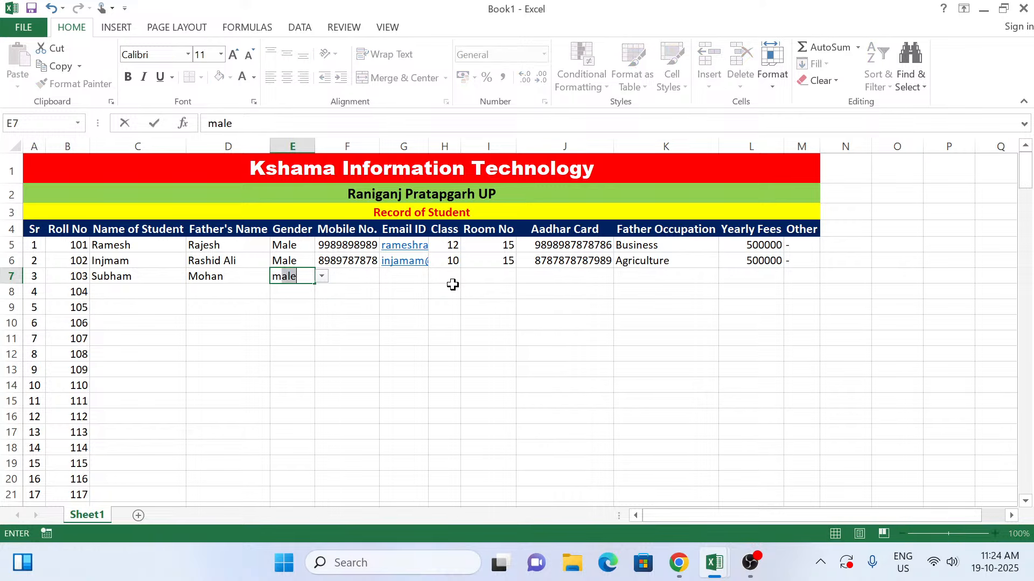
key(Right)
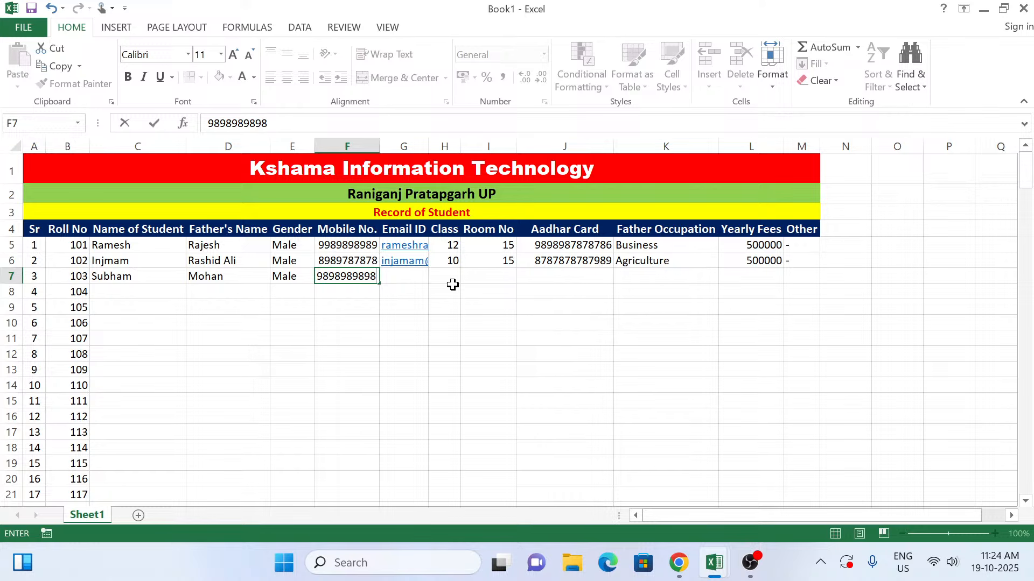
key(Right)
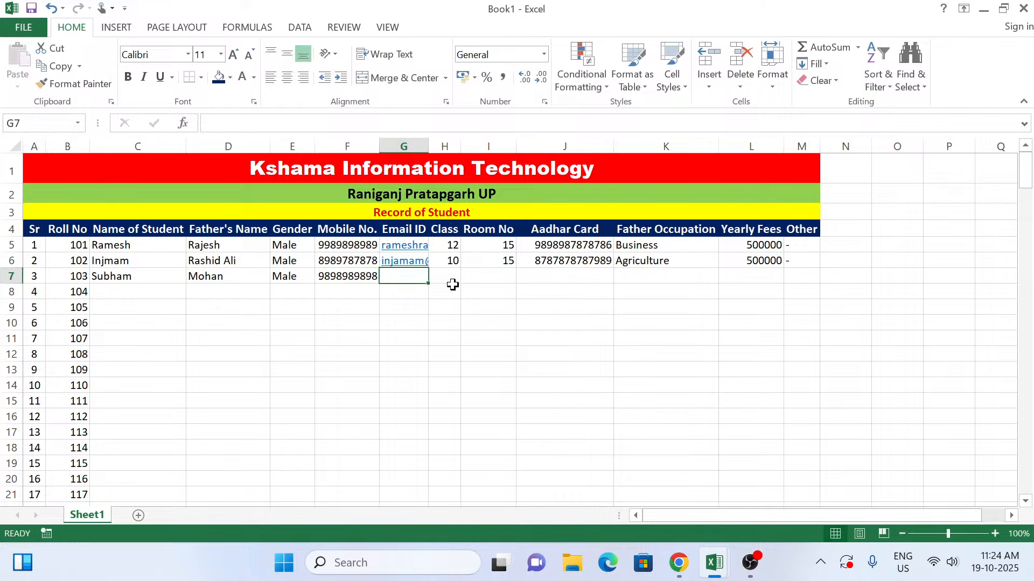
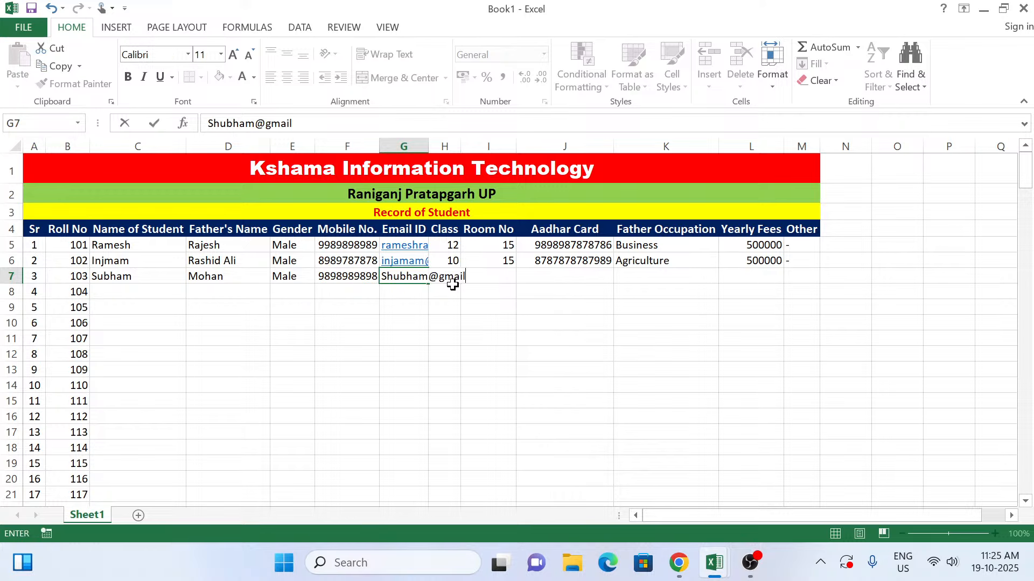
Step: Enter the third student's e-mail address in G7 and class 11 in H7
click(453, 281)
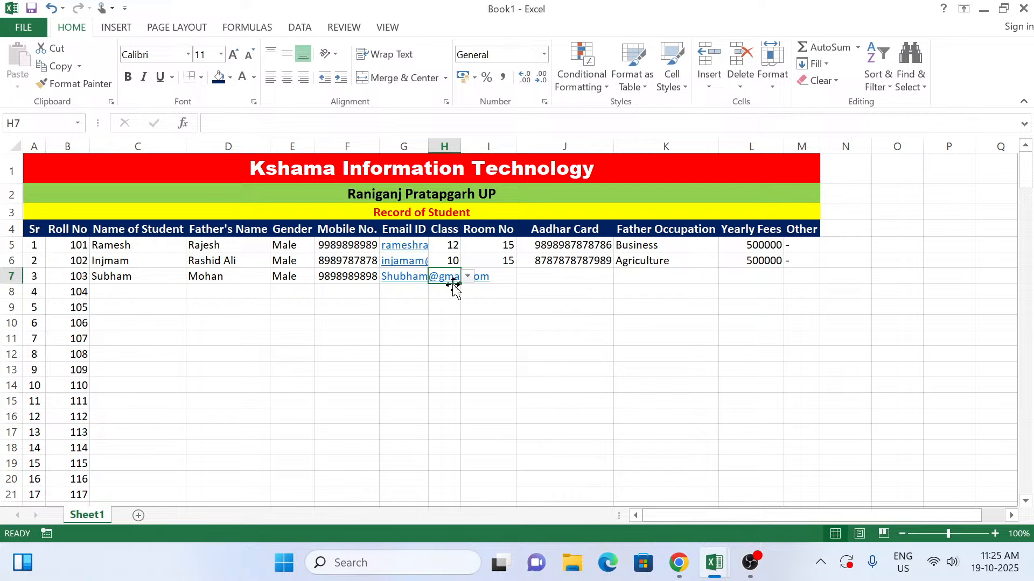
text(11)
key(Tab)
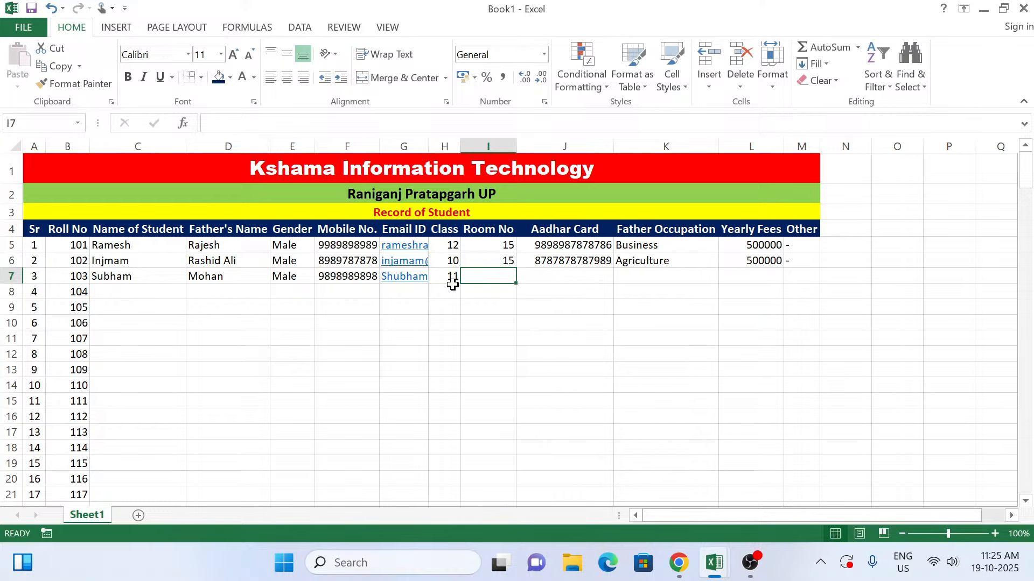
Step: Copy the room number, Aadhar card, father's occupation, yearly fees and Other values from row 6 down into I7:M7
key(ctrl+d)
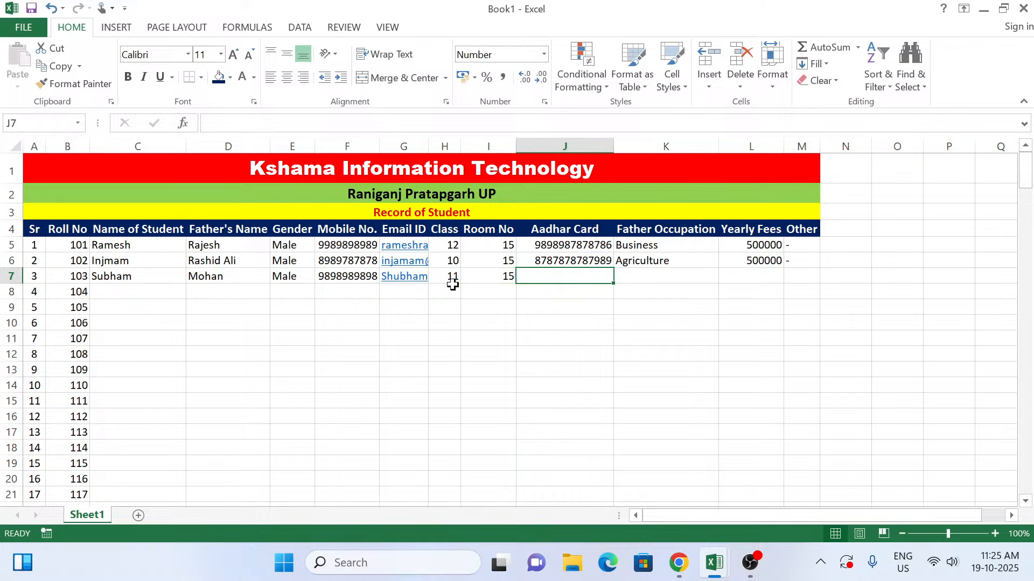
key(ctrl+d)
key(Tab)
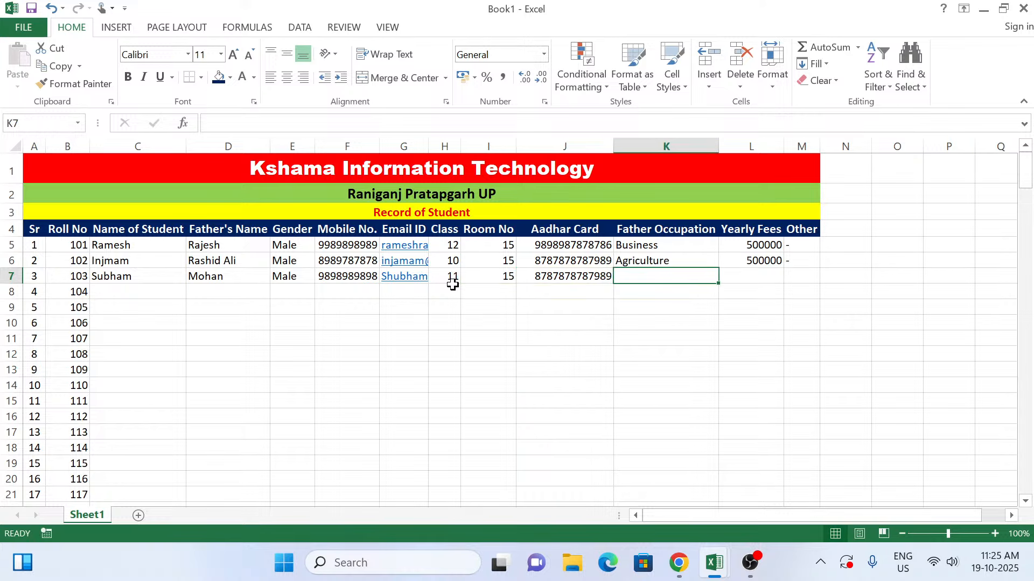
key(ctrl+d)
key(Tab)
key(ctrl+d)
key(Tab)
key(ctrl+d)
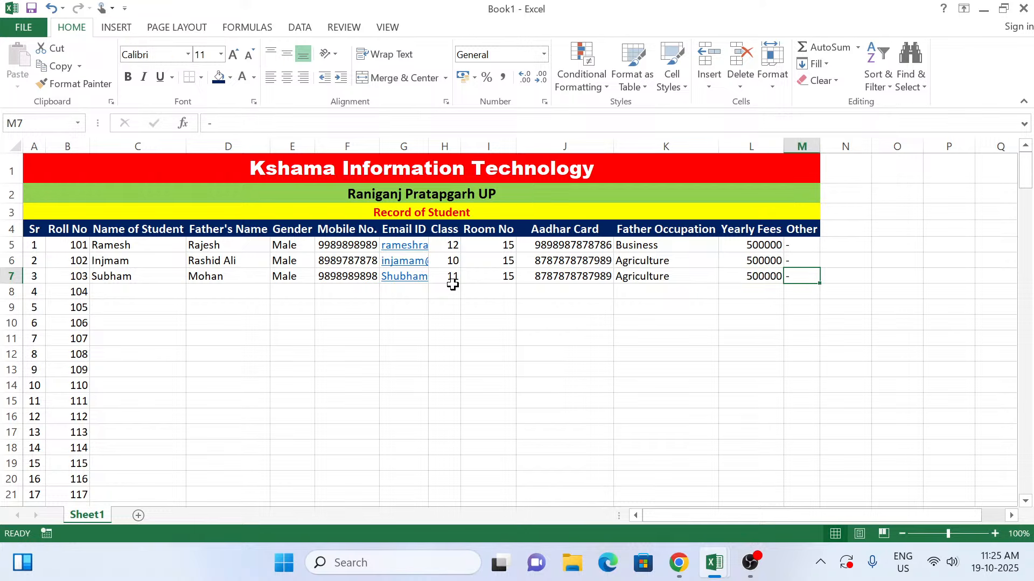
Step: Enter the fourth student's name in C8, in the row for roll number 104
key(Return)
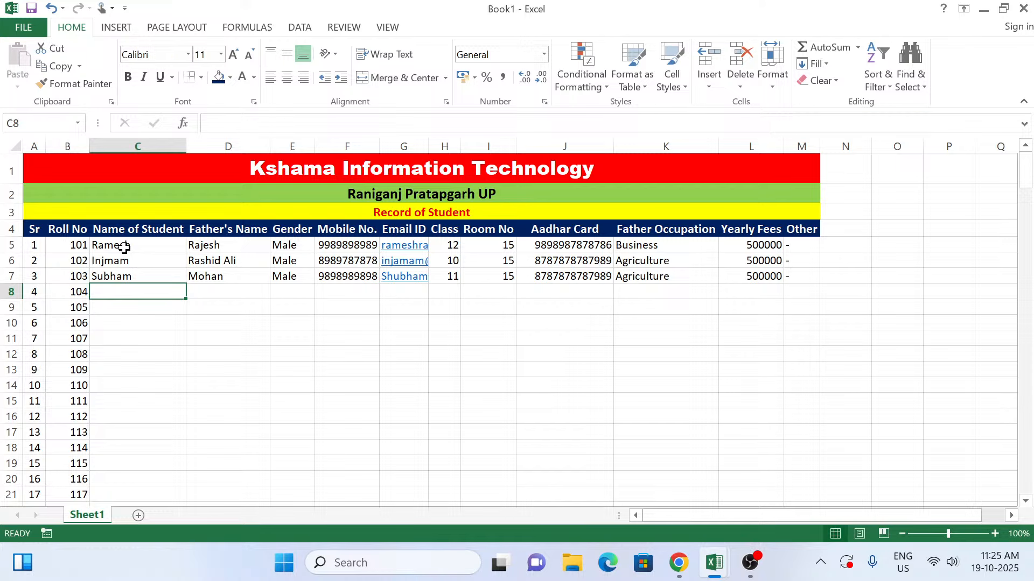
text(Mohini)
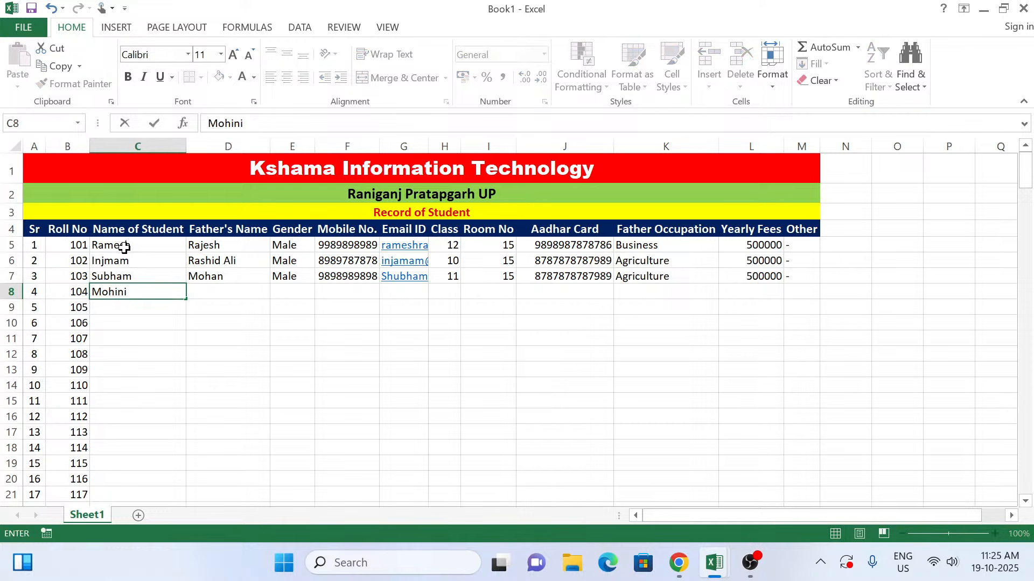
key(Tab)
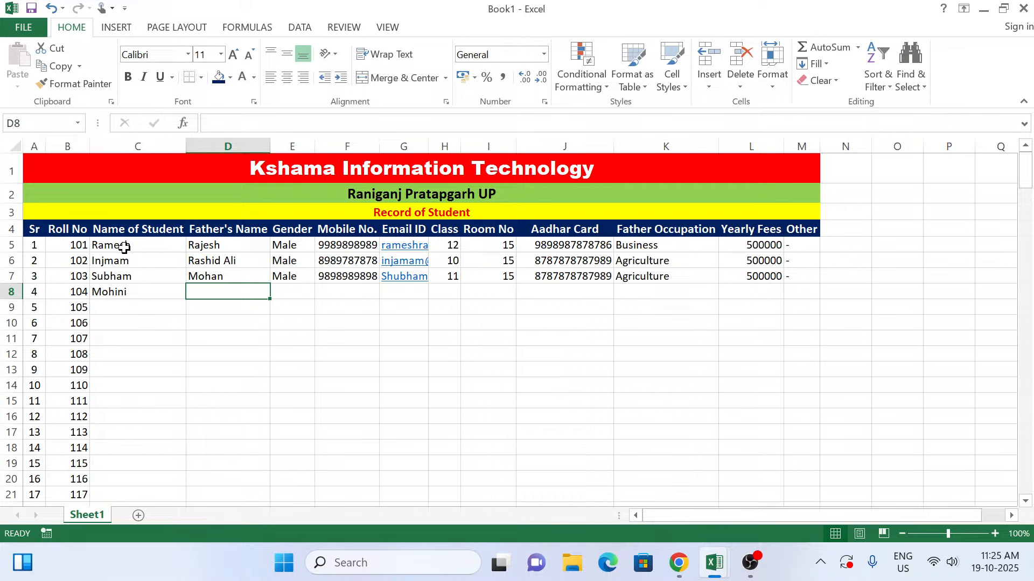
Step: Enter the fourth student's father's name in D8 and choose Female as the gender in E8
text(Amit)
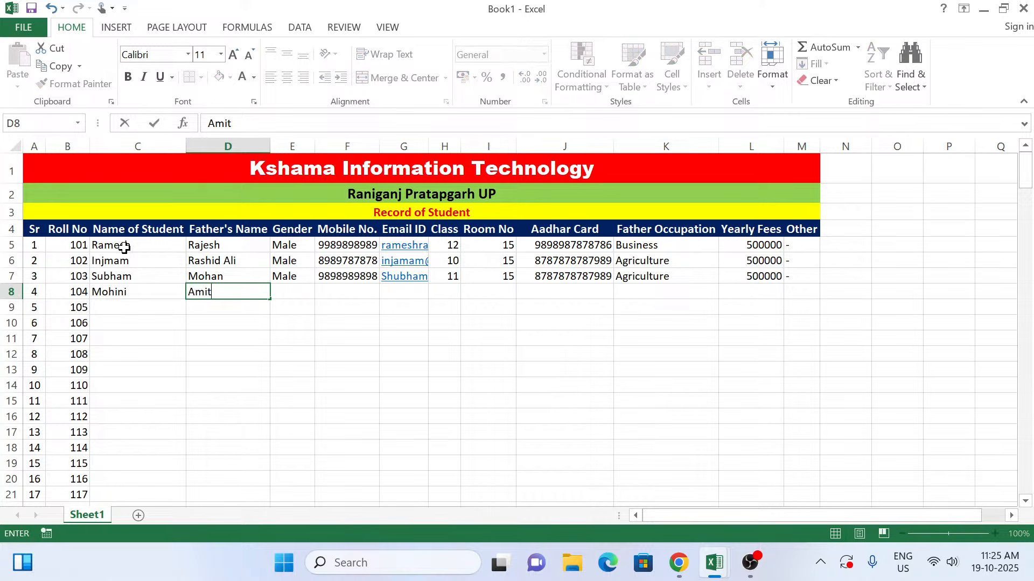
key(Tab)
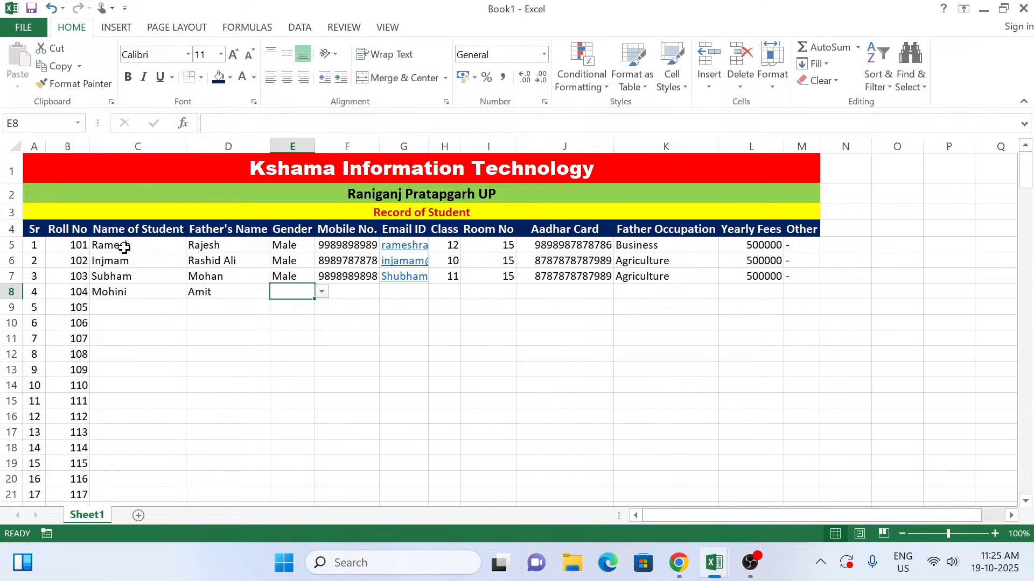
click(325, 301)
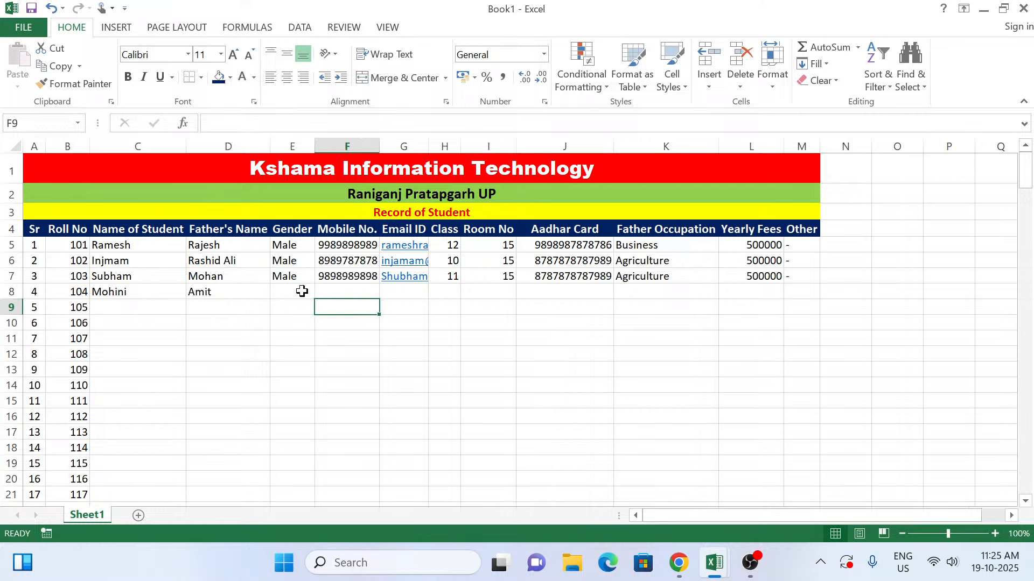
click(302, 291)
click(321, 294)
click(295, 319)
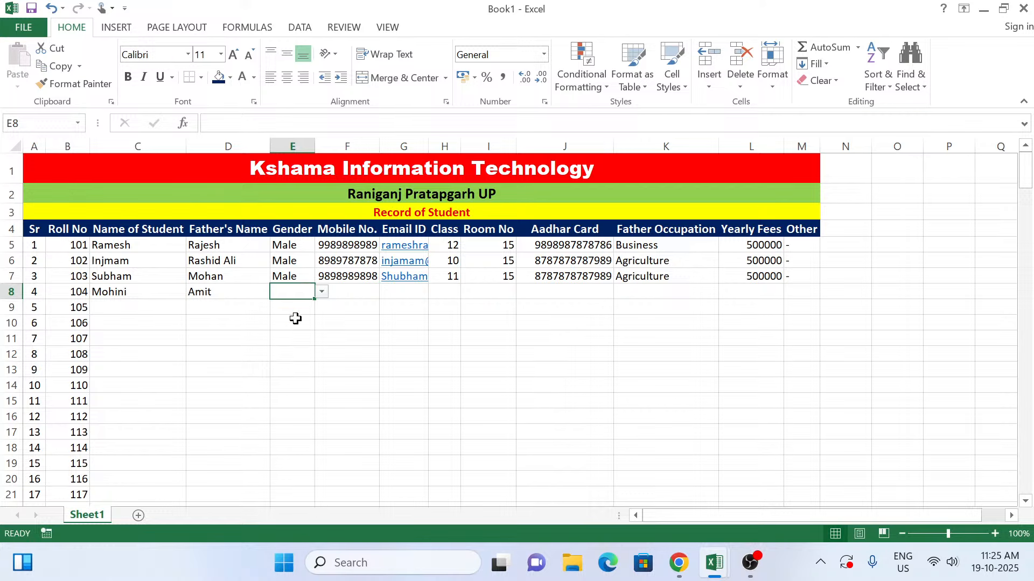
key(Tab)
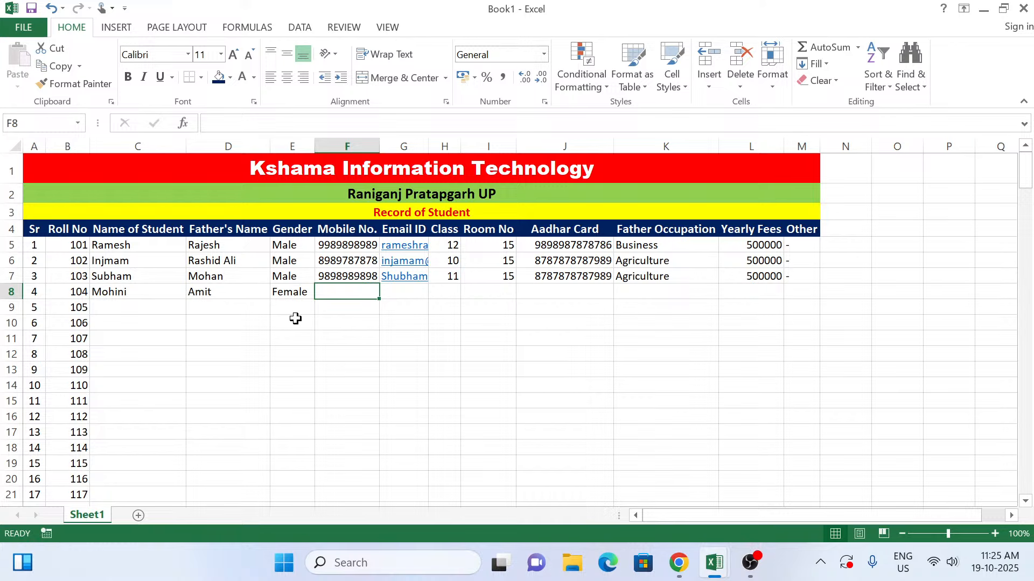
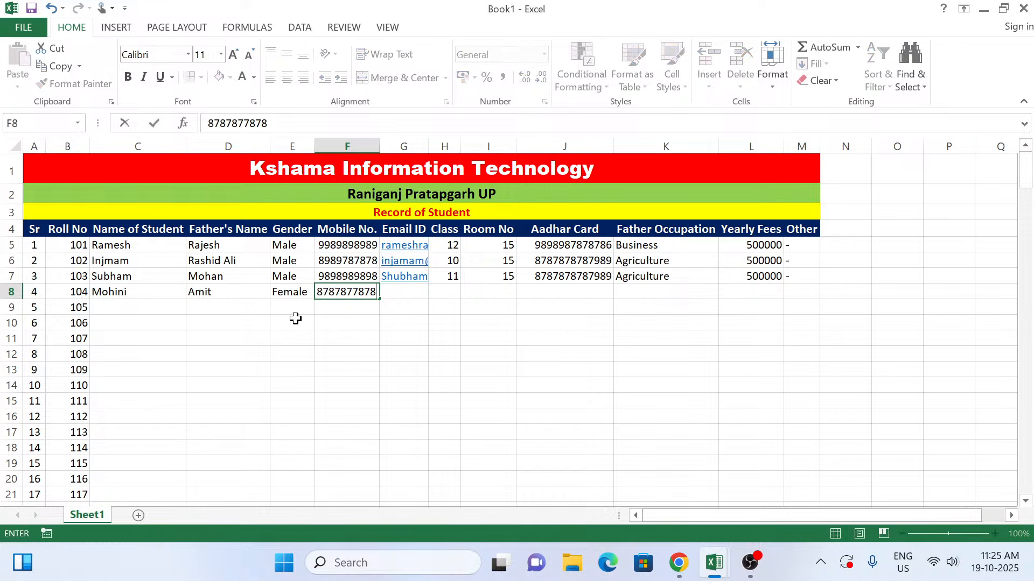
Step: Enter the fourth student's mobile number in F8 and e-mail address in G8
key(Tab)
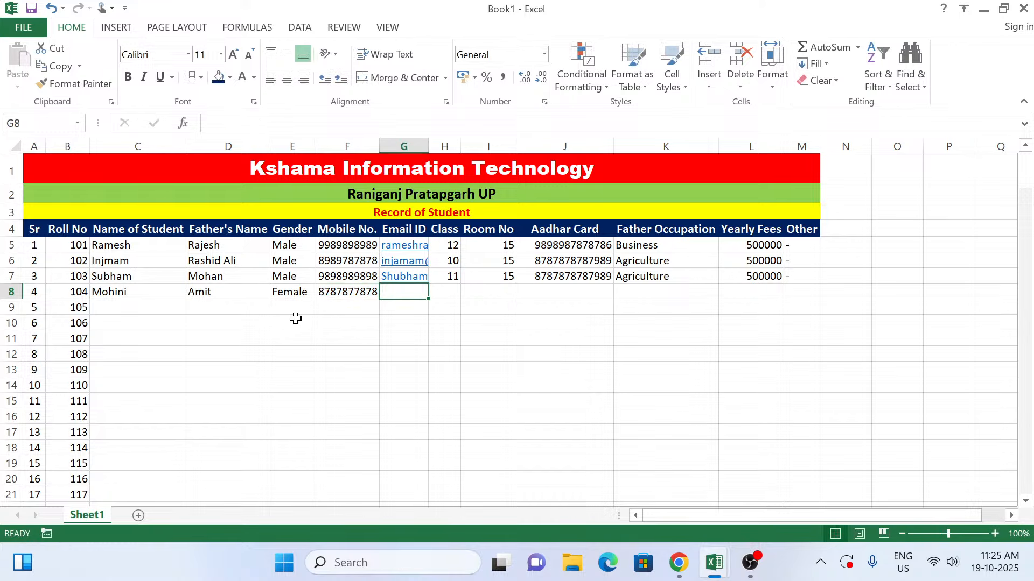
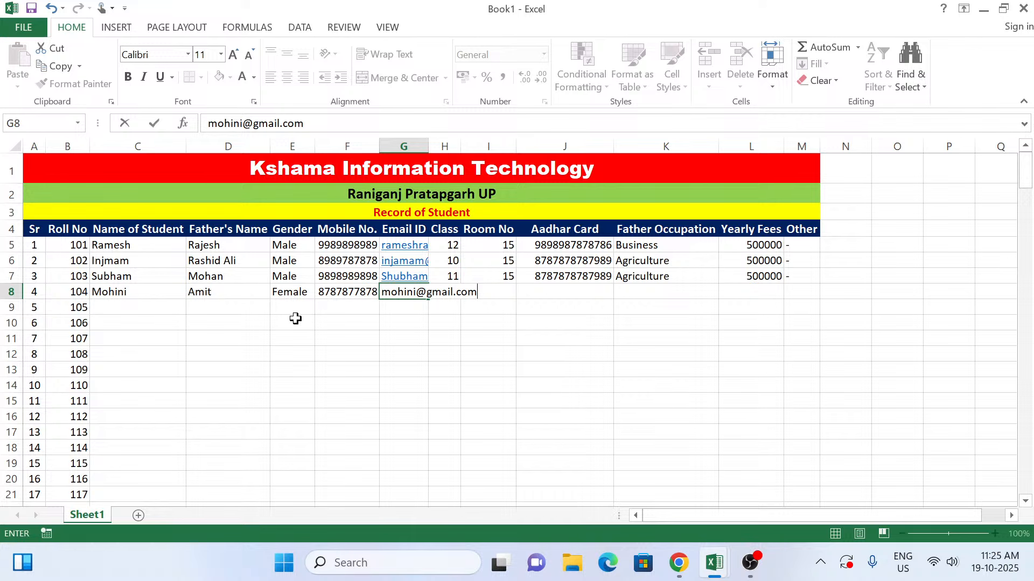
key(Tab)
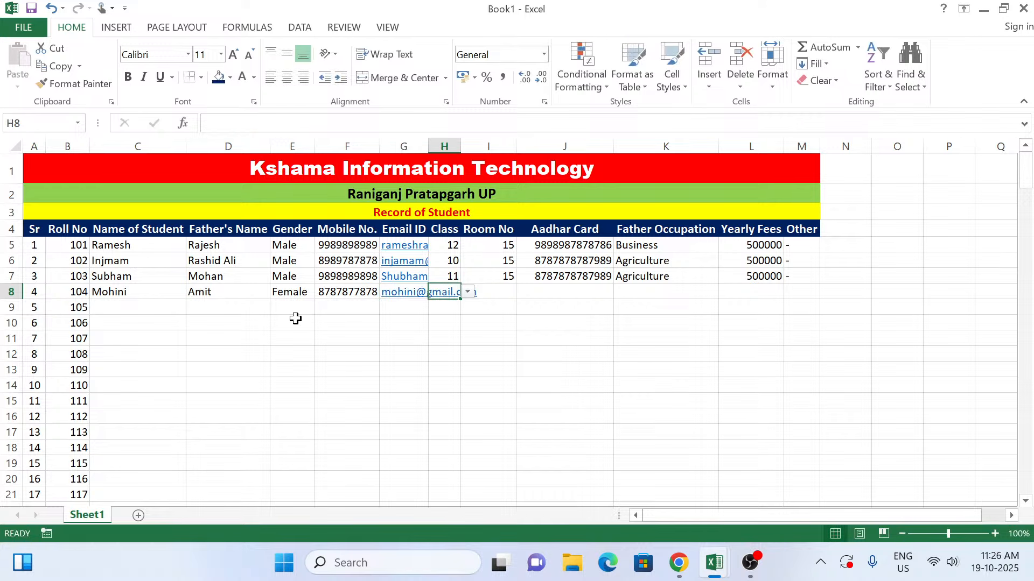
Step: Enter class 12 in H8, room number 15 in I8 and the fourth student's Aadhar card number in J8
text(12)
key(Tab)
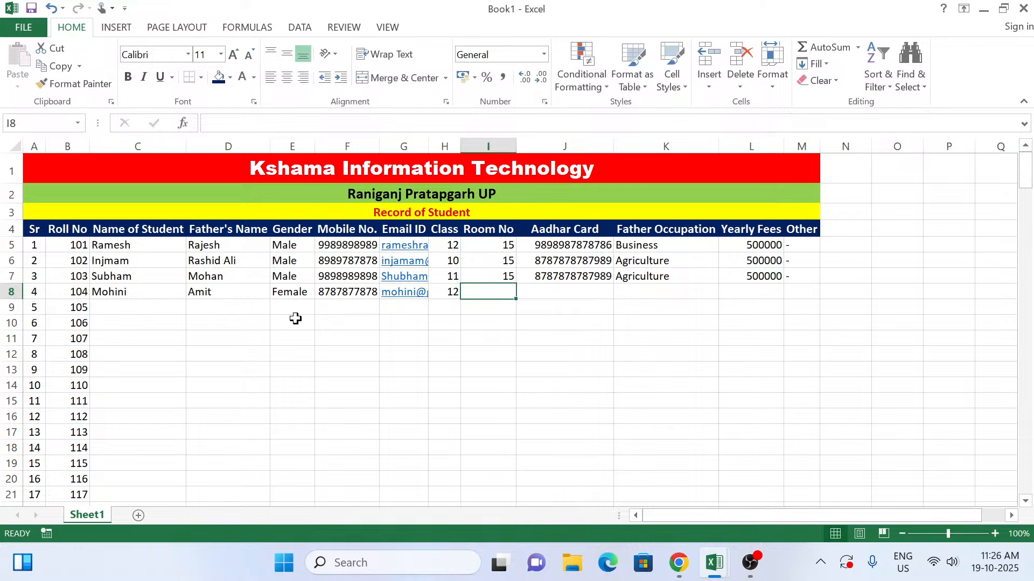
text(15)
key(Tab)
text(8787878787989)
key(Tab)
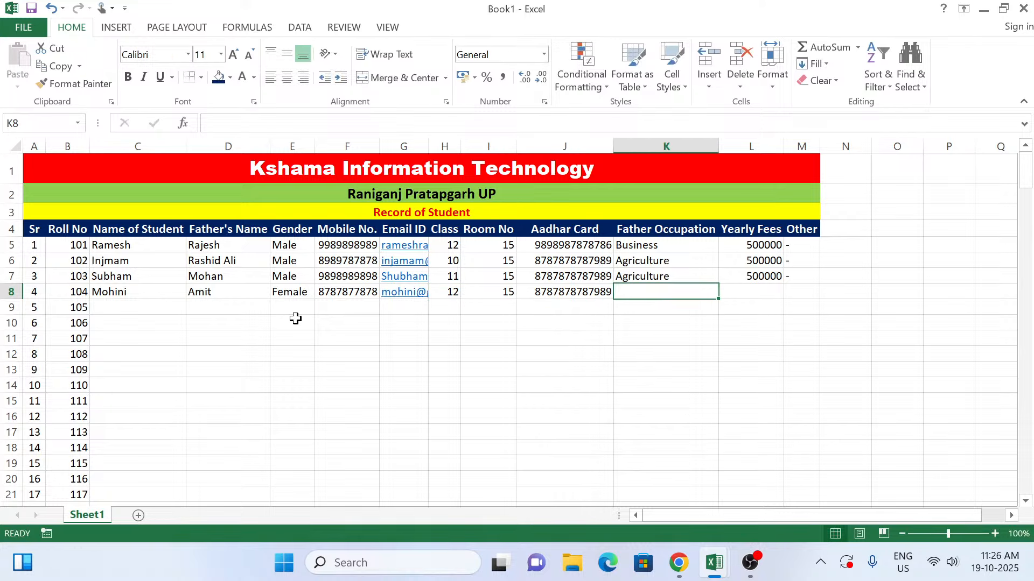
Step: Complete row 8 with Agriculture as father's occupation, 500000 as yearly fees and "-" under Other
text(Agriculture)
key(Tab)
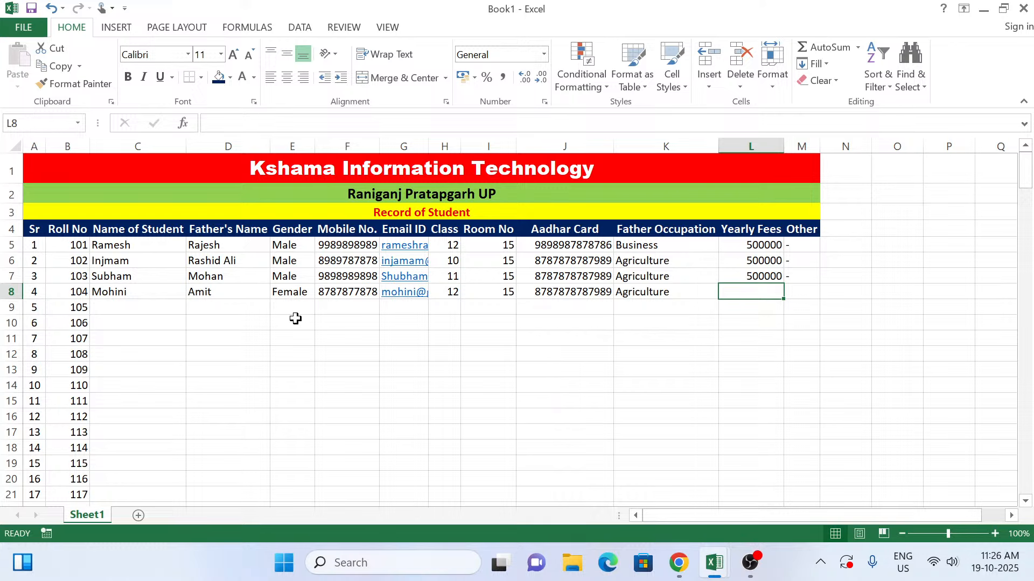
text(500000)
key(Tab)
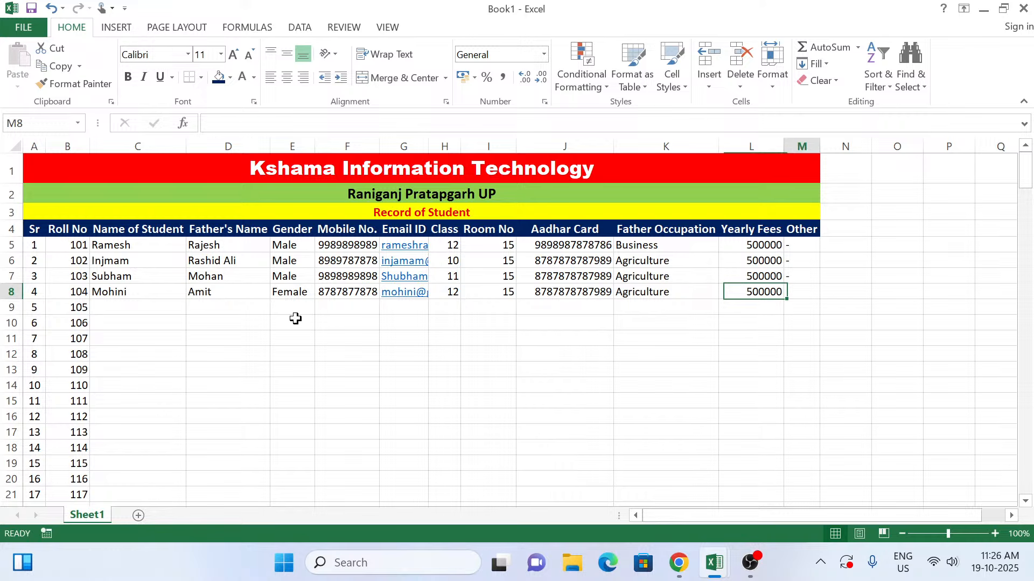
text(&)
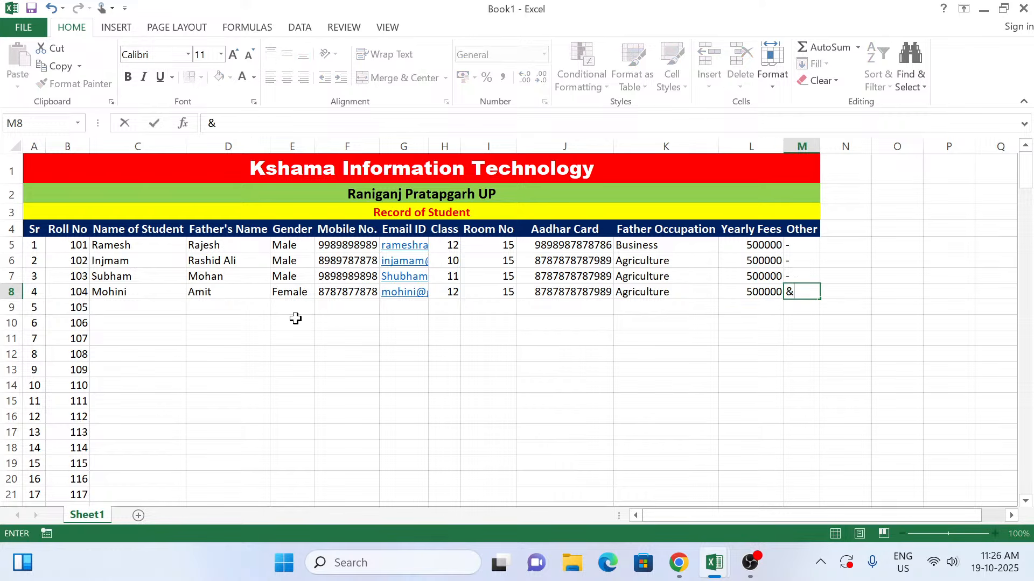
key(BackSpace)
text(-)
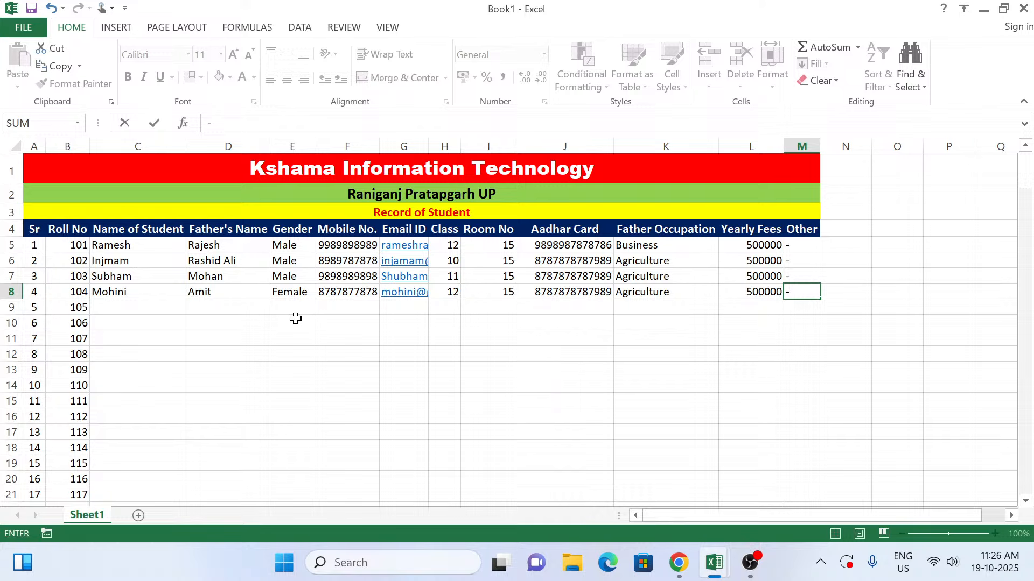
click(294, 312)
Step: Fill the four students' details in C5:M8 down to row 86 as copied cells instead of a series
click(165, 320)
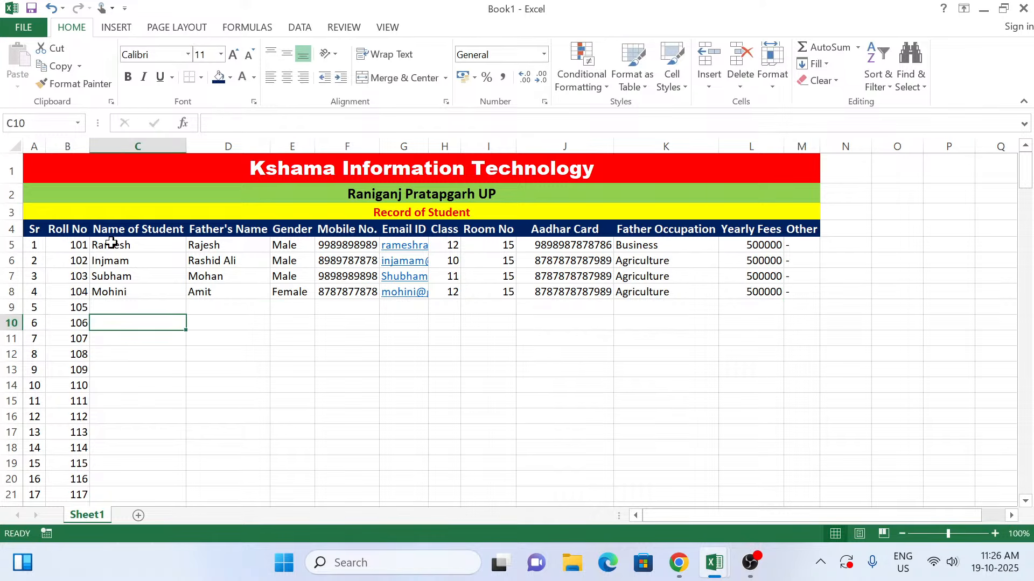
drag(111, 243, 792, 579)
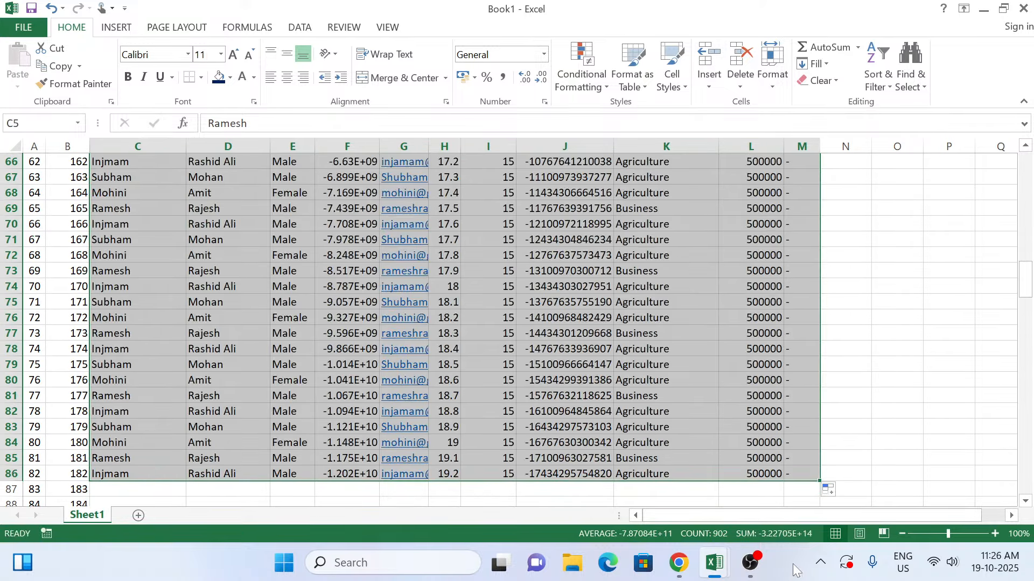
click(834, 490)
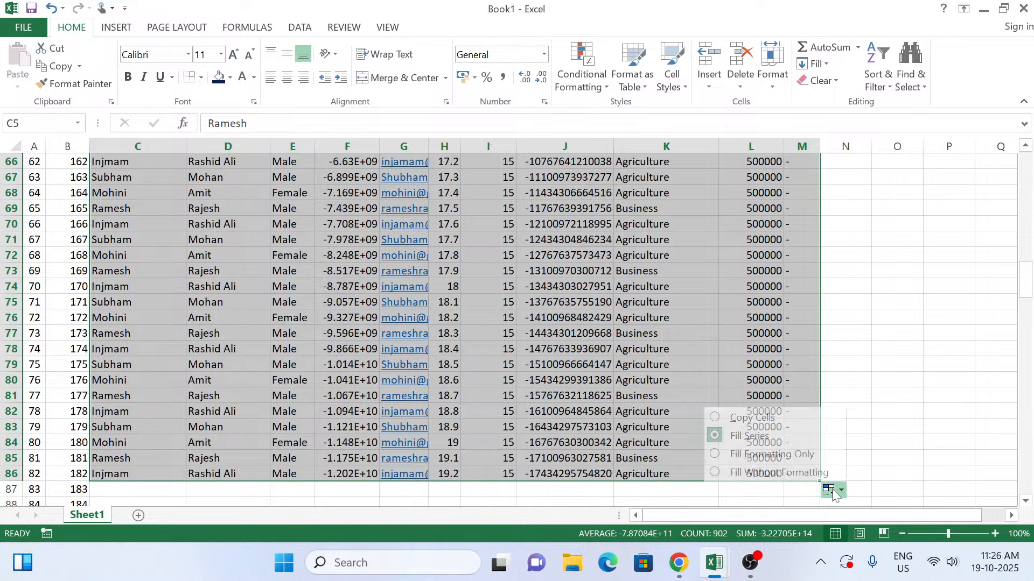
click(754, 419)
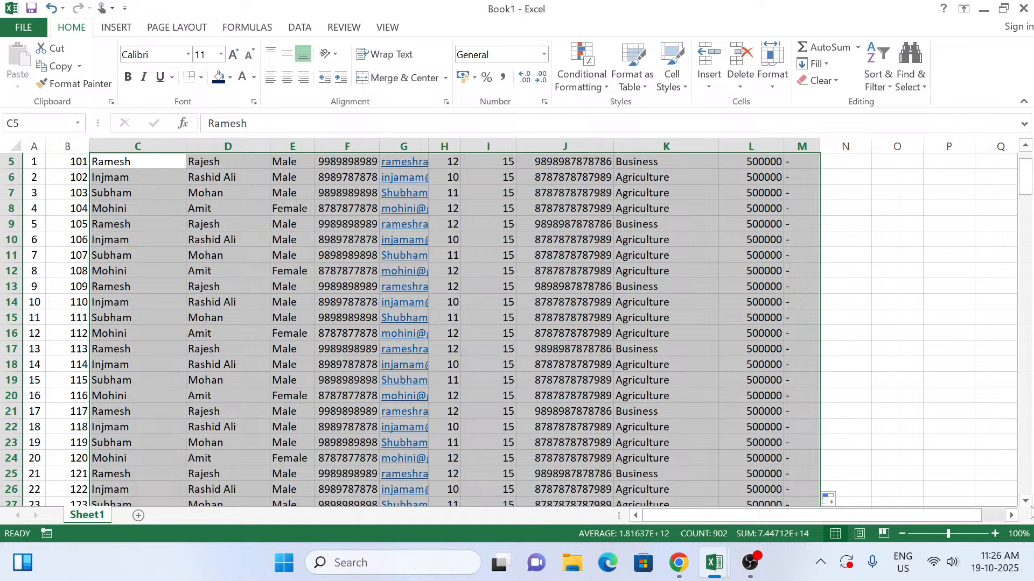
Step: AutoFit the widths of columns A through M to their contents
drag(1024, 186, 1024, 175)
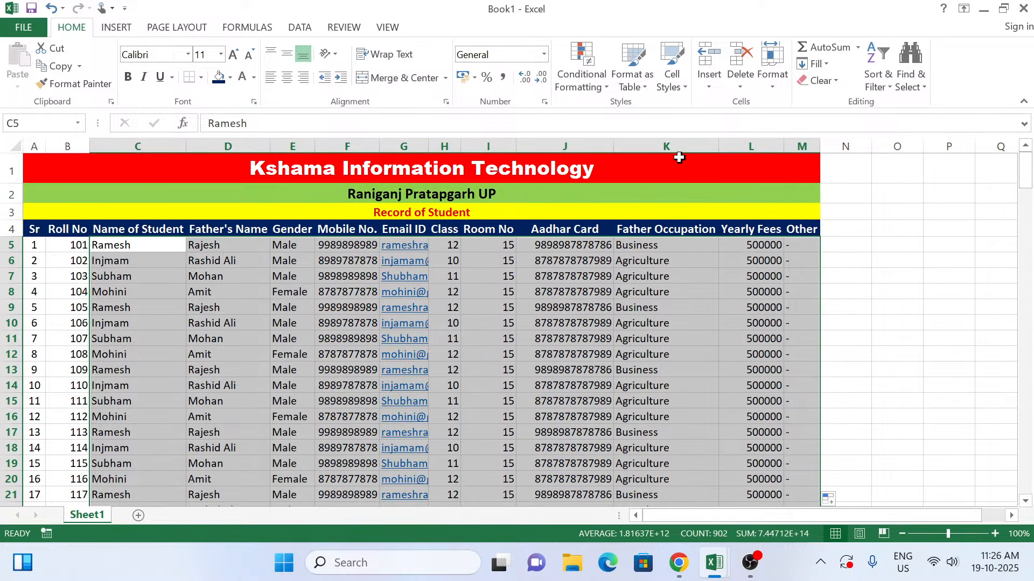
drag(792, 144, 33, 146)
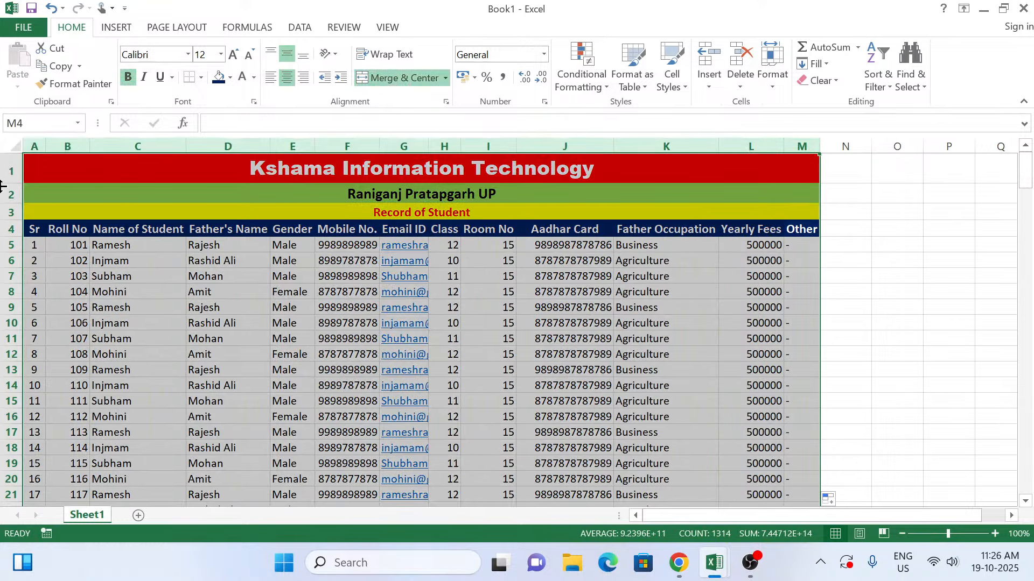
double_click(186, 145)
click(266, 290)
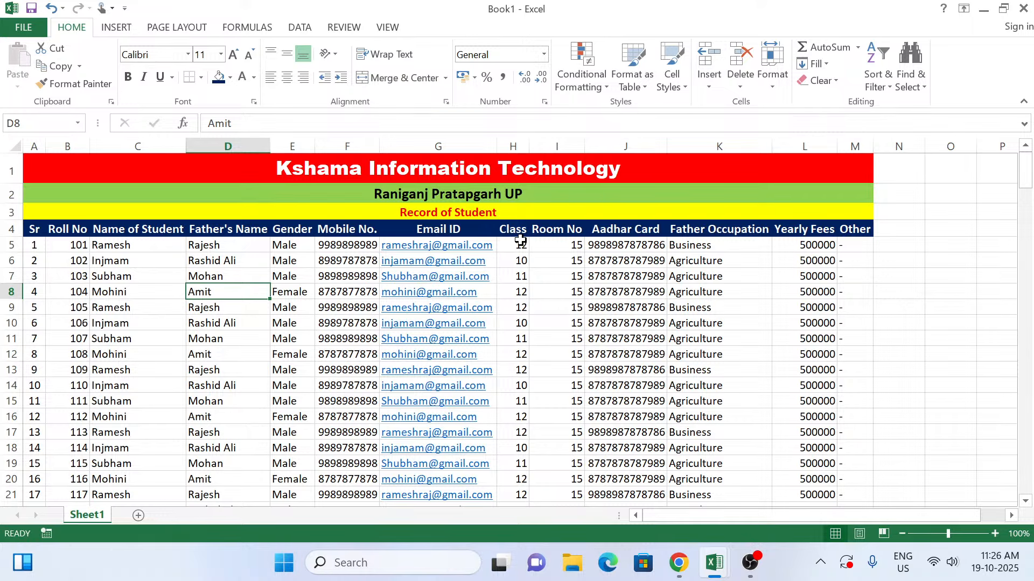
Step: Center the Class, Room No, Yearly Fees and Other entries horizontally and vertically, from row 5 down
drag(520, 241, 562, 578)
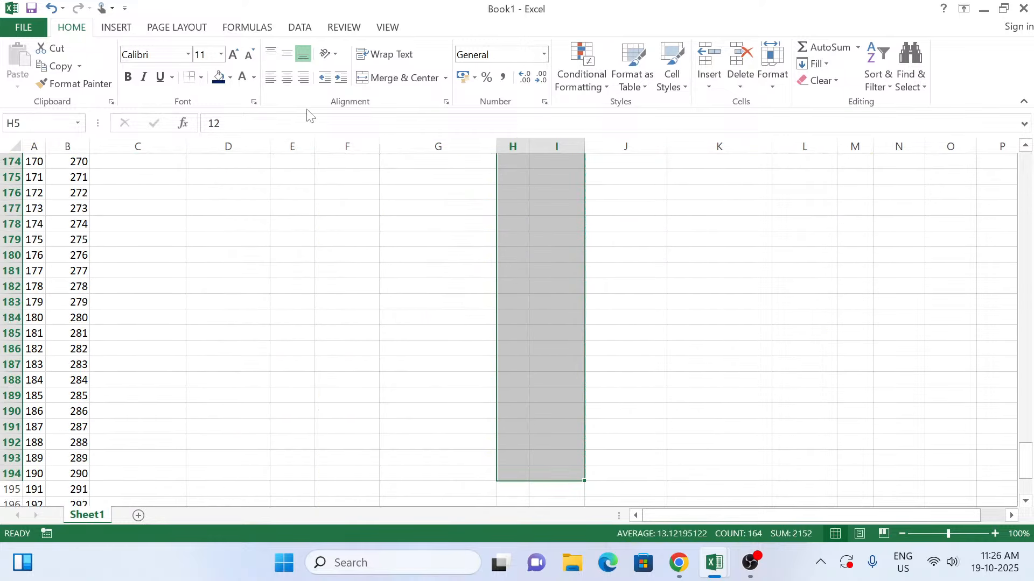
click(287, 78)
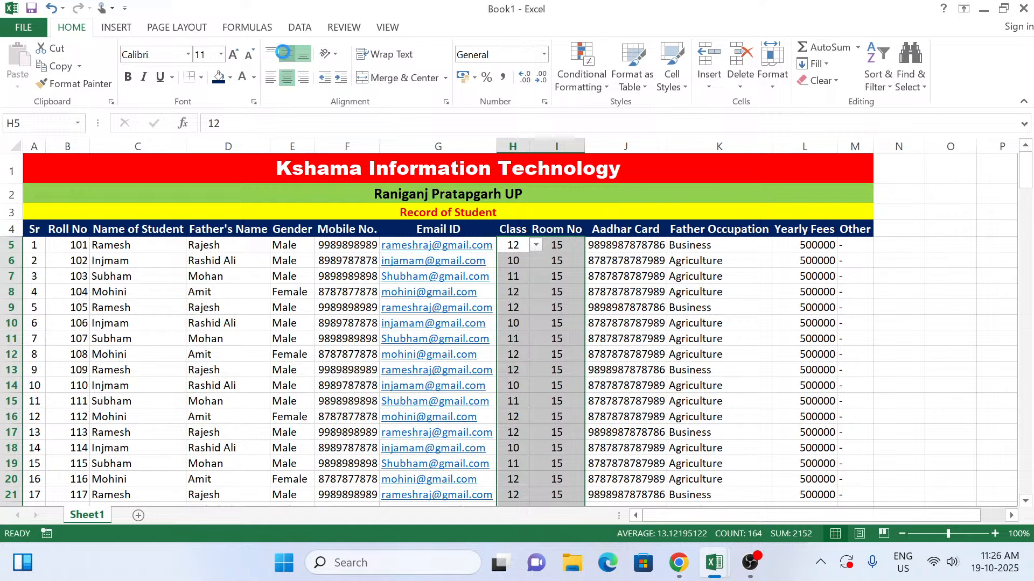
drag(805, 246, 848, 570)
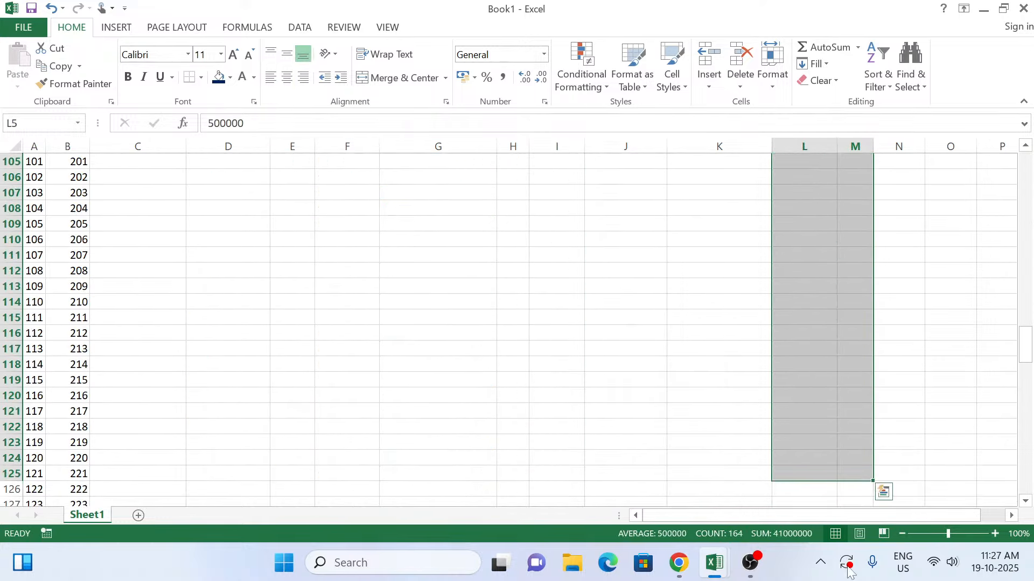
click(287, 78)
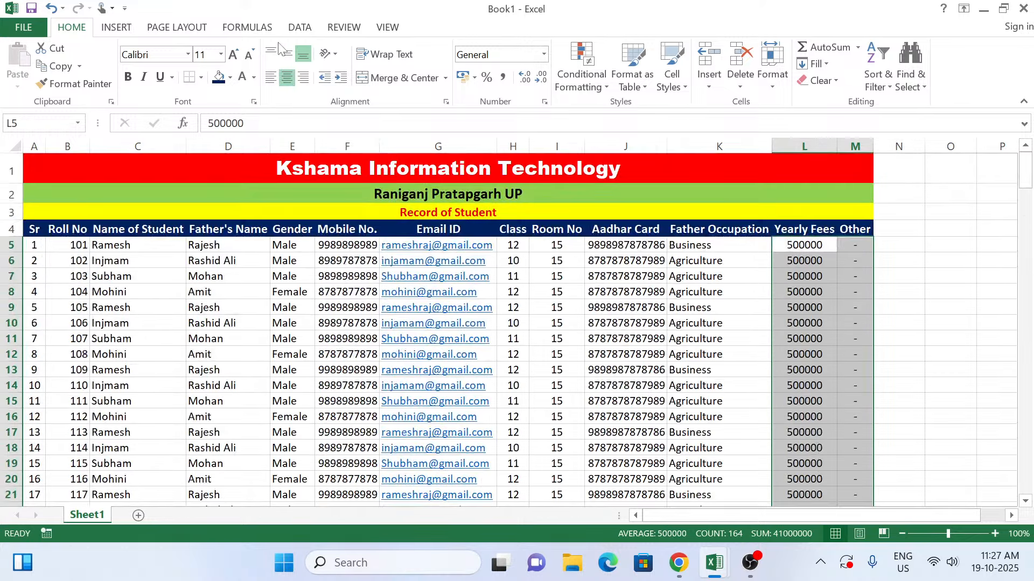
click(287, 56)
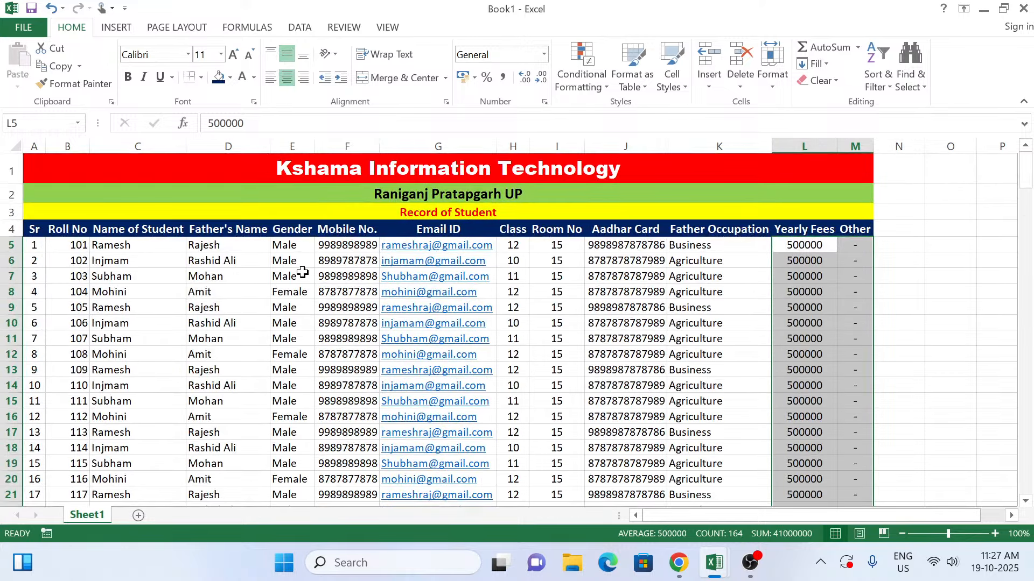
Step: Center the Mobile No. entries horizontally and vertically, from F5 down
drag(339, 245, 316, 573)
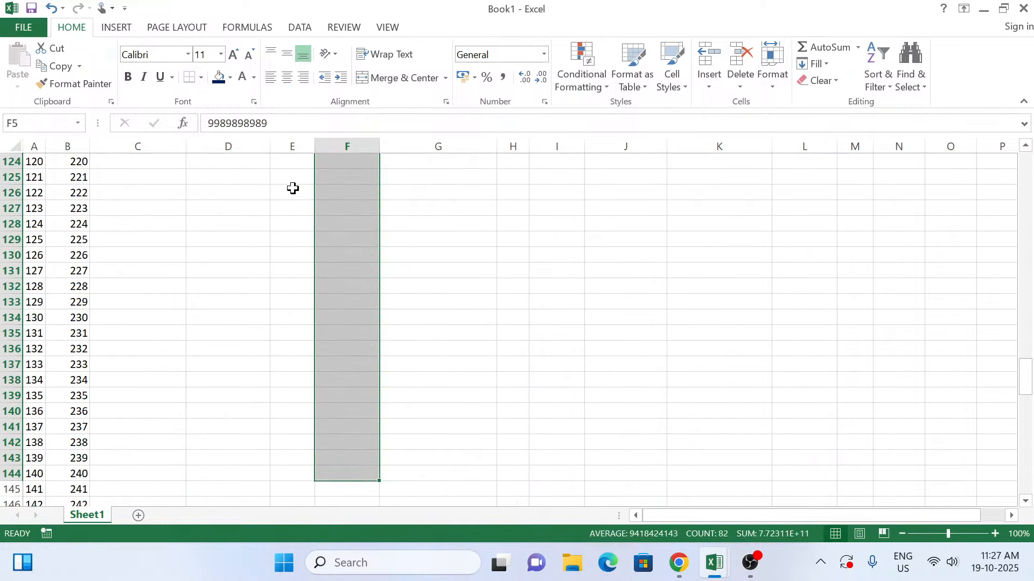
click(287, 81)
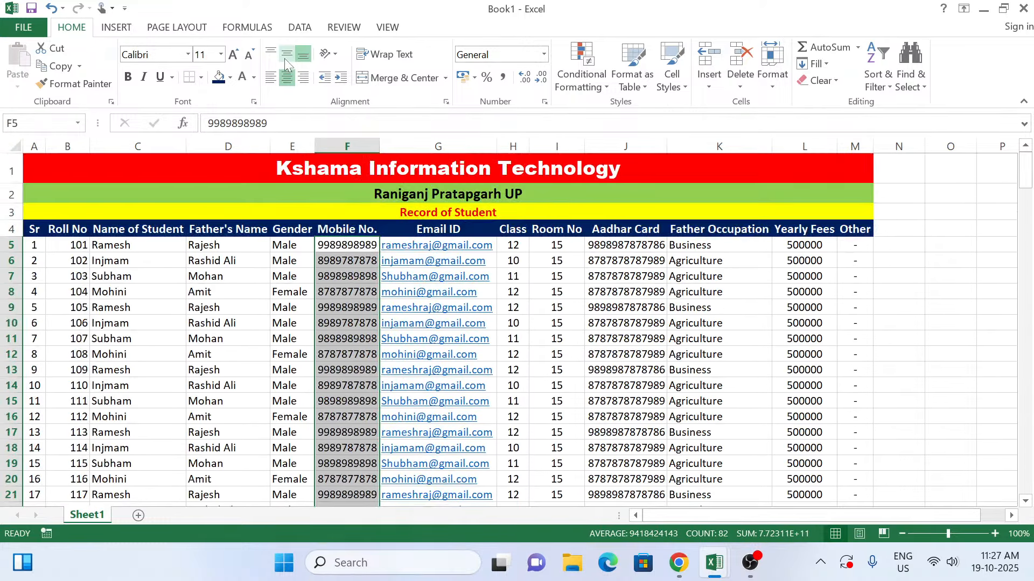
click(285, 55)
Step: Apply middle vertical alignment to the Sr and Roll No entries, from row 5 down
drag(35, 247, 48, 580)
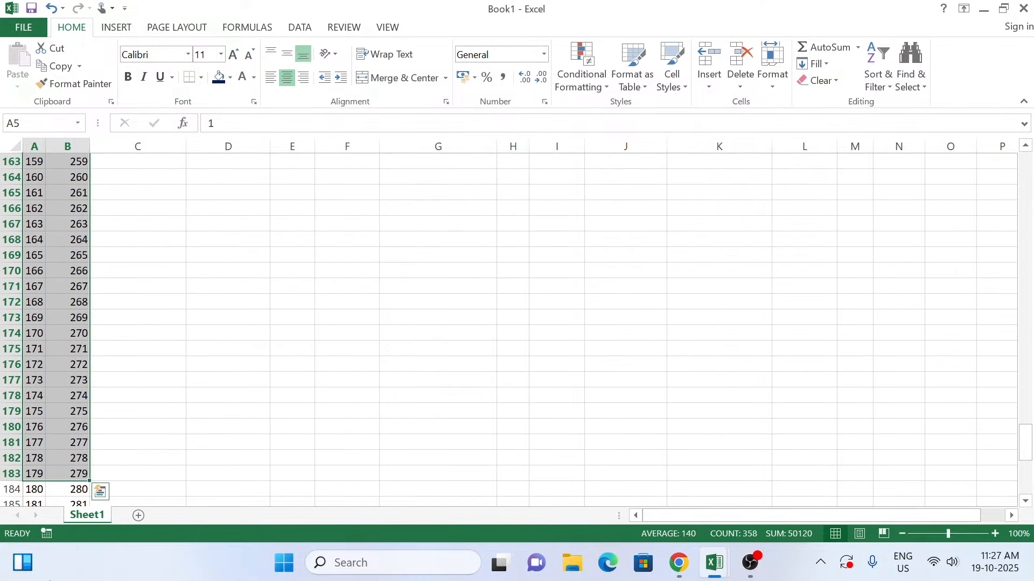
click(286, 56)
scroll(261, 297, up, 1)
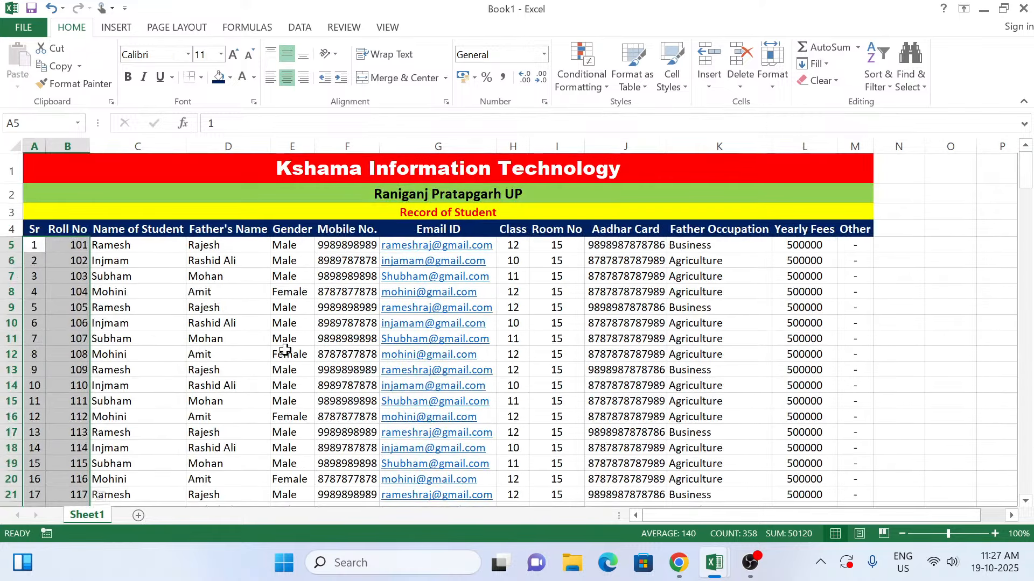
click(217, 352)
click(135, 241)
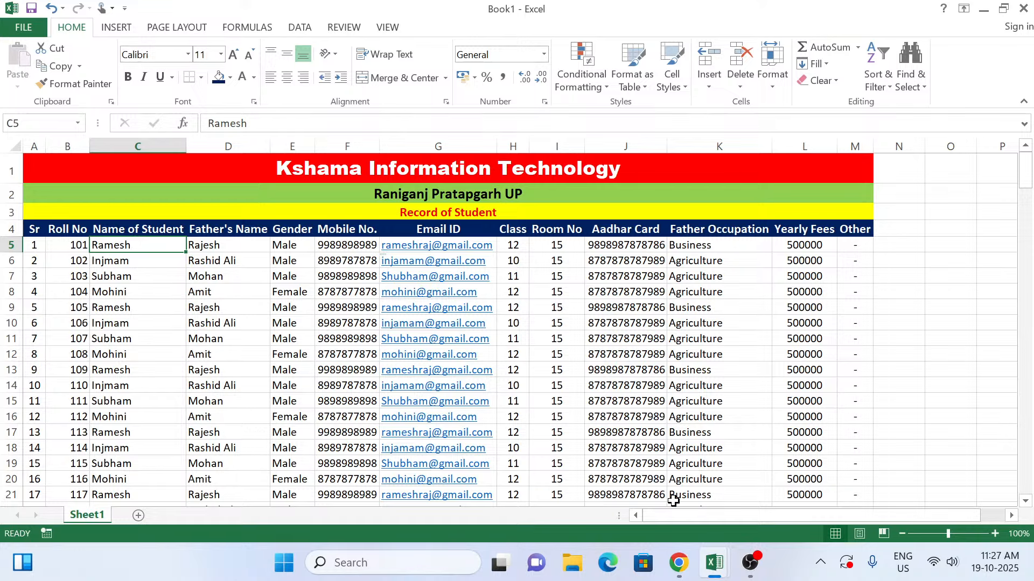
Step: Switch to Microsoft Edge and search the web for "student photo"
click(608, 564)
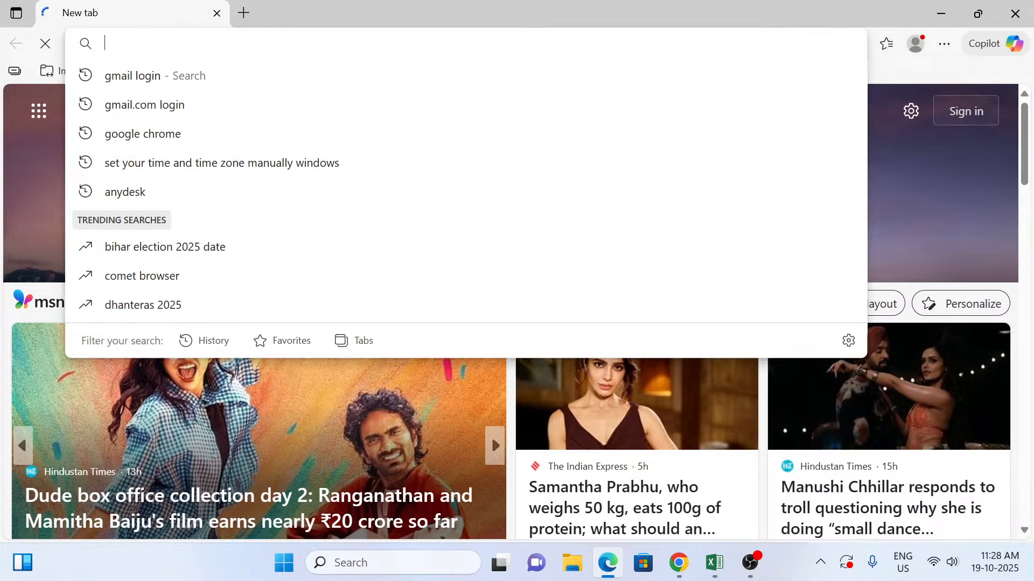
text(student)
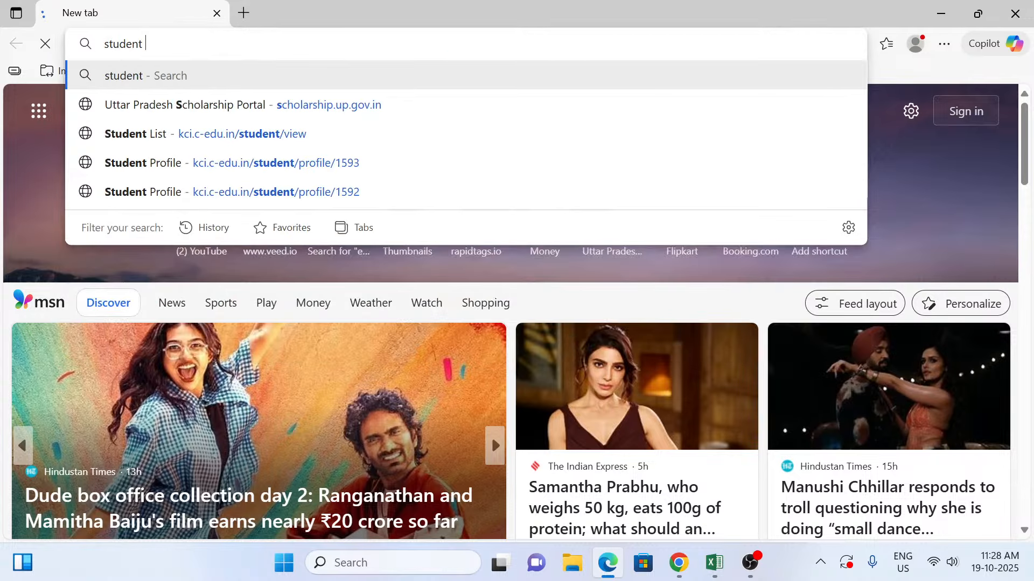
text( pho)
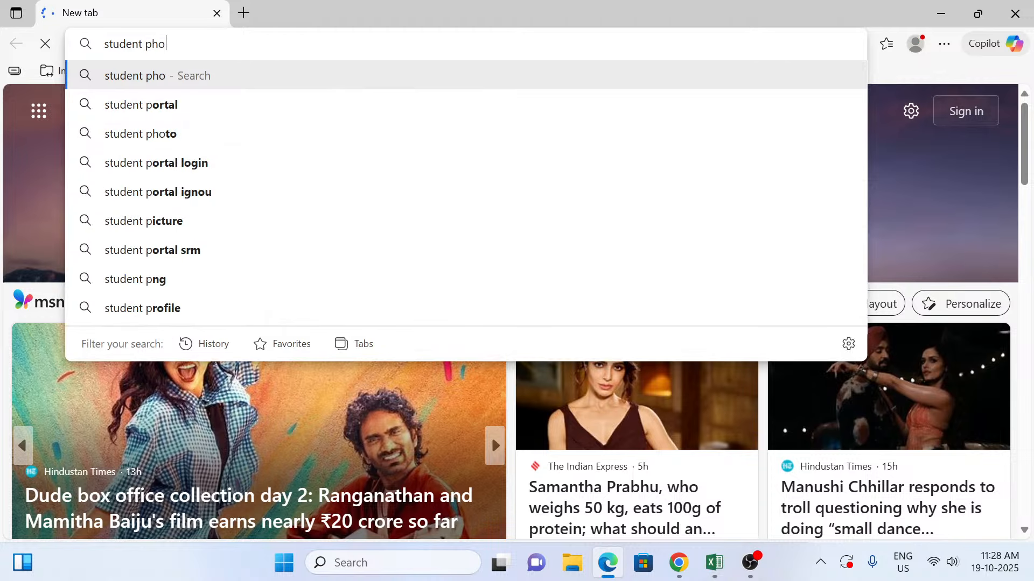
text(to)
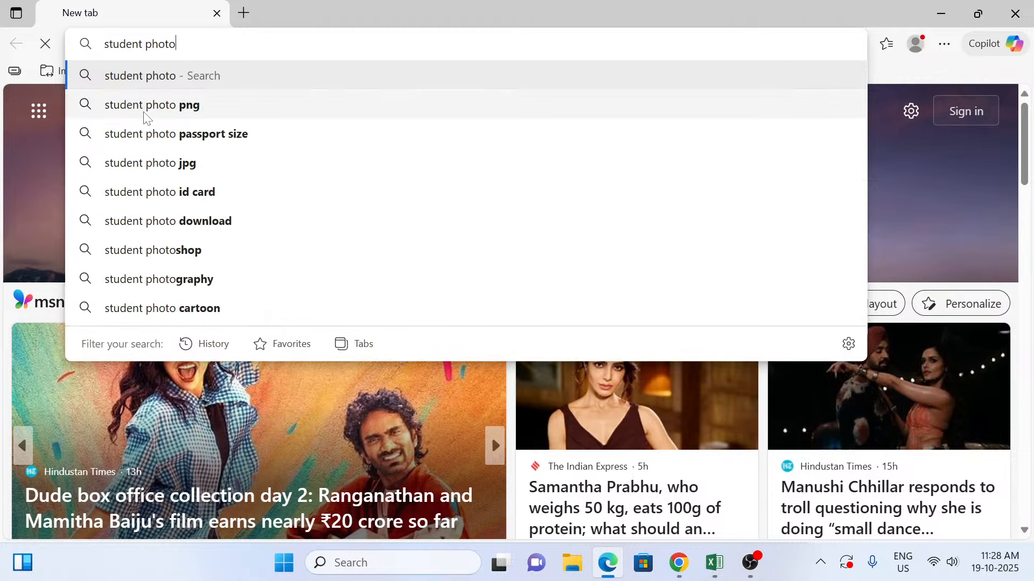
click(135, 78)
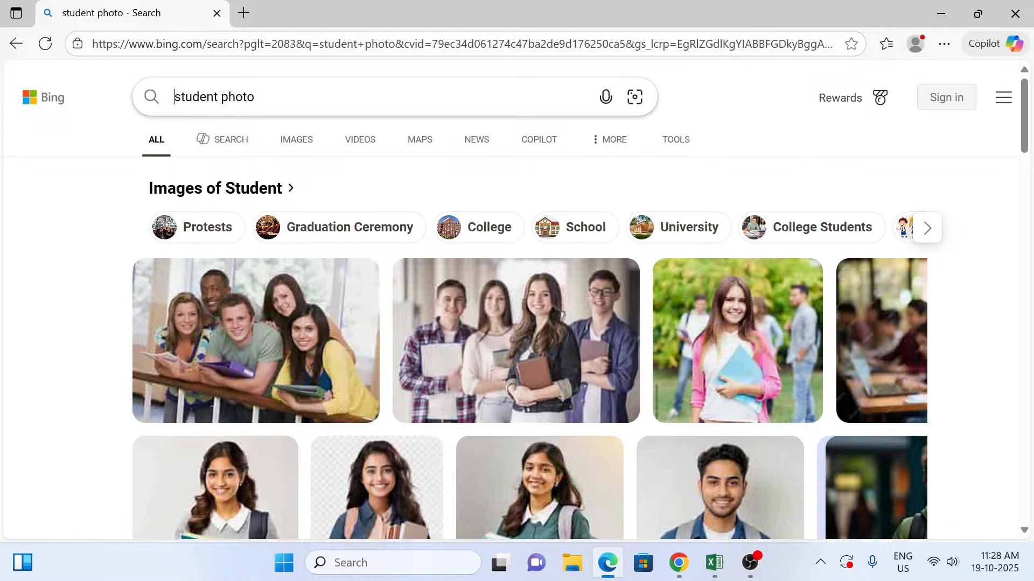
Step: Refine the web search to the suggested query "single students photos"
text(sing)
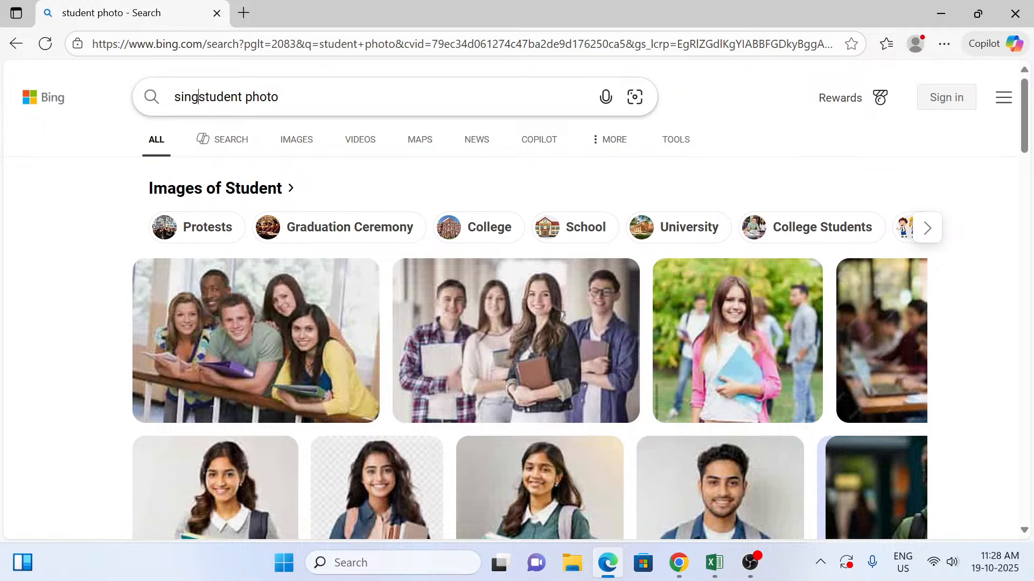
text(le)
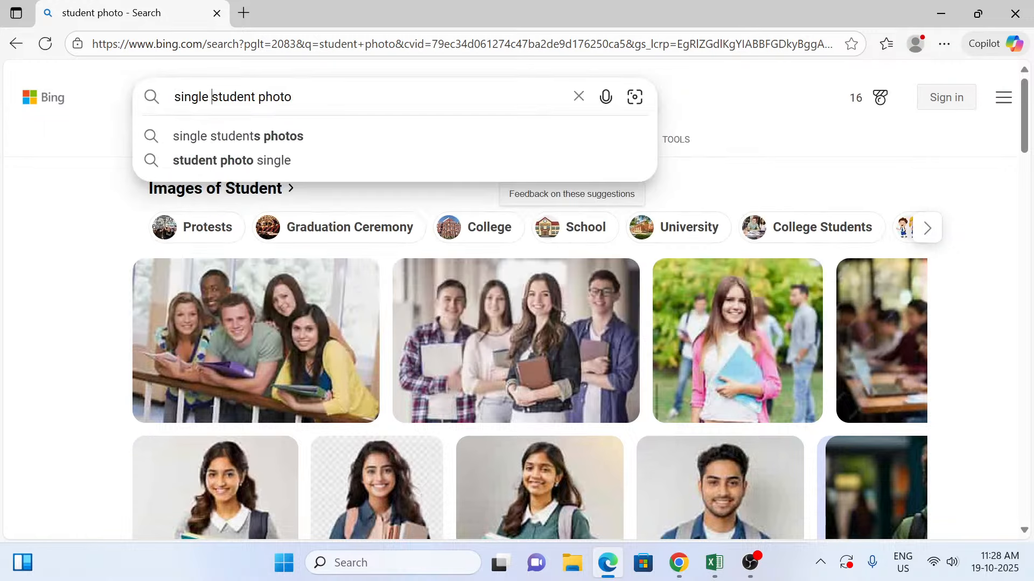
click(230, 136)
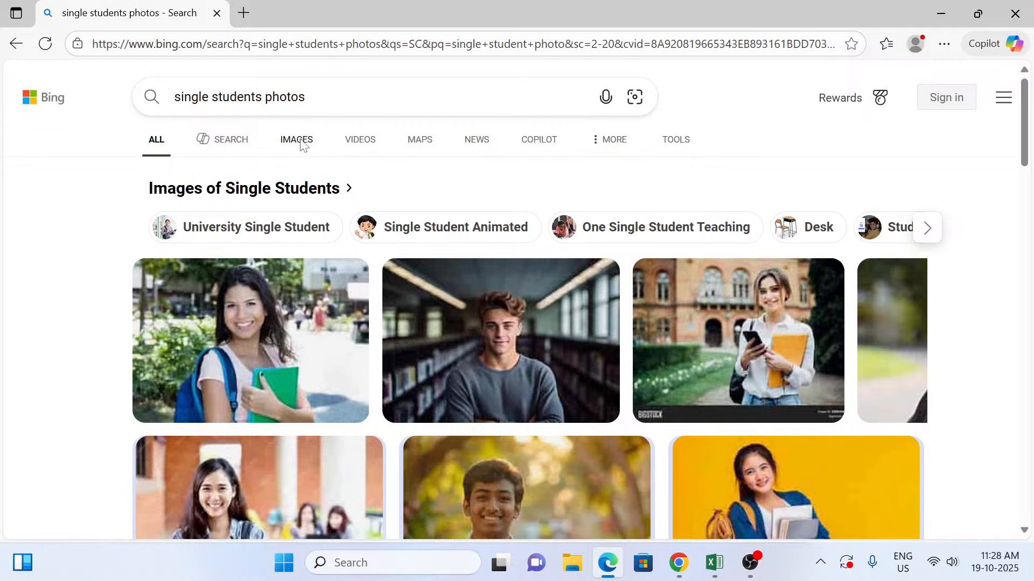
Step: Show the image results for the search and close the extra sarkariresult.com and youtube.com tabs
key(ctrl+shift+t)
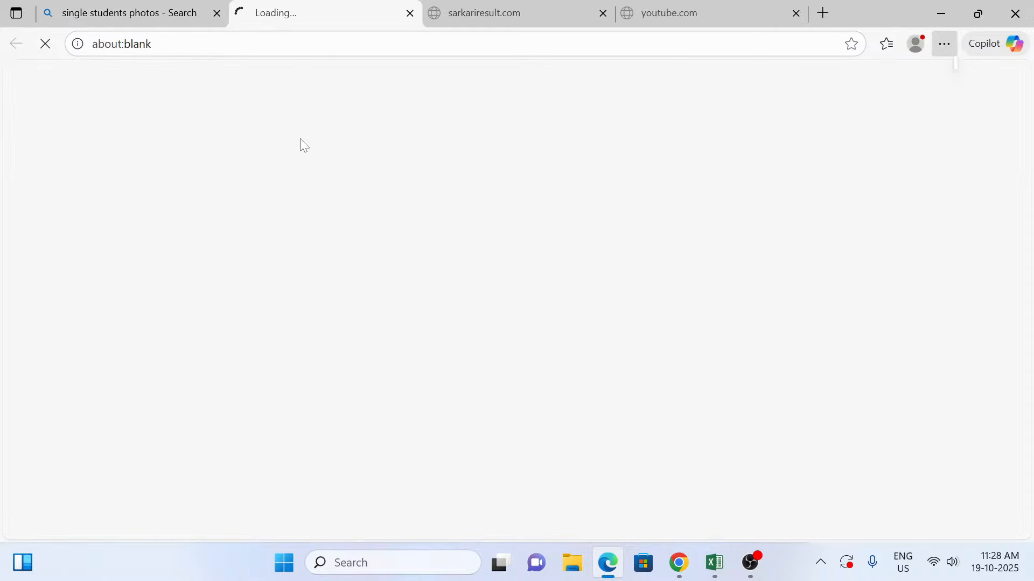
click(603, 12)
click(603, 12)
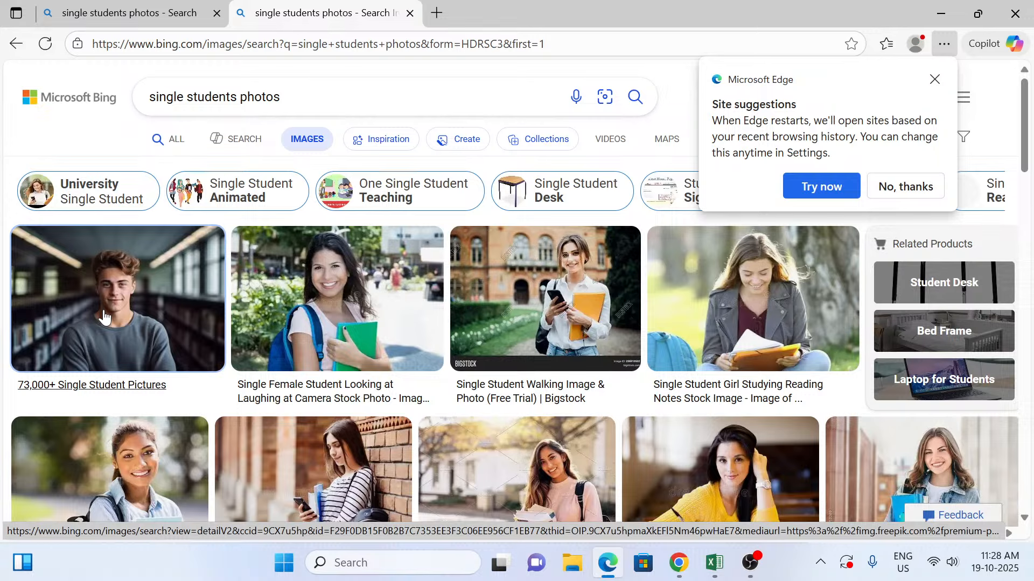
right_click(103, 315)
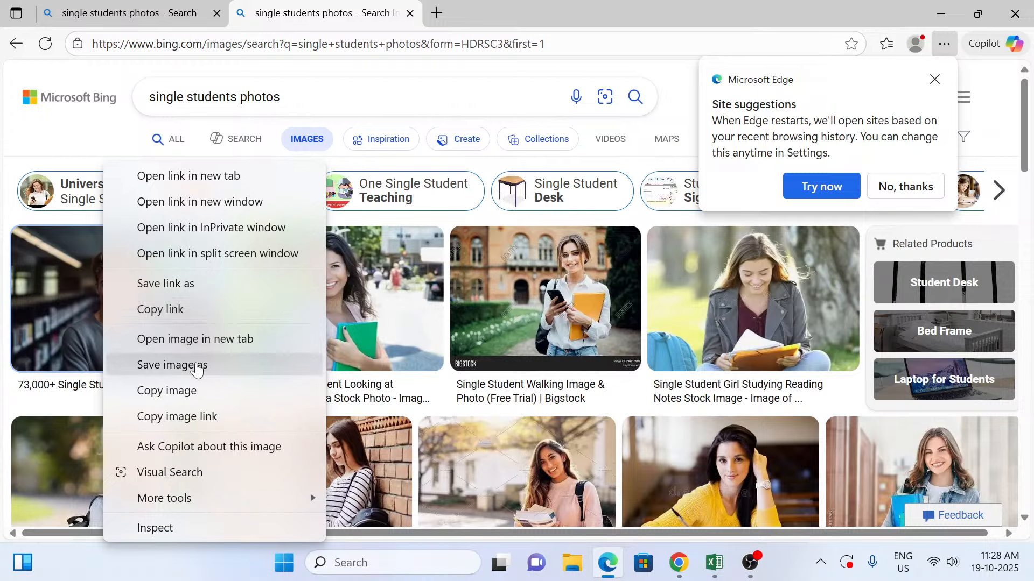
click(198, 366)
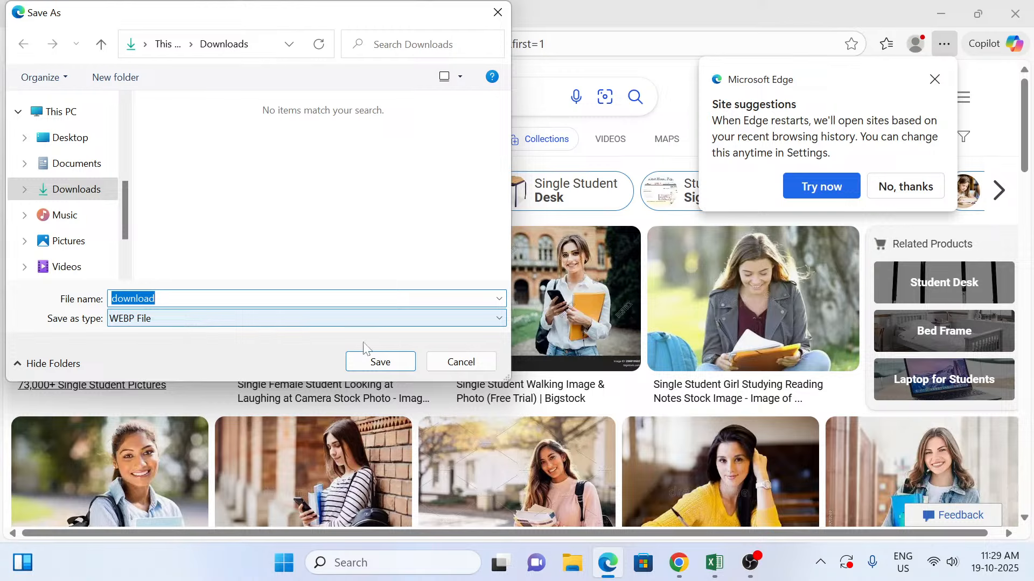
click(461, 361)
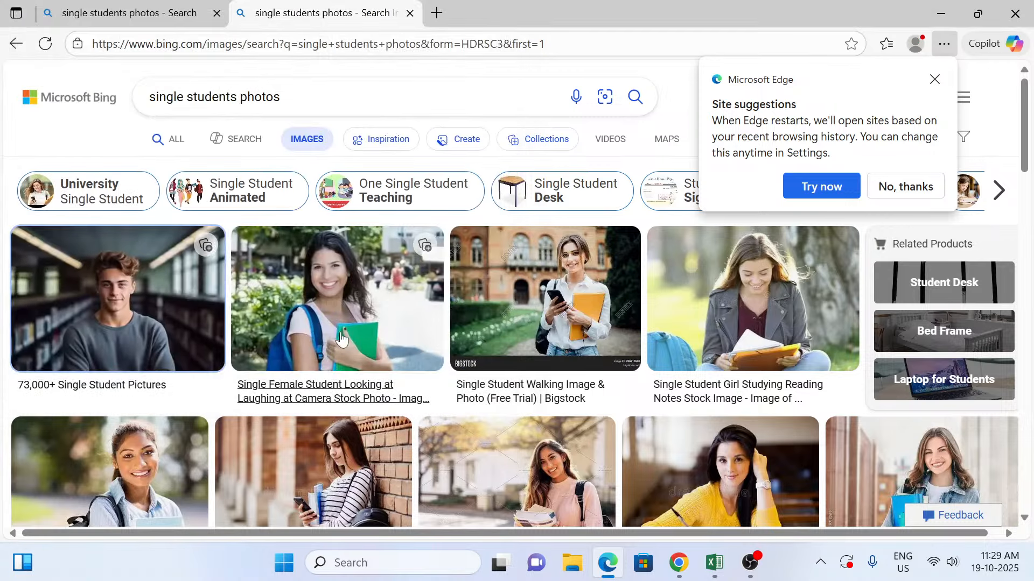
right_click(330, 335)
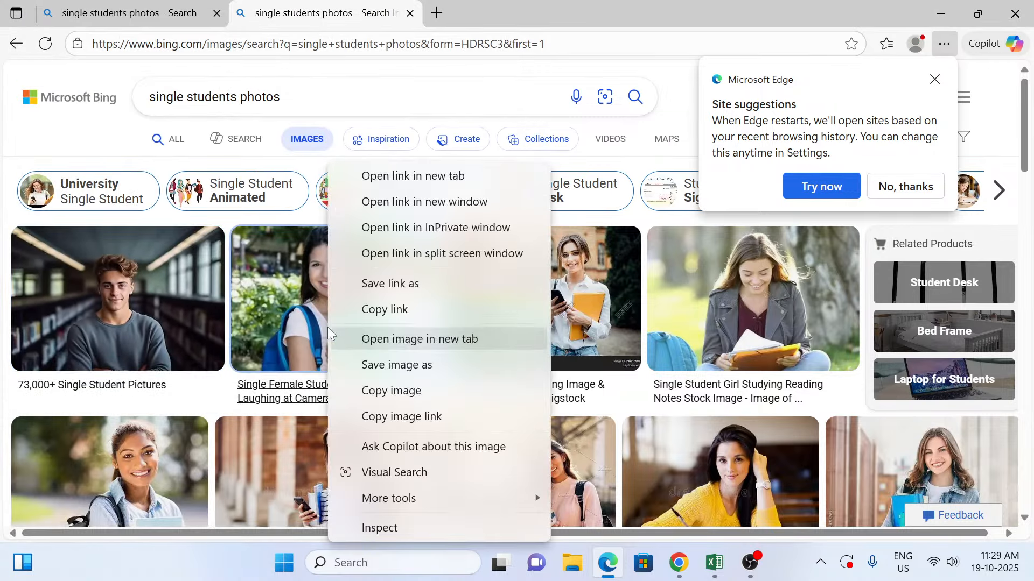
click(383, 376)
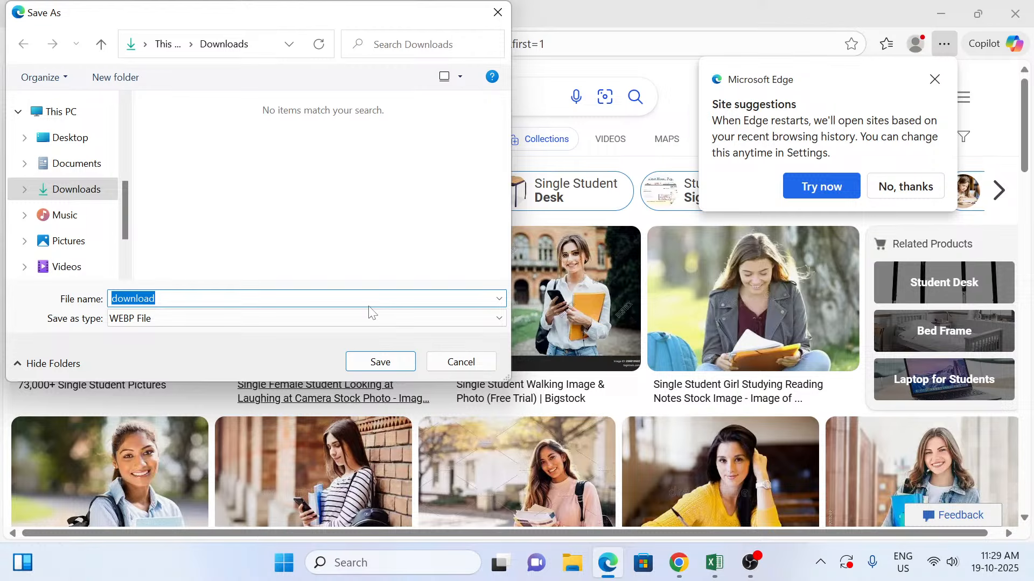
click(446, 370)
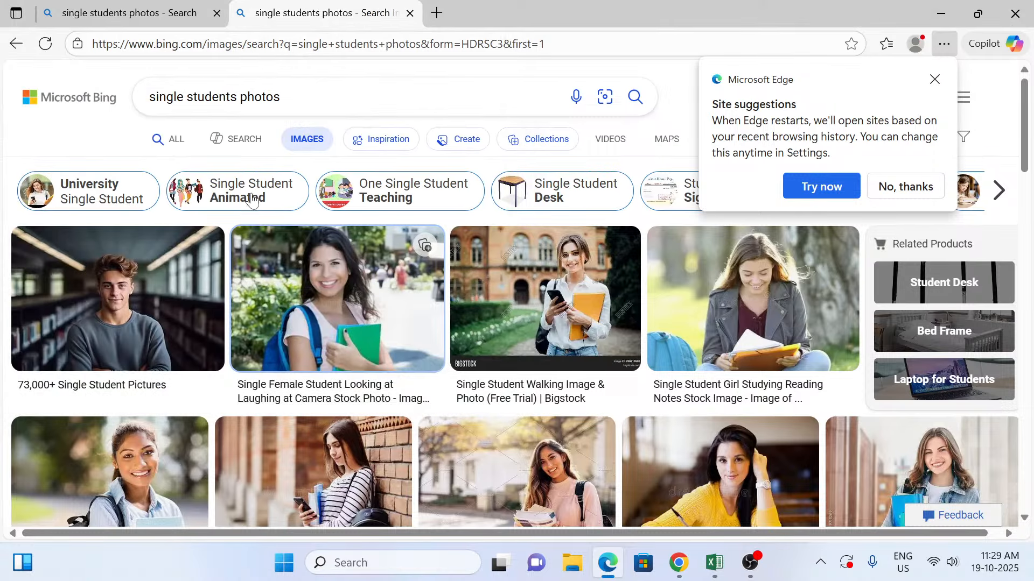
Step: Extend the image search to "single students photos jpg"
click(286, 97)
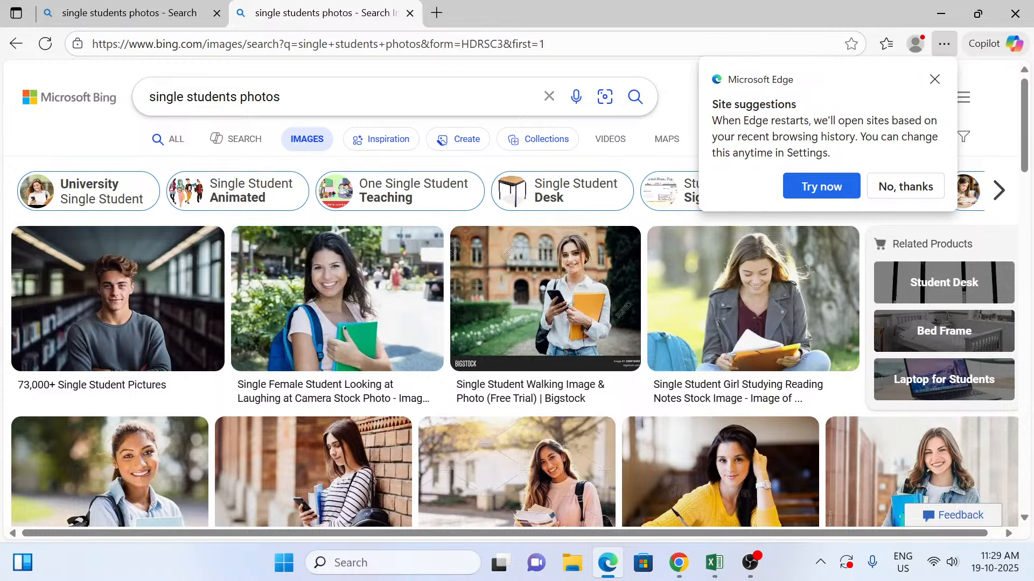
text(jpg)
key(Return)
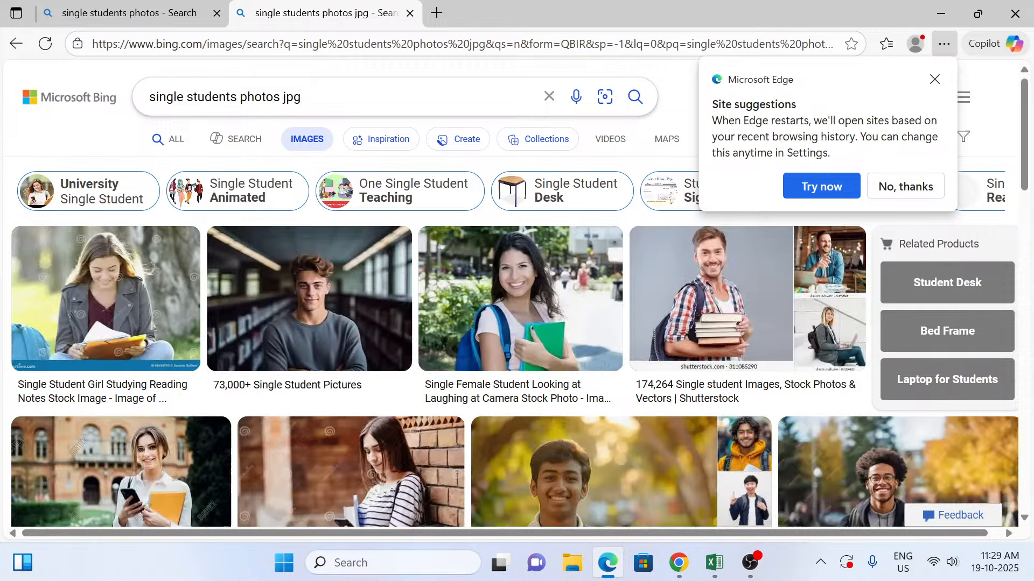
Step: Start saving the enlarged image of the male student in the library, with a new Desktop folder named photo as the destination
click(315, 304)
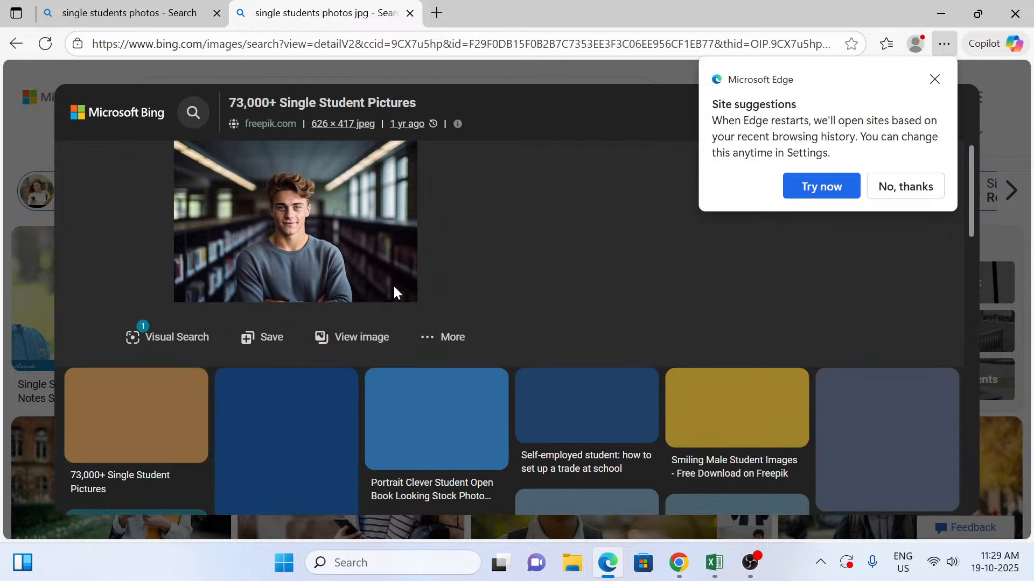
right_click(356, 196)
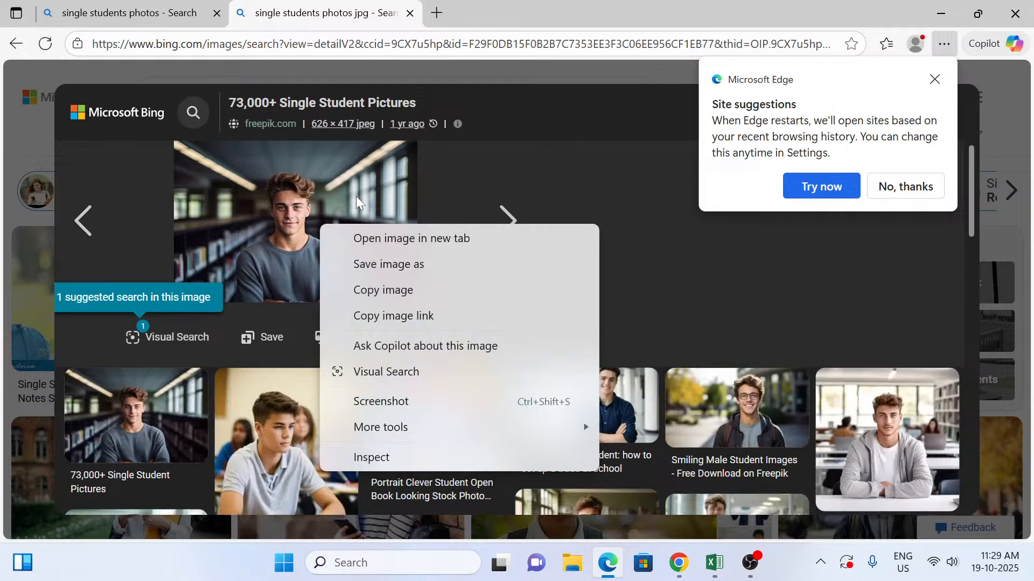
click(382, 259)
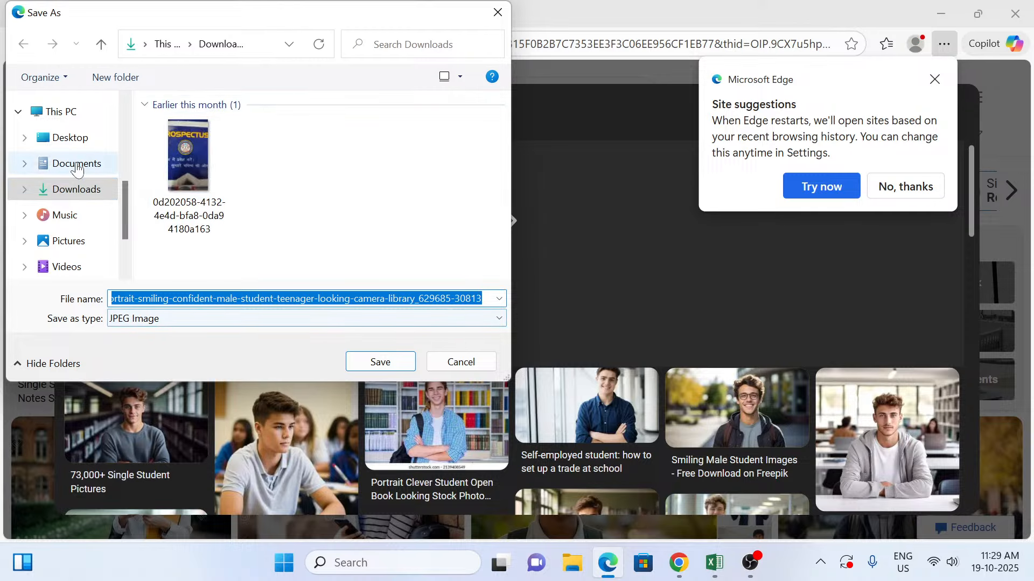
click(75, 146)
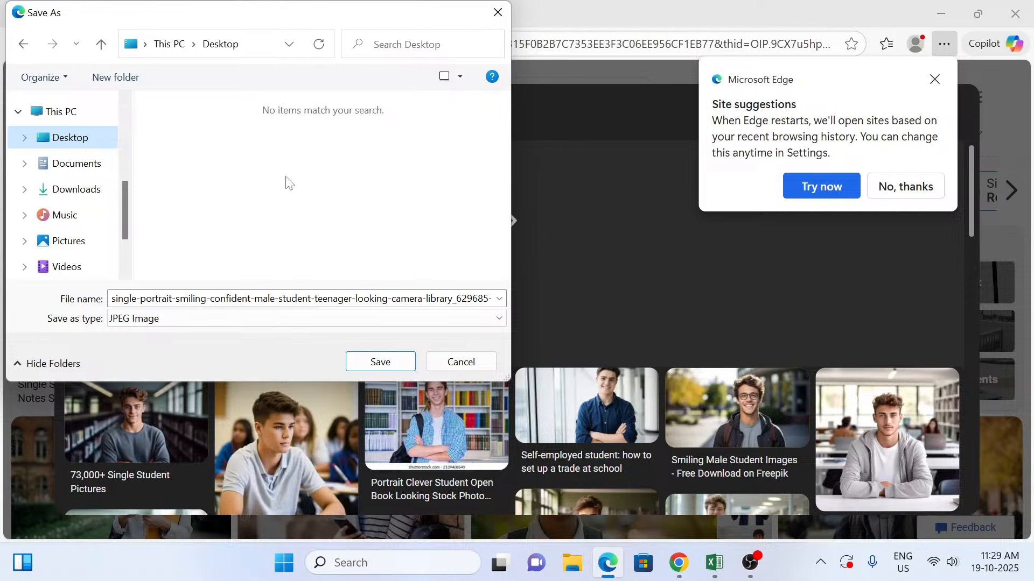
click(125, 86)
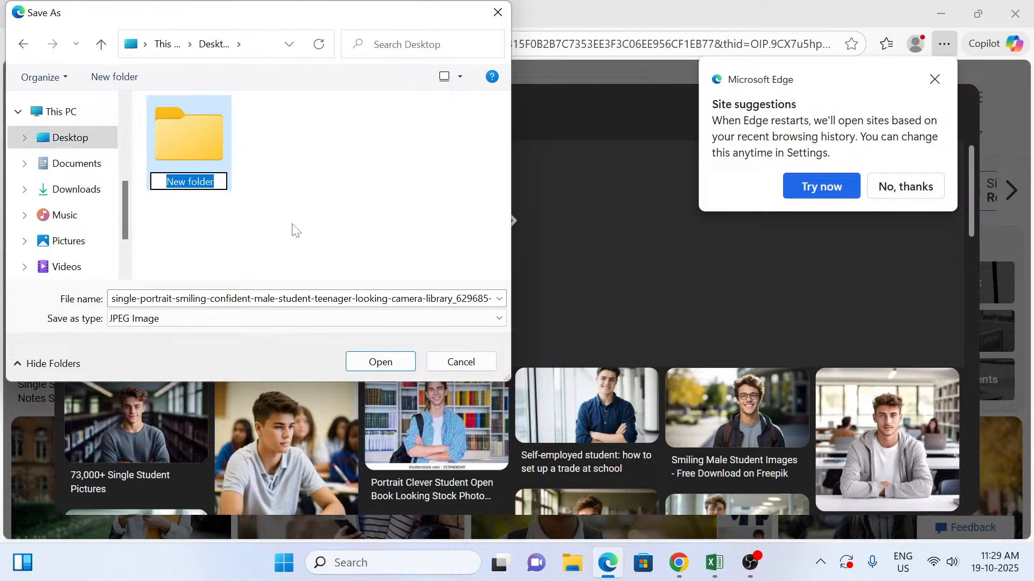
text(photo)
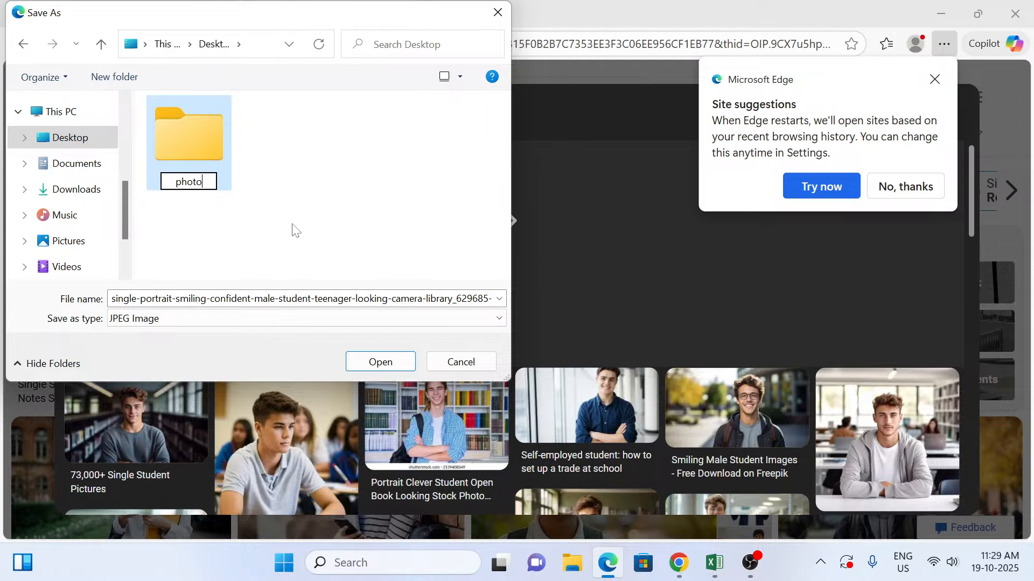
key(Return)
double_click(186, 144)
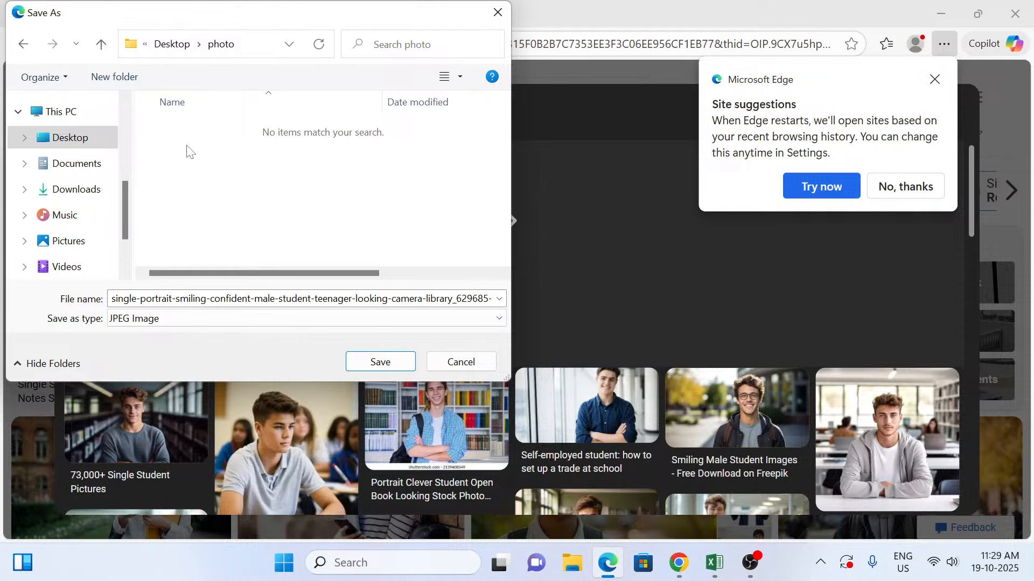
Step: Save the library student image under the file name 1 as a JPEG in the photo folder
click(222, 300)
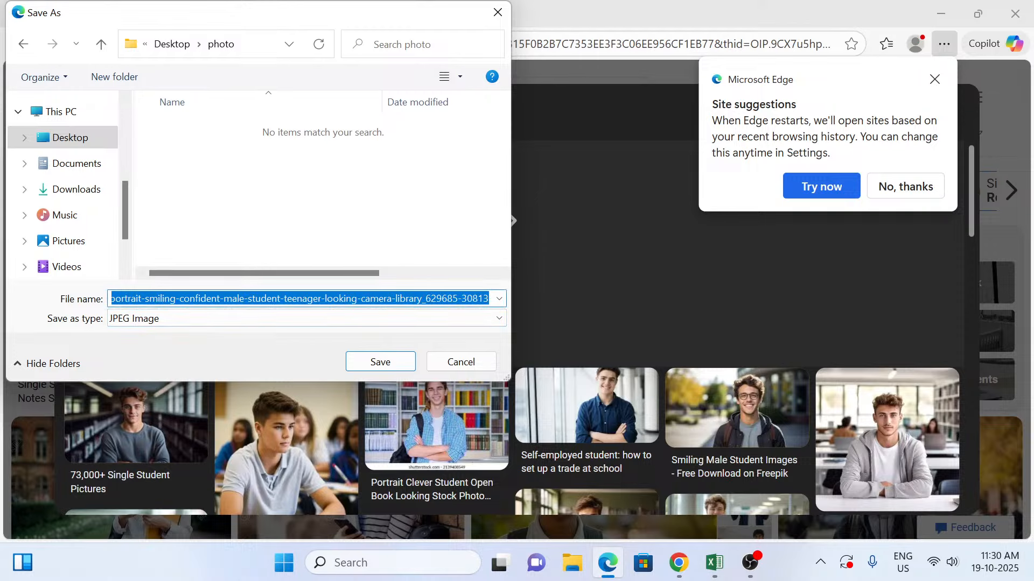
text(1)
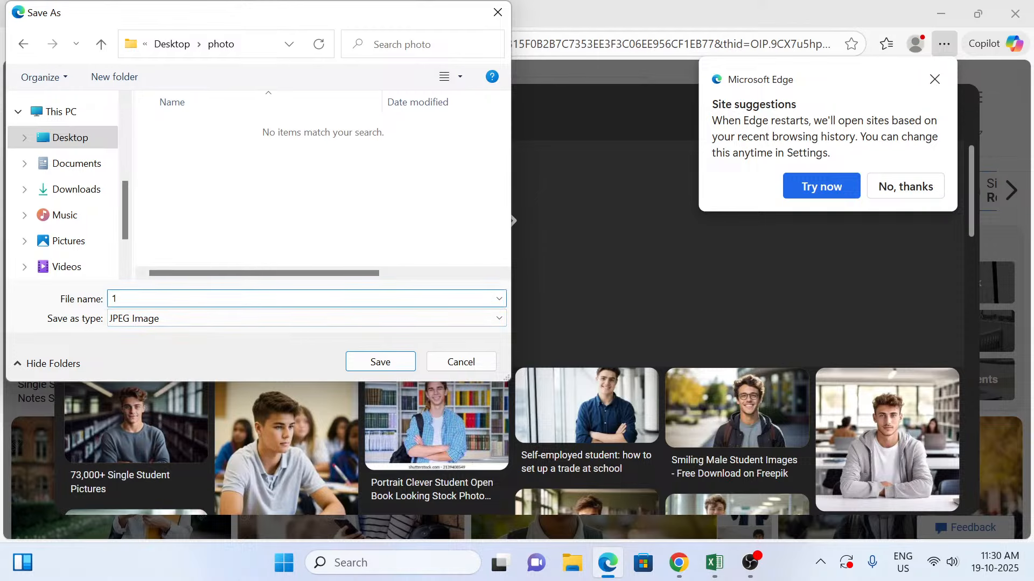
click(378, 362)
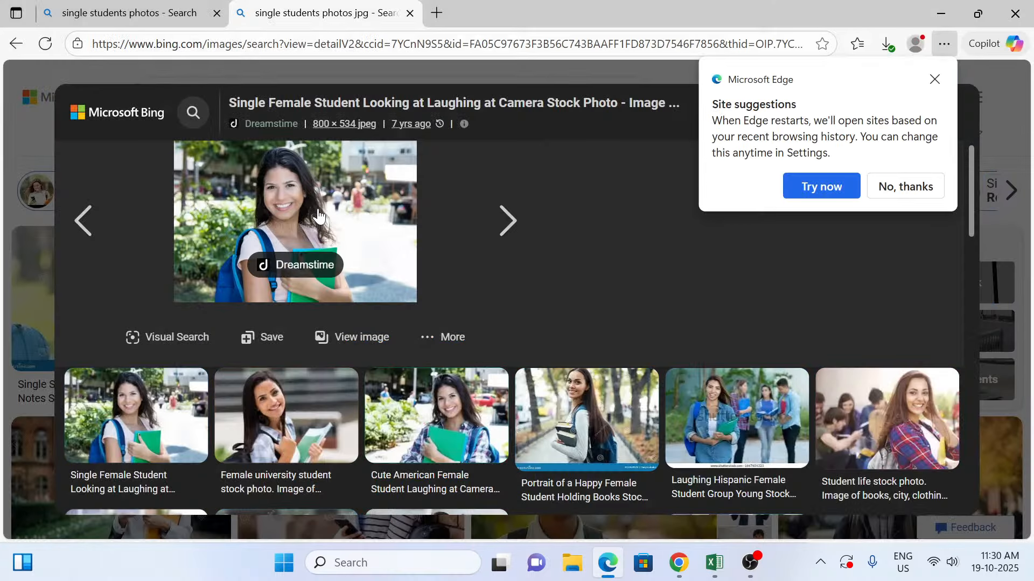
right_click(318, 211)
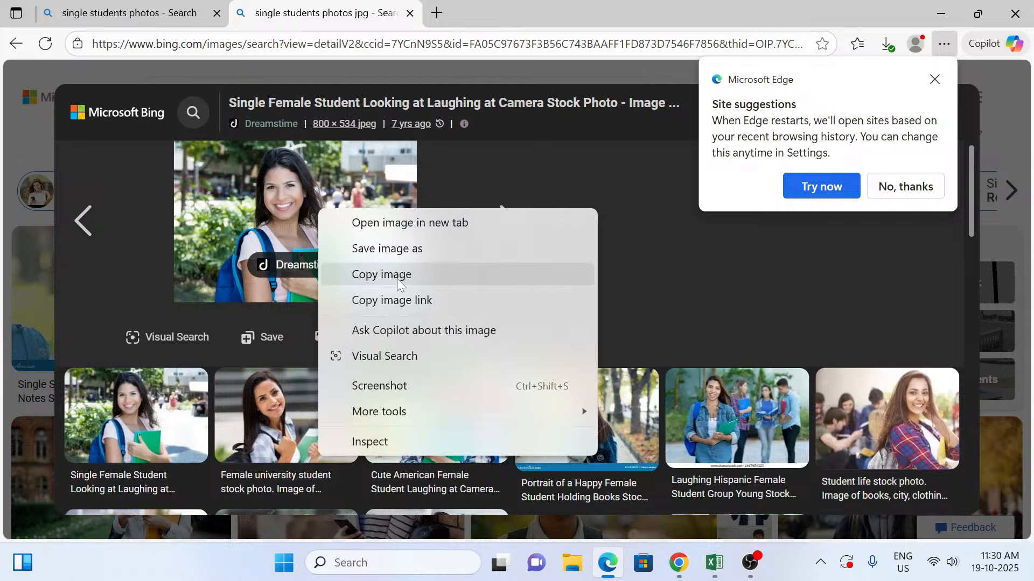
click(382, 253)
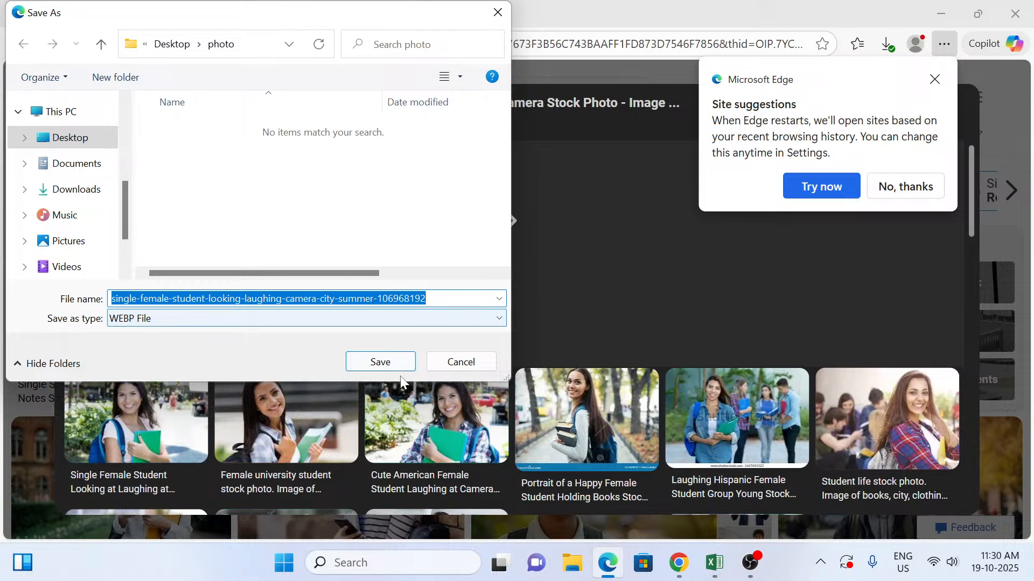
click(461, 362)
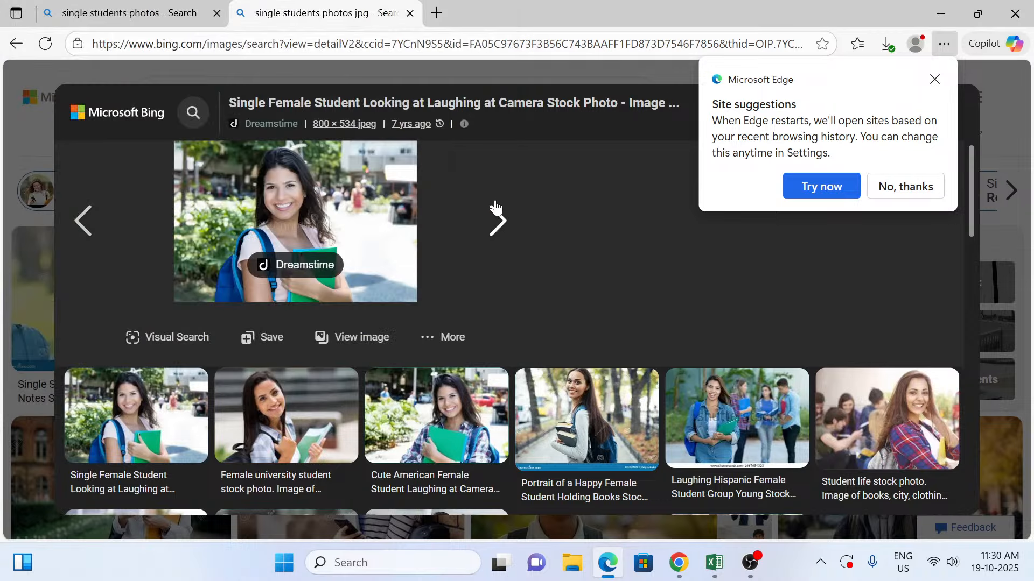
Step: Save the Bigstock image of the walking student as JPEG 2 in the photo folder and advance to the next image result
click(497, 211)
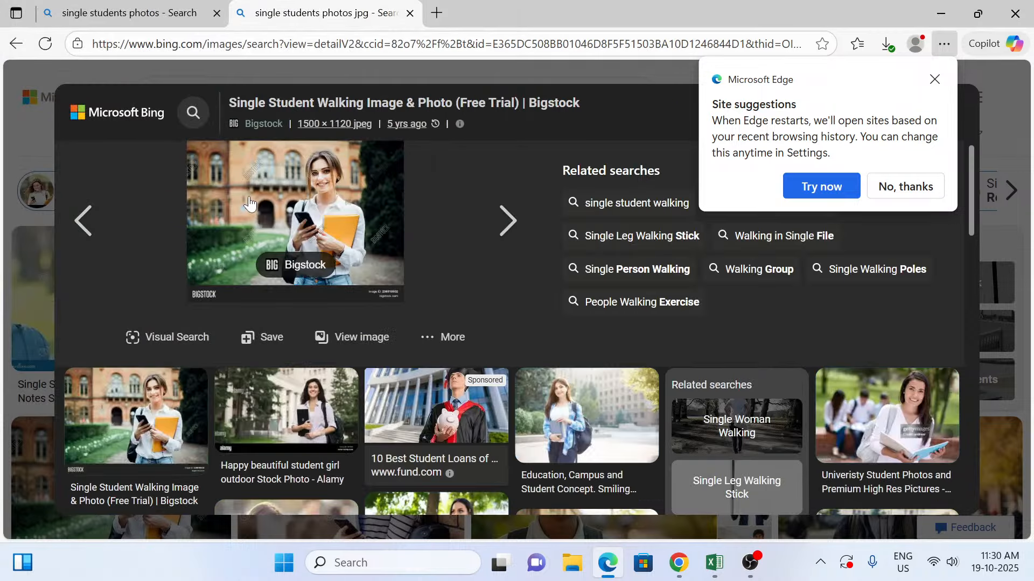
click(317, 237)
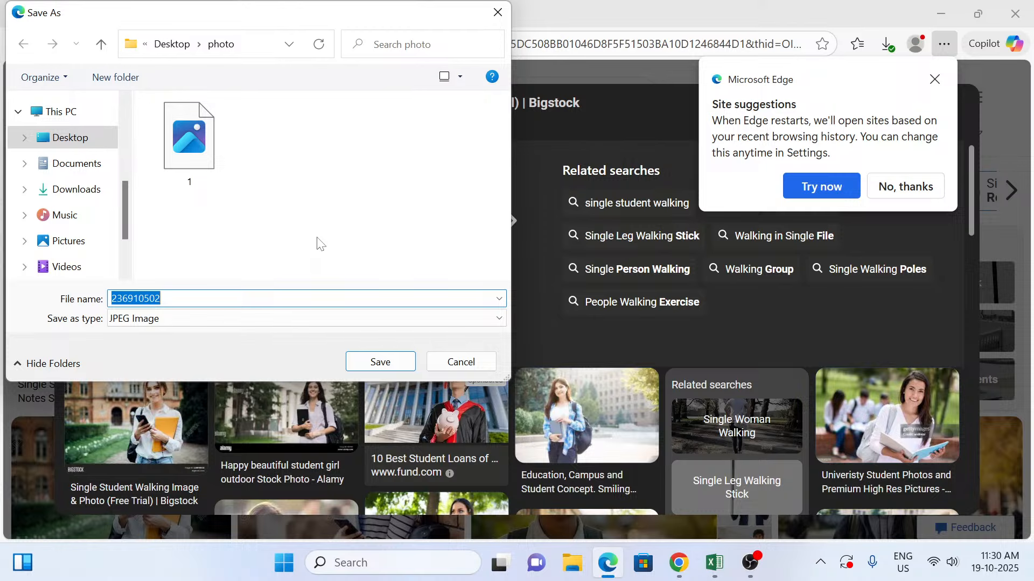
text(2)
key(Return)
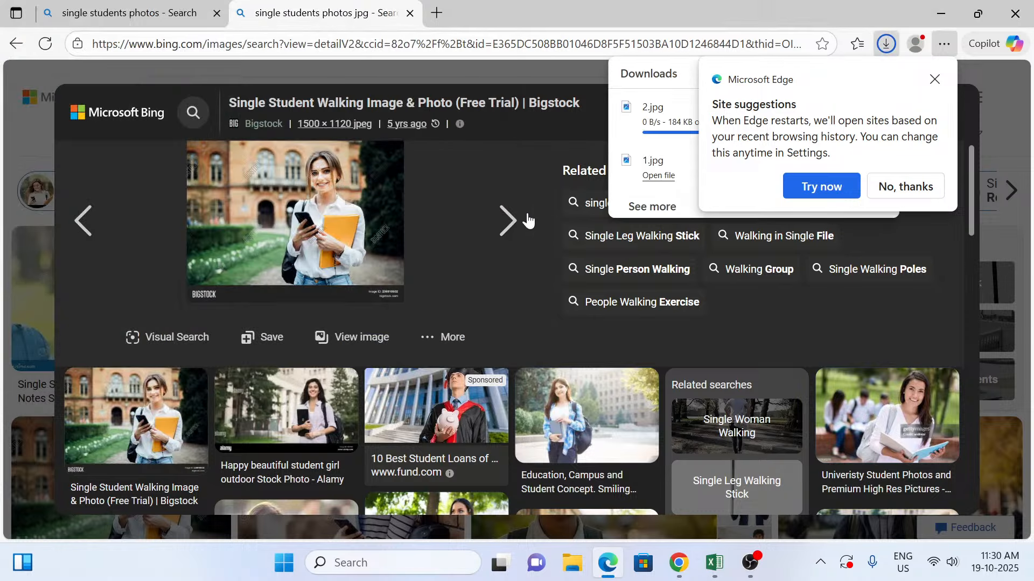
click(503, 225)
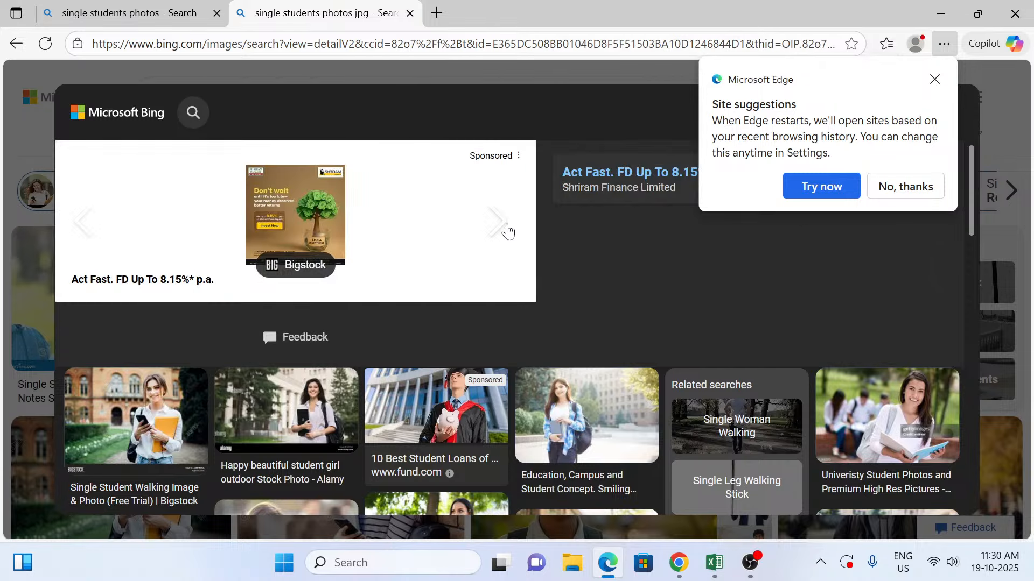
click(507, 230)
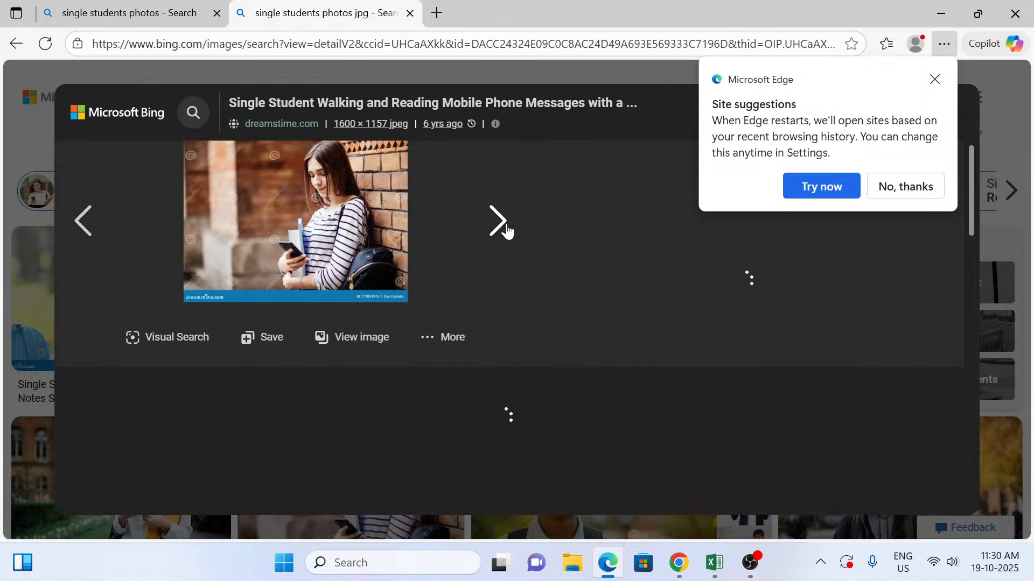
right_click(240, 214)
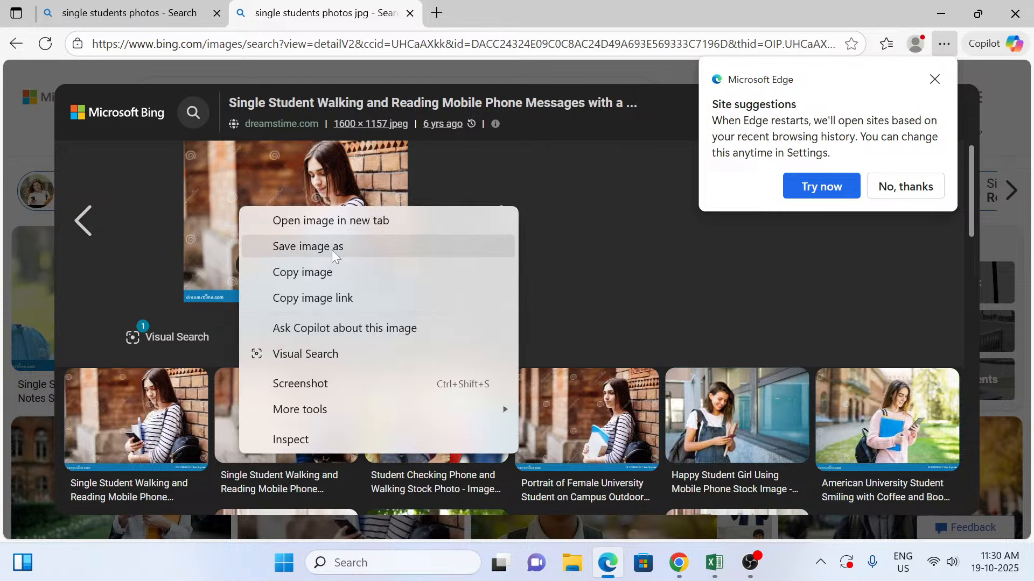
click(332, 249)
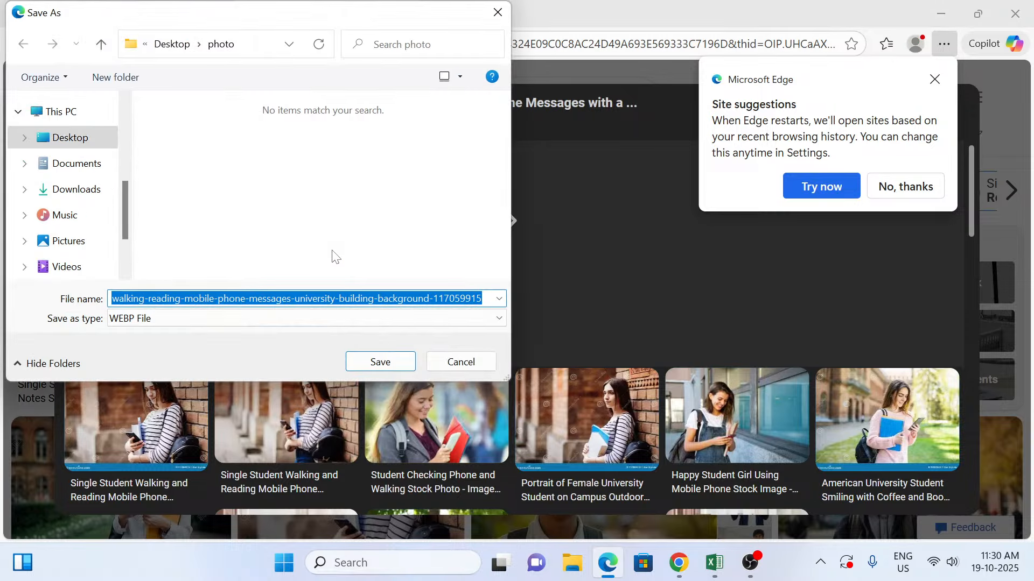
click(454, 362)
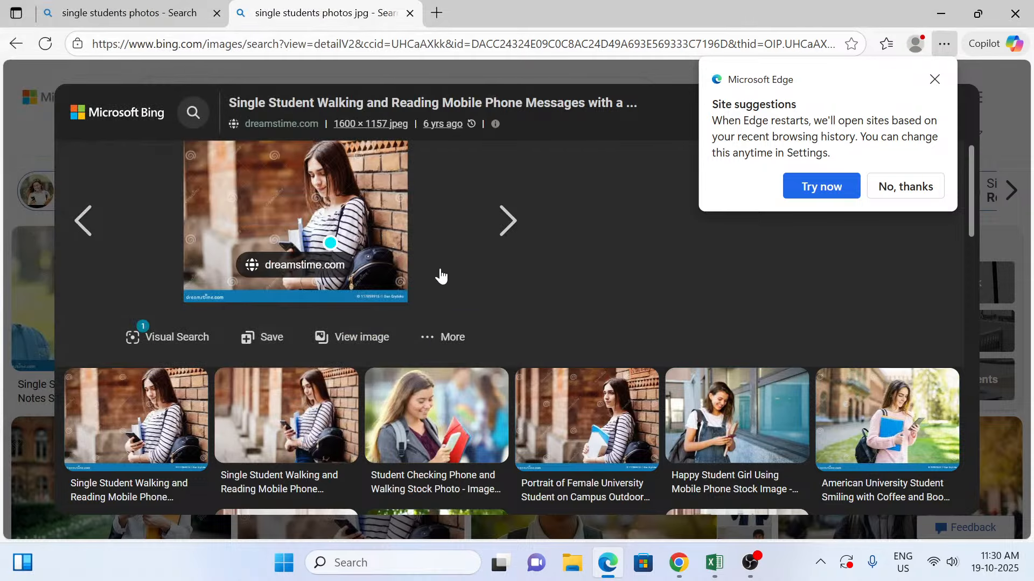
click(505, 225)
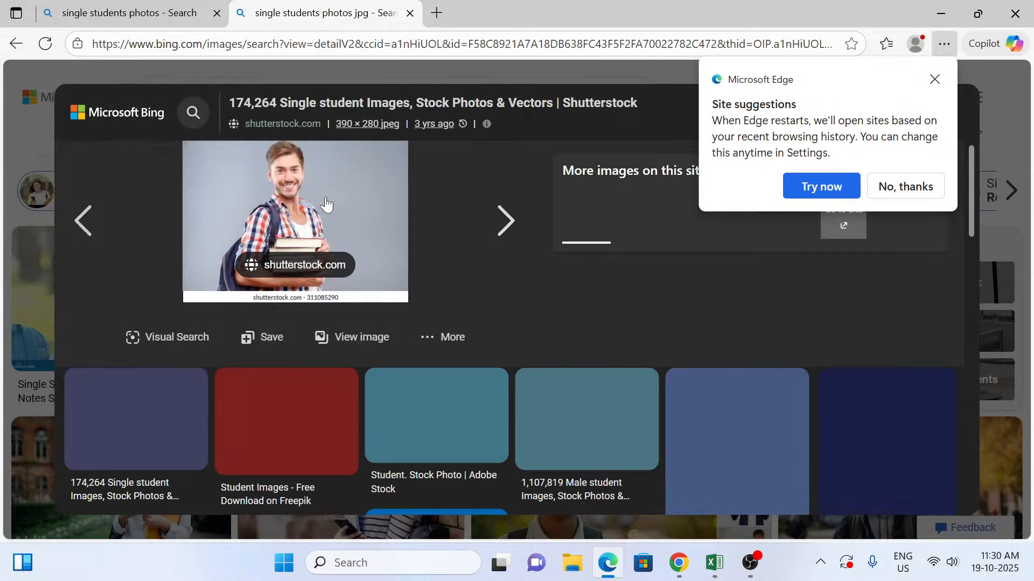
right_click(309, 196)
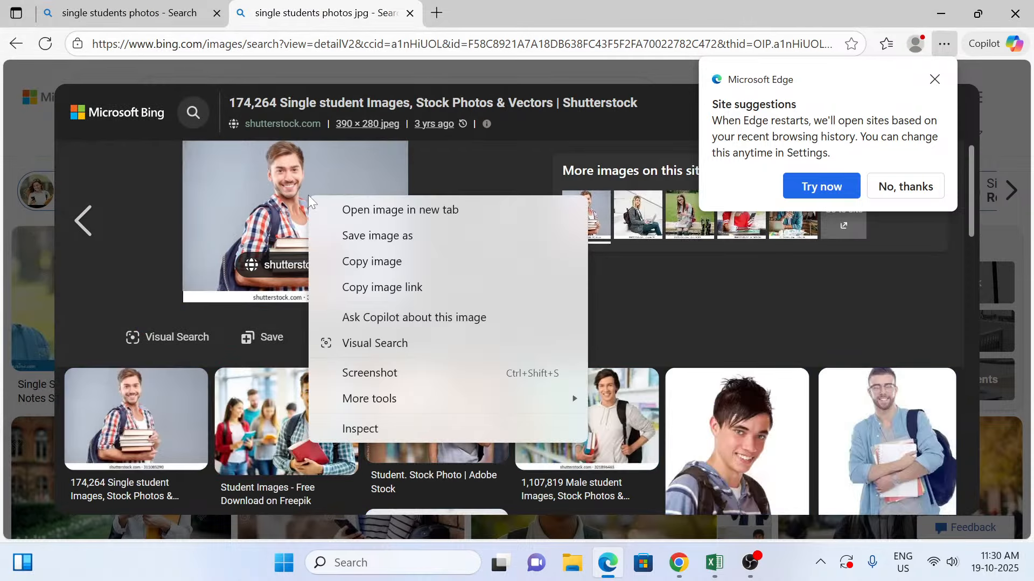
click(349, 236)
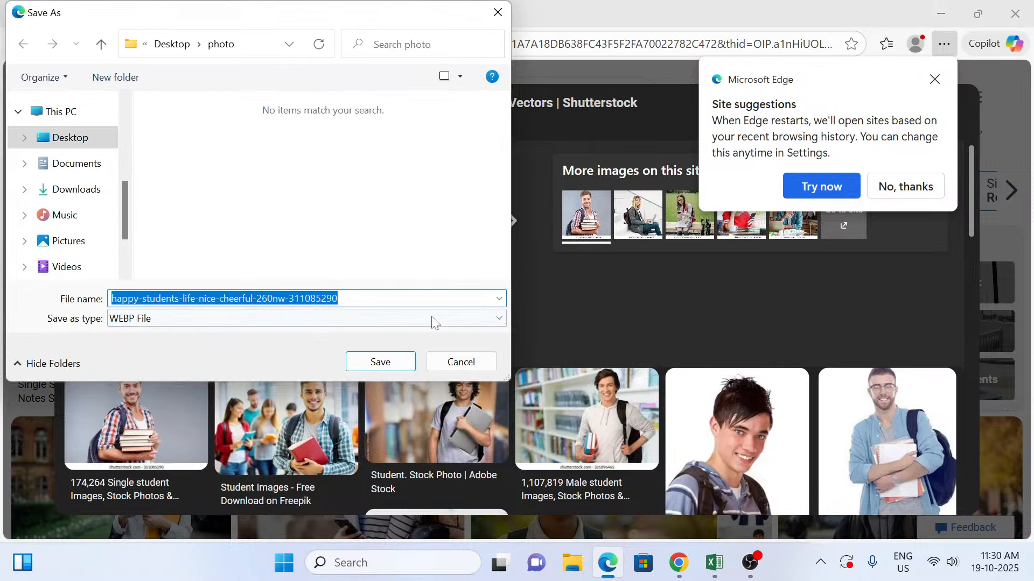
click(461, 361)
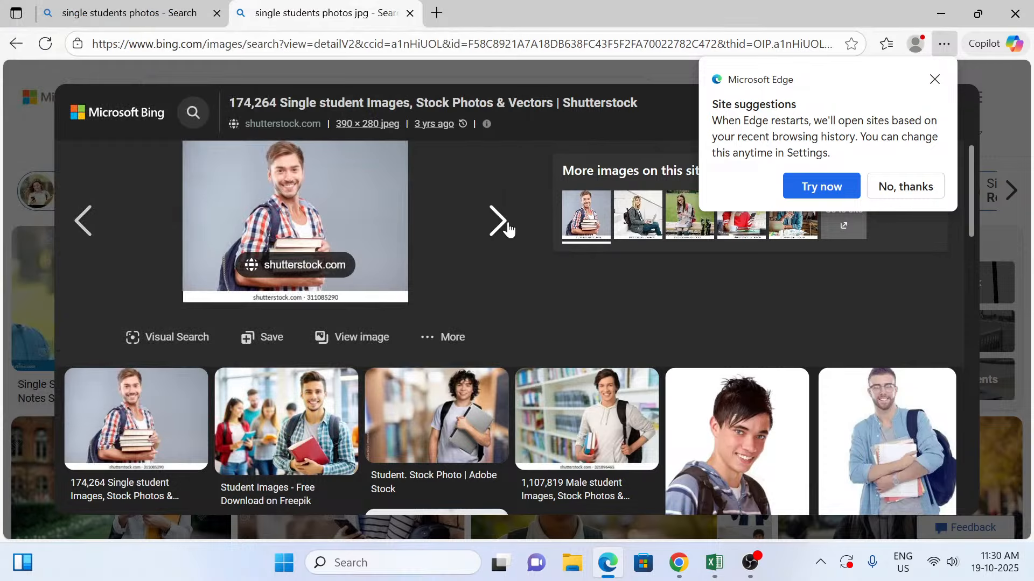
Step: Advance to the Vecteezy photo of the smiling male student with a backpack and save it as JPEG 3 in the photo folder
click(508, 229)
right_click(283, 237)
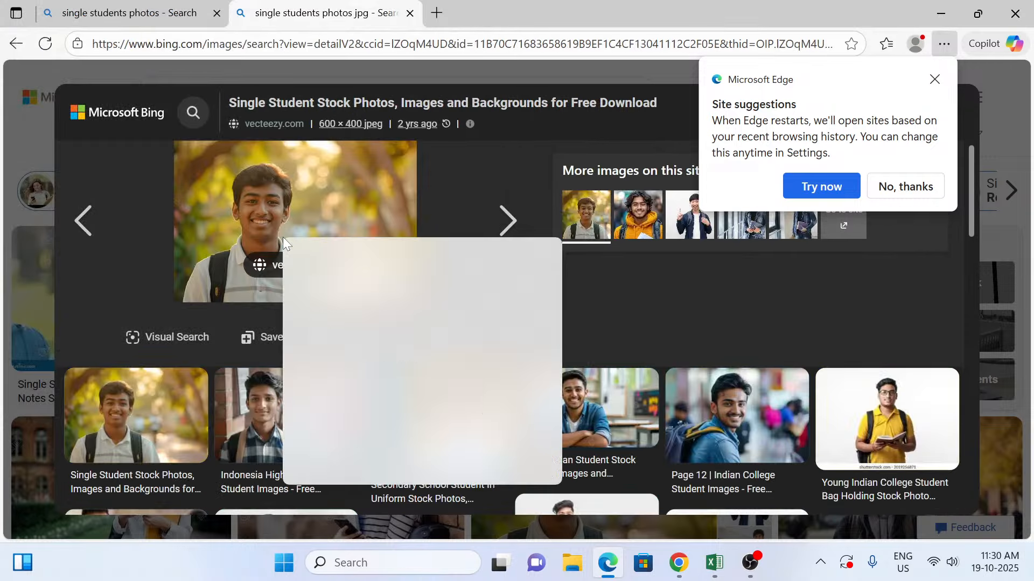
click(354, 287)
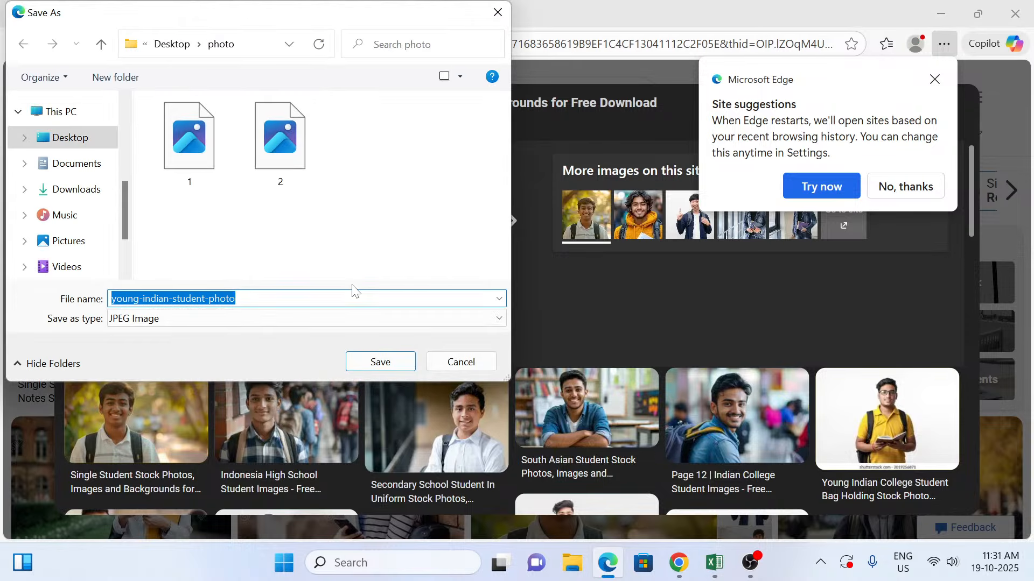
text(3)
key(Return)
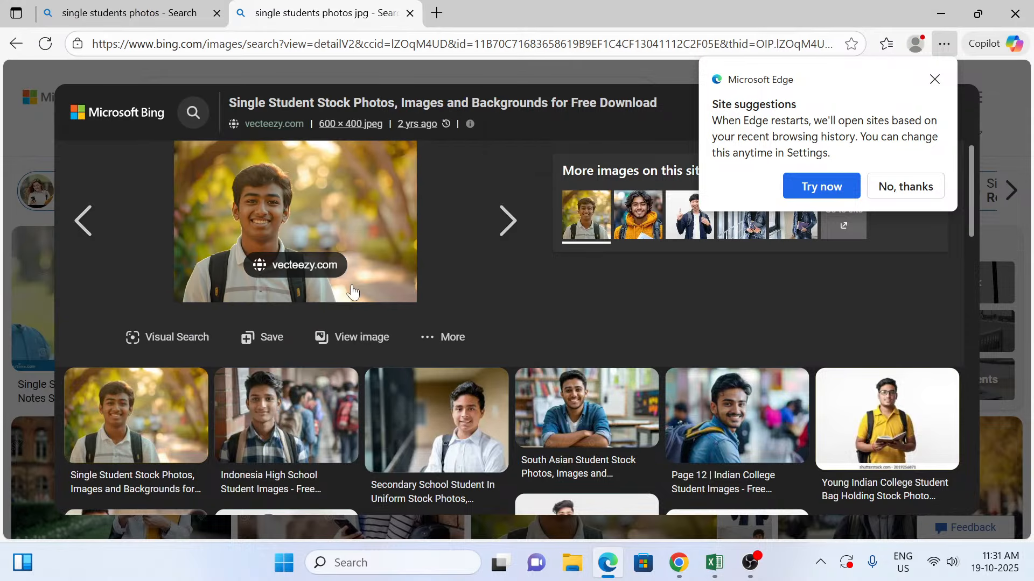
Step: Advance to the Freepik "Student Photo" of the girl holding books and save it as JPEG 4 in the photo folder
click(501, 232)
right_click(312, 220)
click(377, 273)
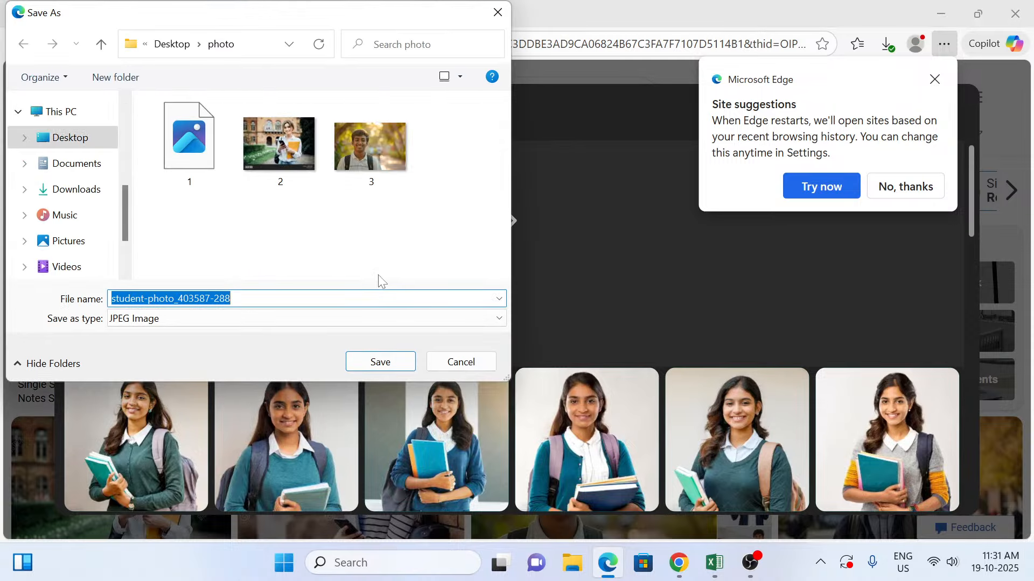
text(4)
key(Return)
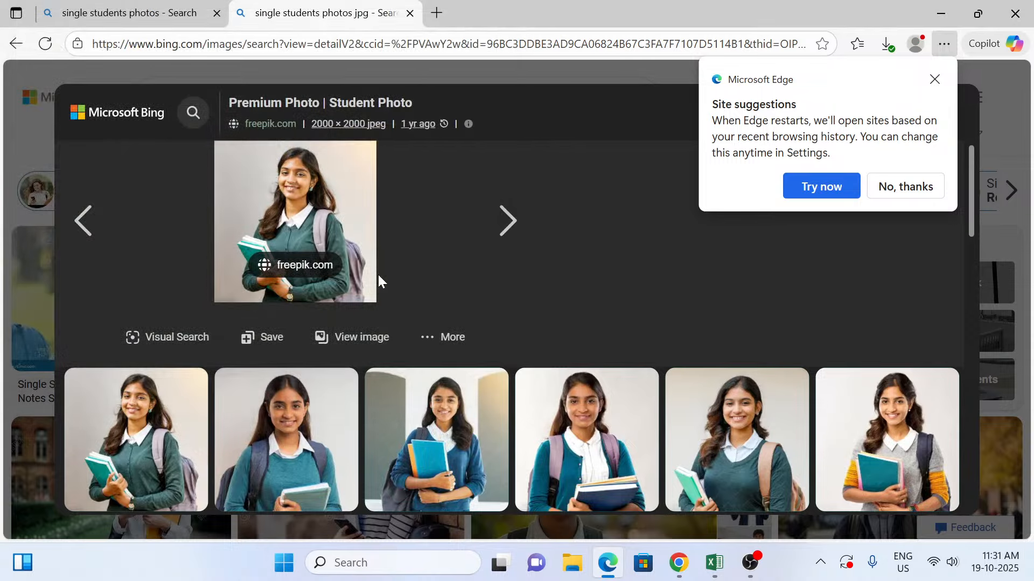
Step: Advance to the Freepik portrait of the smiling young student on college grounds and save it as JPEG 5 in the photo folder
click(500, 221)
right_click(269, 214)
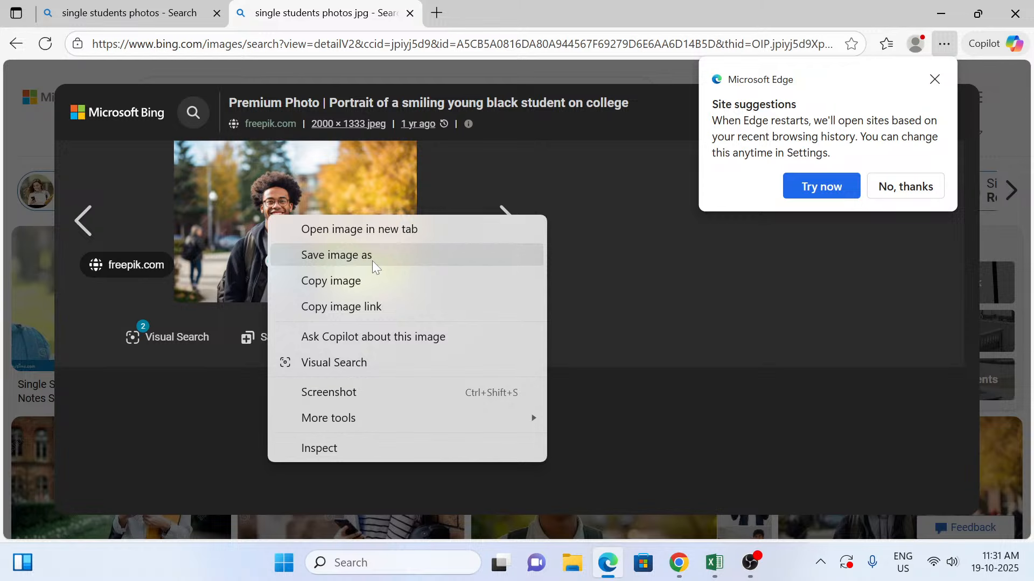
click(373, 261)
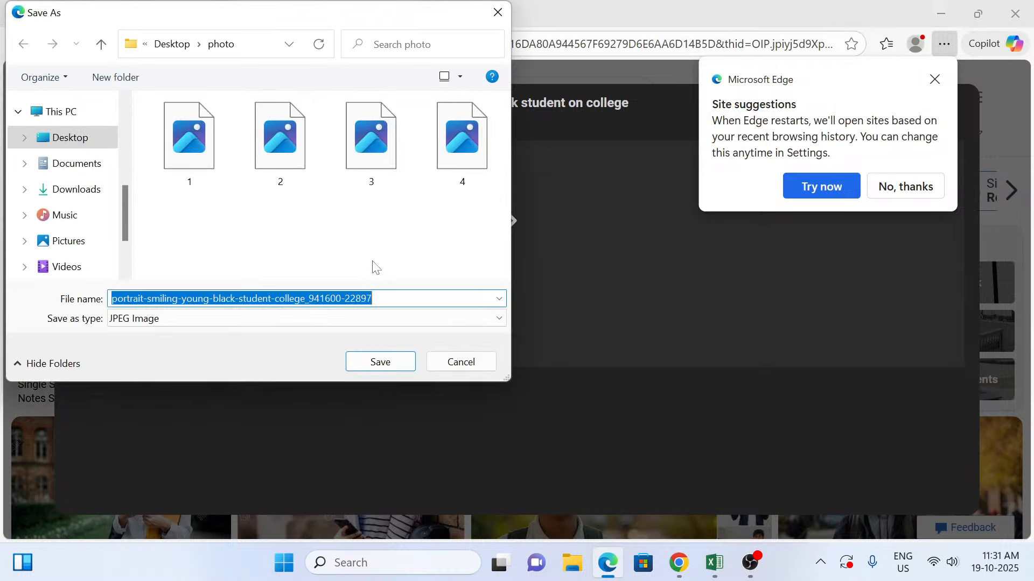
text(5)
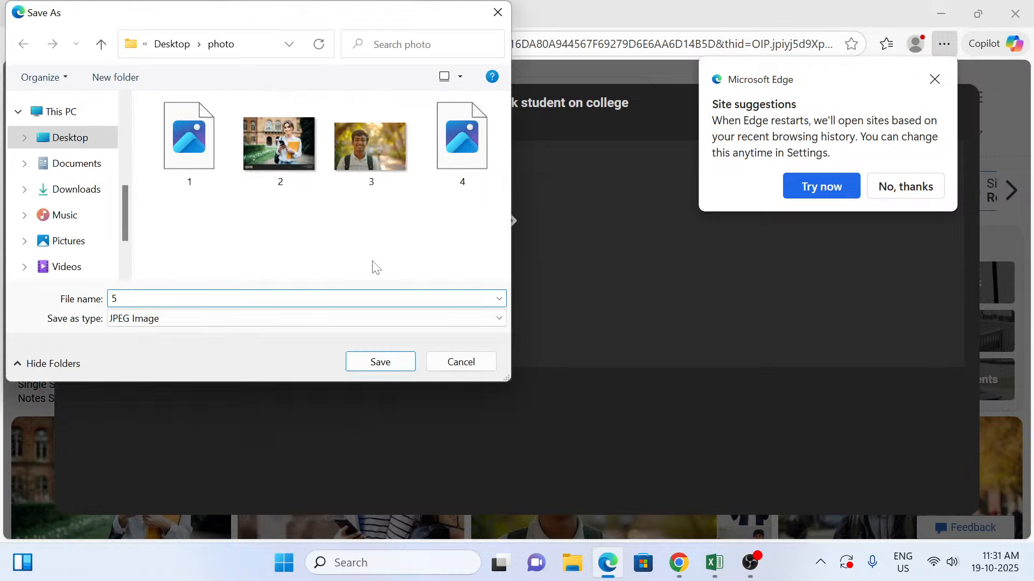
key(Return)
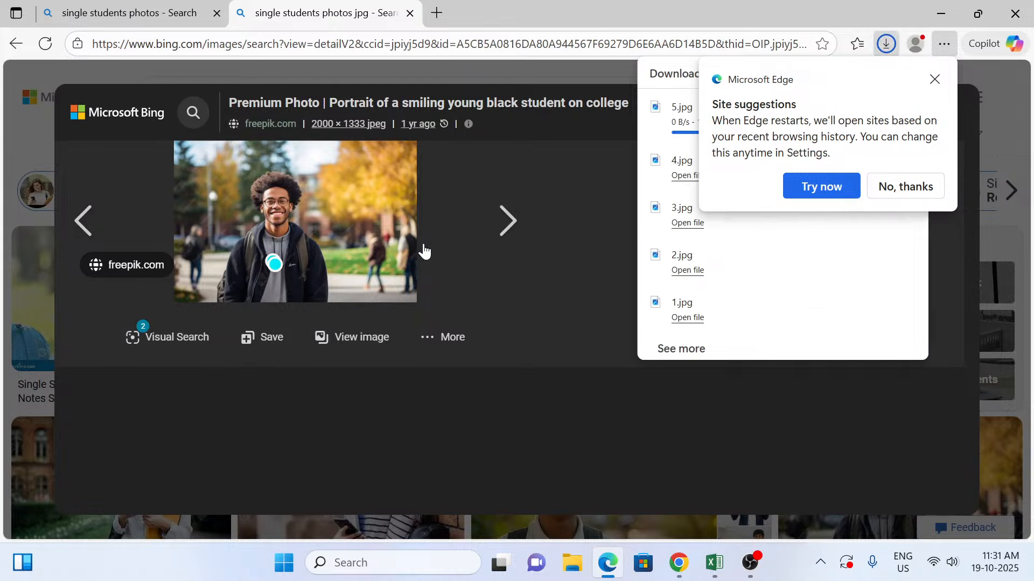
Step: Skip the Dreamstime image and save the Freepik photo of the young student smiling to camera as JPEG 6 in the photo folder
click(506, 230)
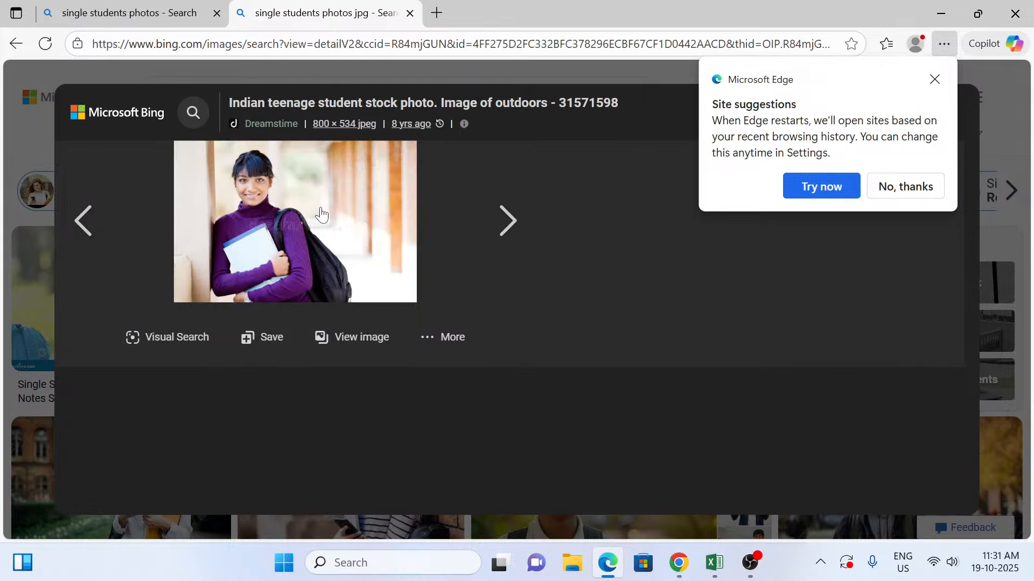
right_click(322, 209)
click(496, 219)
click(502, 219)
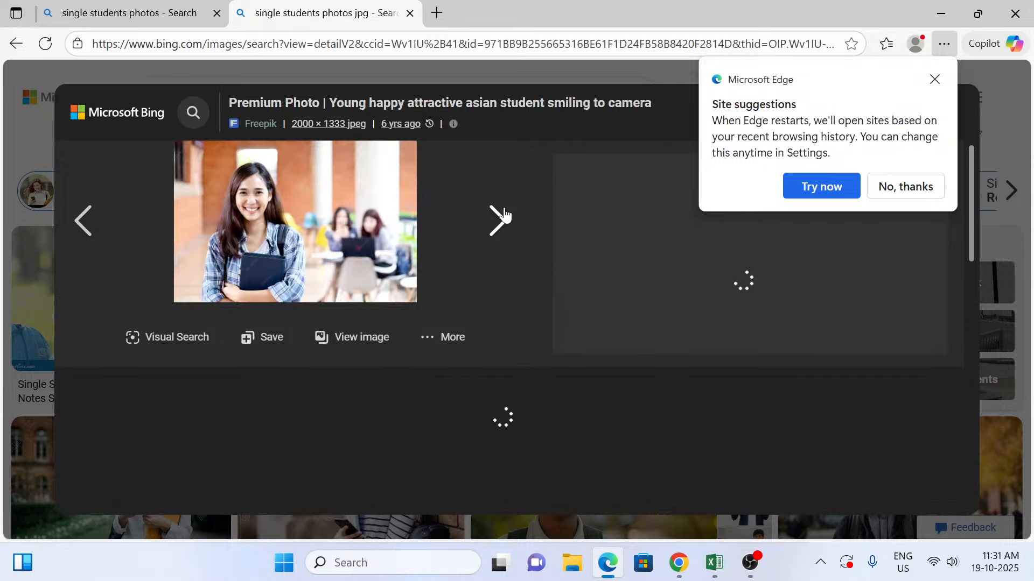
right_click(259, 226)
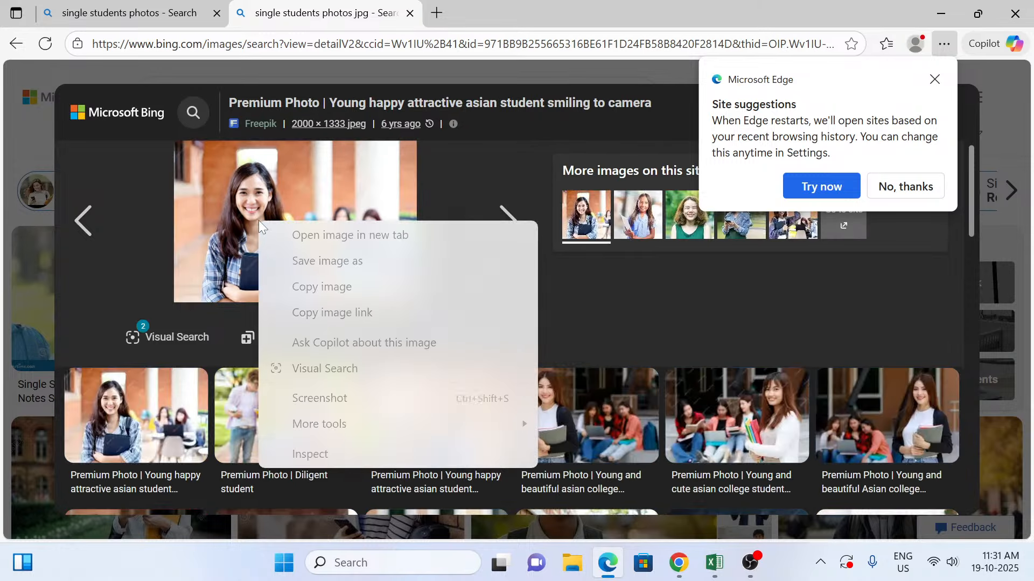
click(306, 260)
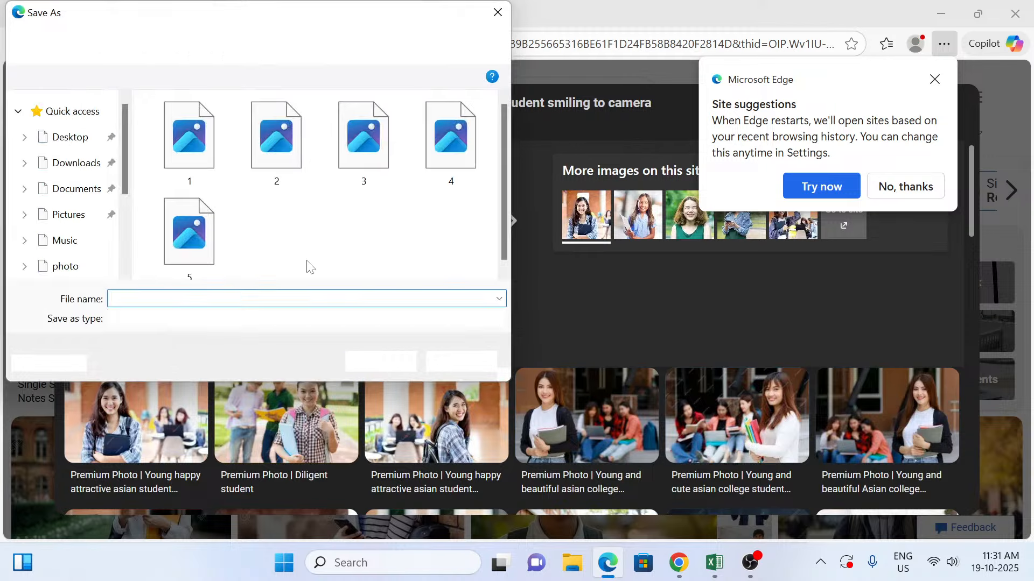
text(5)
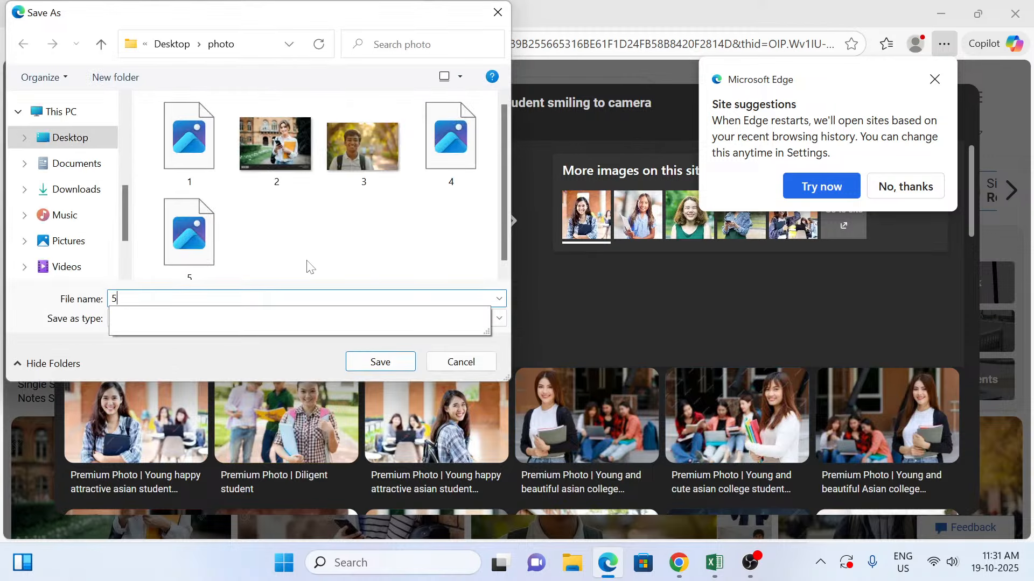
key(BackSpace)
text(6)
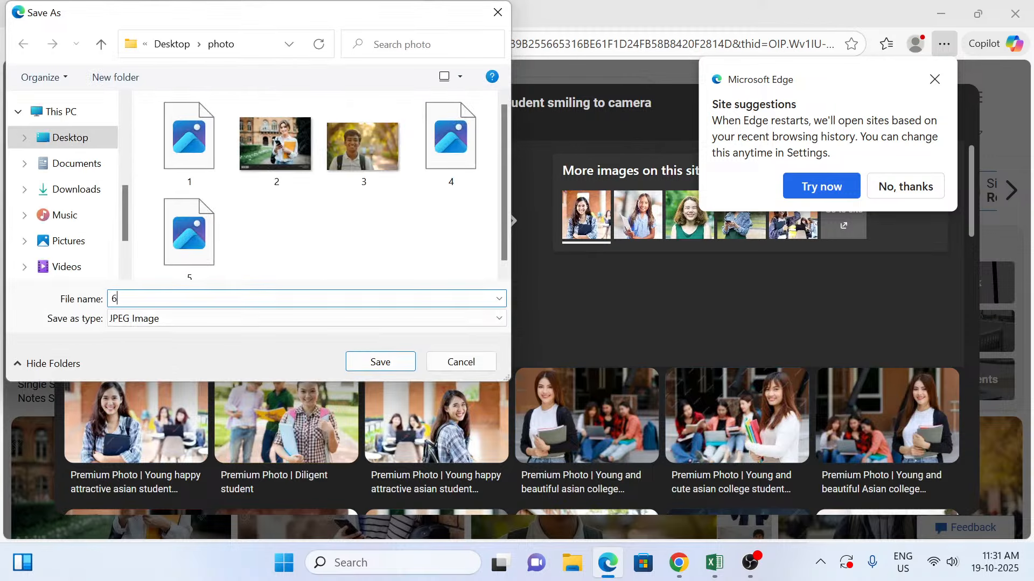
key(Return)
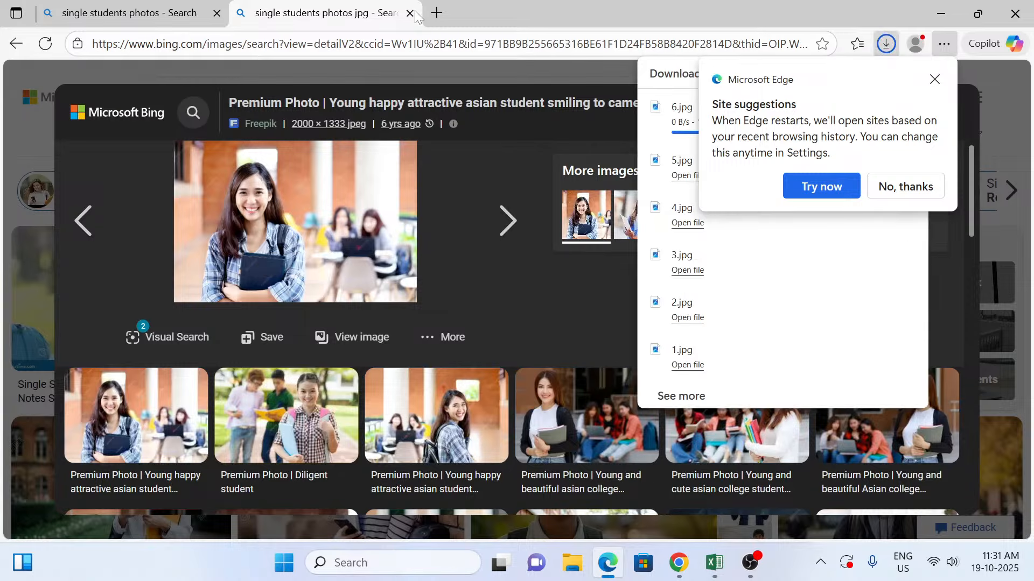
Step: Switch to the Excel student record, insert a comment on the first student name in C5, and clear the comment's default author text
click(935, 21)
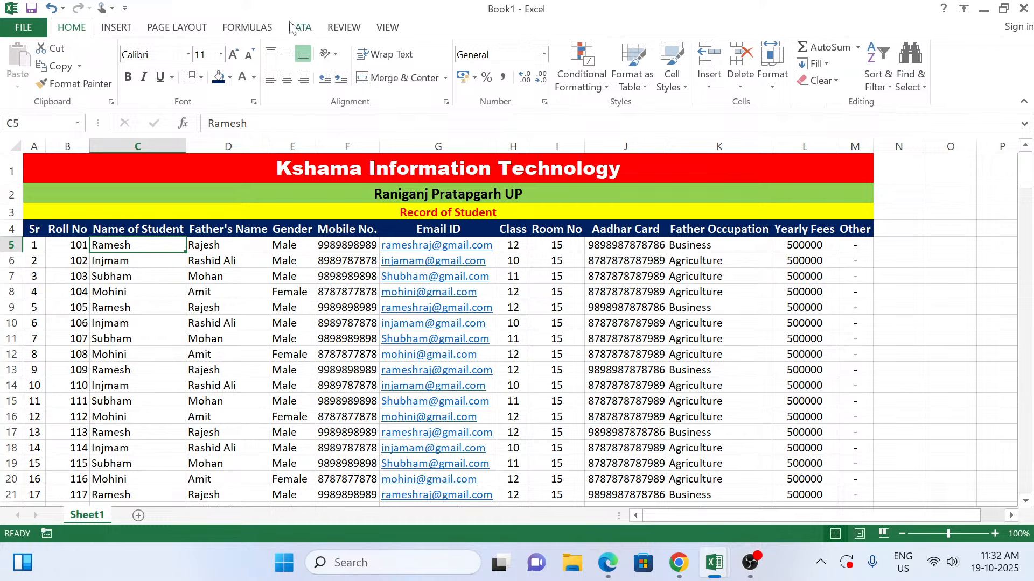
click(344, 29)
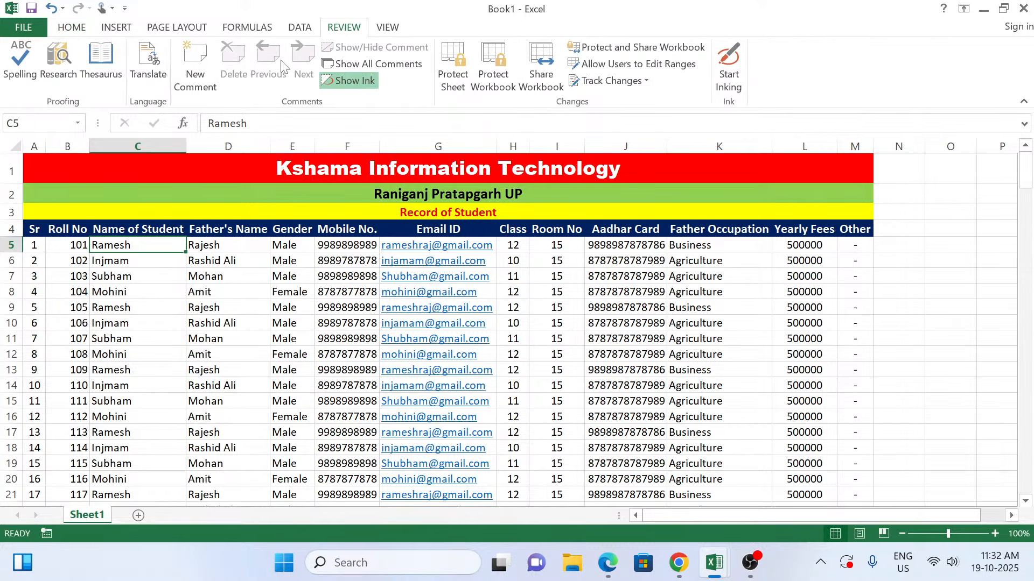
click(189, 79)
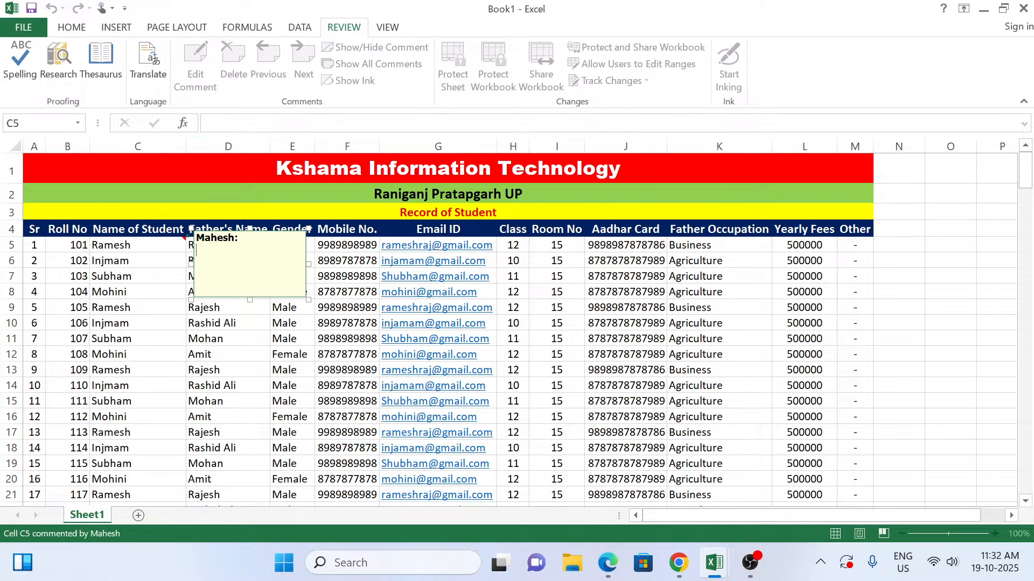
key(BackSpace)
key(BackSpace)
key(BackSpace)
key(BackSpace)
key(BackSpace)
key(BackSpace)
key(BackSpace)
key(BackSpace)
click(240, 298)
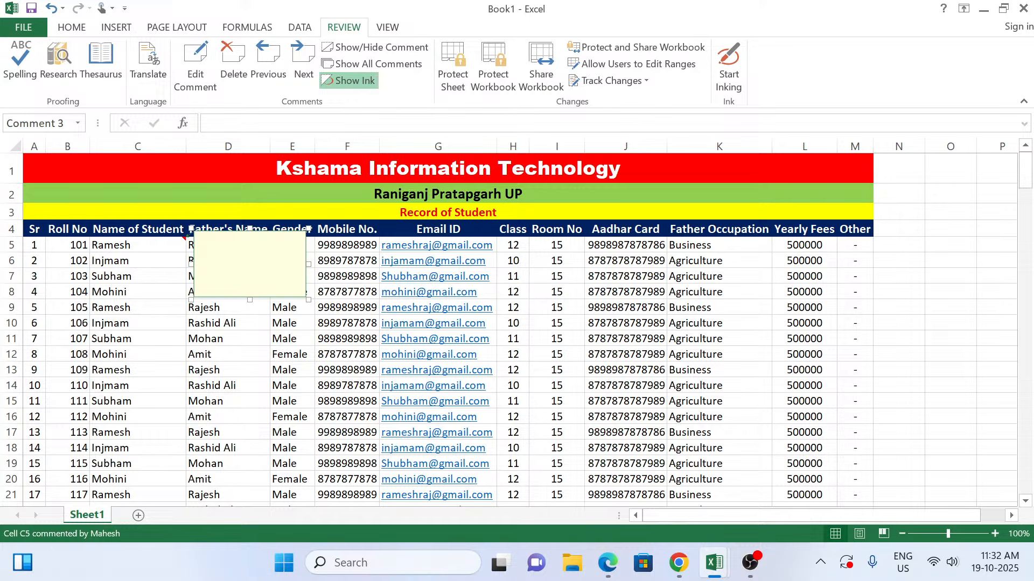
right_click(242, 297)
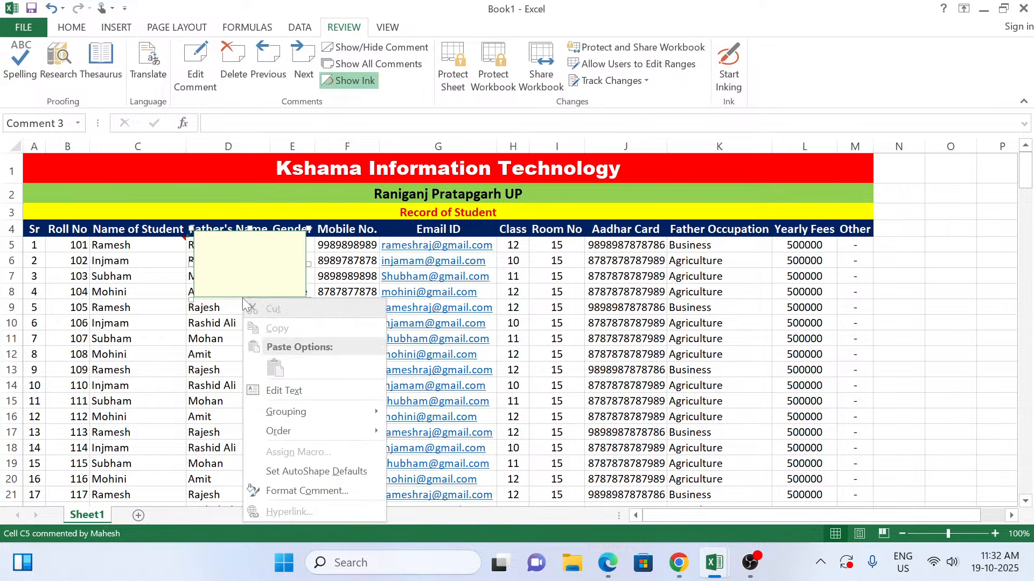
click(227, 245)
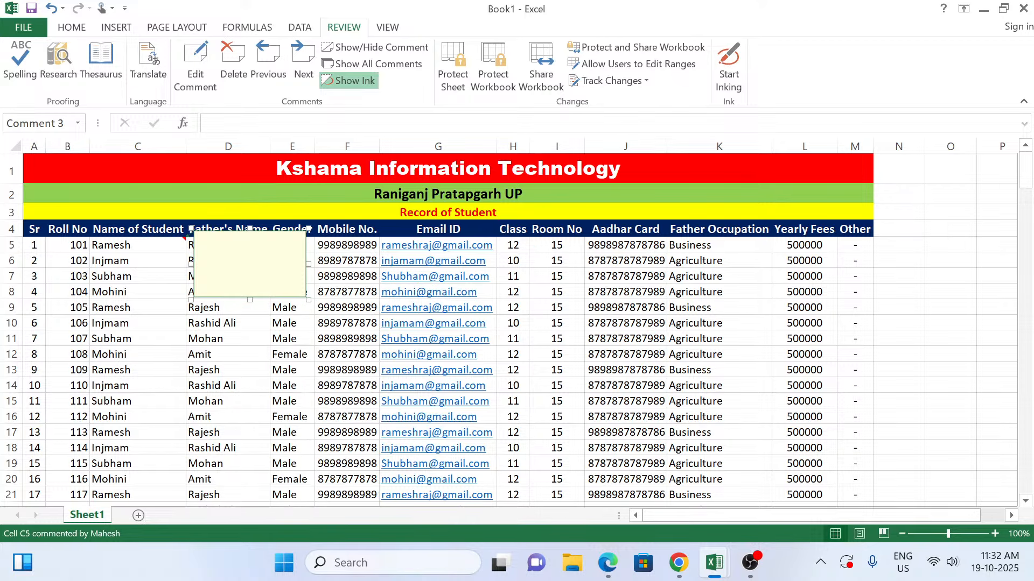
right_click(228, 244)
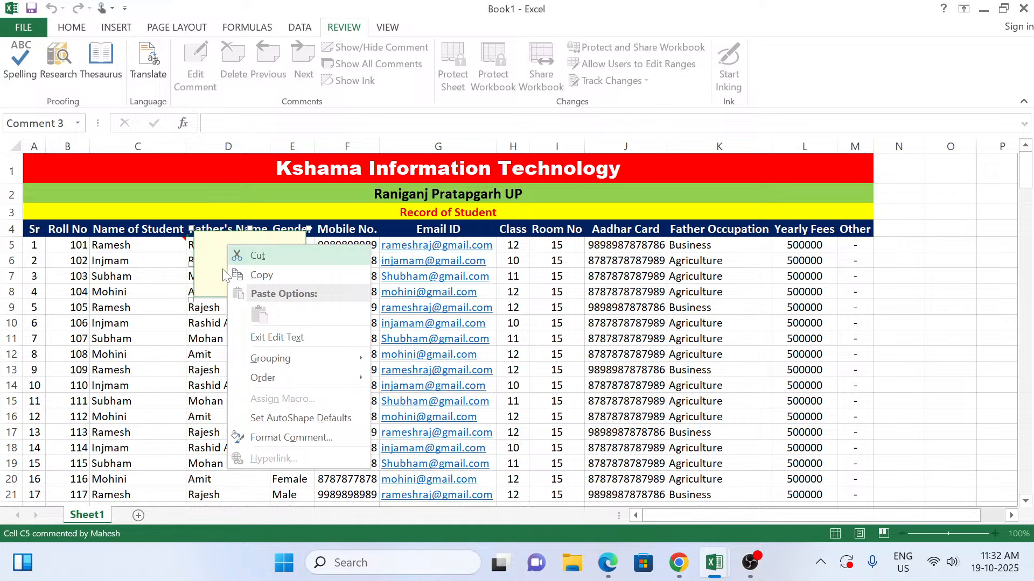
click(280, 438)
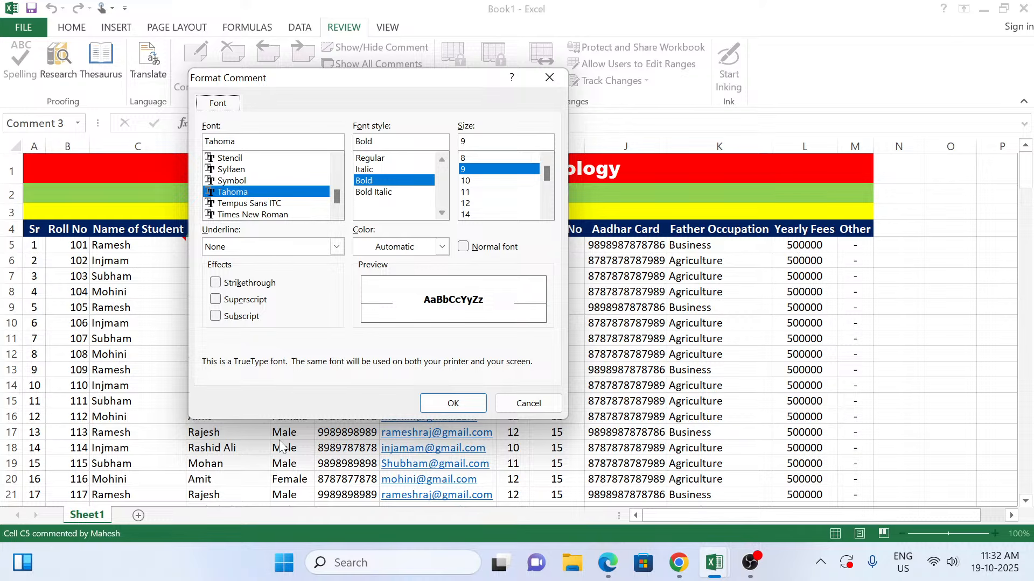
click(511, 403)
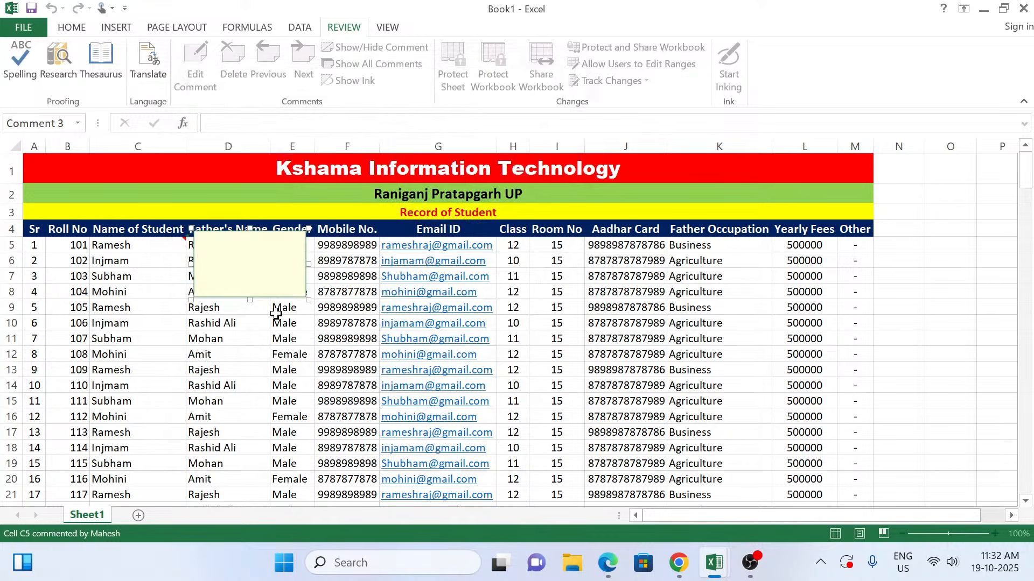
Step: Switch to Edge, go back to the Dreamstime student image, and start saving it in the photo folder with All files as the type
click(609, 565)
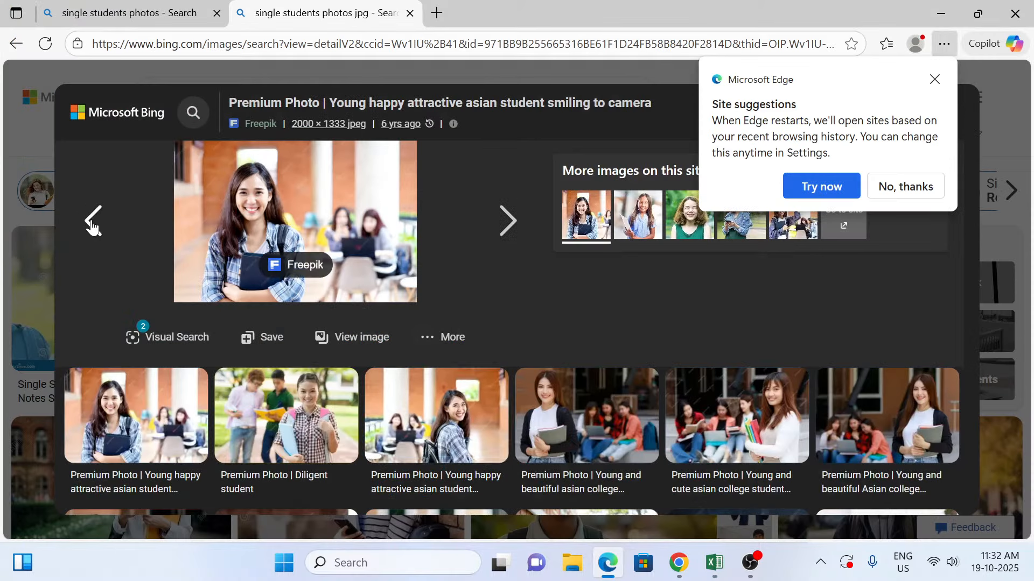
click(92, 222)
right_click(263, 220)
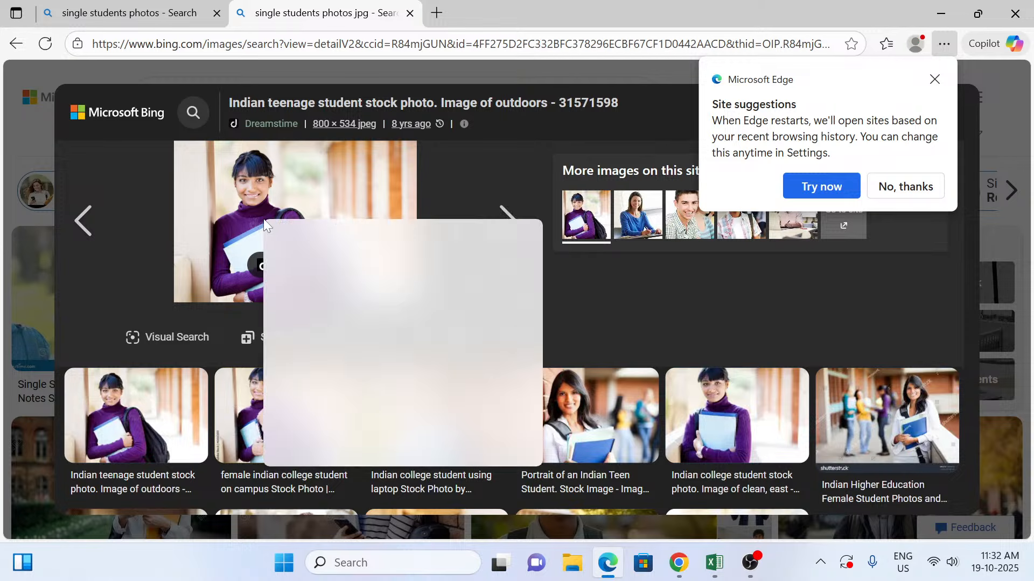
click(332, 261)
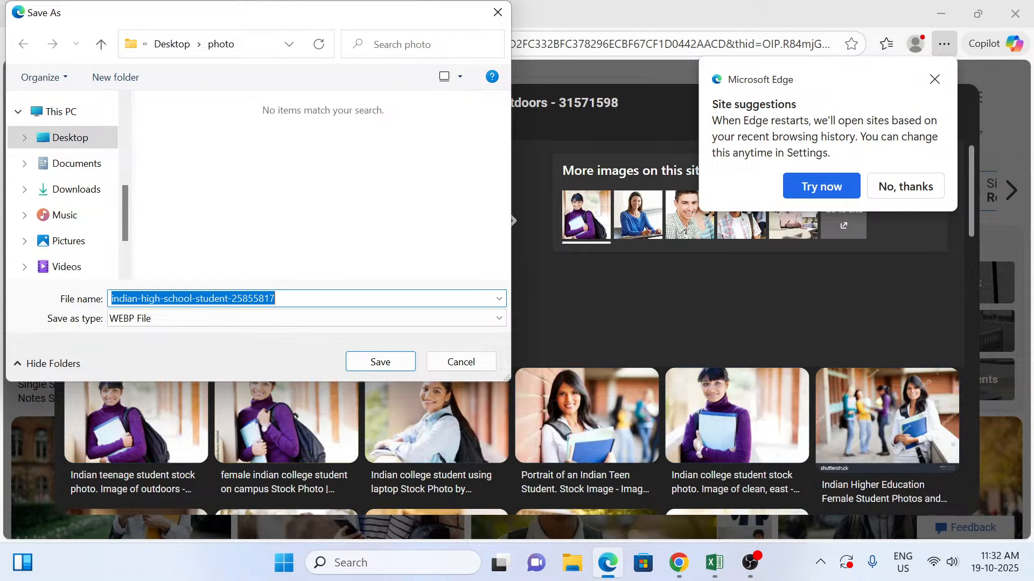
click(276, 316)
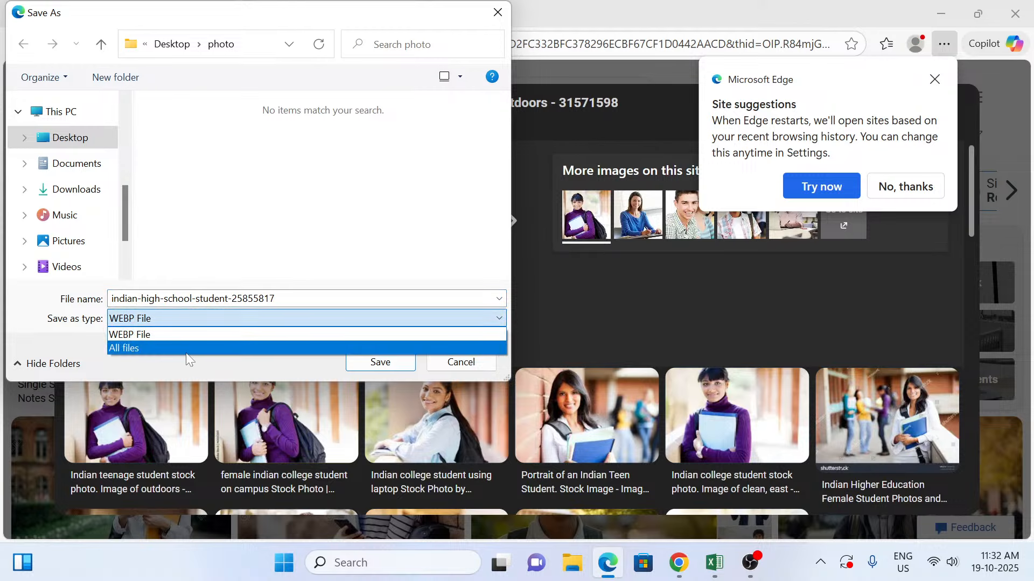
click(186, 353)
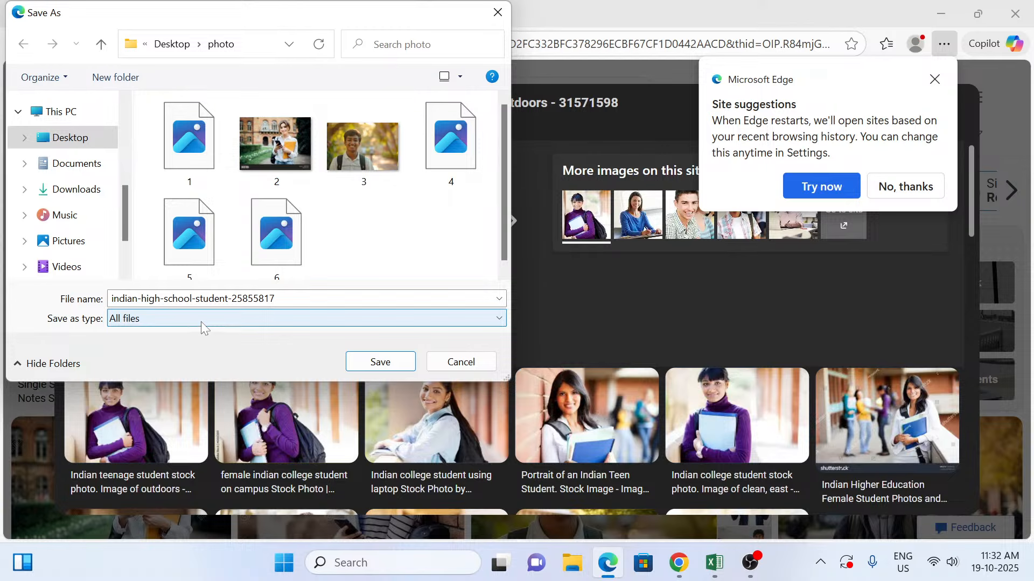
Step: Save the Dreamstime image as 7.jpeg with type All files and dismiss the site suggestions notice
click(319, 316)
click(240, 348)
click(247, 298)
text(7)
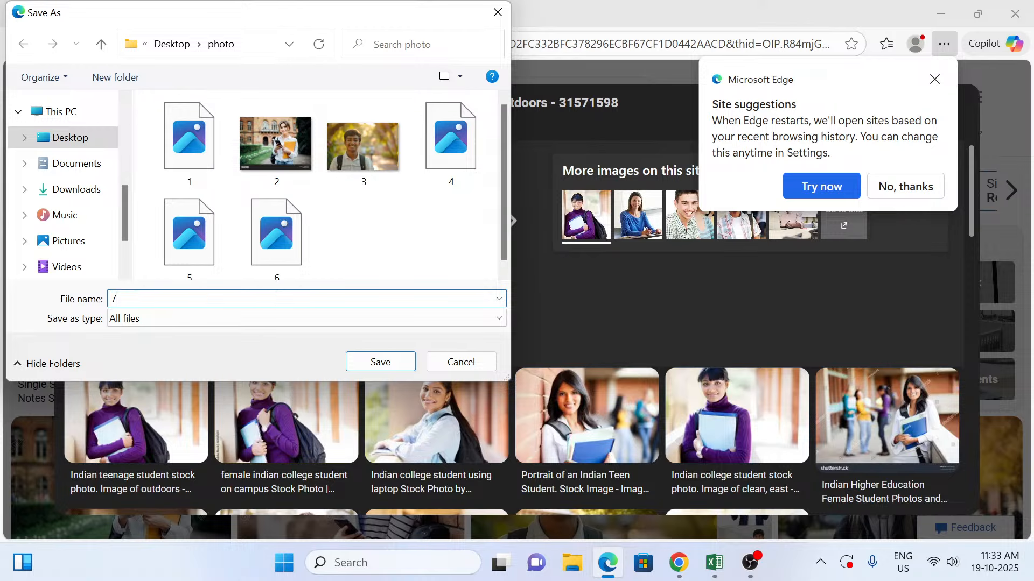
text(.jpeg)
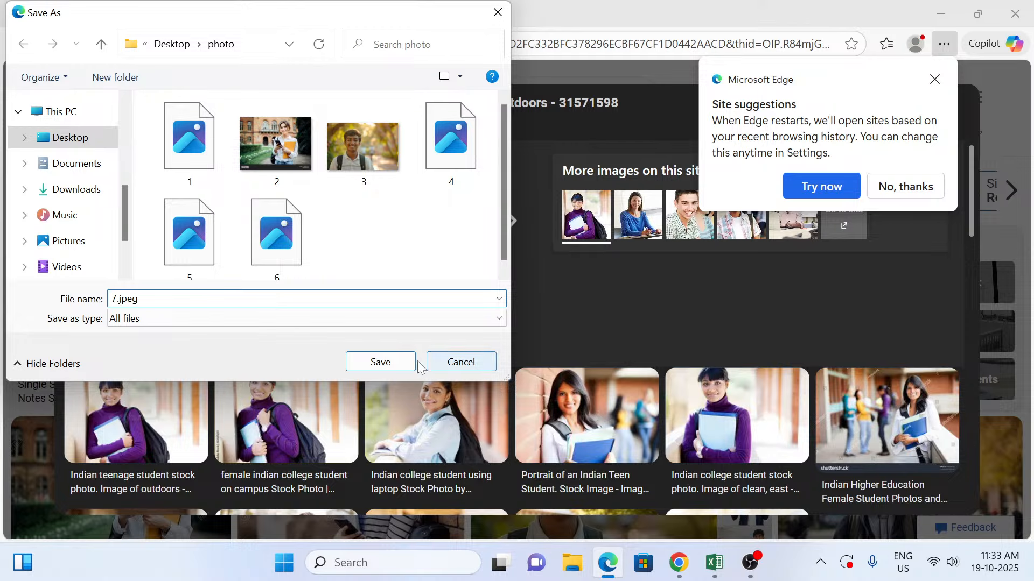
click(381, 356)
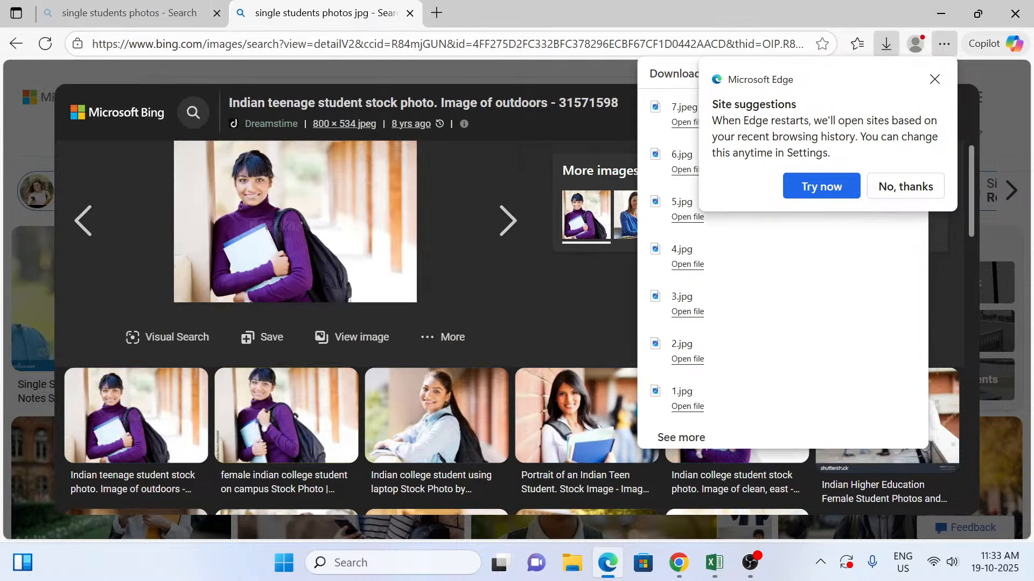
click(935, 81)
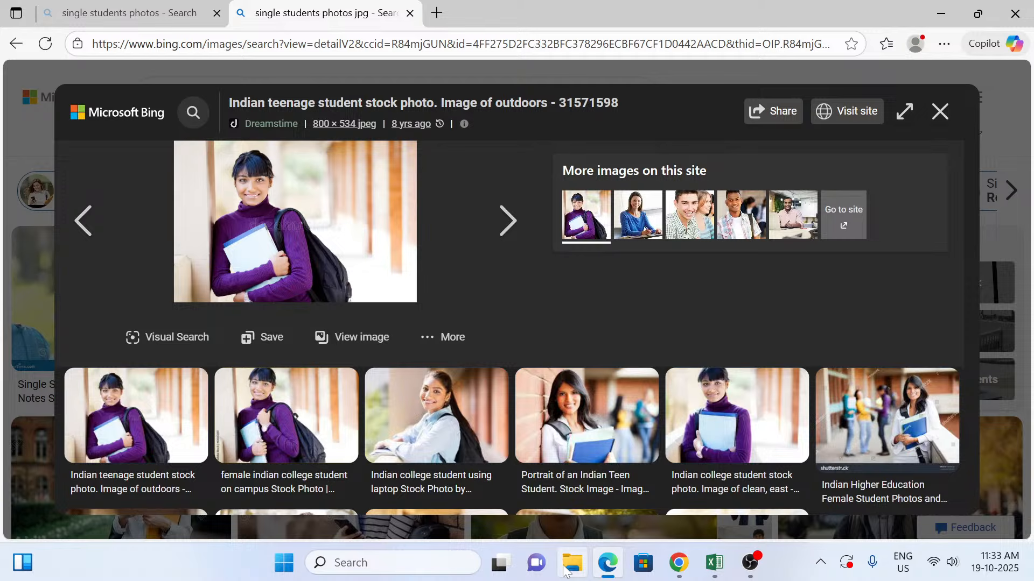
Step: Minimize the browser and the Book1 workbook, and close the Student Record workbook without saving its changes
click(939, 14)
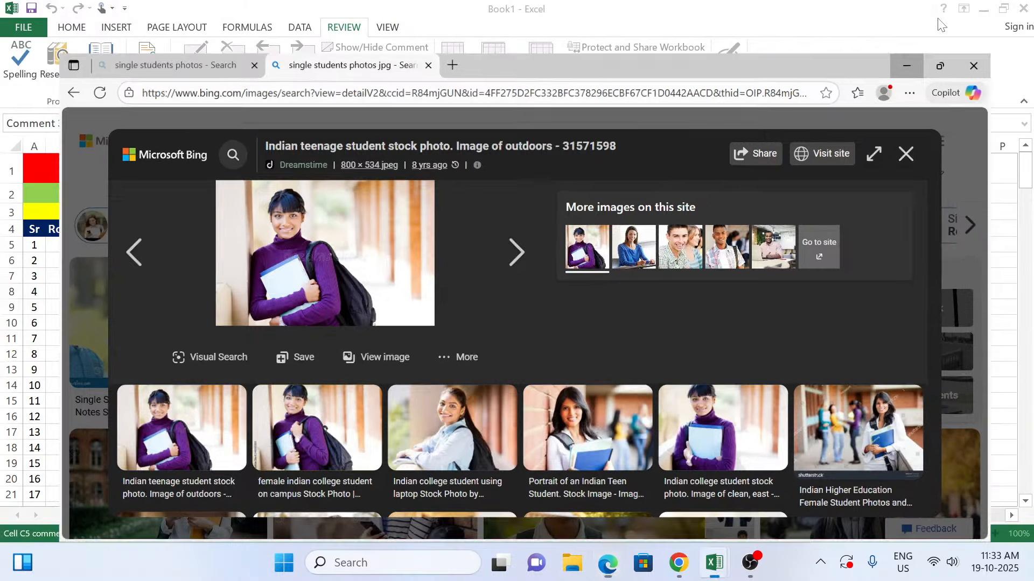
click(984, 9)
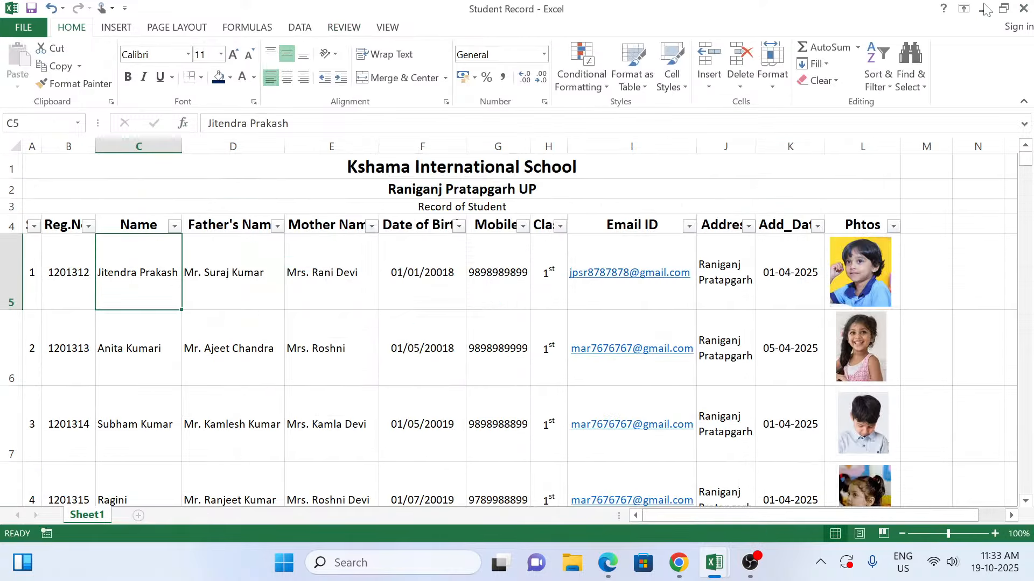
click(1023, 8)
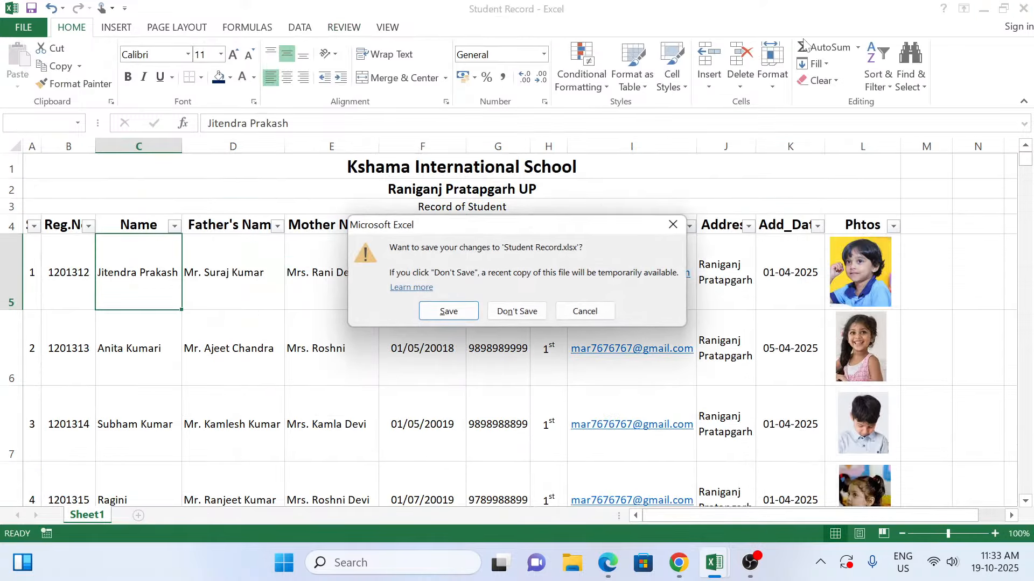
click(496, 316)
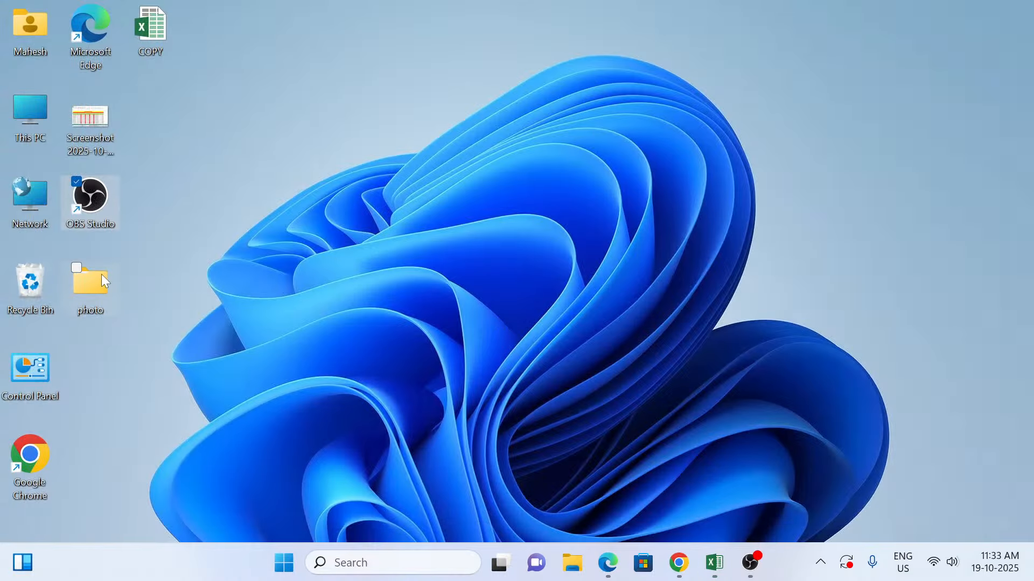
Step: Open the photo folder on the Desktop, view image 7 in Photos, and close both the image and the folder
click(95, 282)
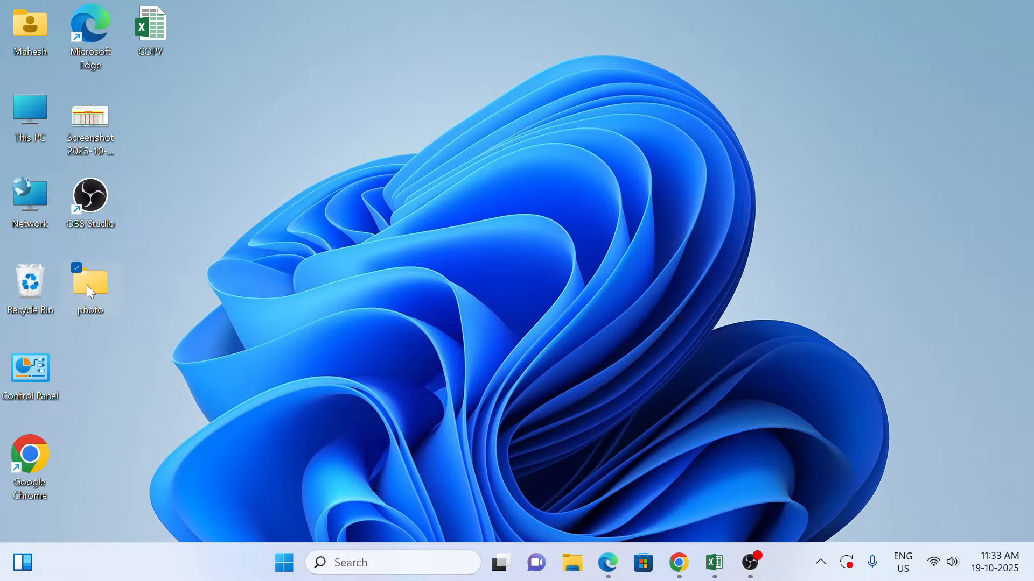
double_click(111, 286)
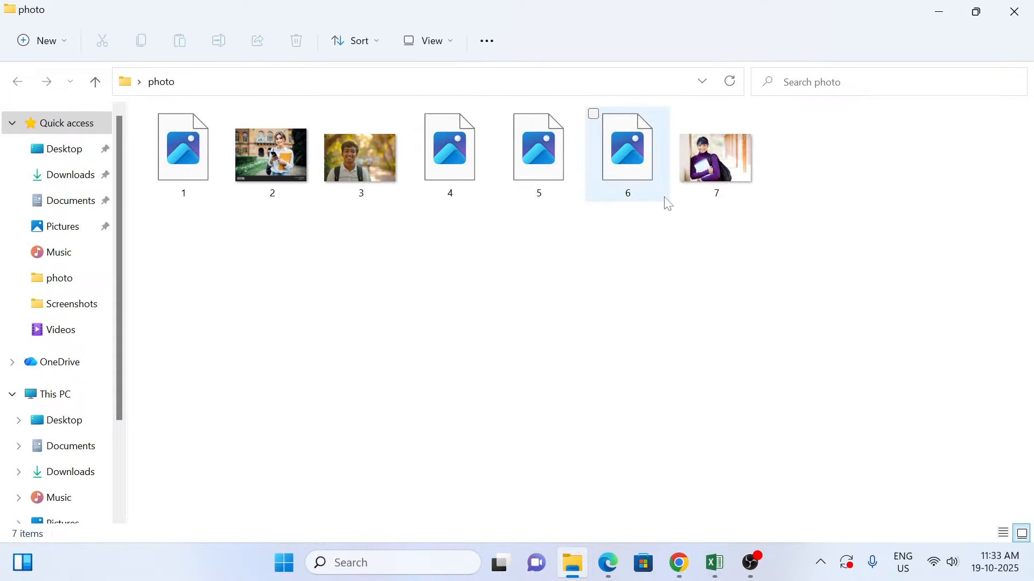
mouse_move(721, 183)
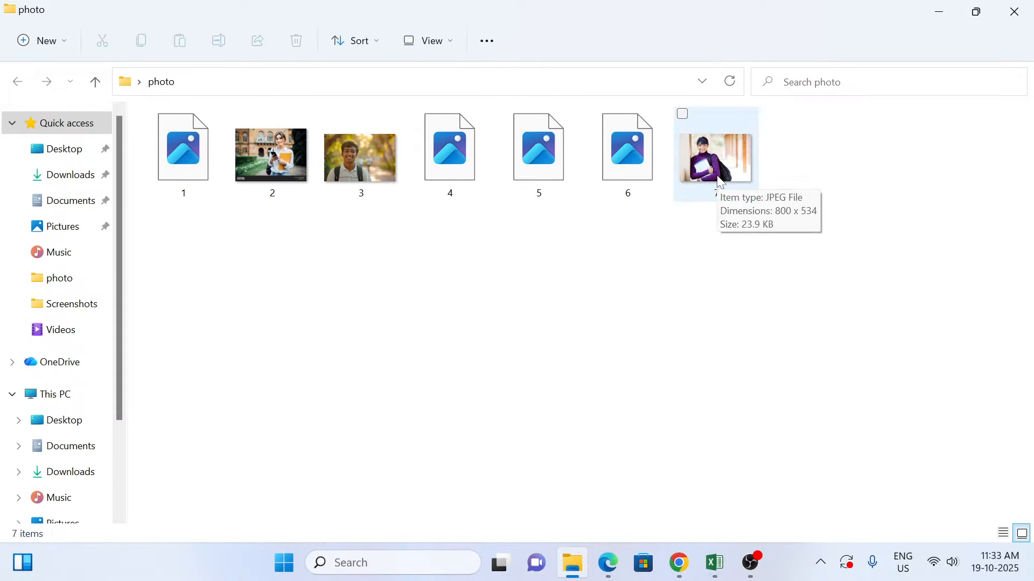
double_click(719, 181)
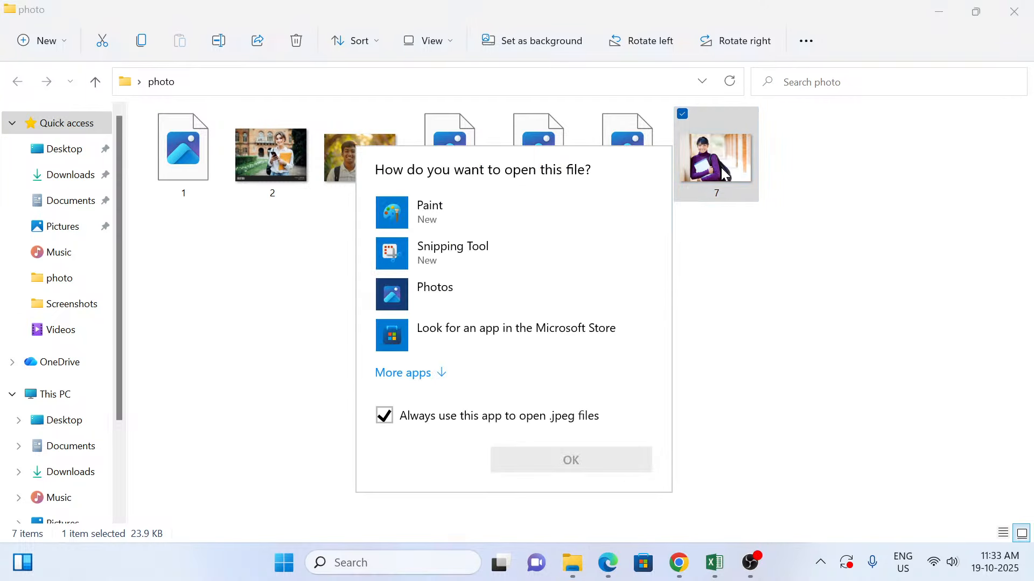
click(444, 301)
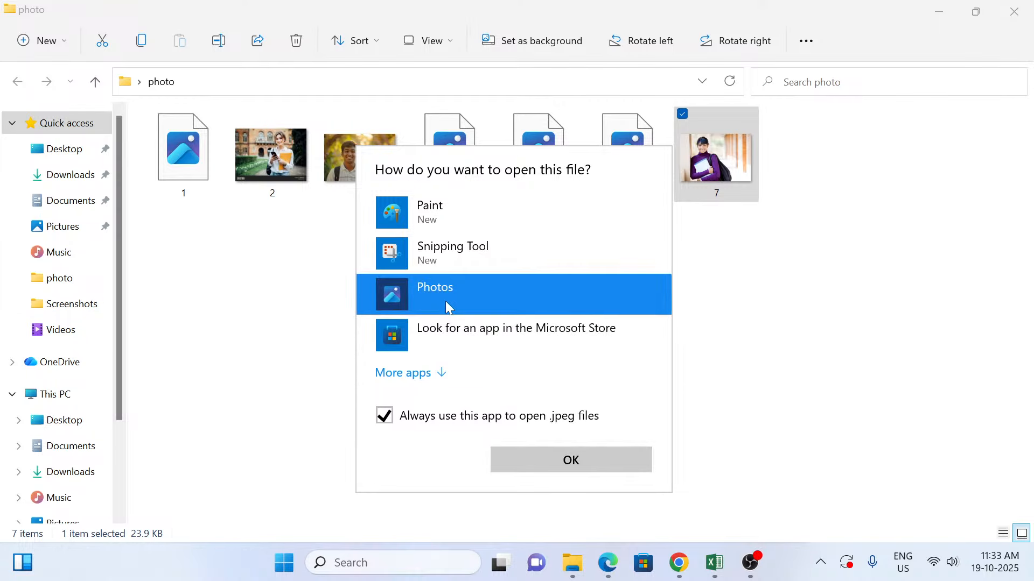
click(445, 301)
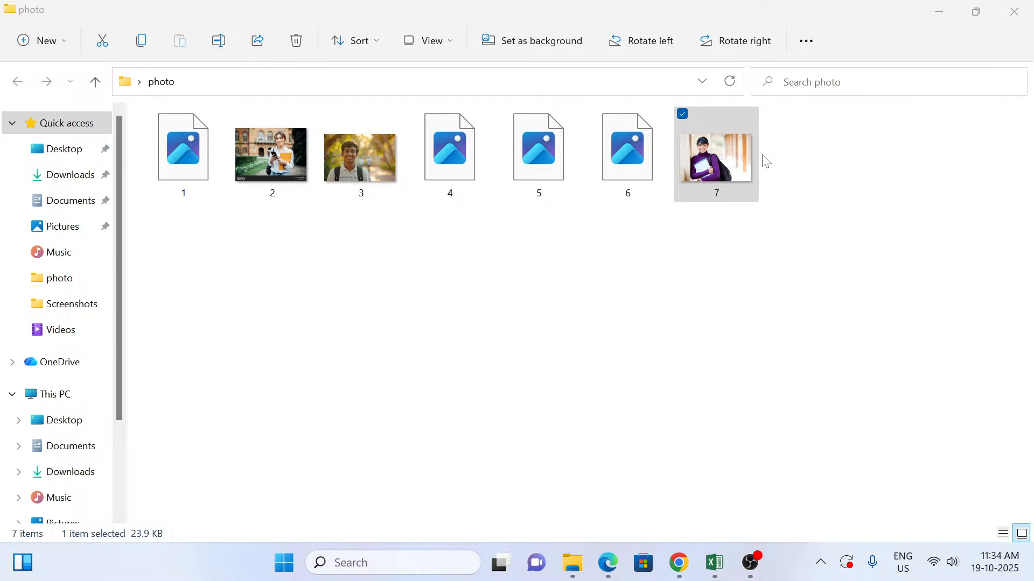
click(731, 165)
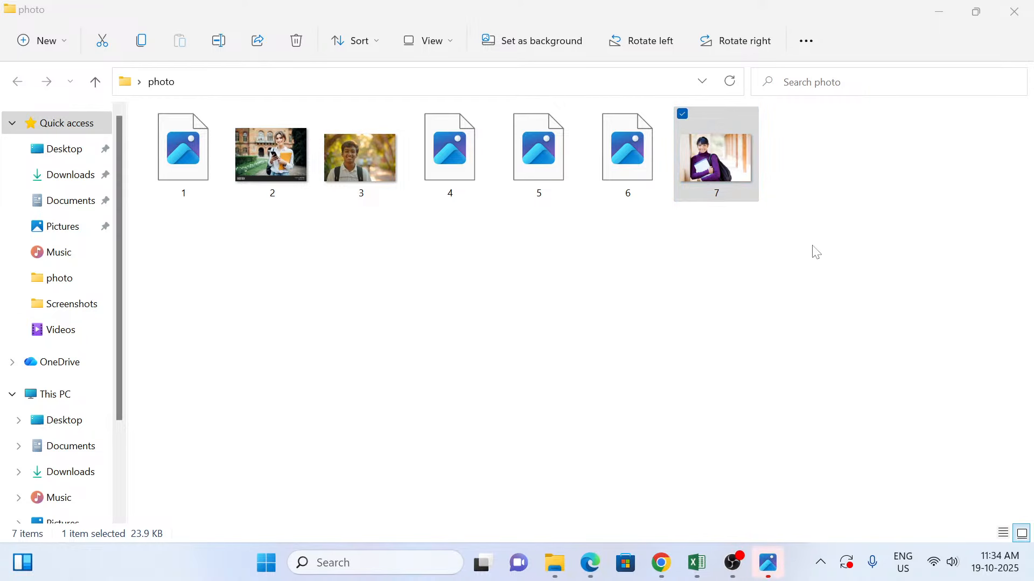
mouse_move(768, 562)
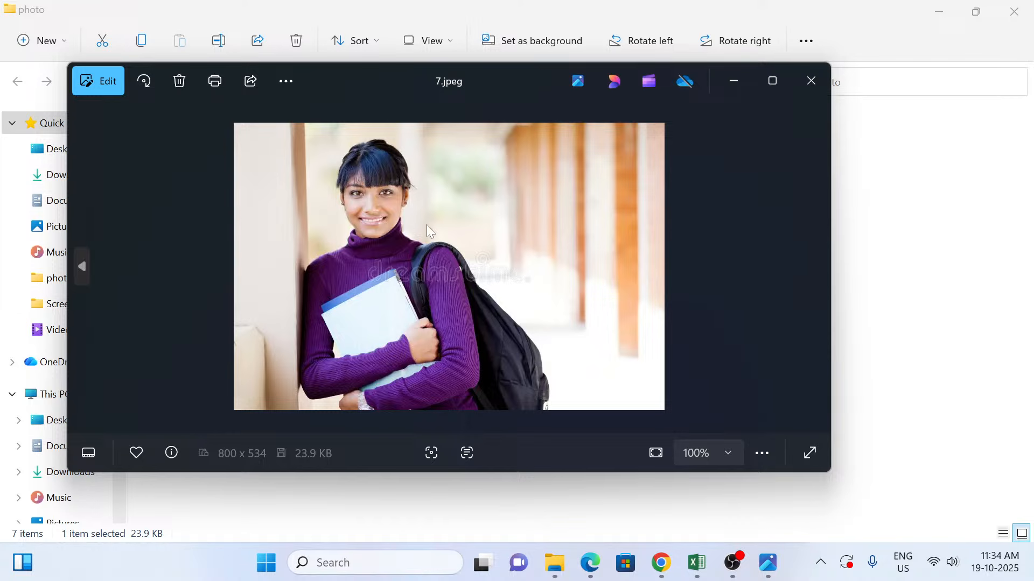
click(800, 87)
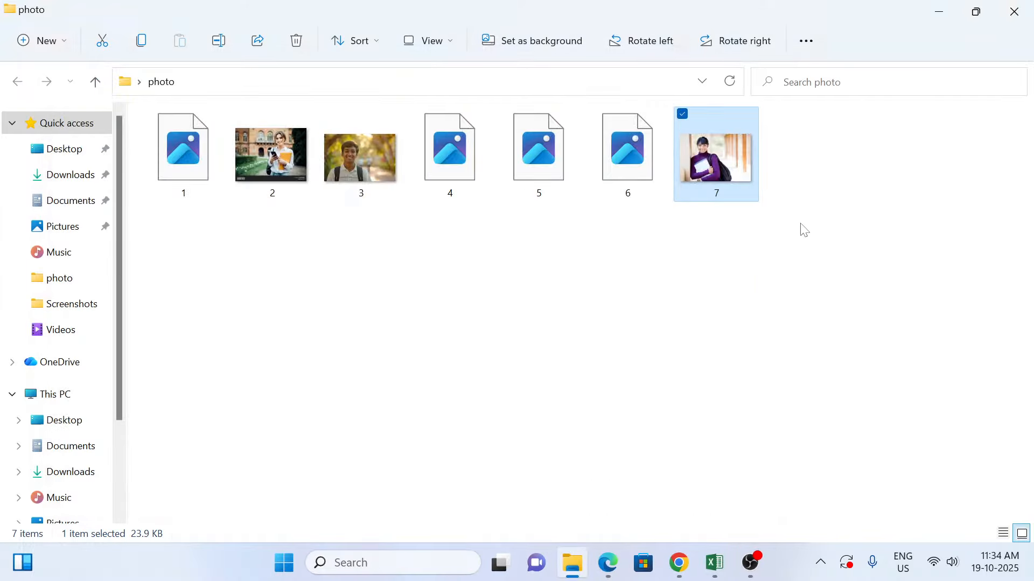
click(1012, 9)
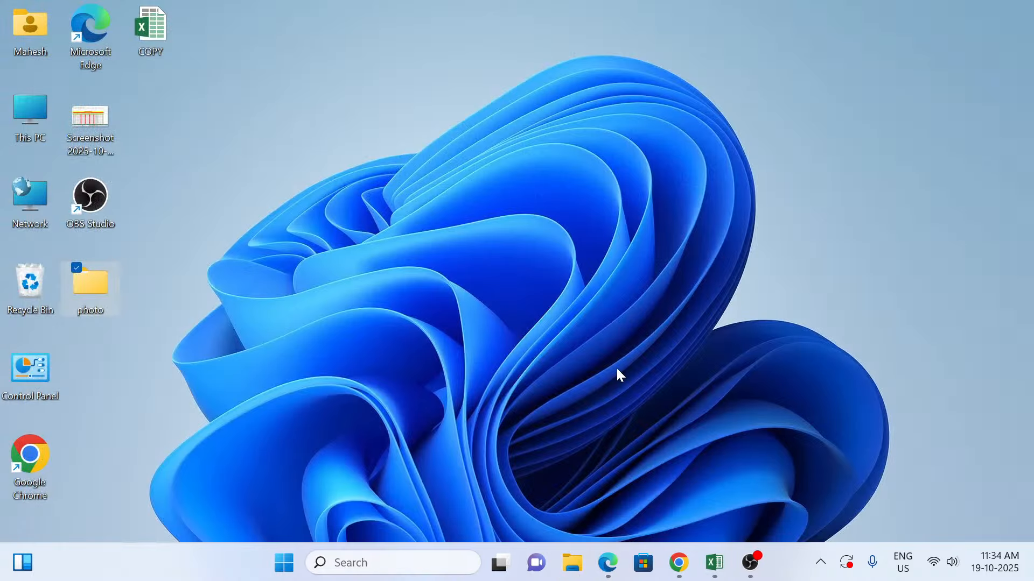
Step: Switch to Edge, go back to the Freepik "Student Photo", and check the file type offered for saving it without saving
click(606, 573)
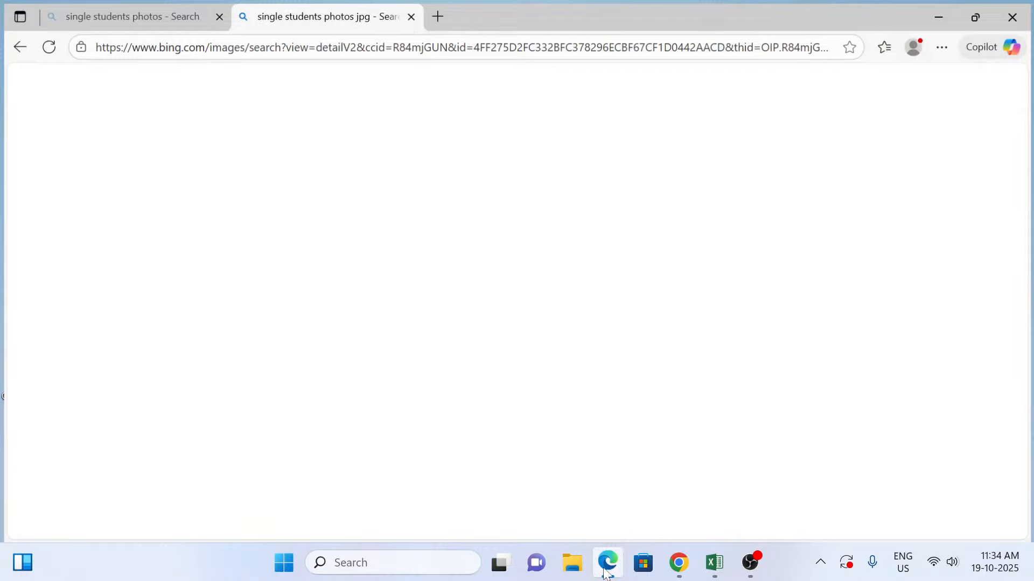
click(85, 226)
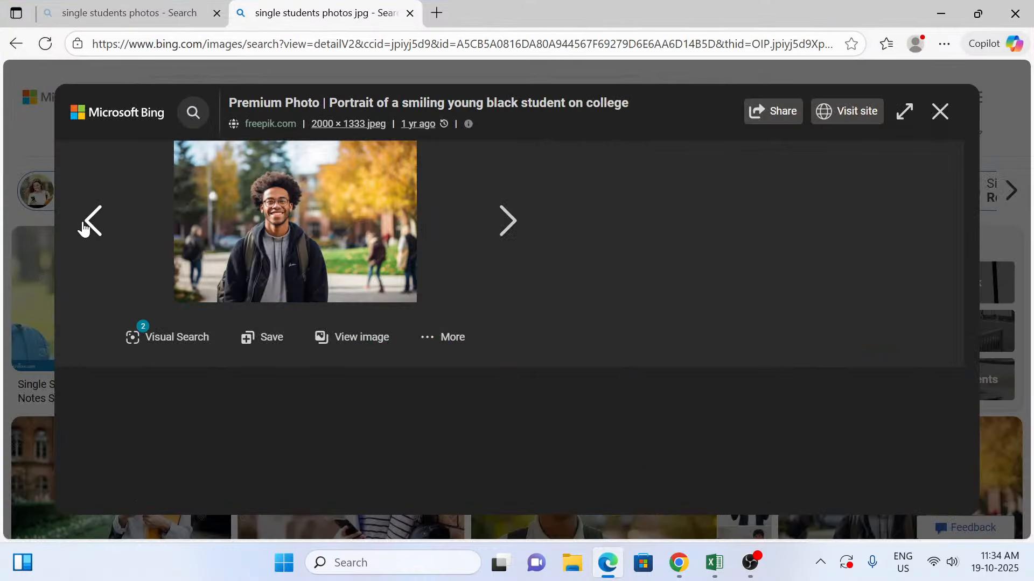
click(87, 222)
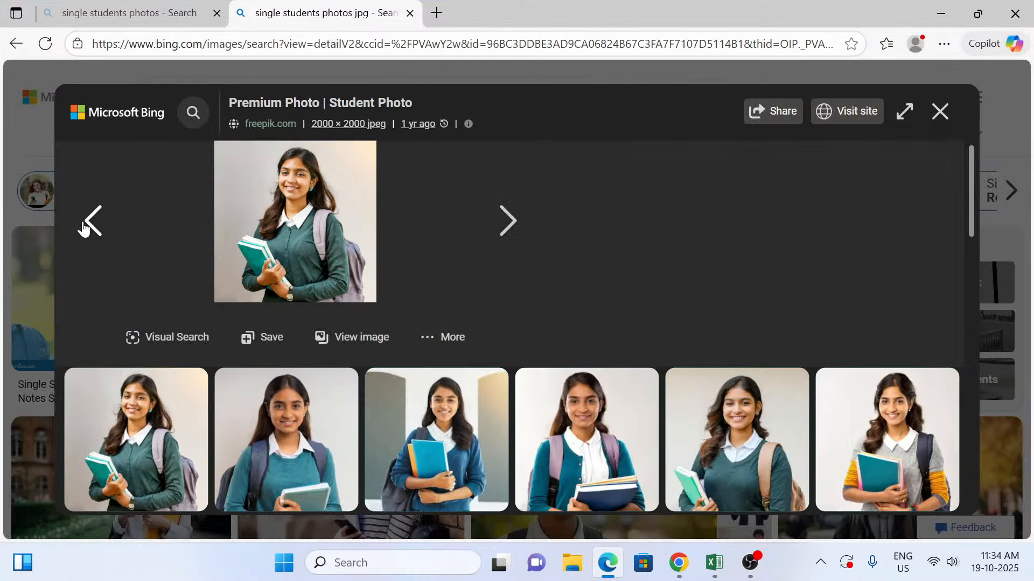
right_click(305, 205)
click(366, 250)
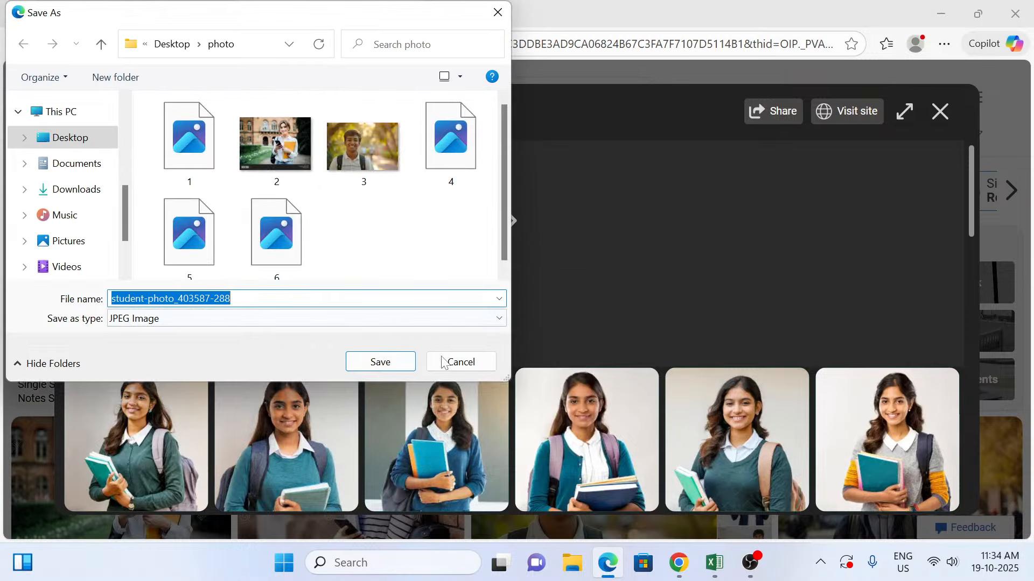
click(442, 361)
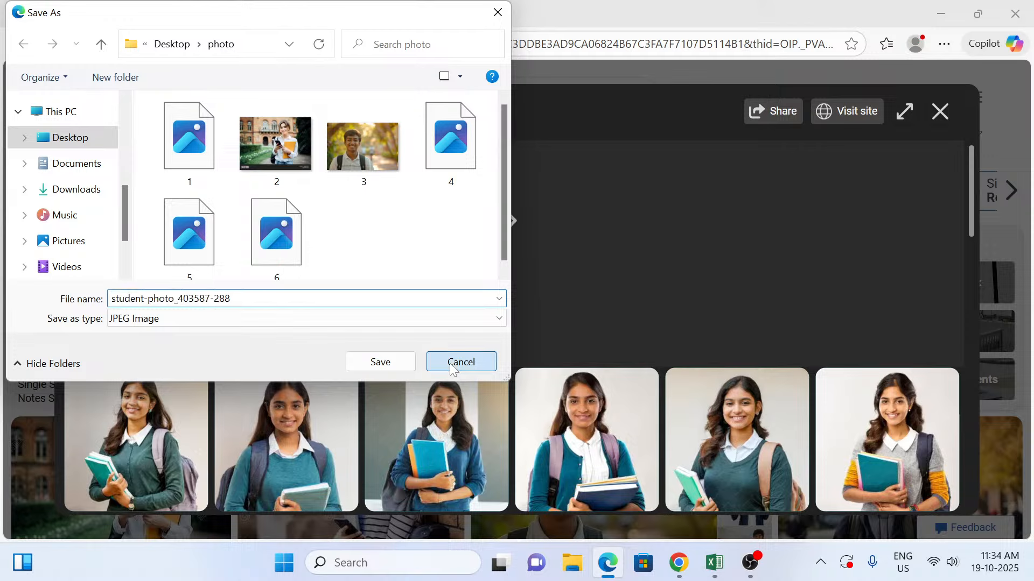
Step: Go back to the Vecteezy photo of the young student and check the file type offered for saving it without saving
click(93, 221)
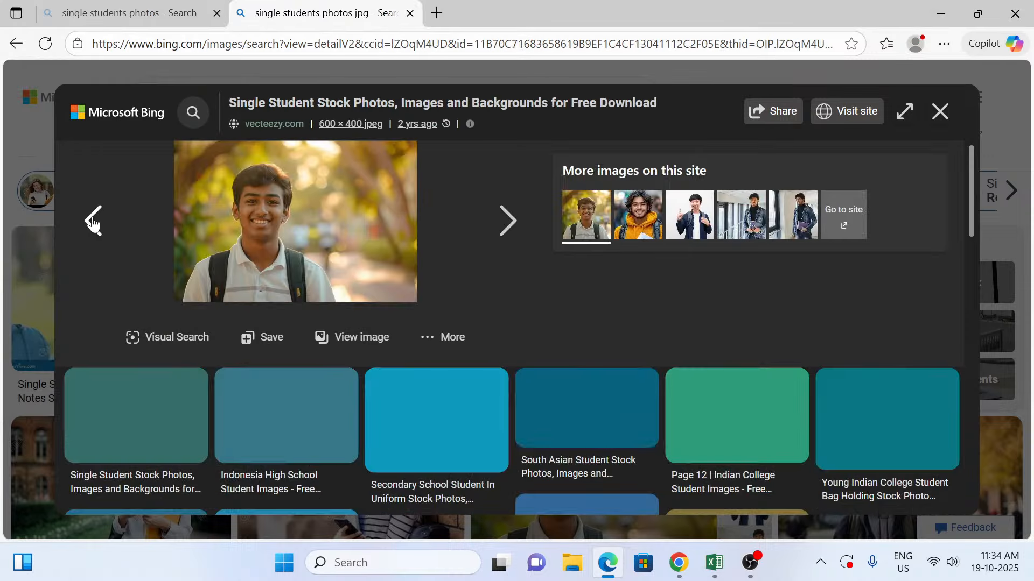
right_click(227, 214)
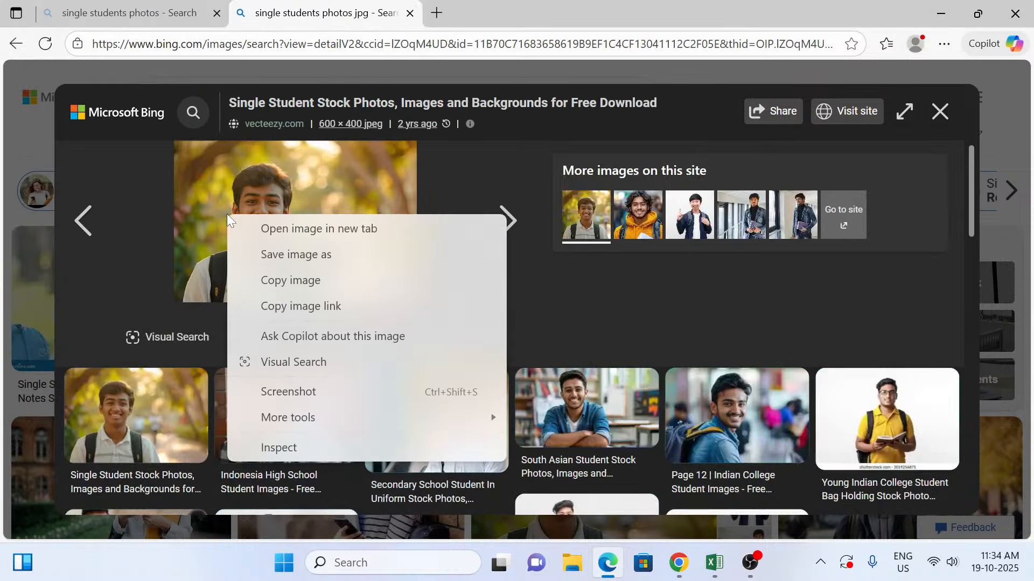
click(302, 259)
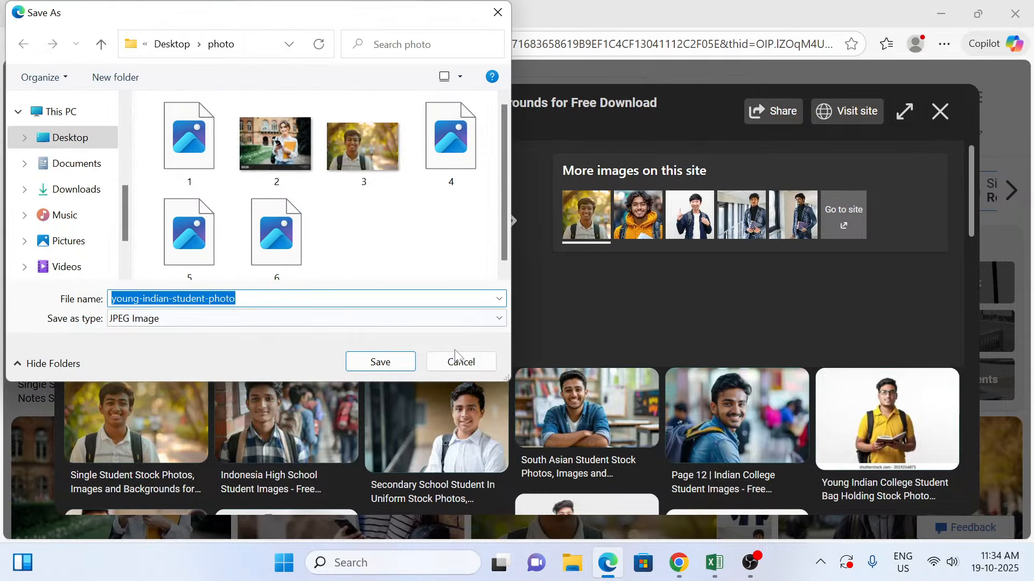
click(458, 361)
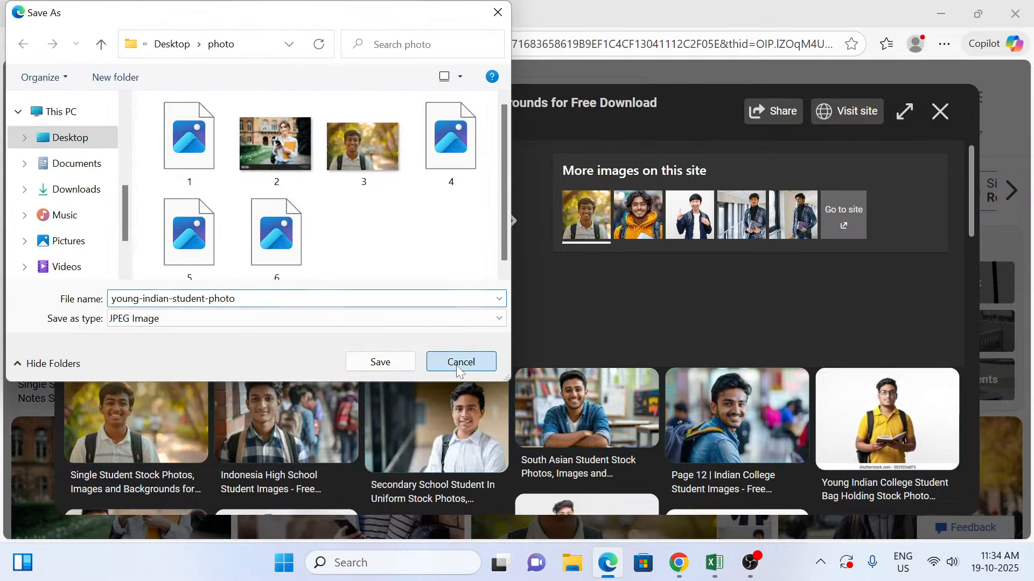
Step: Go back to the Shutterstock photo of the student holding books and save it as 8.jpeg in the Desktop photo folder, using the All files type
click(92, 216)
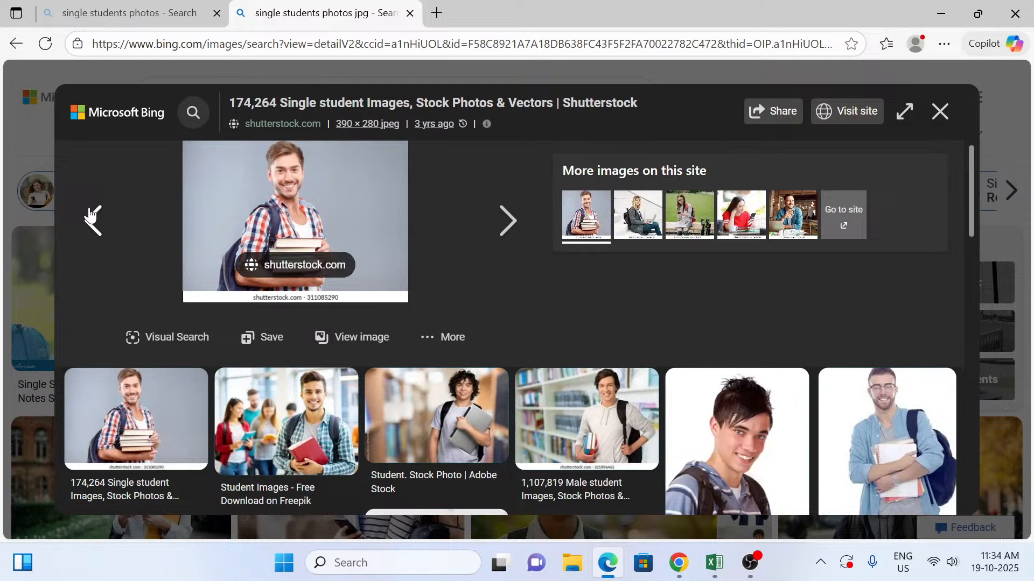
right_click(245, 198)
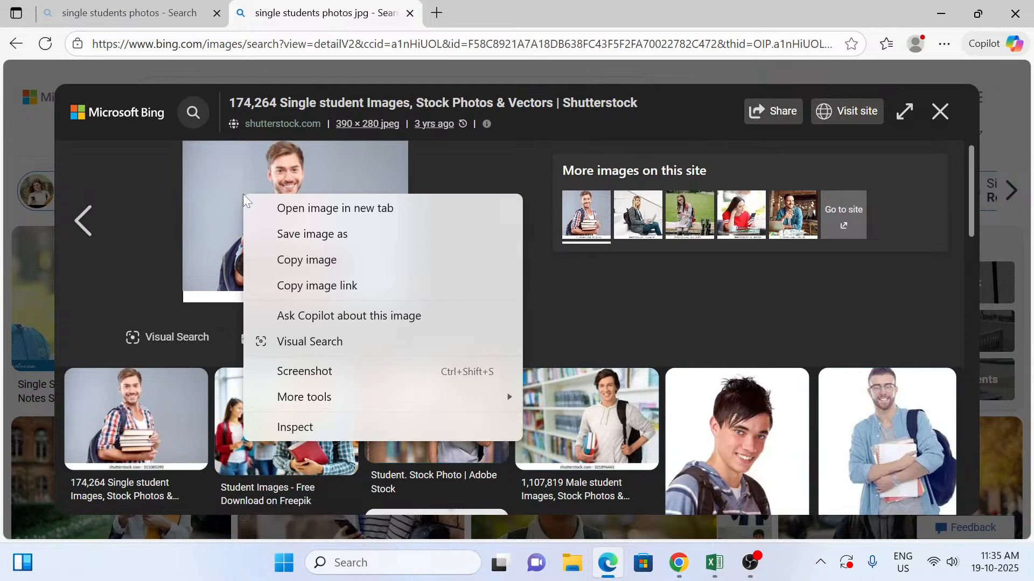
click(298, 237)
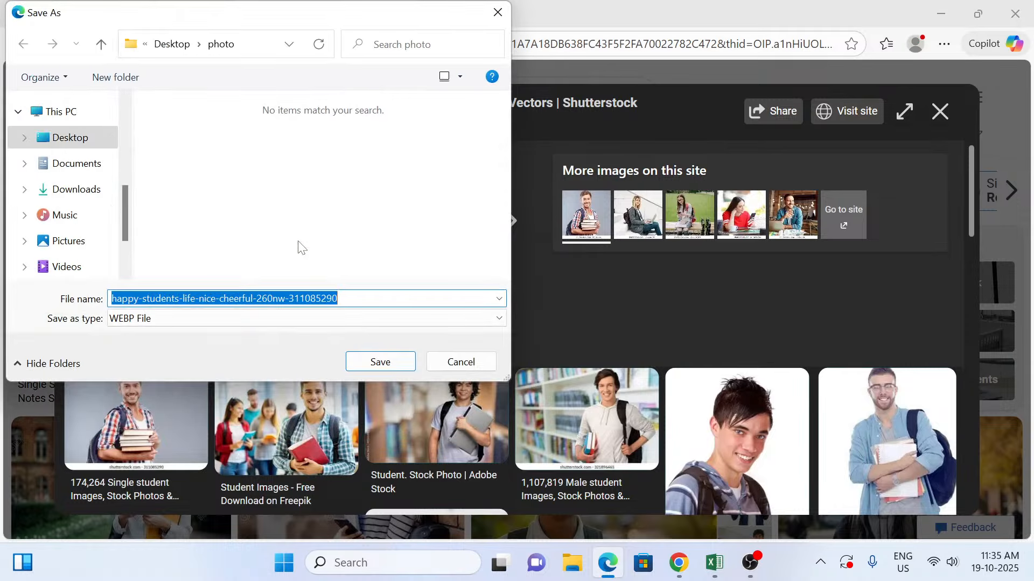
click(124, 319)
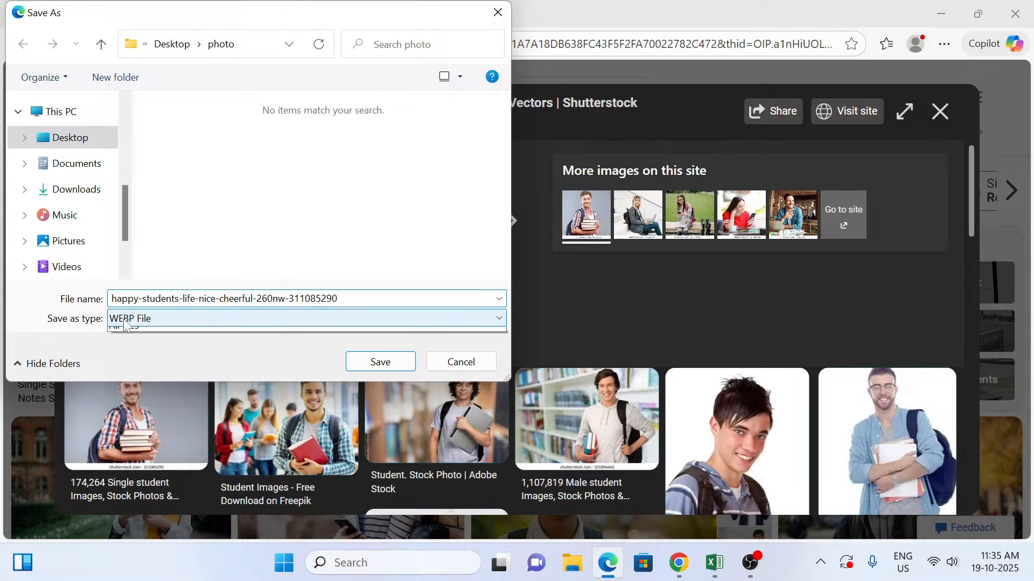
click(127, 349)
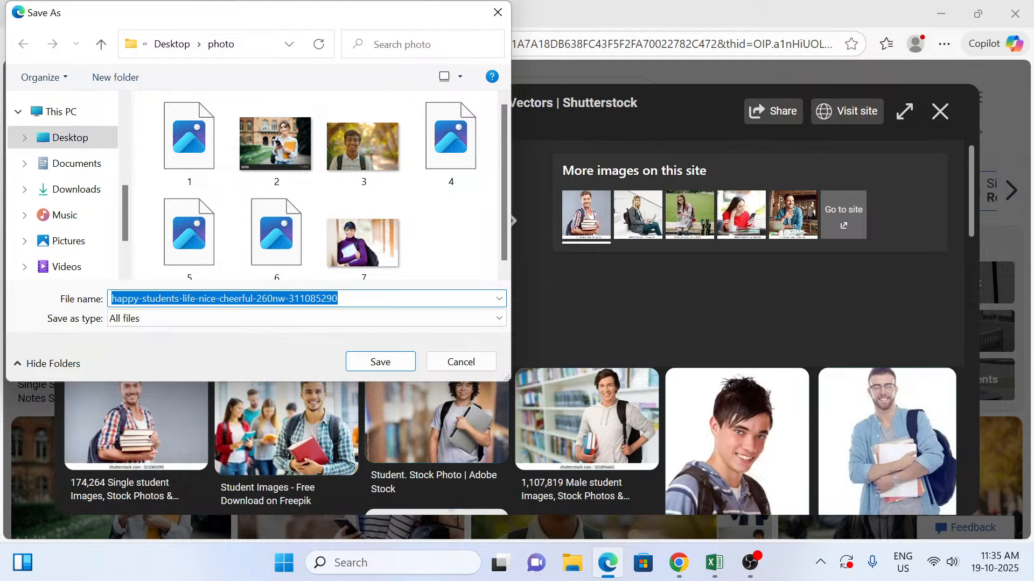
text(8.jpeg)
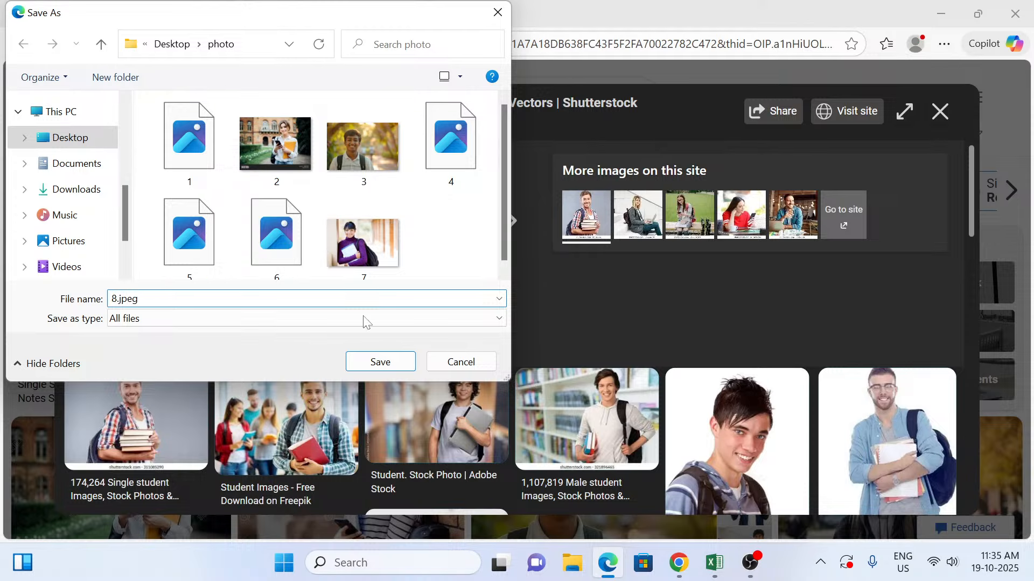
click(362, 359)
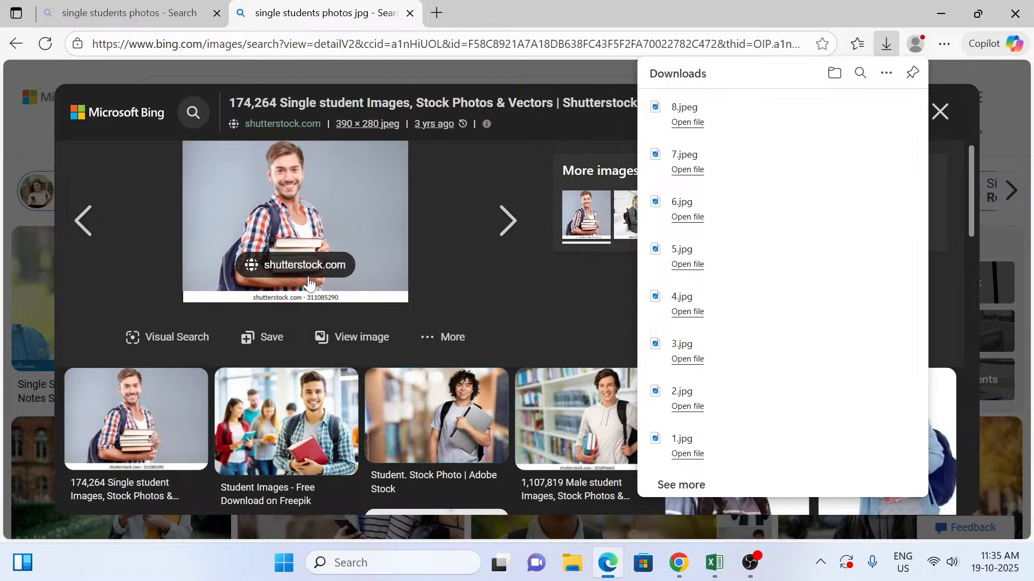
Step: Copy the Shutterstock student photo to the clipboard and launch Paint with the Run command mspaint
right_click(267, 186)
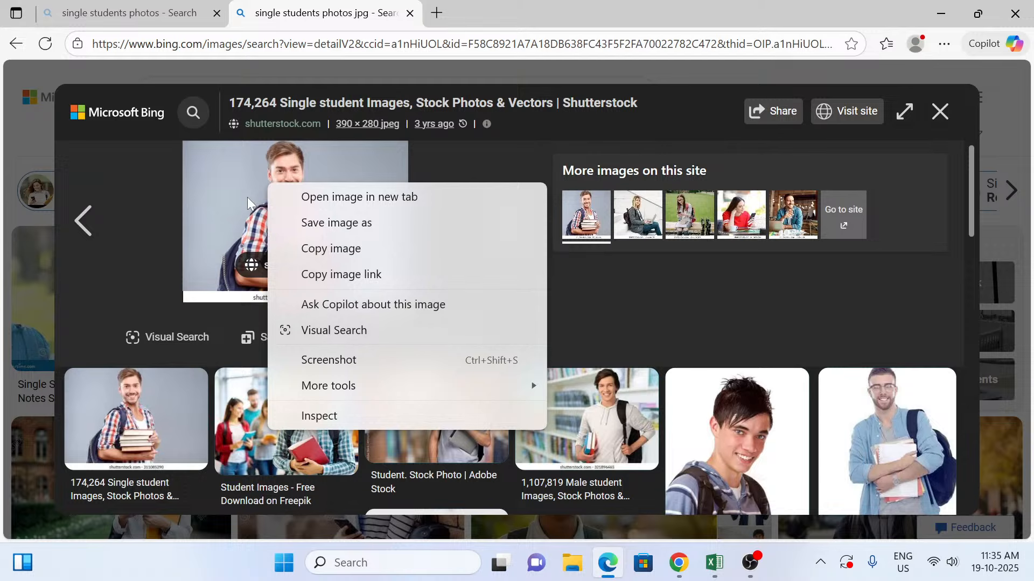
click(342, 249)
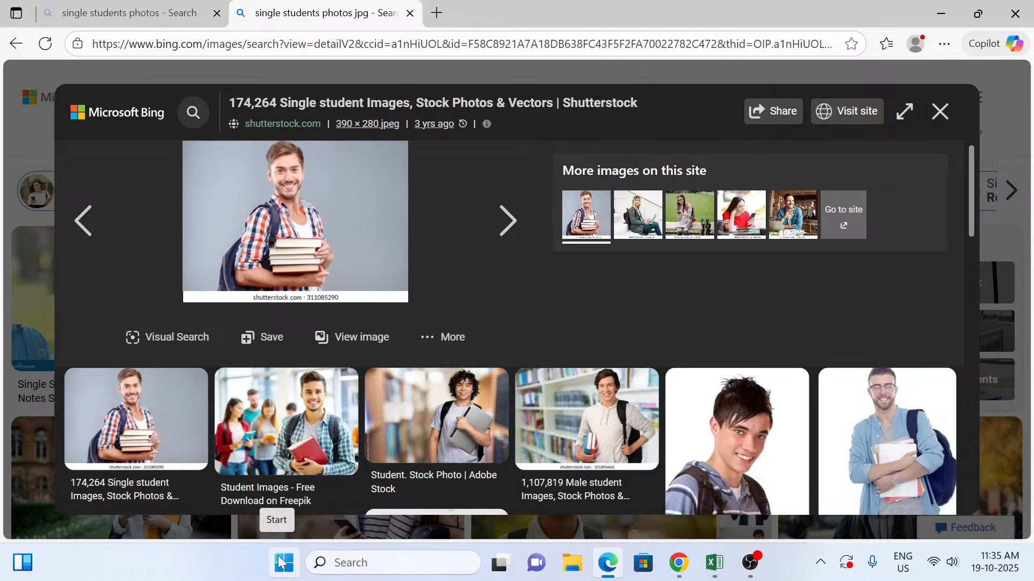
key(super+r)
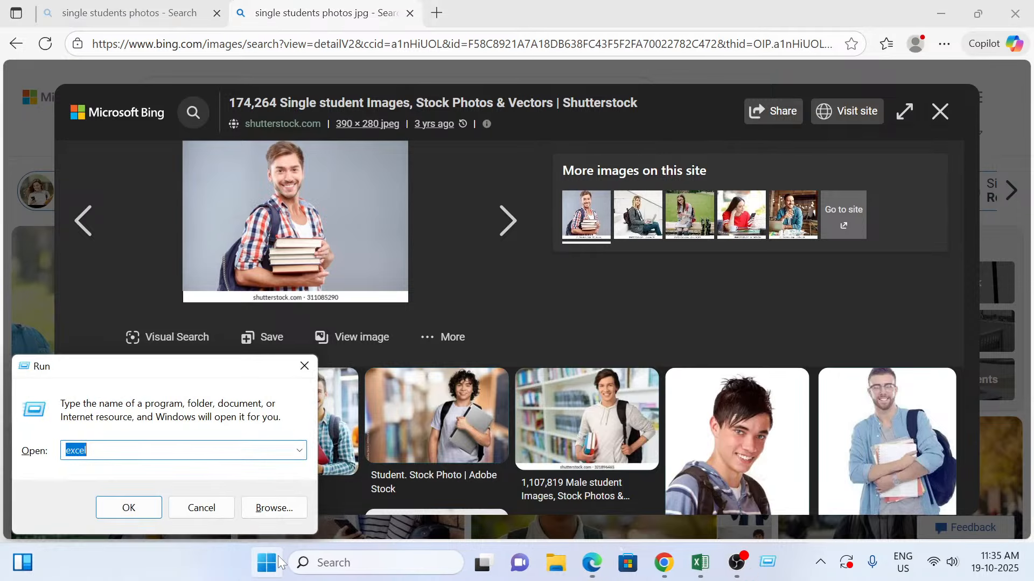
text(msp)
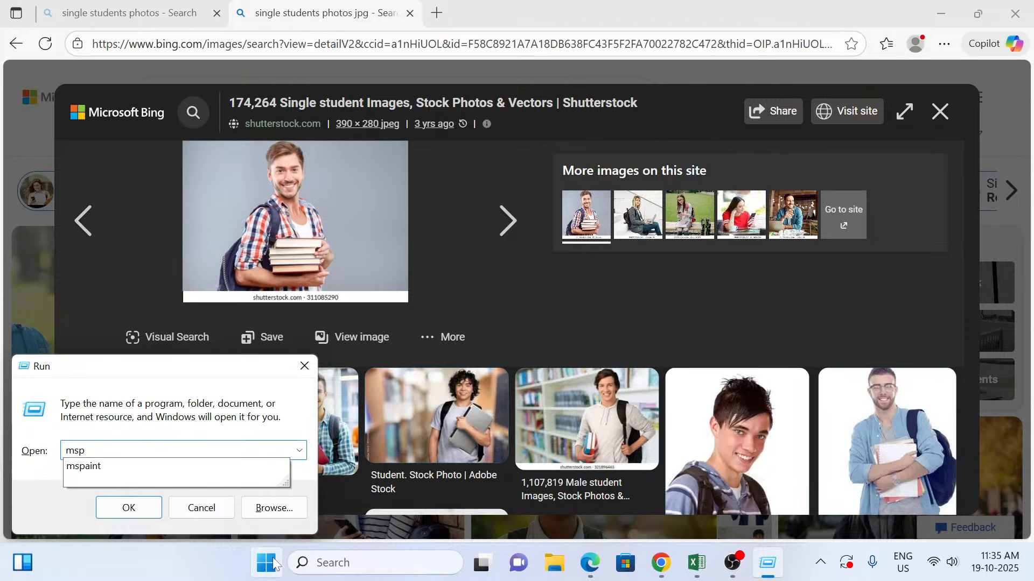
click(83, 466)
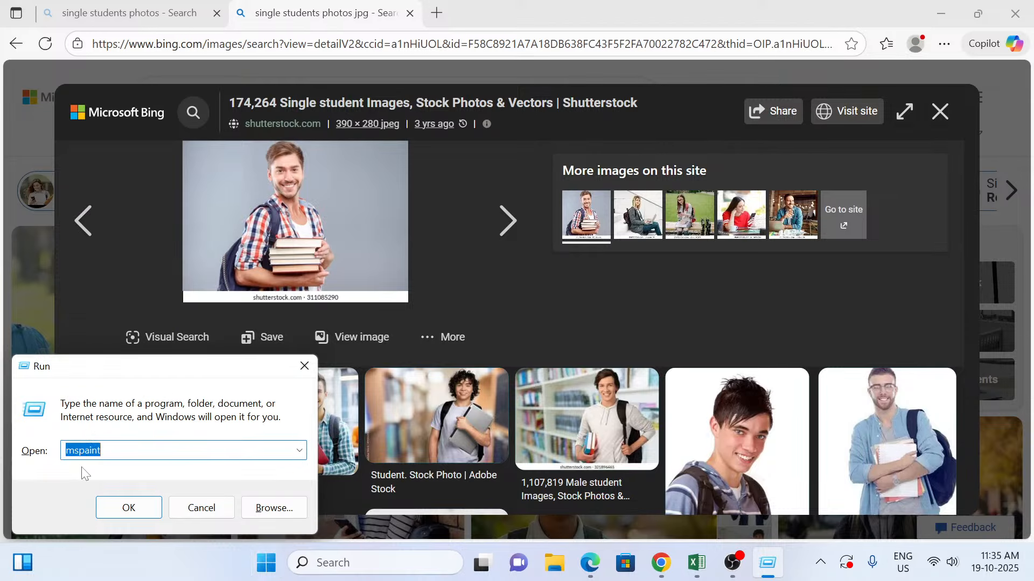
click(132, 510)
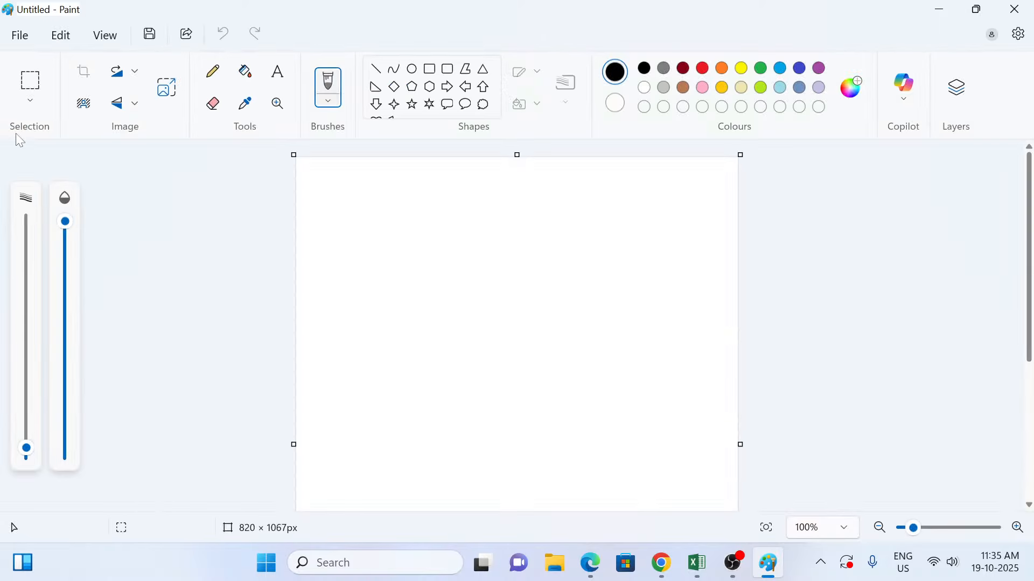
Step: Paste the copied student photo onto the blank Paint canvas and crop the canvas to the photo
click(66, 42)
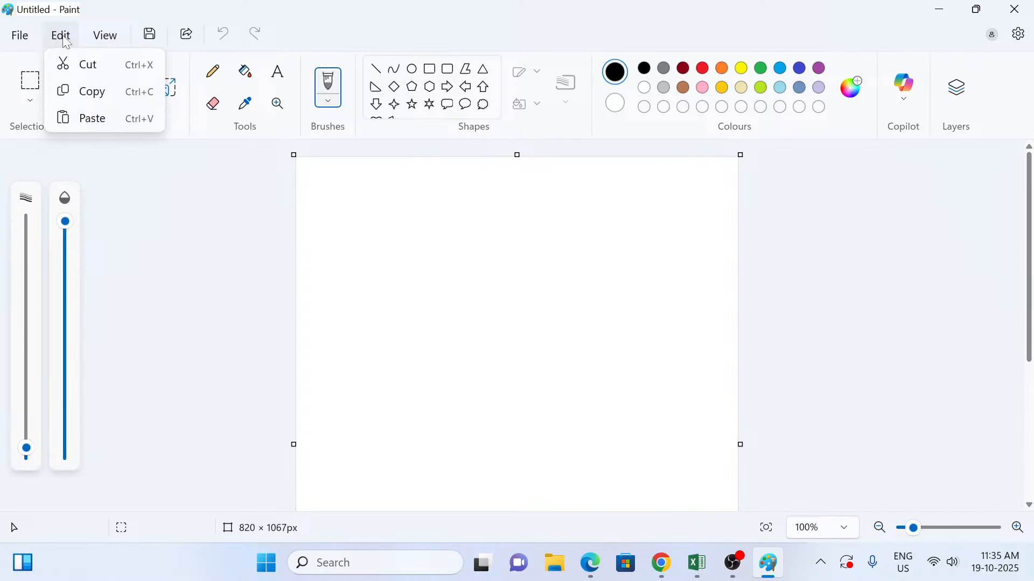
click(90, 117)
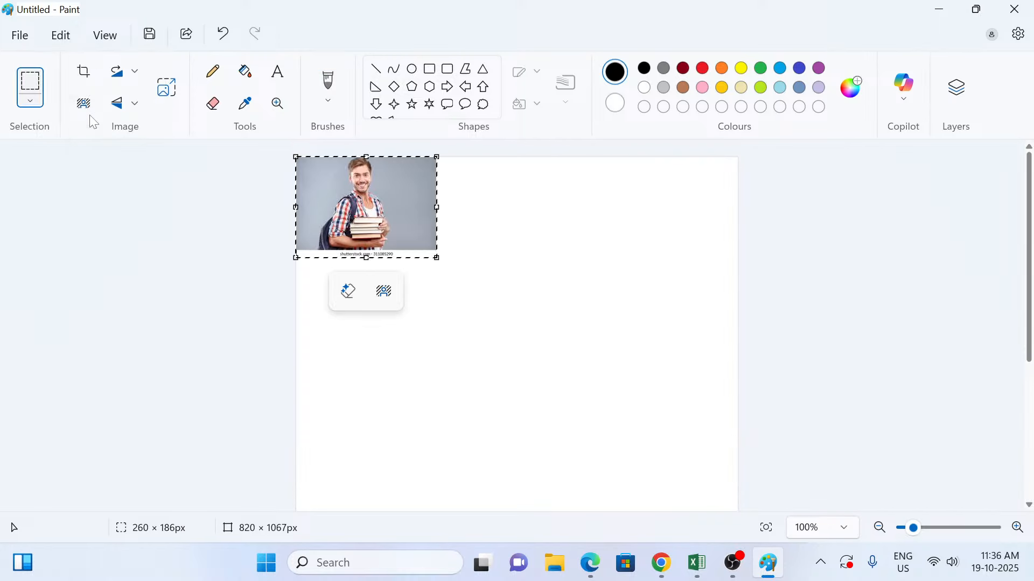
click(87, 77)
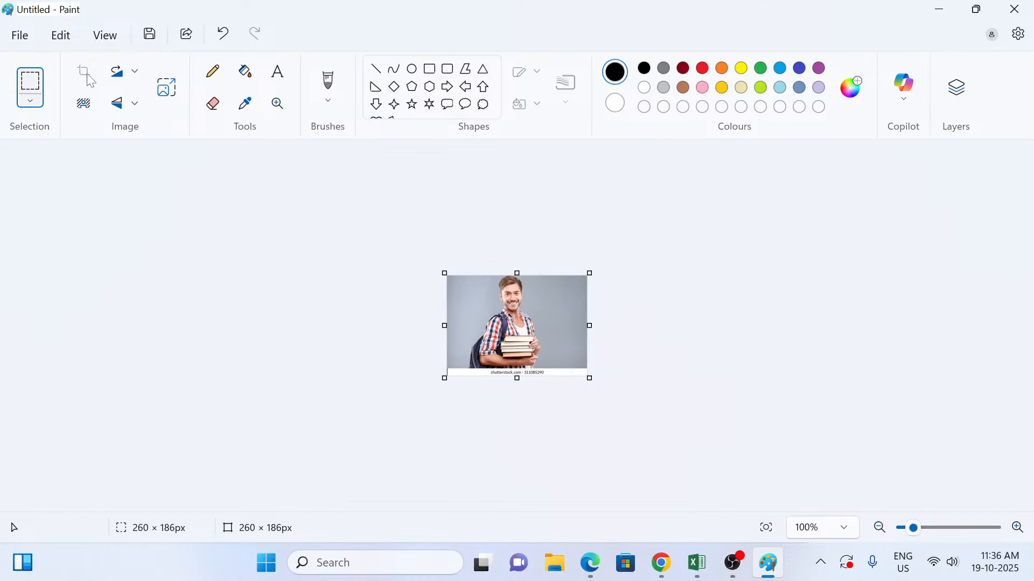
Step: Start saving the picture as a JPEG in the Desktop photo folder, cancel the save, and close Paint without saving
click(25, 40)
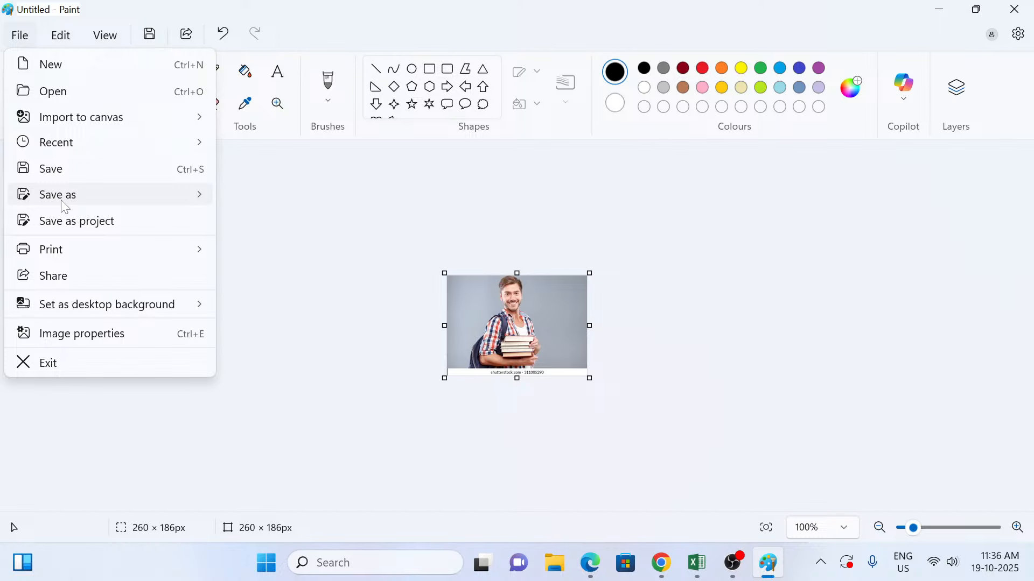
mouse_move(97, 204)
click(262, 237)
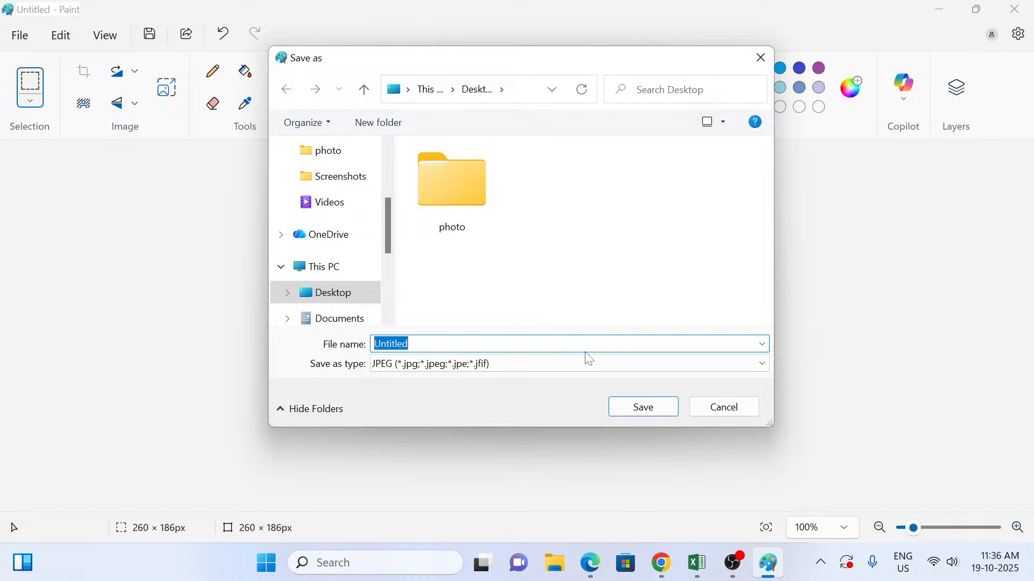
double_click(476, 207)
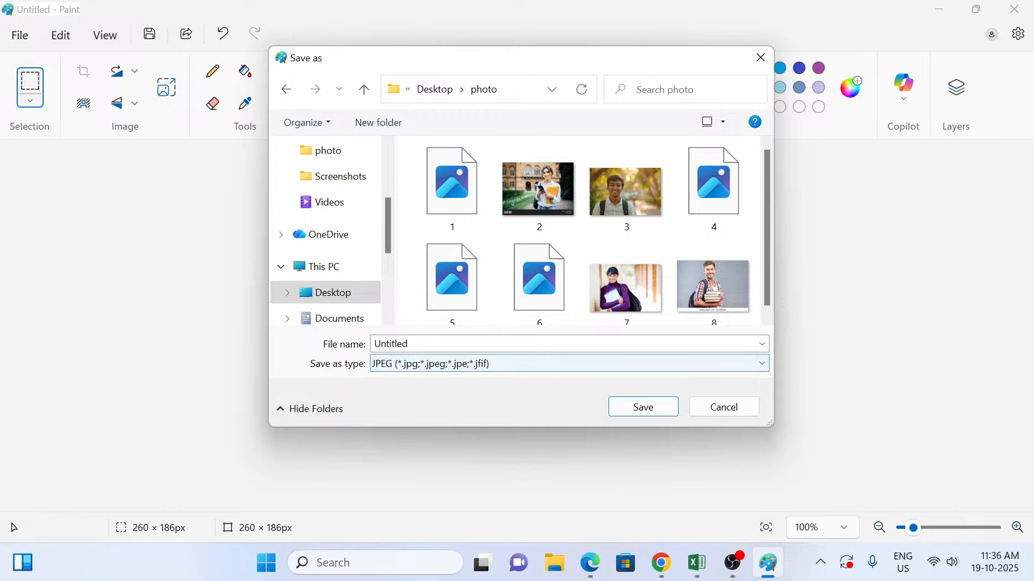
click(485, 344)
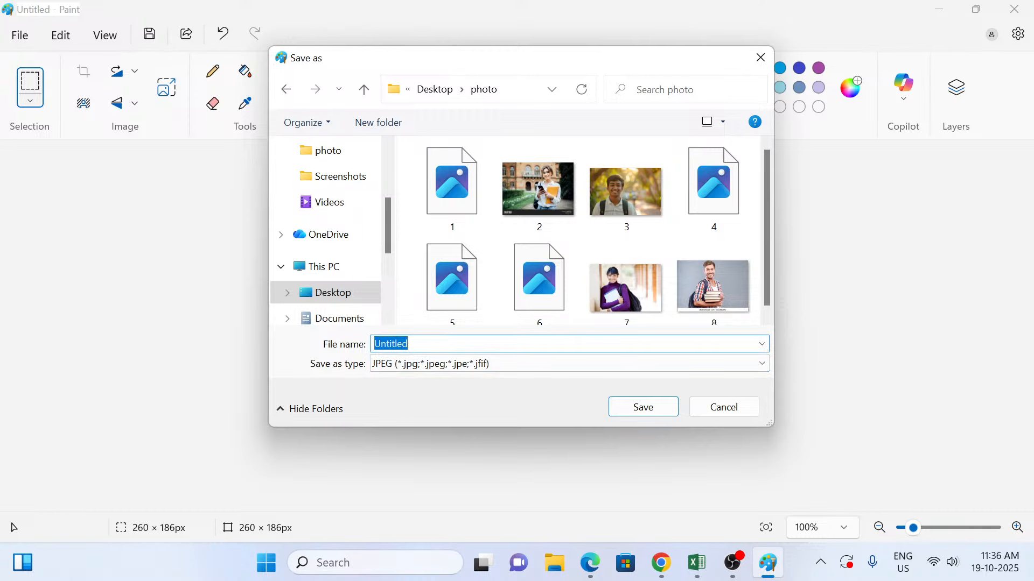
click(725, 408)
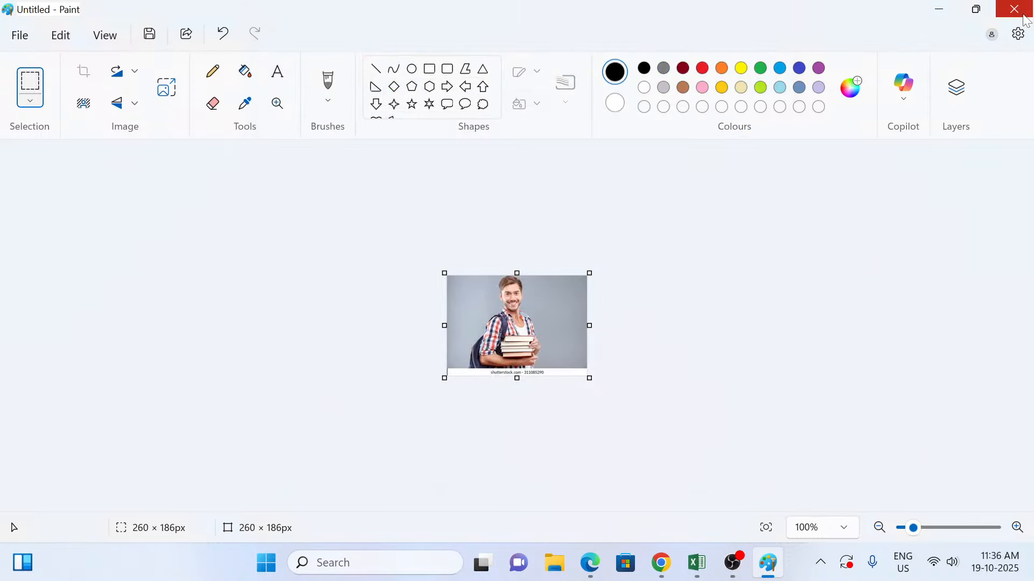
click(1014, 10)
click(520, 313)
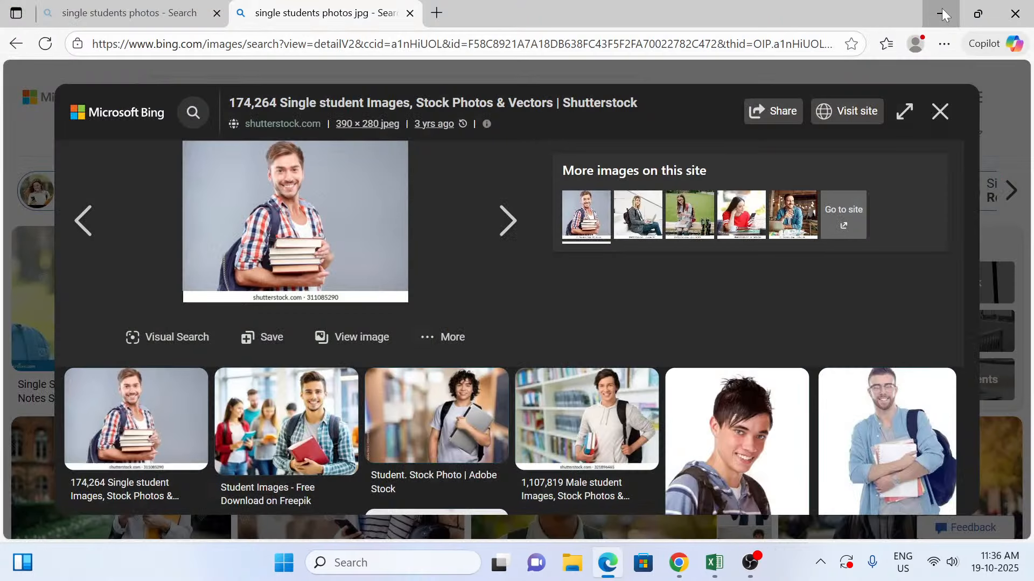
Step: Minimize the browser to return to the Book1 workbook, open the comment on cell C5 for editing, and select its box
click(942, 8)
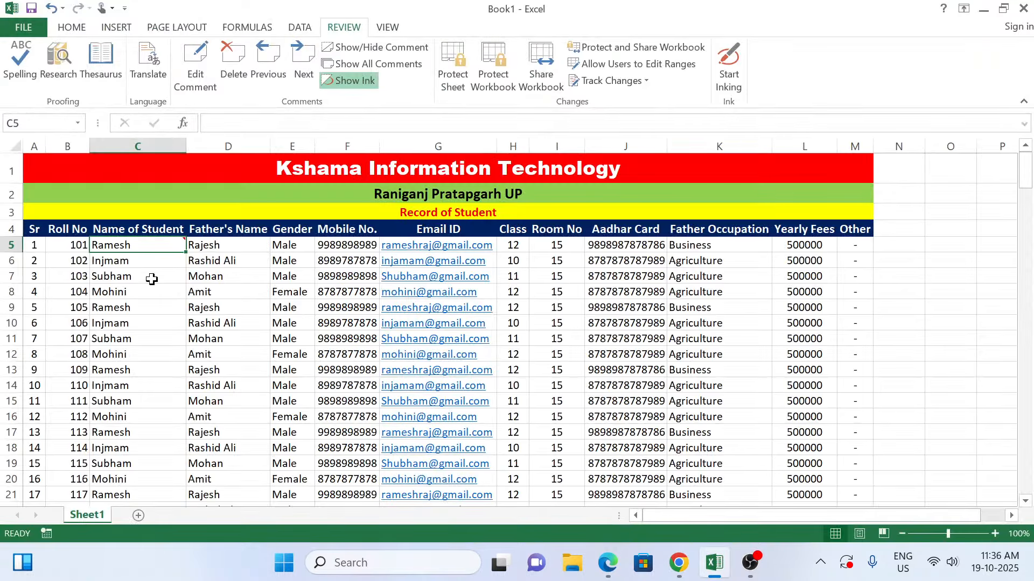
mouse_move(137, 244)
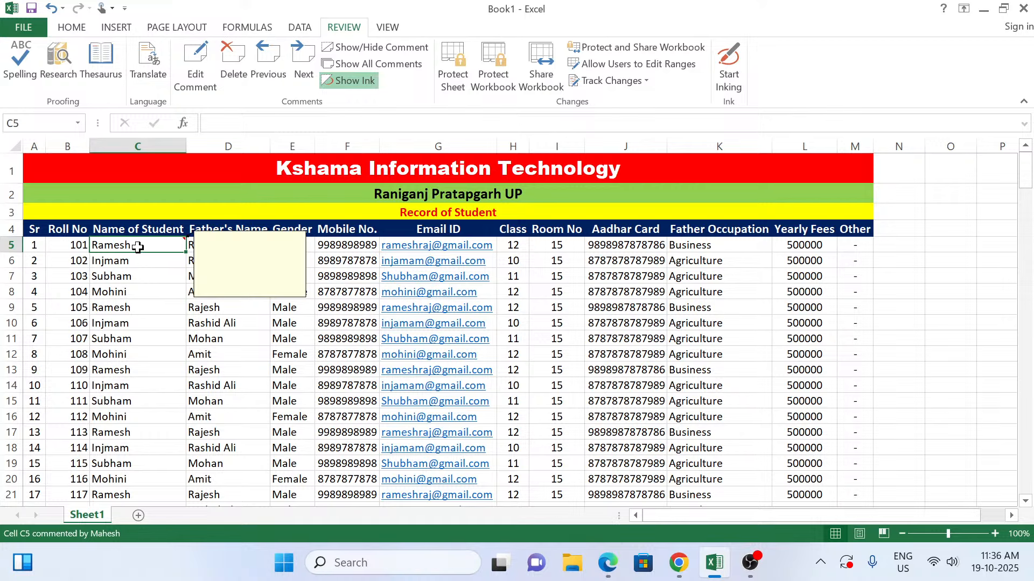
click(205, 66)
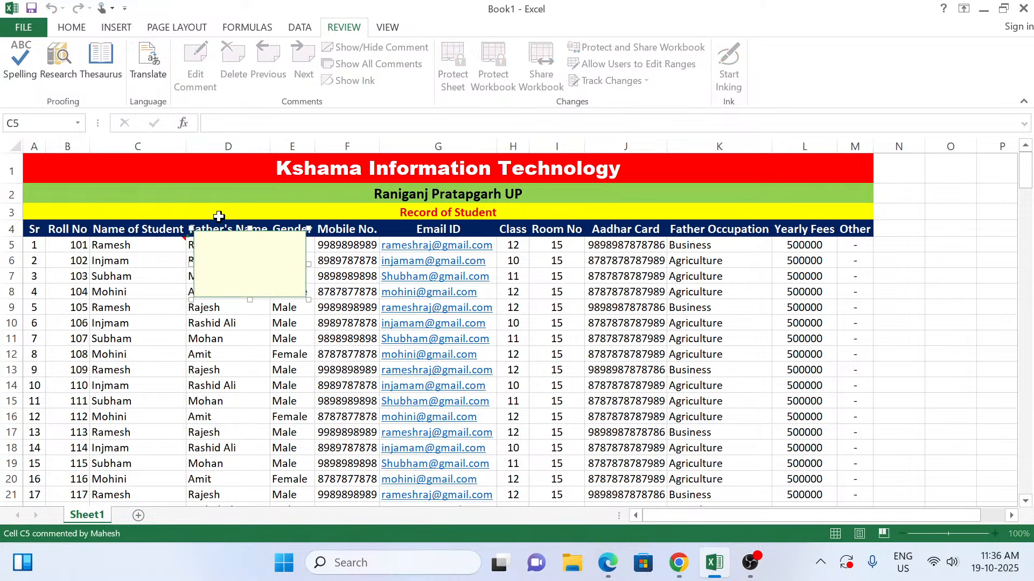
click(193, 300)
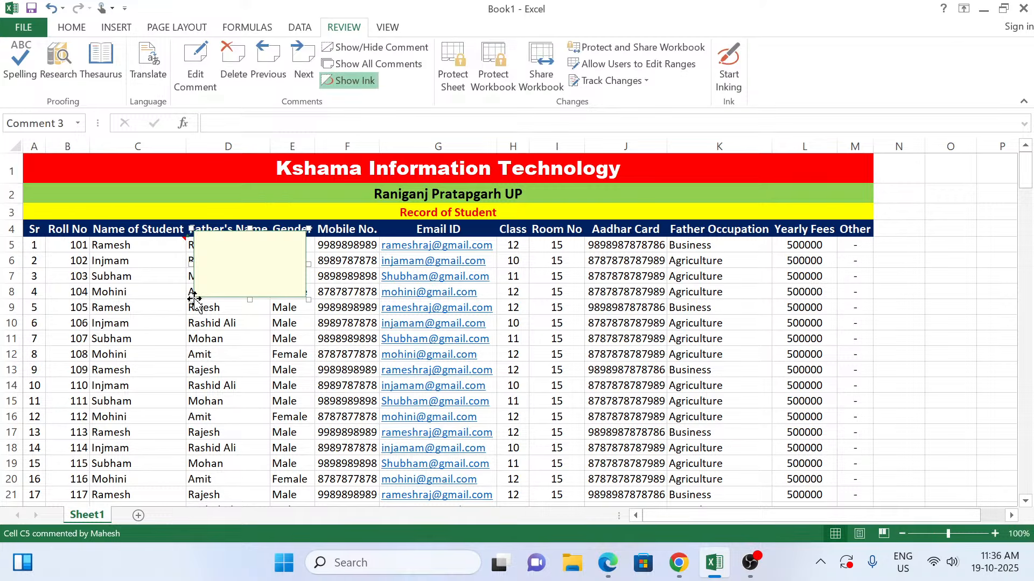
Step: Open the comment formatting for cell C5 and bring up the picture options of its fill effects
right_click(306, 289)
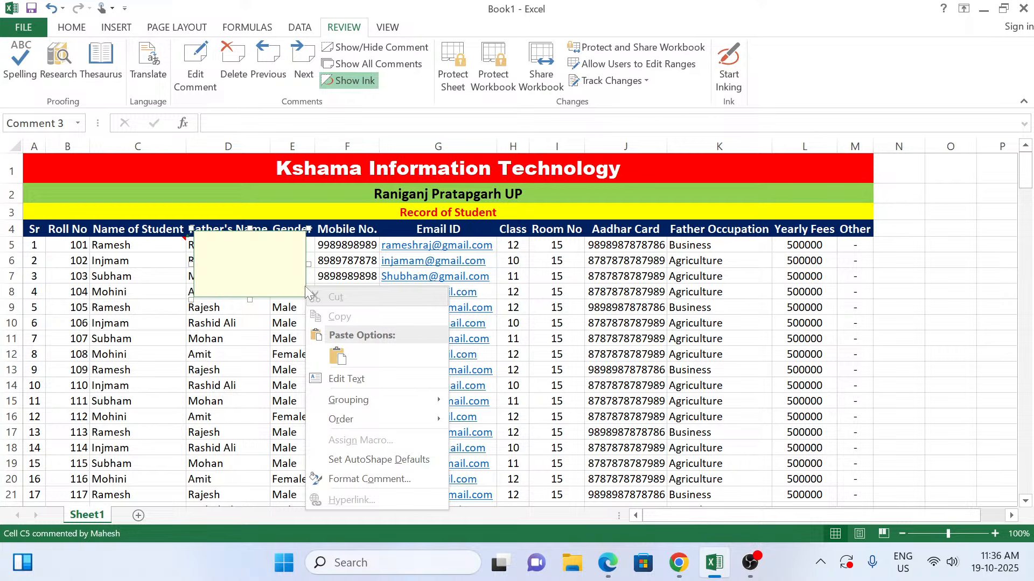
click(351, 480)
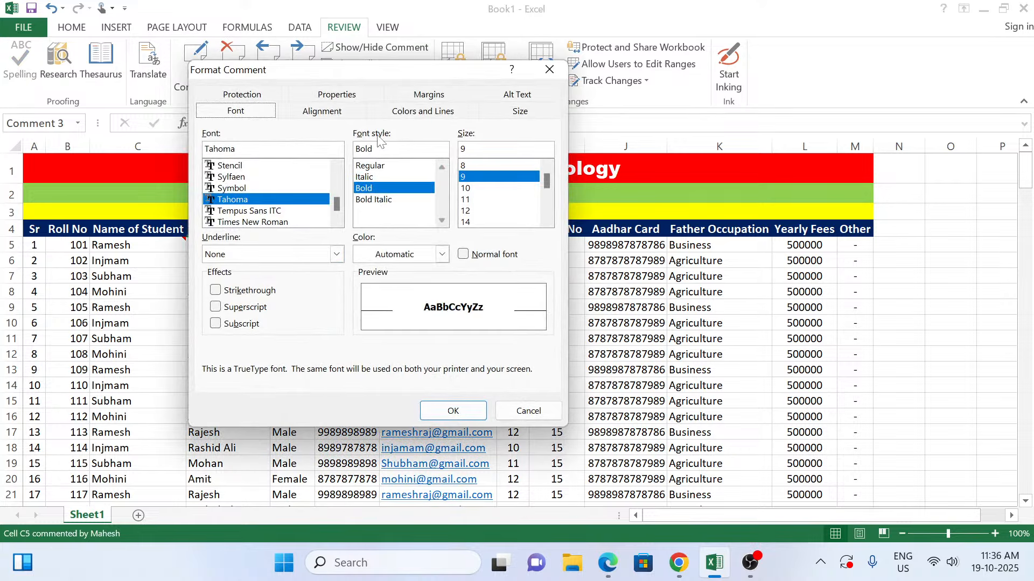
click(407, 114)
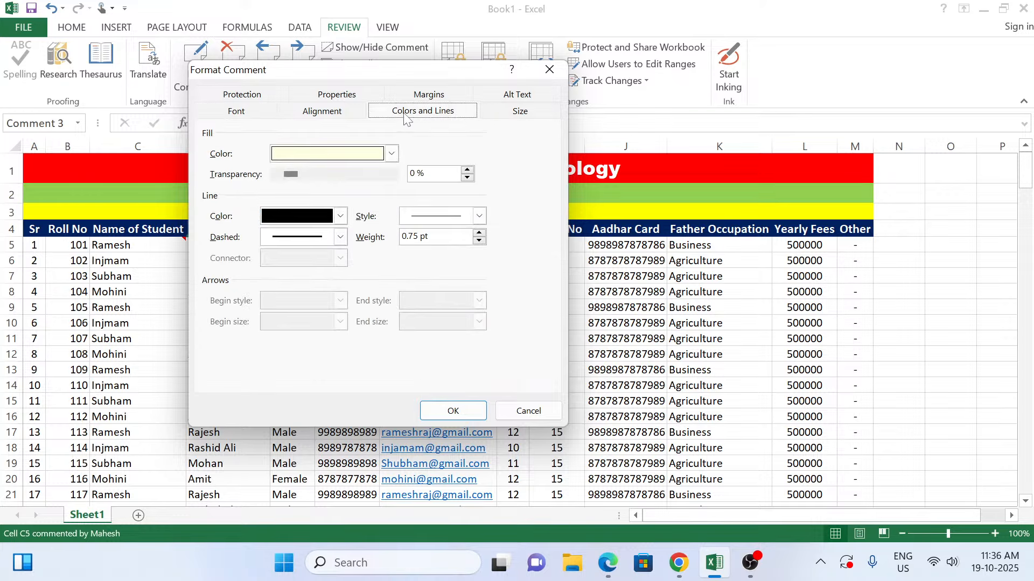
click(376, 155)
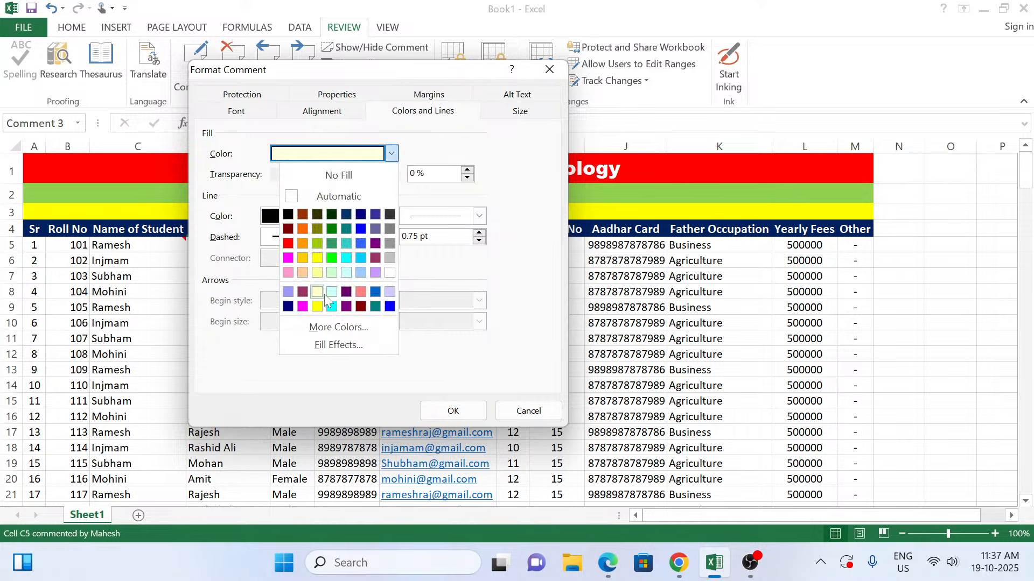
click(340, 348)
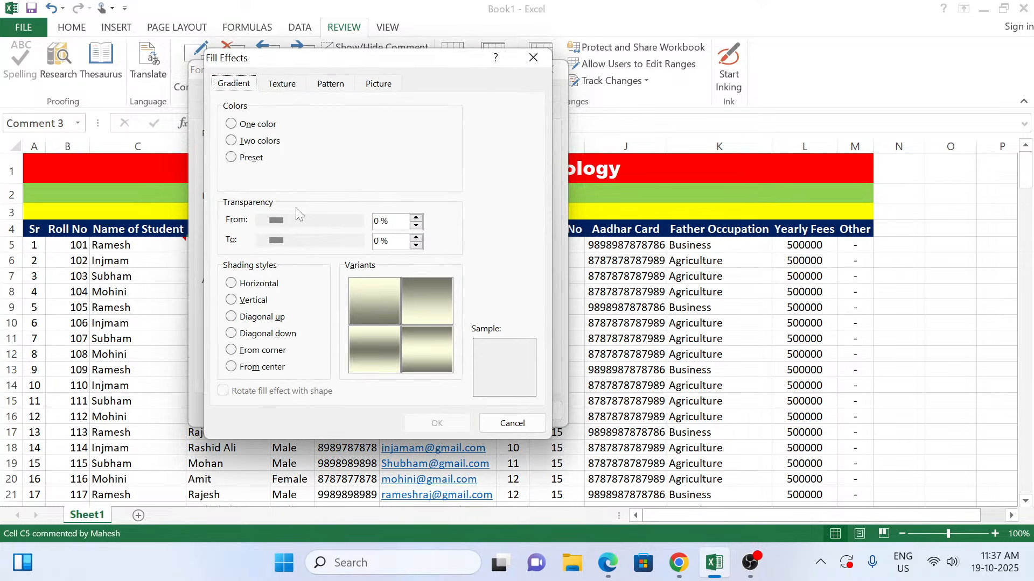
click(380, 84)
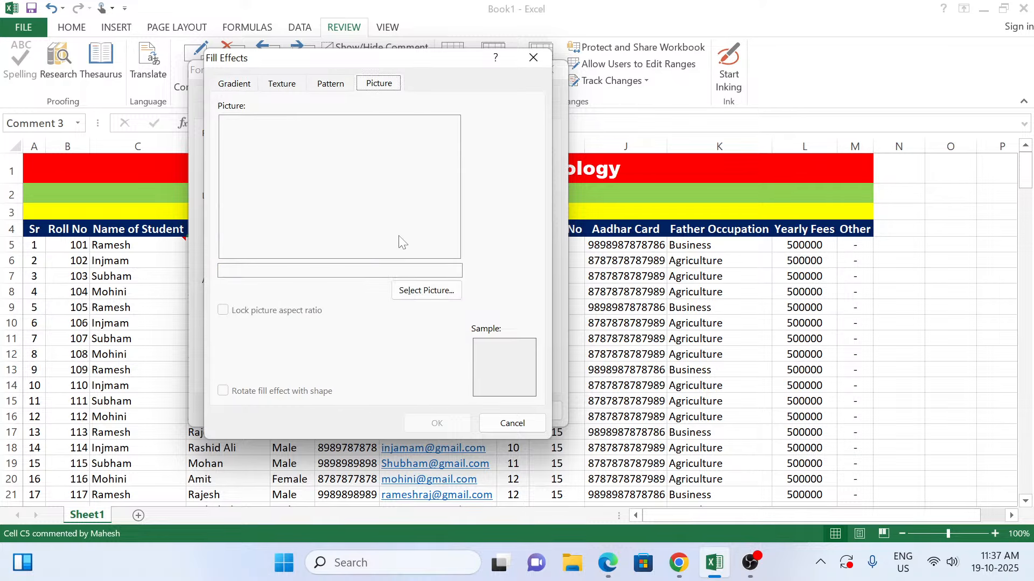
Step: Try to load picture 1 from the Desktop photo folder as the comment fill, converting it from JPEG File Interchange Format
click(418, 292)
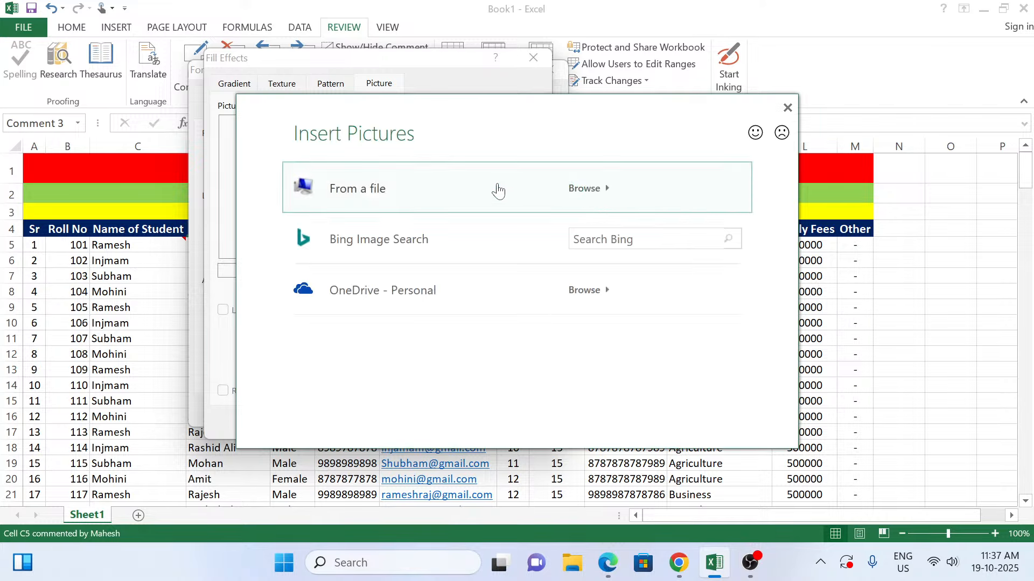
click(584, 196)
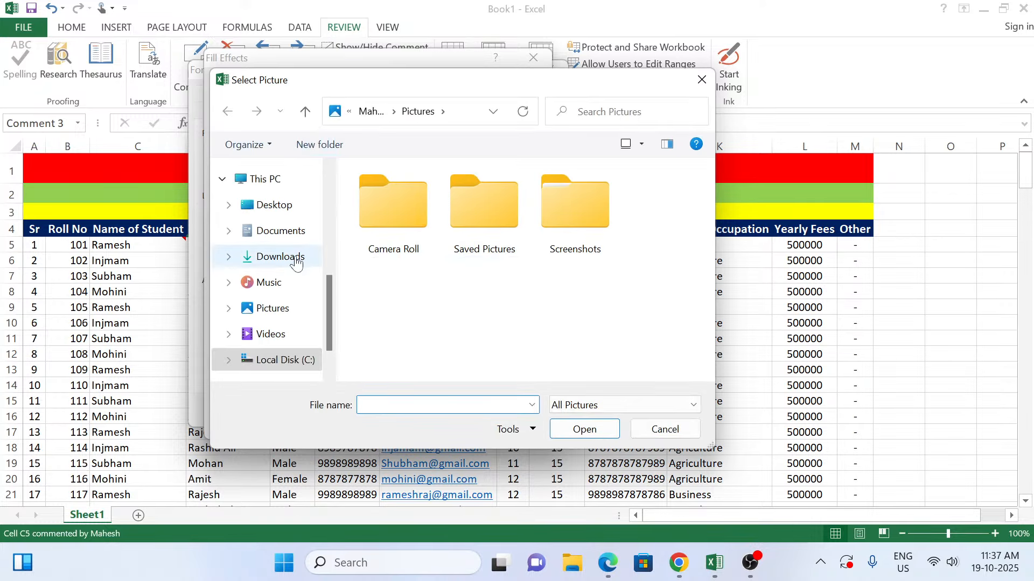
click(274, 207)
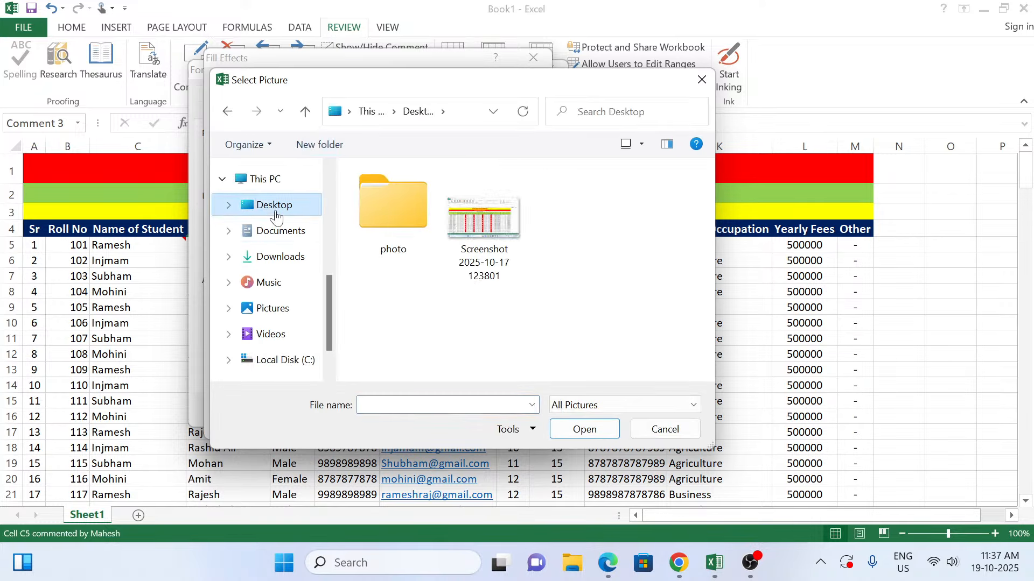
double_click(396, 211)
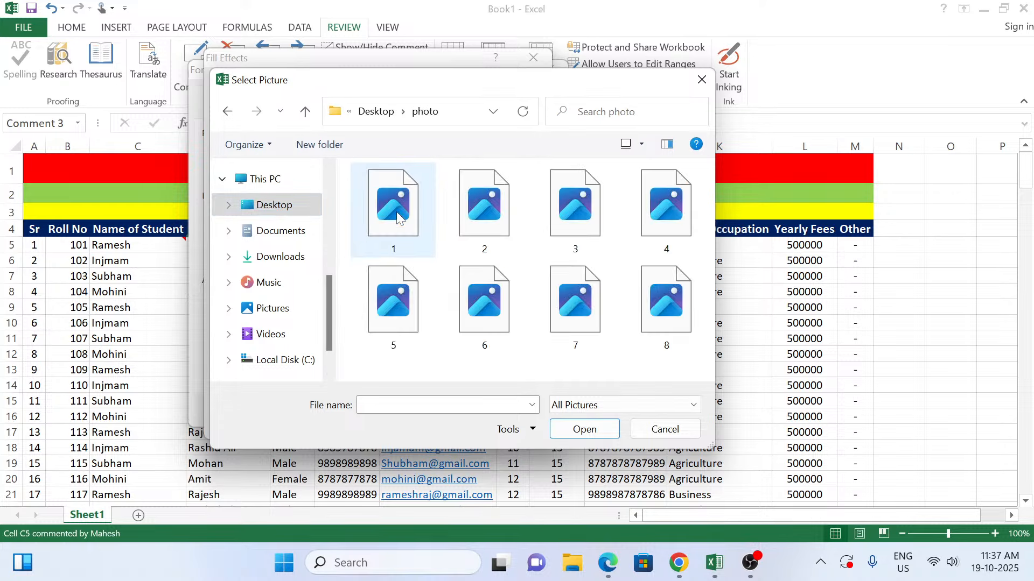
double_click(396, 211)
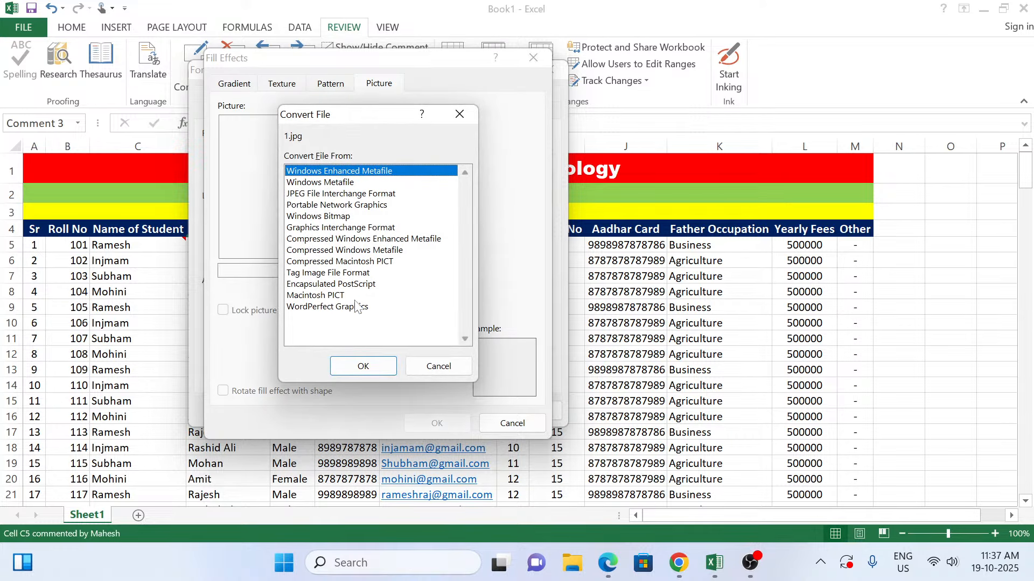
click(349, 197)
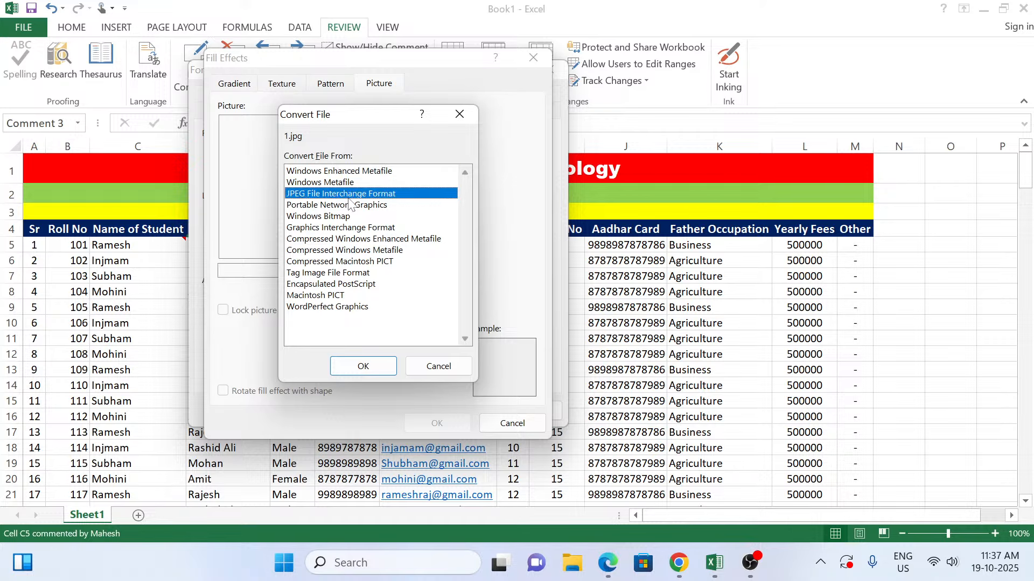
click(370, 366)
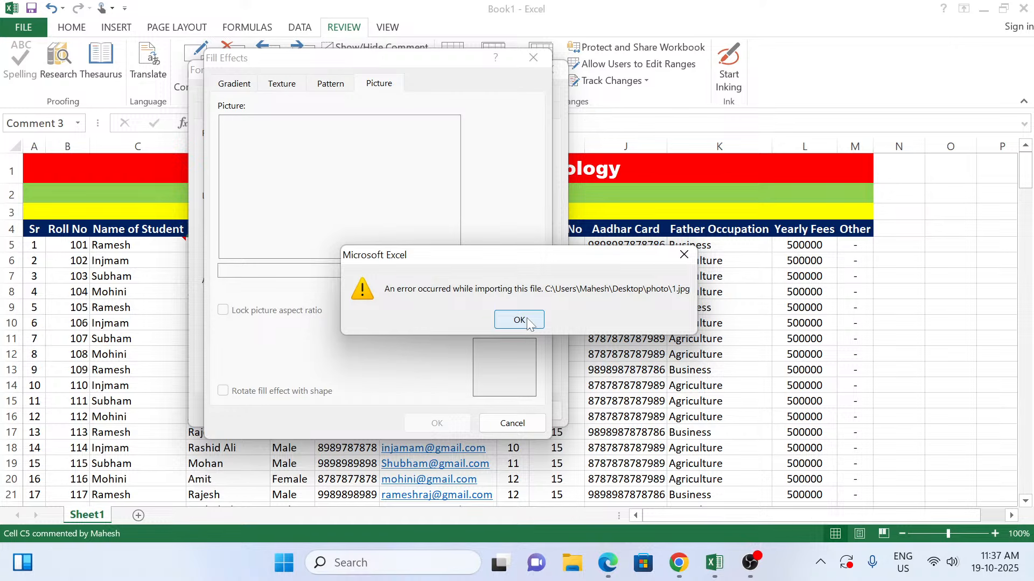
click(527, 320)
Step: Choose picture 2 from the Desktop photo folder as the fill of the C5 comment and apply the formatting
click(431, 293)
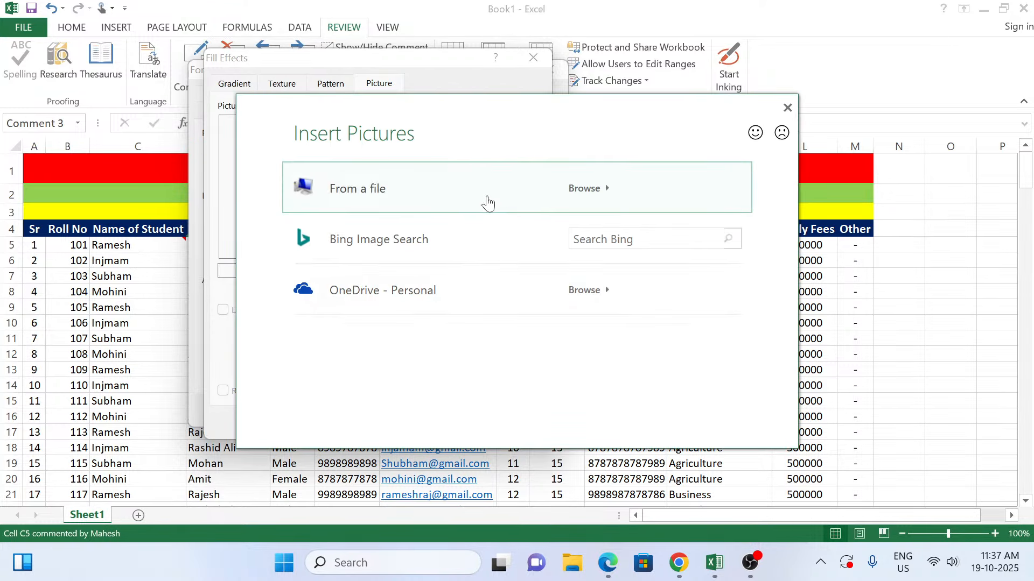
click(487, 203)
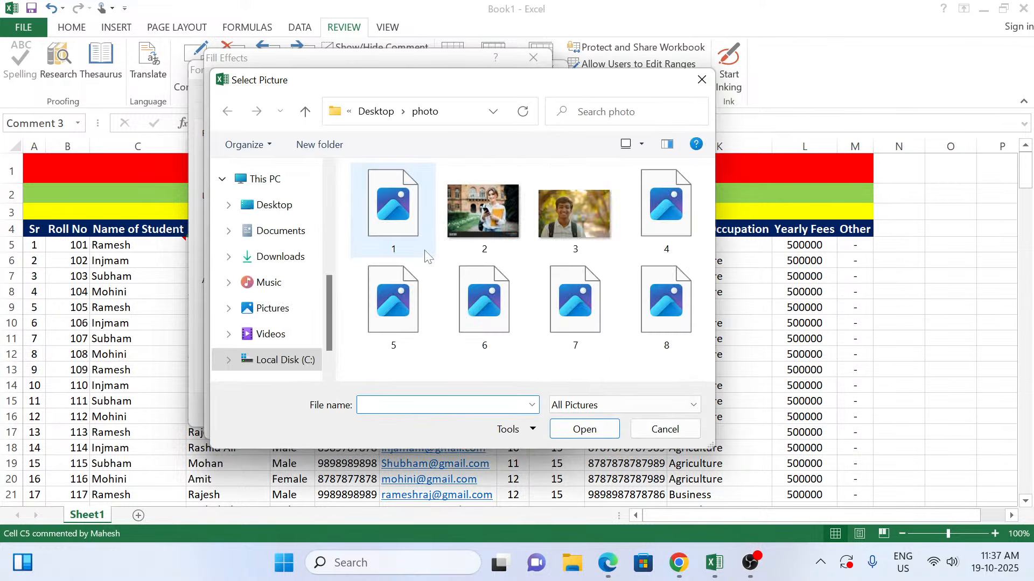
double_click(474, 215)
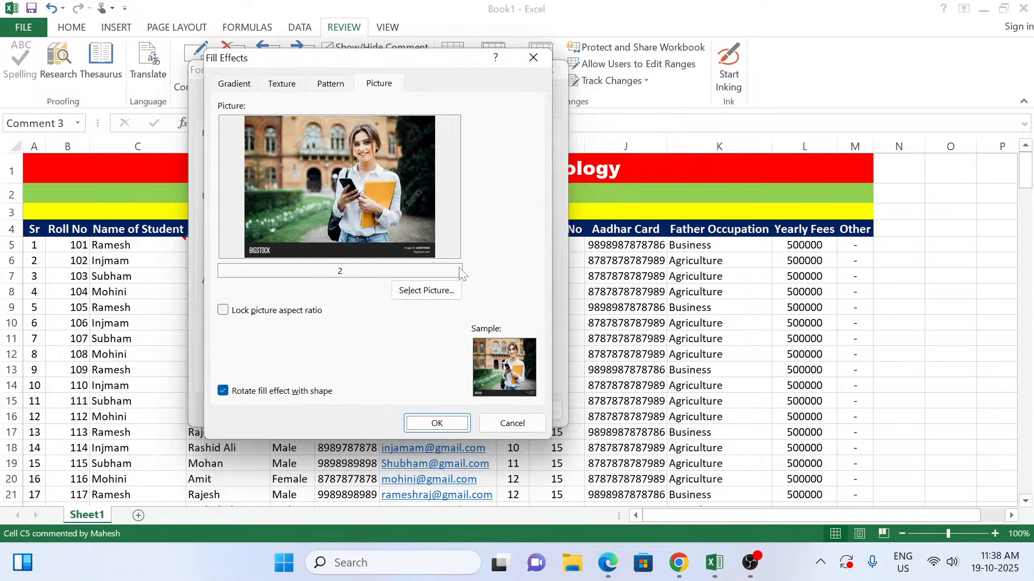
click(438, 423)
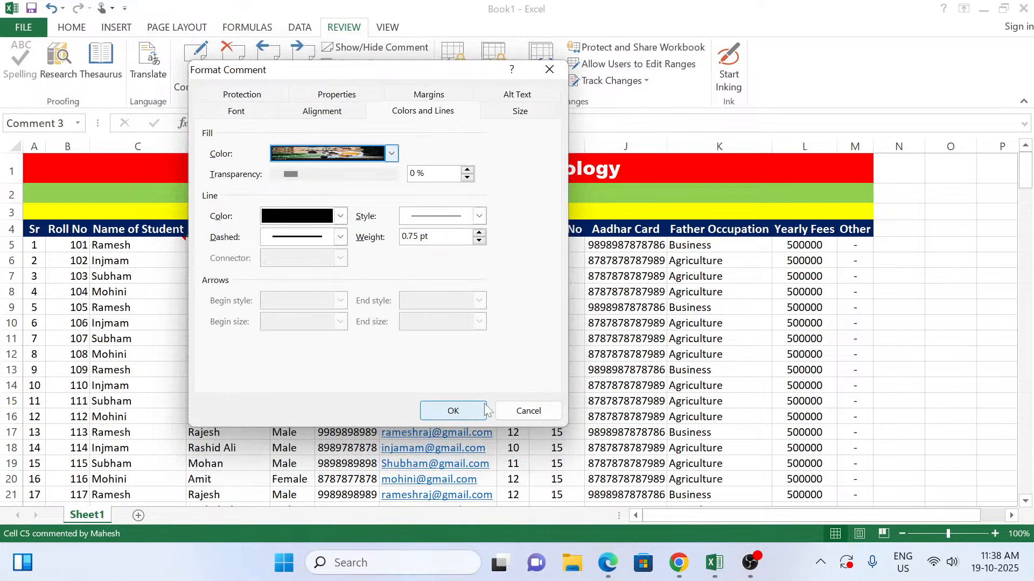
click(466, 410)
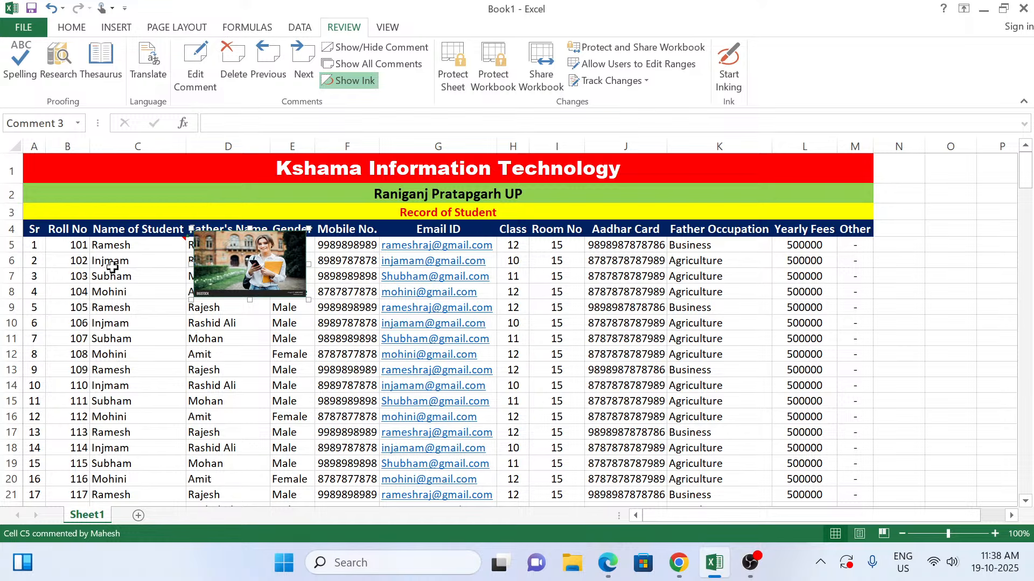
Step: Insert a new comment on cell C6 and delete the default author name from it
click(153, 261)
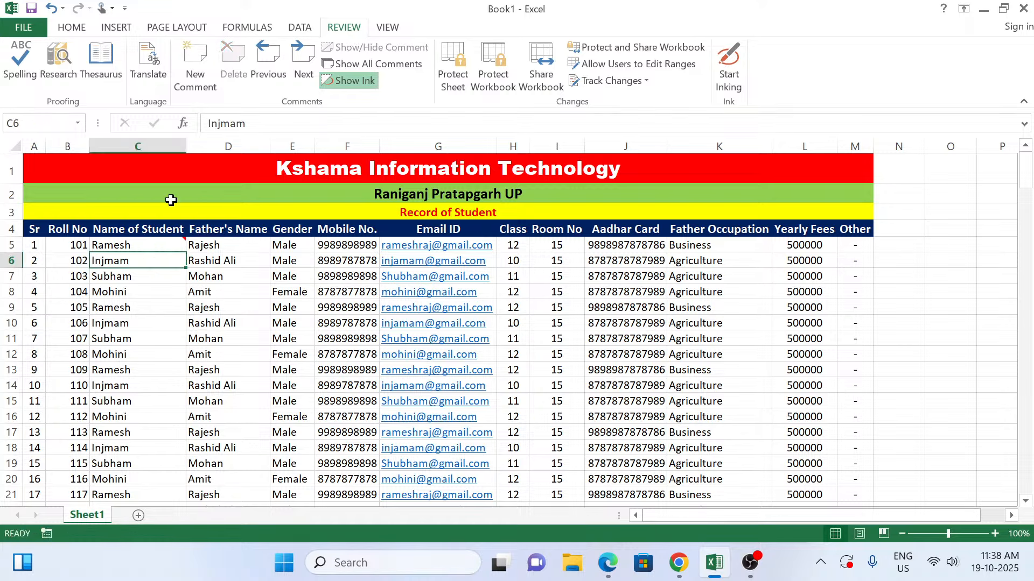
click(195, 67)
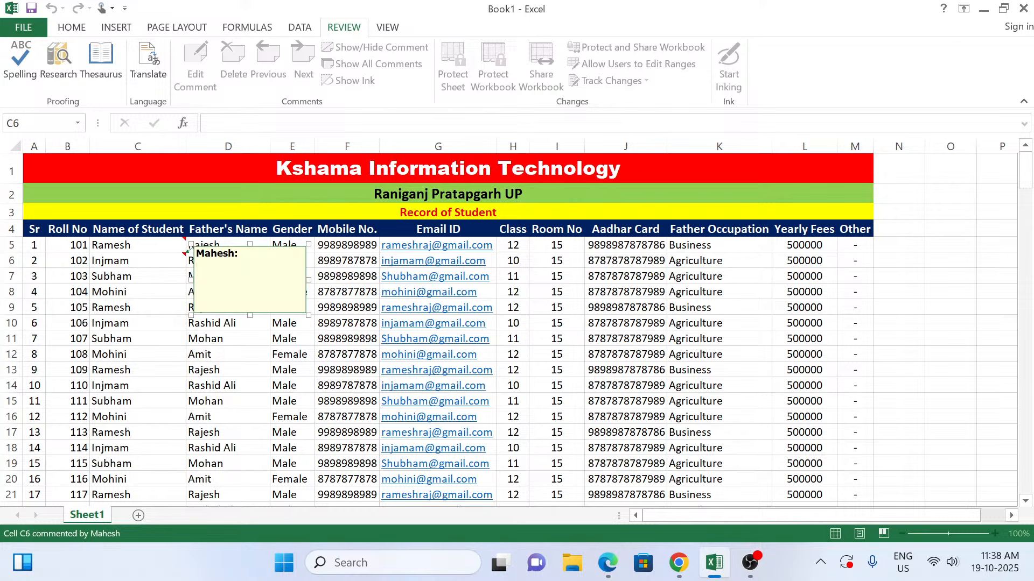
drag(239, 253, 188, 251)
key(BackSpace)
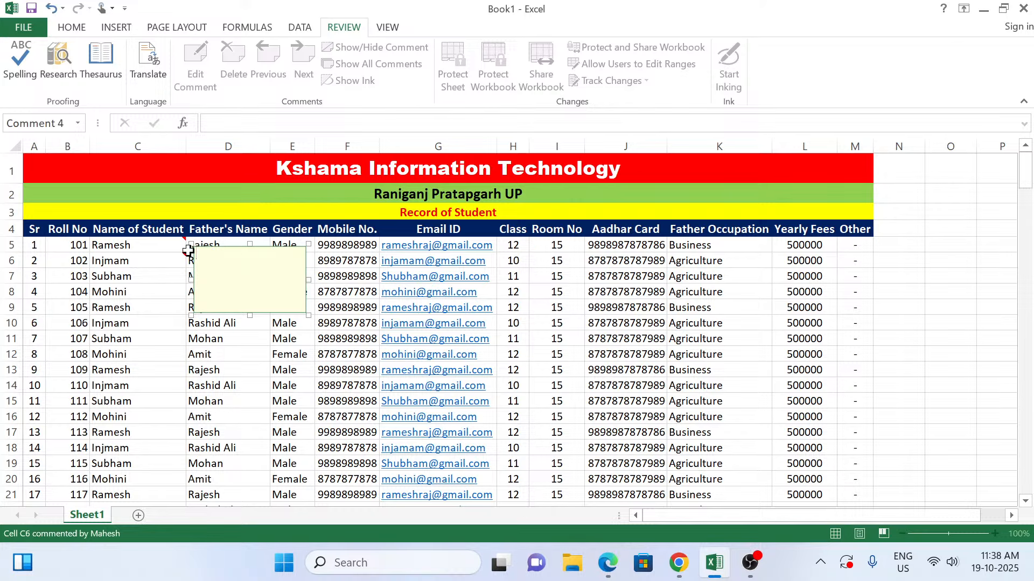
Step: Fill the comment box on cell C6 with picture 3 from the Desktop photo folder and apply the formatting
right_click(193, 312)
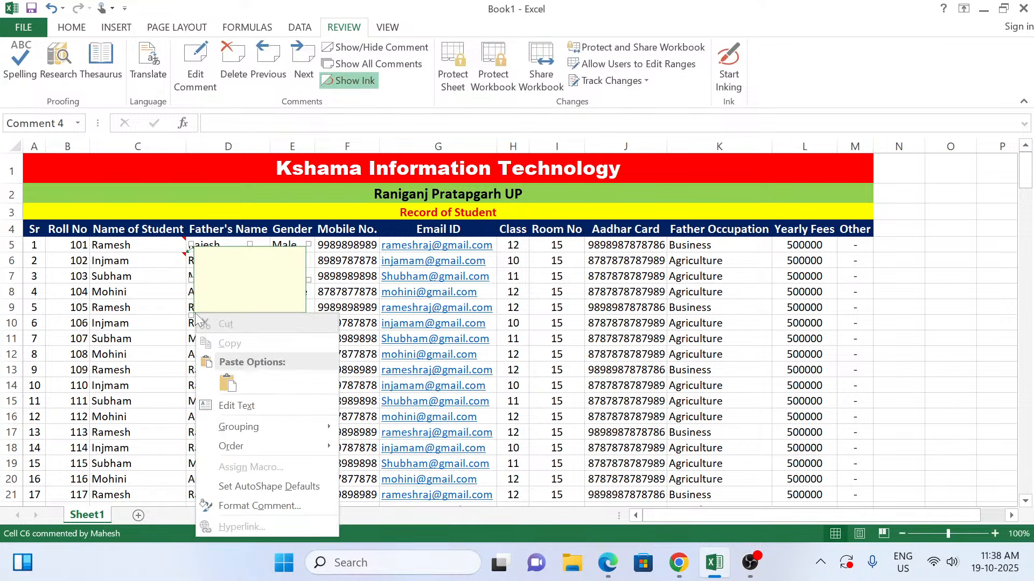
click(259, 504)
click(414, 110)
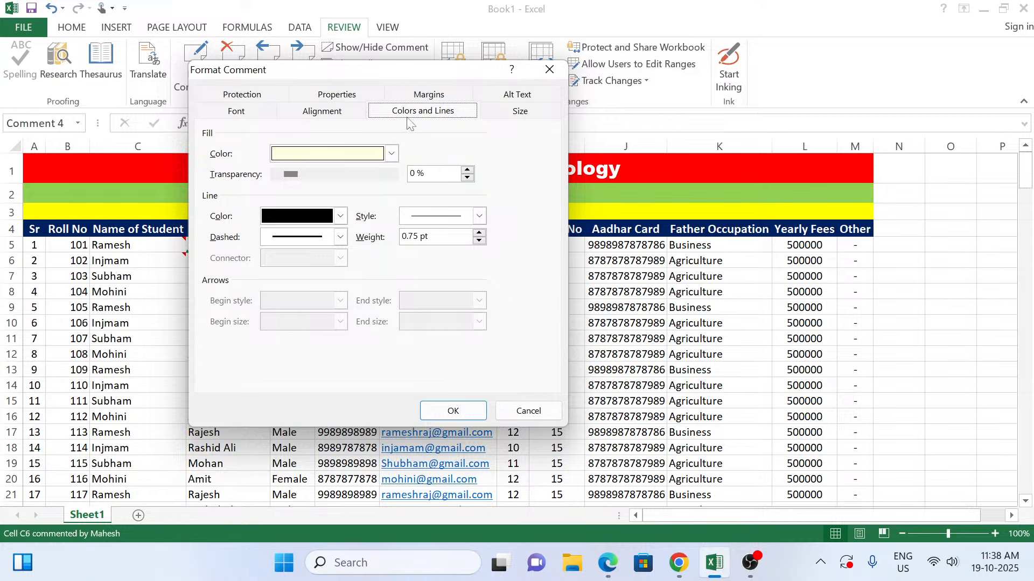
click(392, 154)
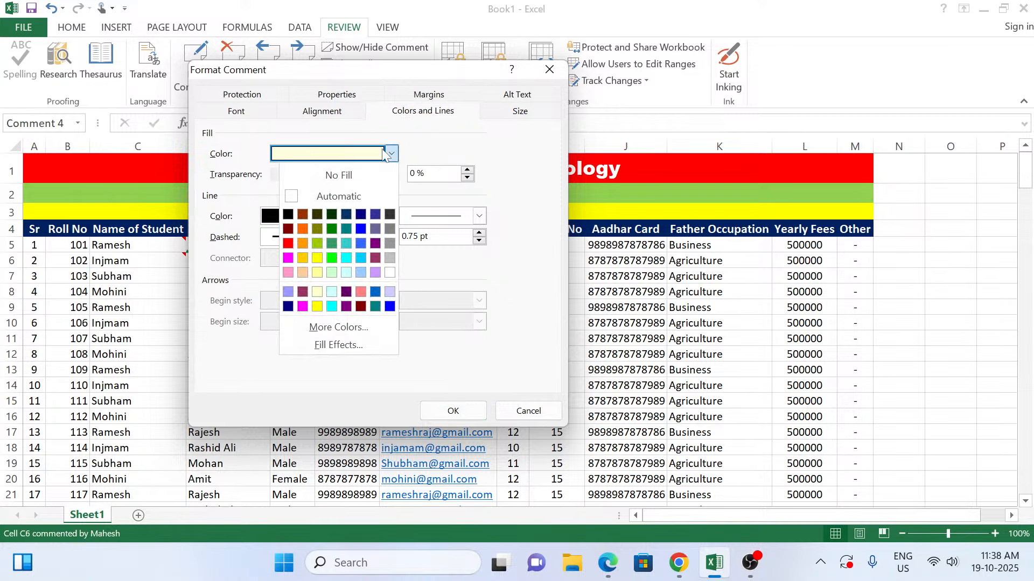
click(356, 344)
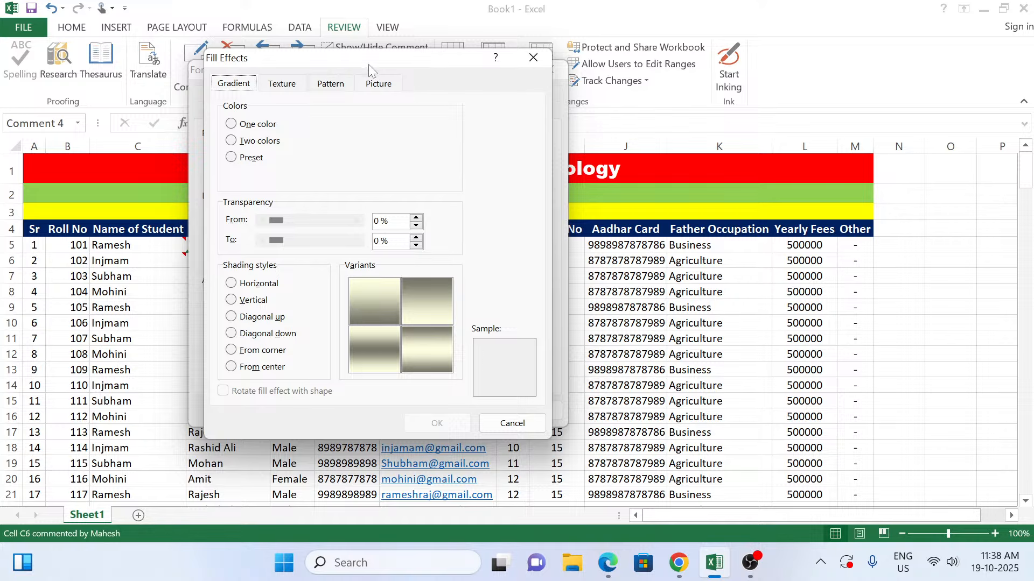
click(385, 85)
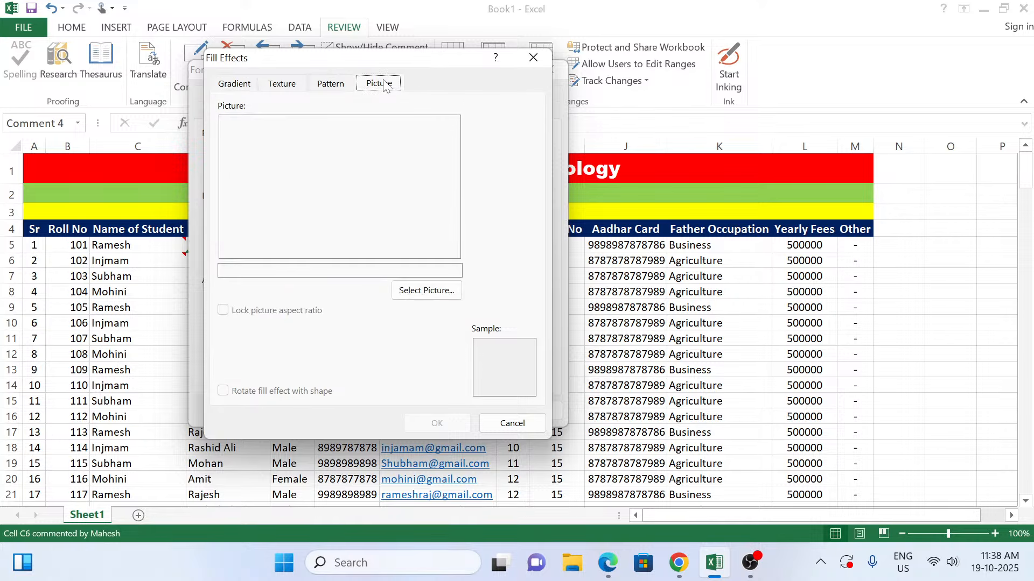
click(439, 290)
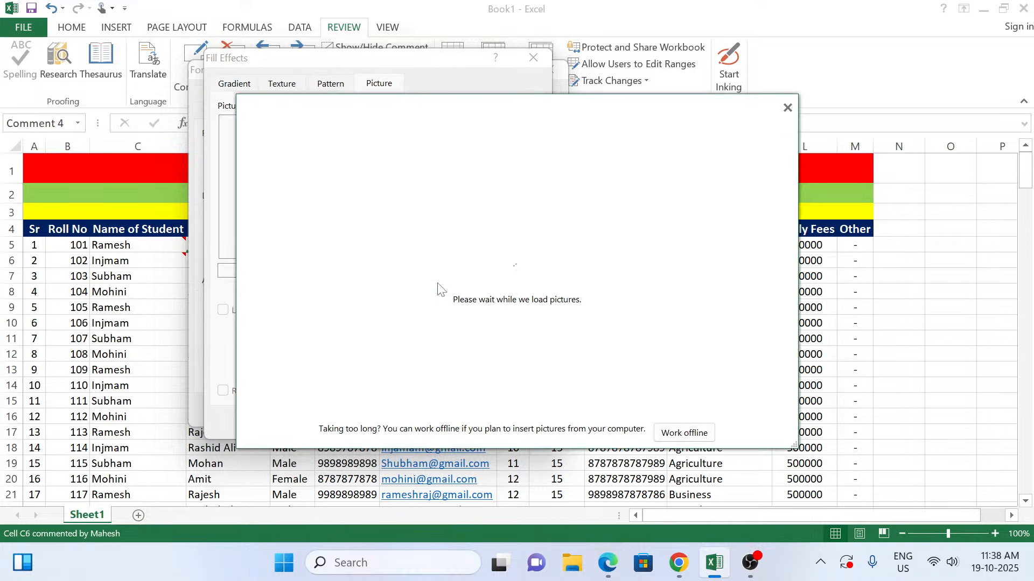
click(542, 196)
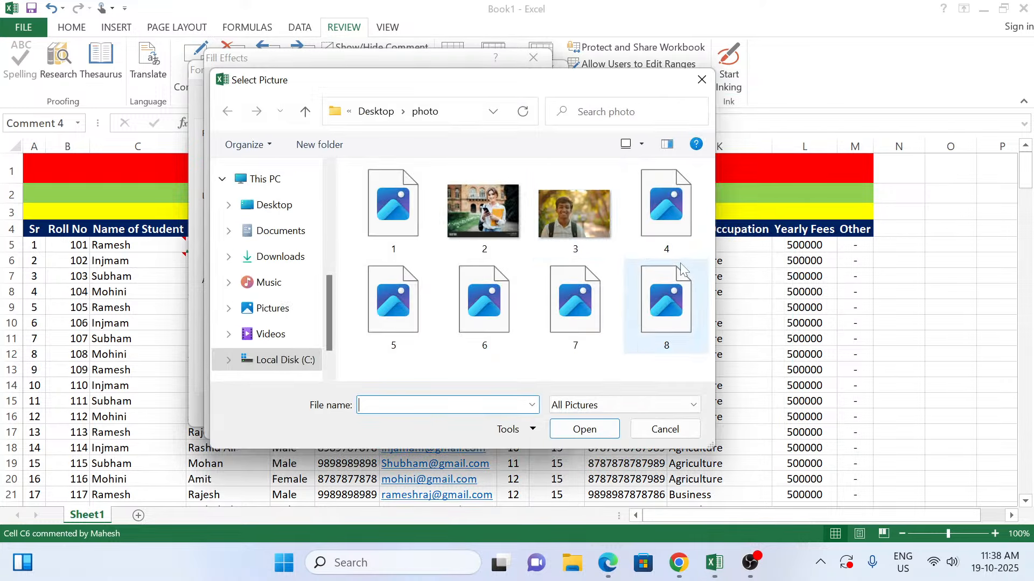
double_click(580, 224)
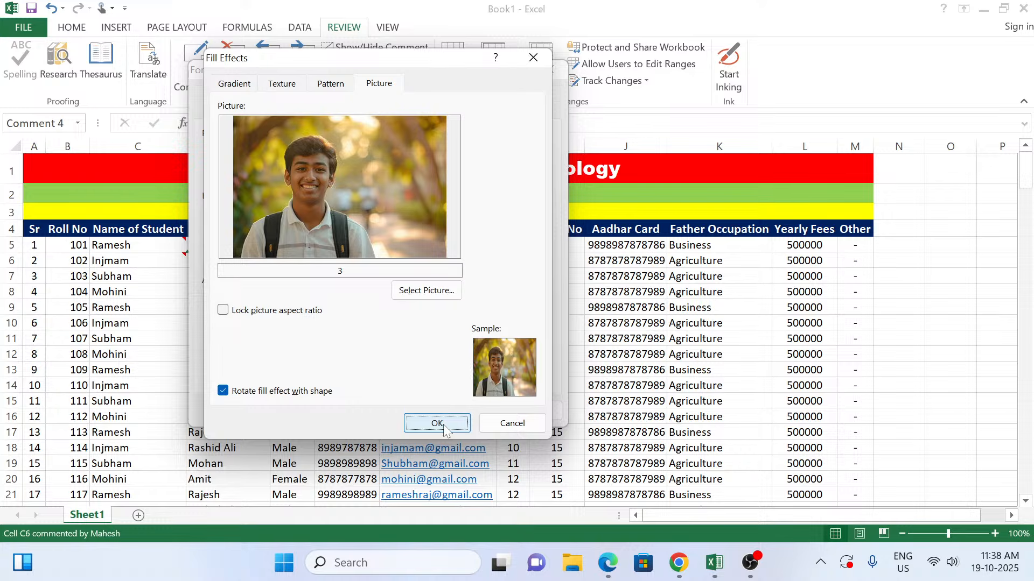
click(443, 424)
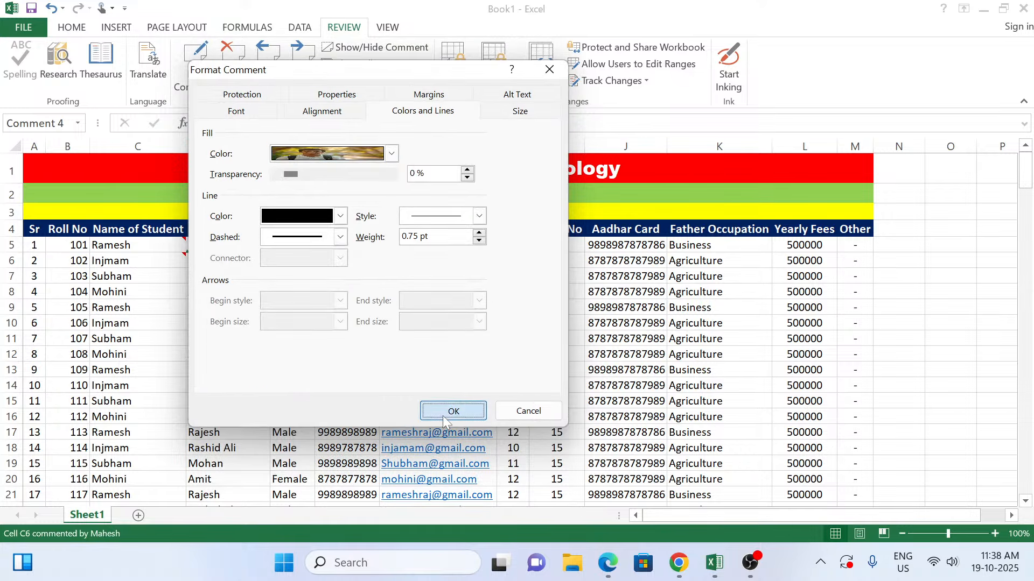
click(442, 415)
Step: Insert a new comment on cell C7 and clear the default author name from its text
click(101, 279)
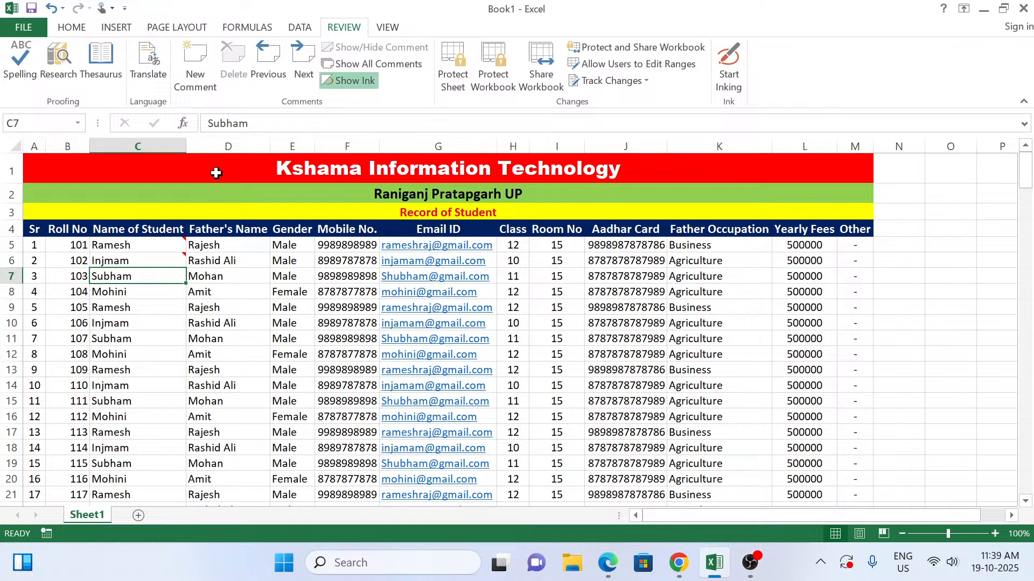
click(191, 66)
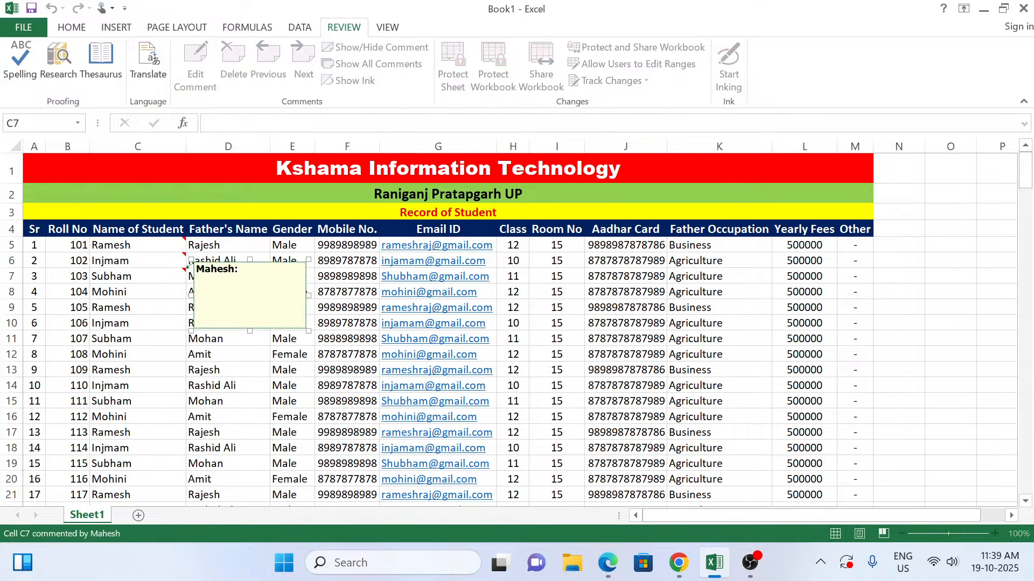
key(BackSpace)
key(BackSpace)
key(BackSpace)
key(BackSpace)
key(BackSpace)
key(BackSpace)
key(BackSpace)
key(BackSpace)
Step: Select the C7 comment's box and bring up the picture fill effects for its fill colour
click(195, 327)
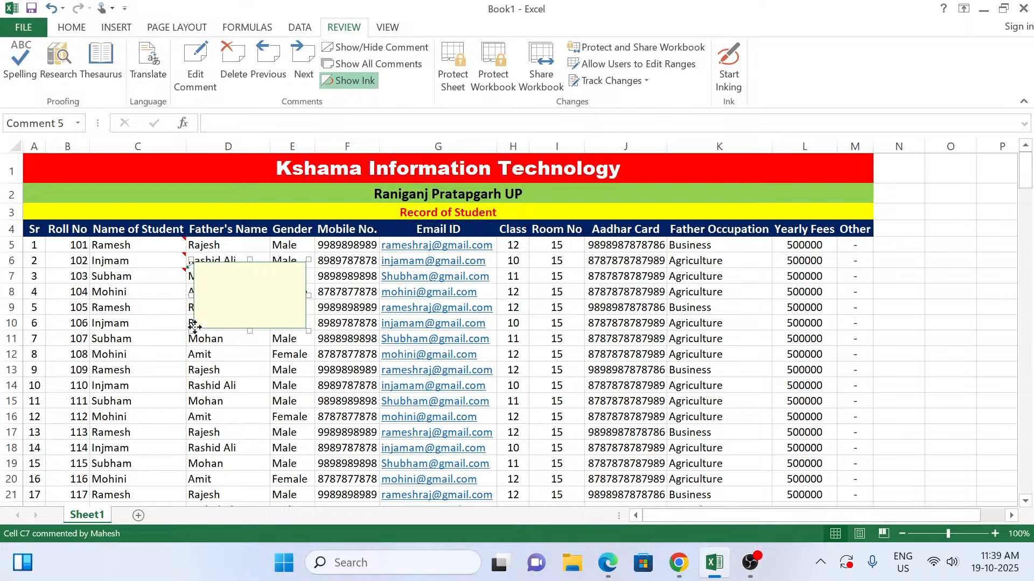
right_click(196, 327)
click(239, 297)
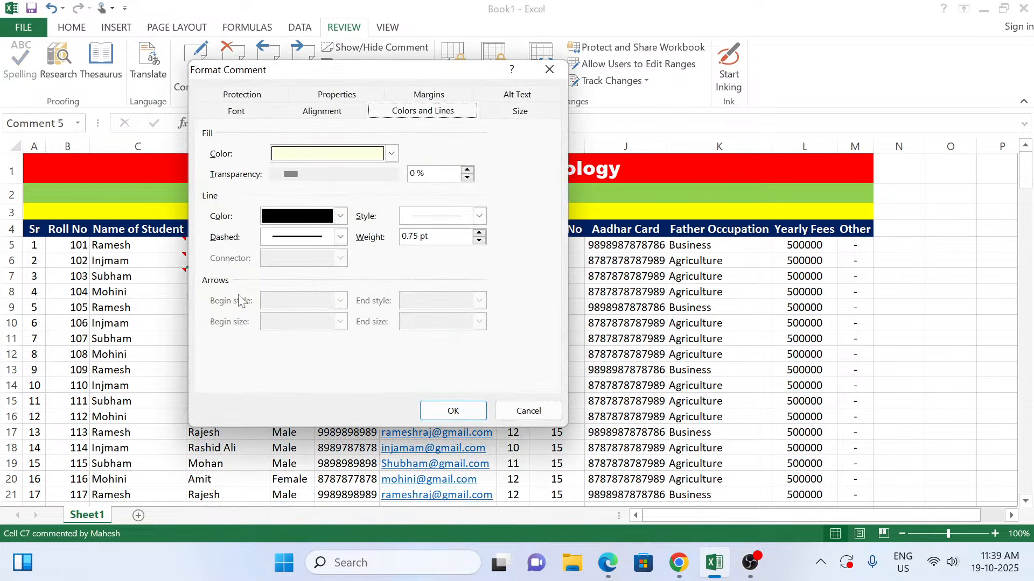
click(392, 154)
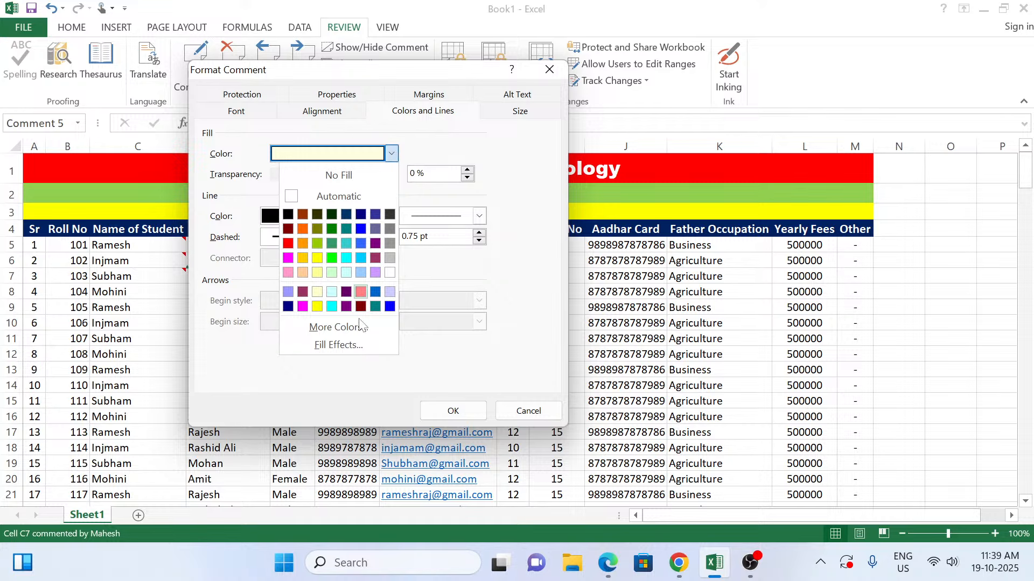
click(353, 346)
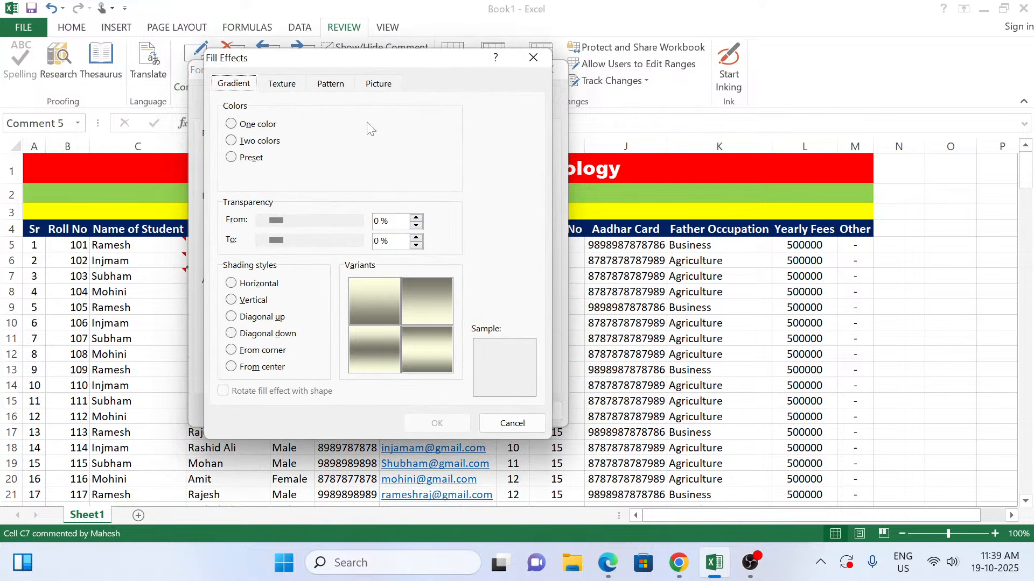
click(371, 86)
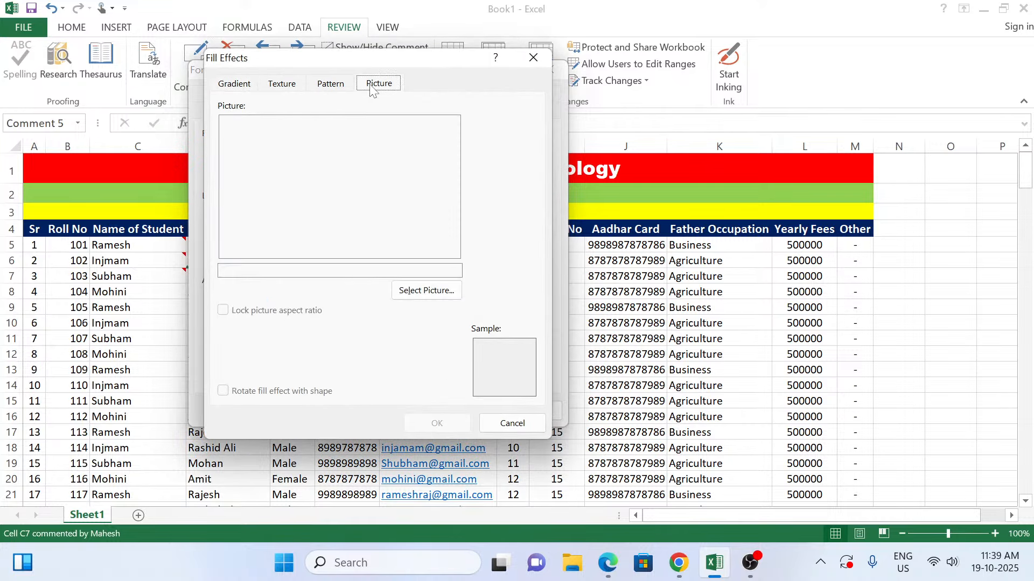
Step: Try to load picture 7 from the Desktop photo folder as the fill of the C7 comment
click(423, 290)
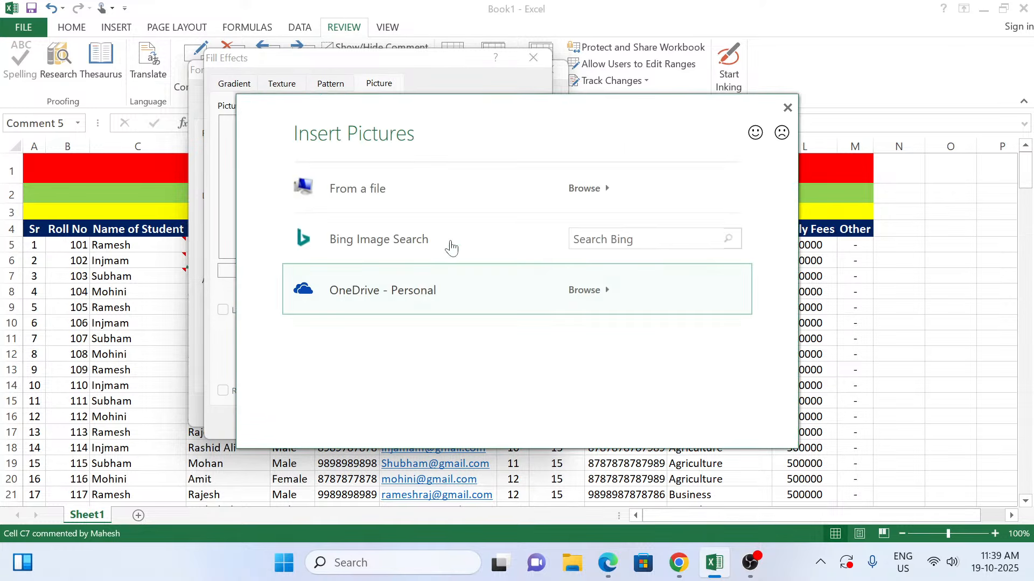
click(601, 183)
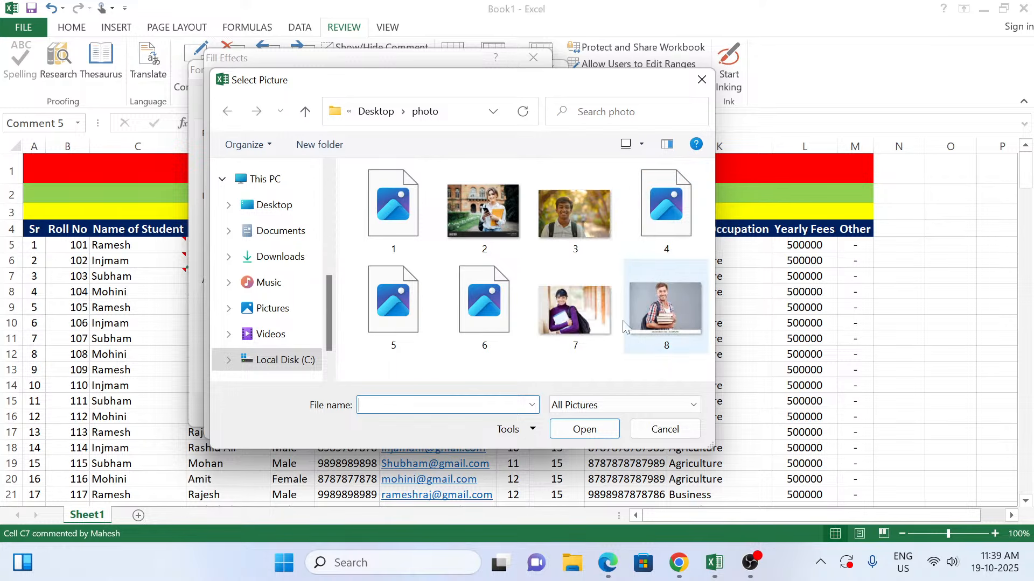
double_click(574, 310)
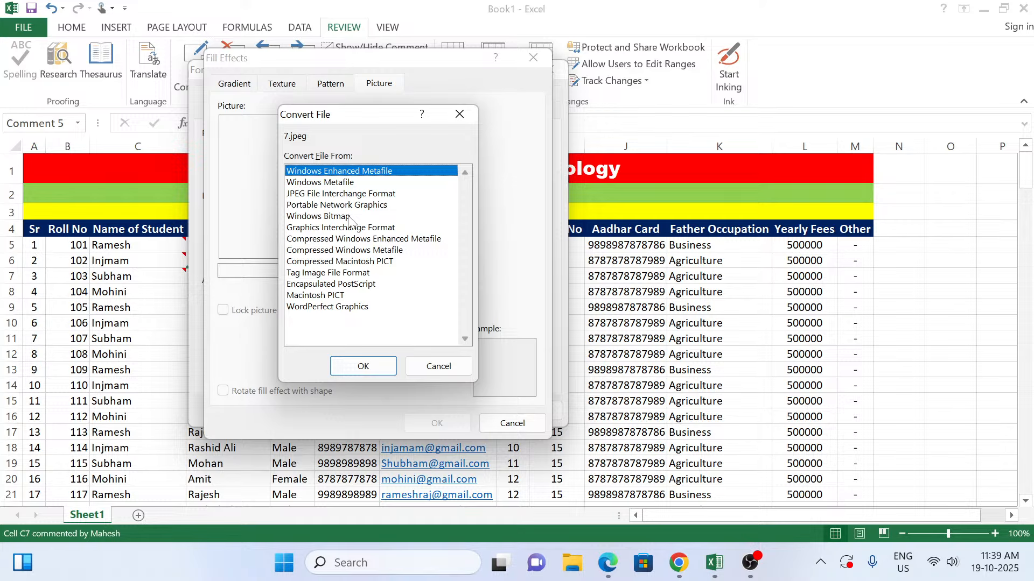
click(359, 371)
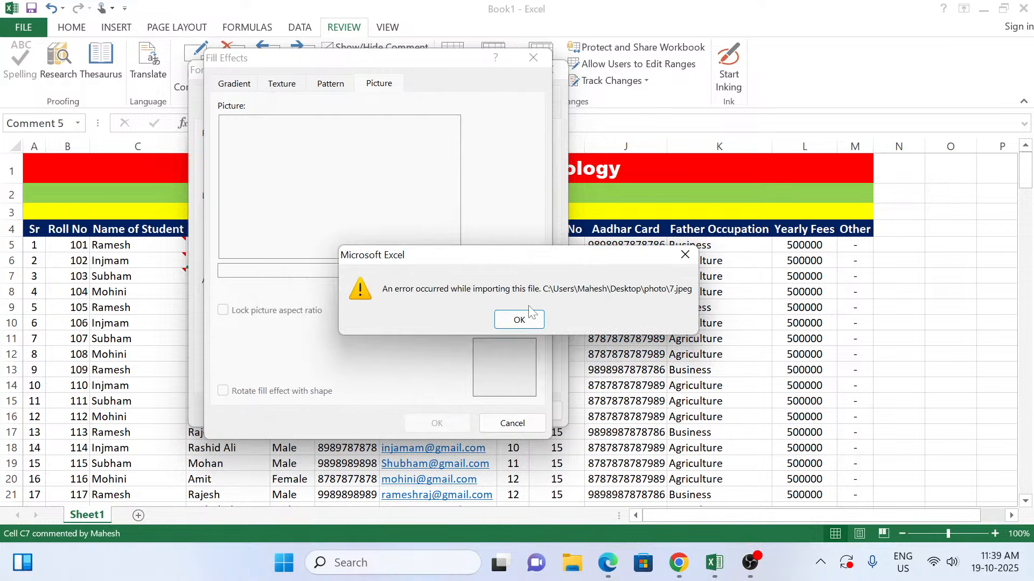
click(518, 320)
Step: Choose picture 3 from the Desktop photo folder as the C7 comment's fill, apply the formatting and leave the comment
click(456, 295)
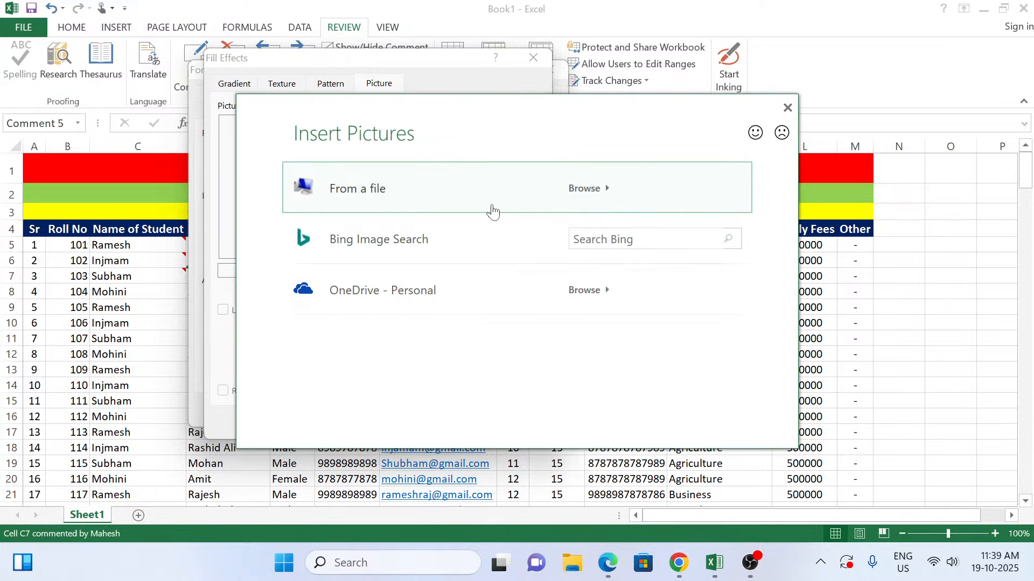
click(564, 190)
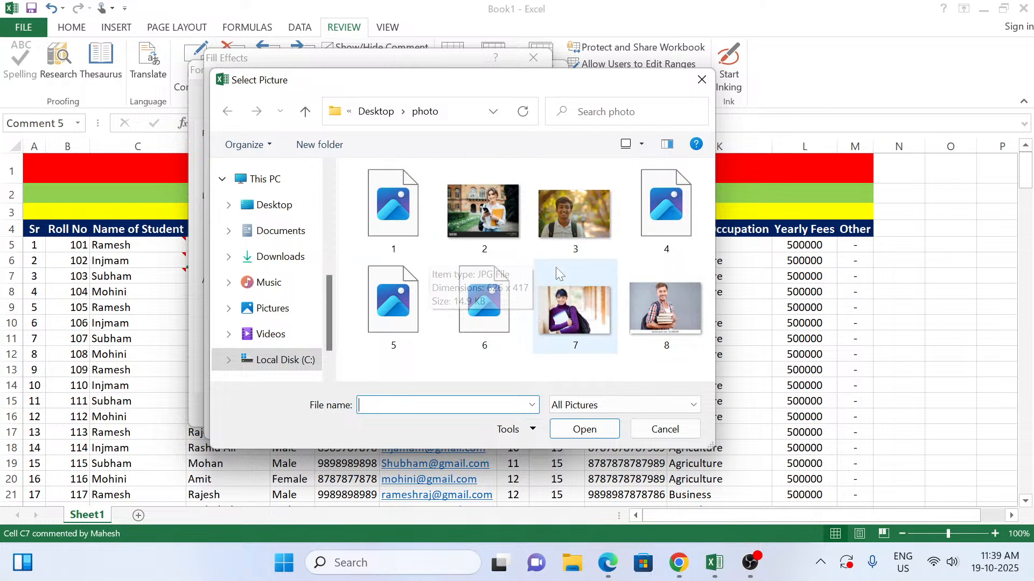
double_click(567, 225)
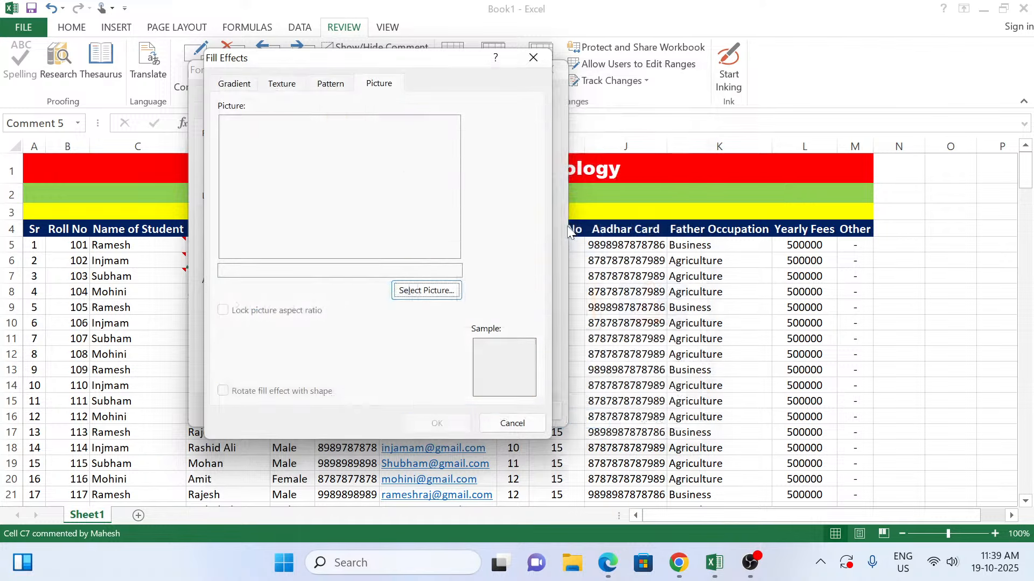
click(417, 425)
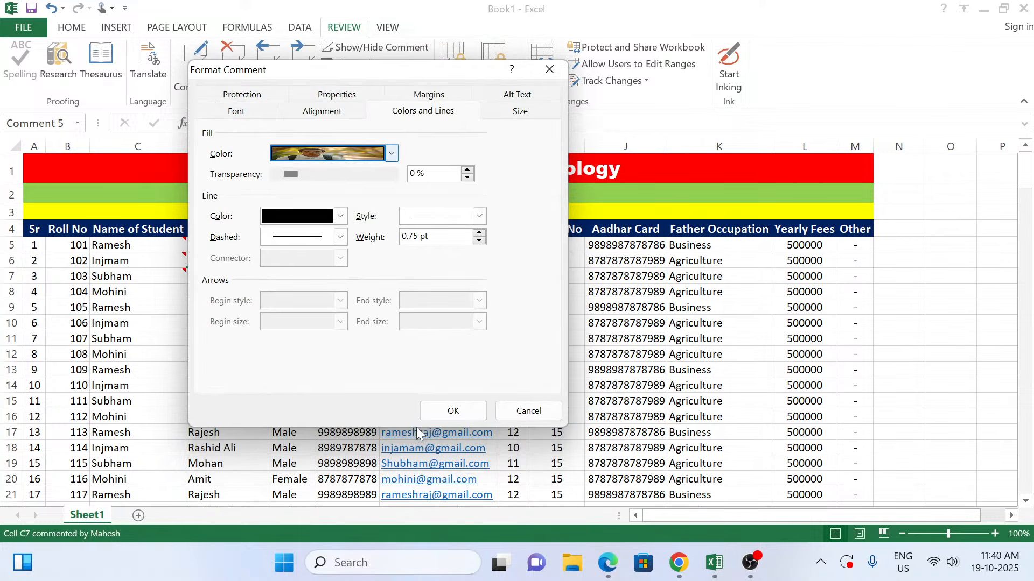
click(440, 410)
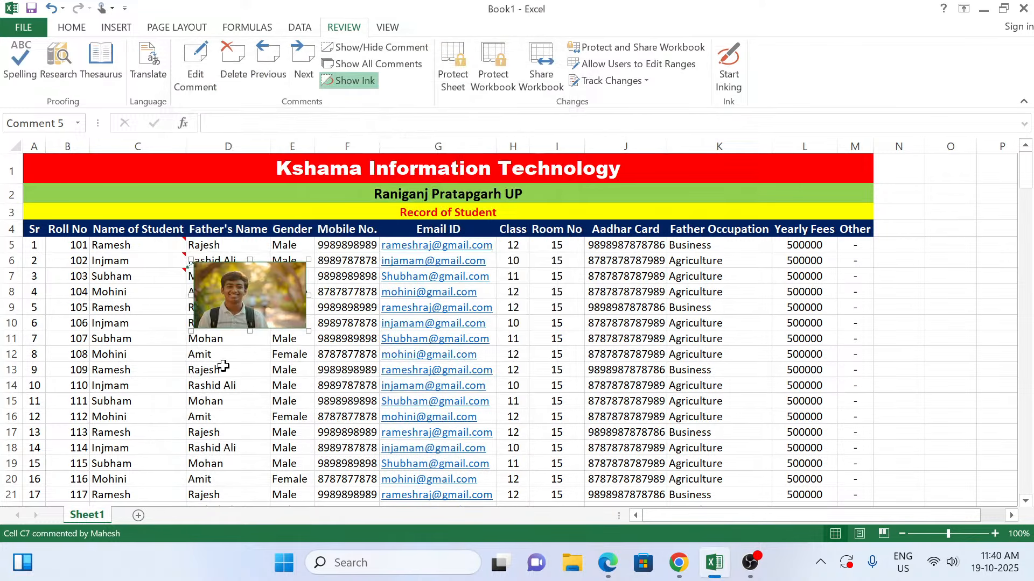
click(179, 368)
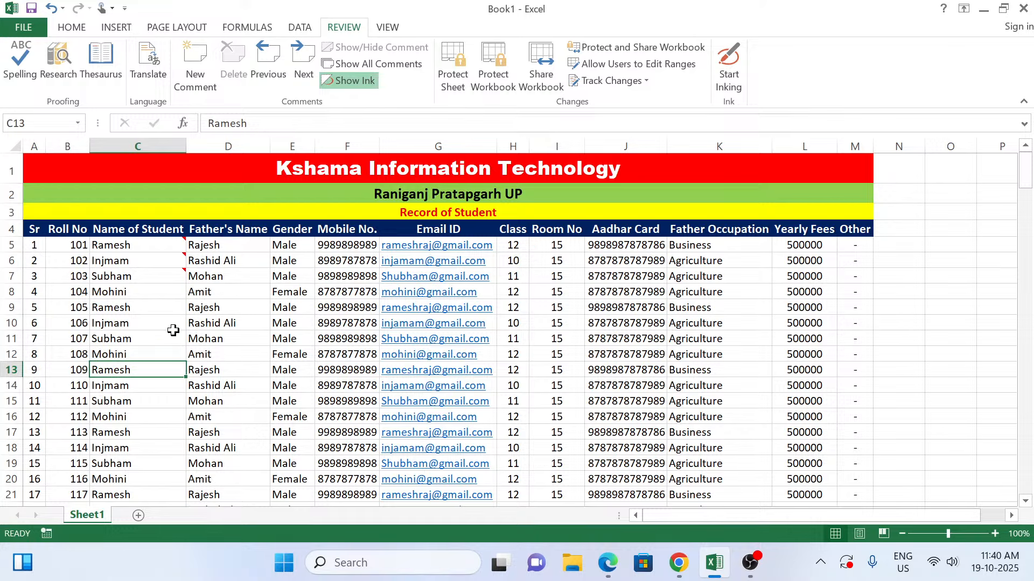
Step: Preview the photo comments attached to the first student name cells in column C
mouse_move(141, 262)
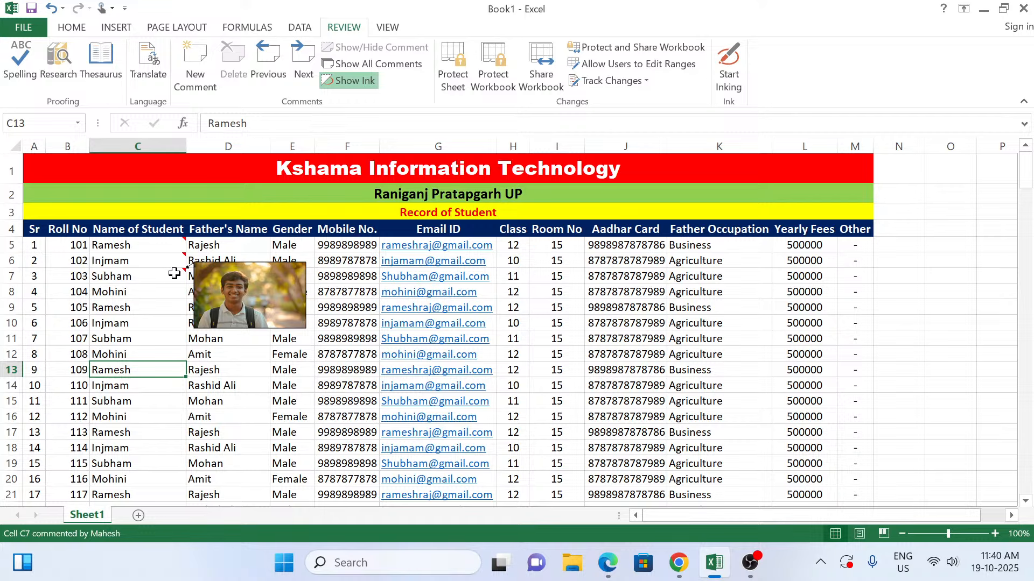
mouse_move(120, 246)
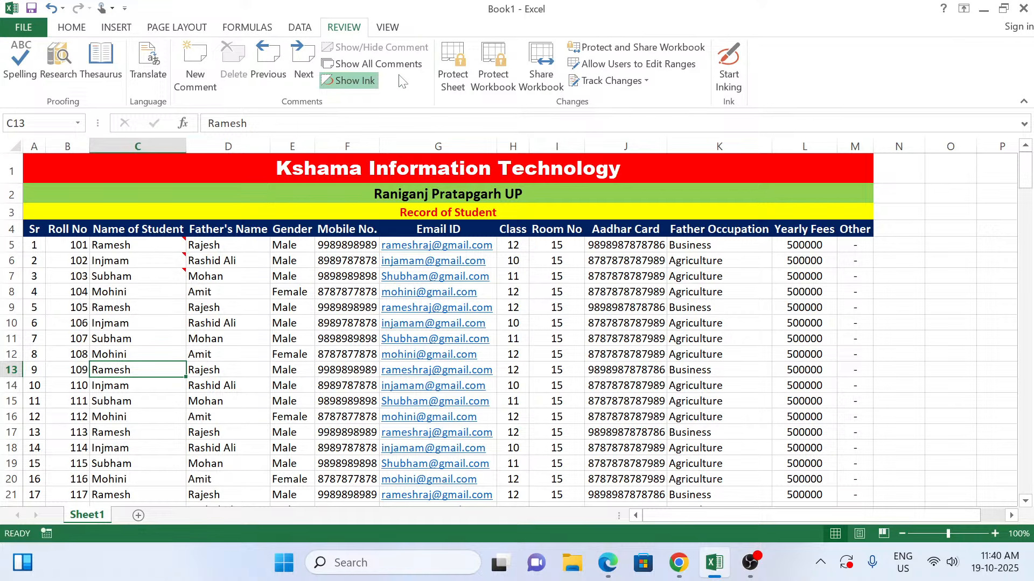
click(148, 348)
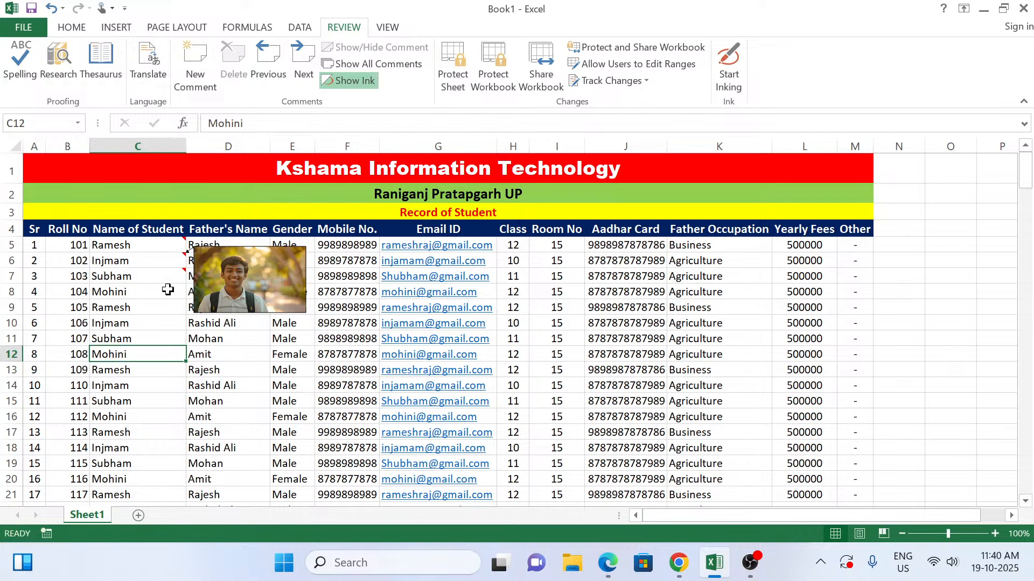
click(651, 369)
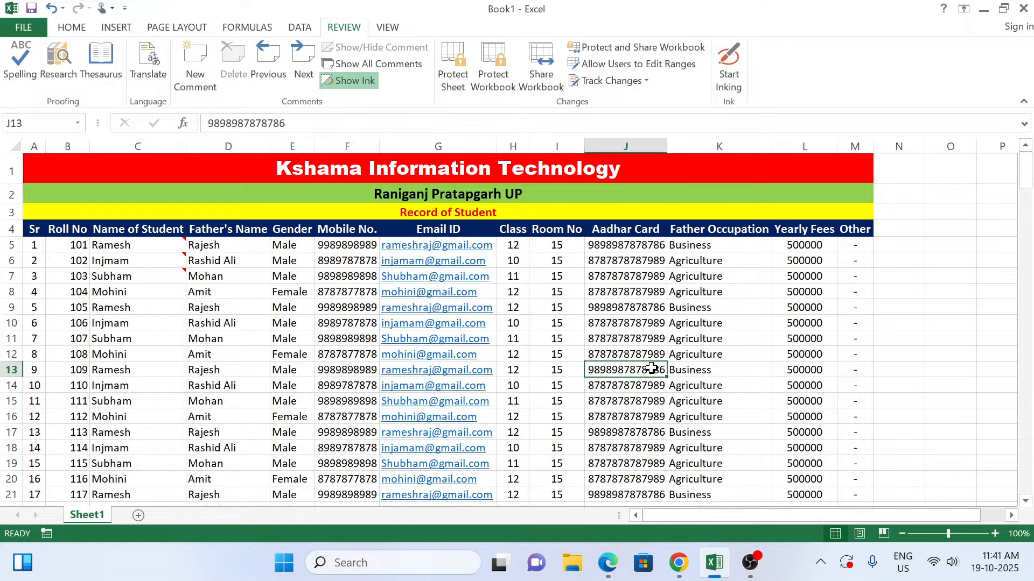
click(215, 305)
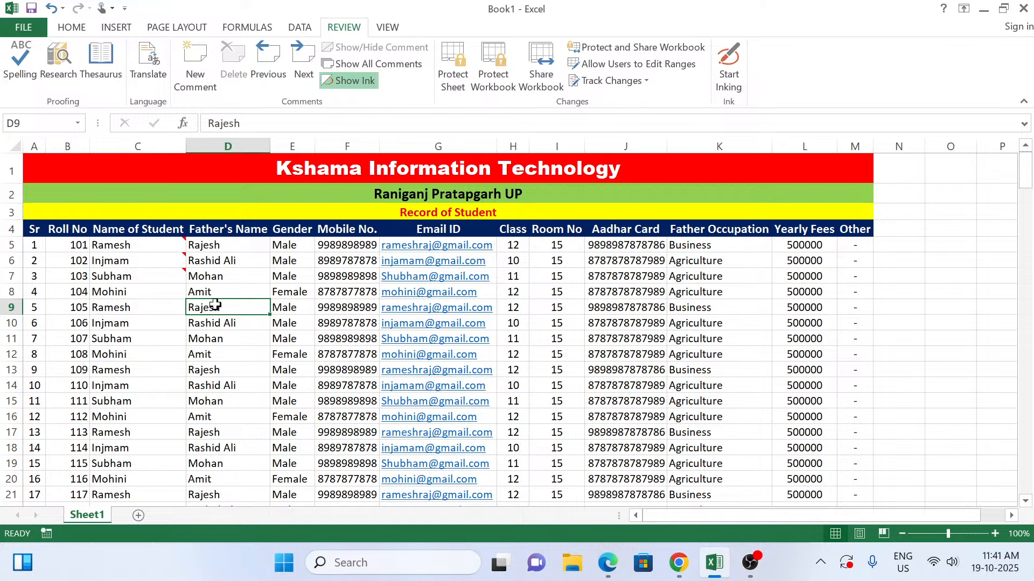
click(1009, 571)
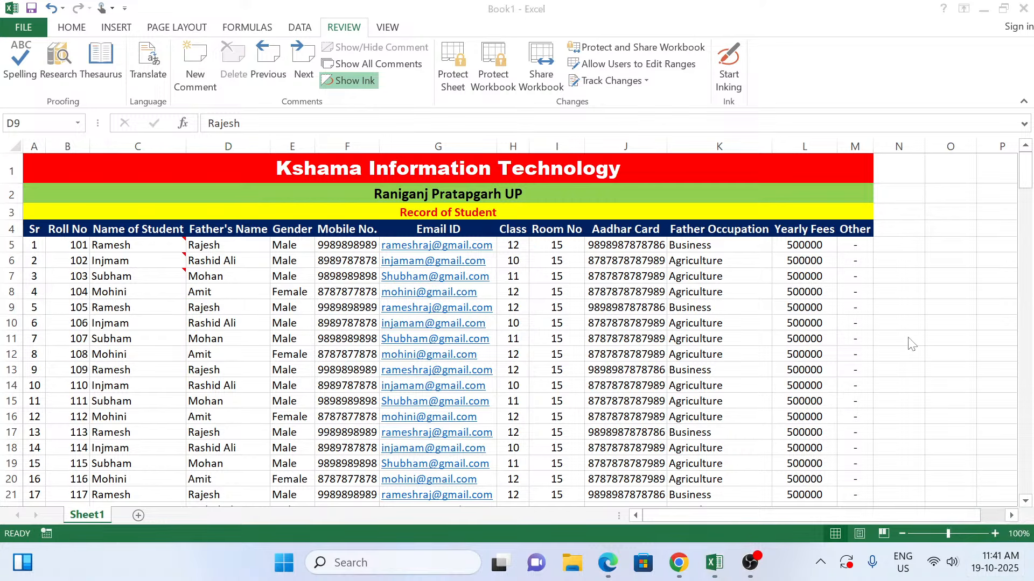